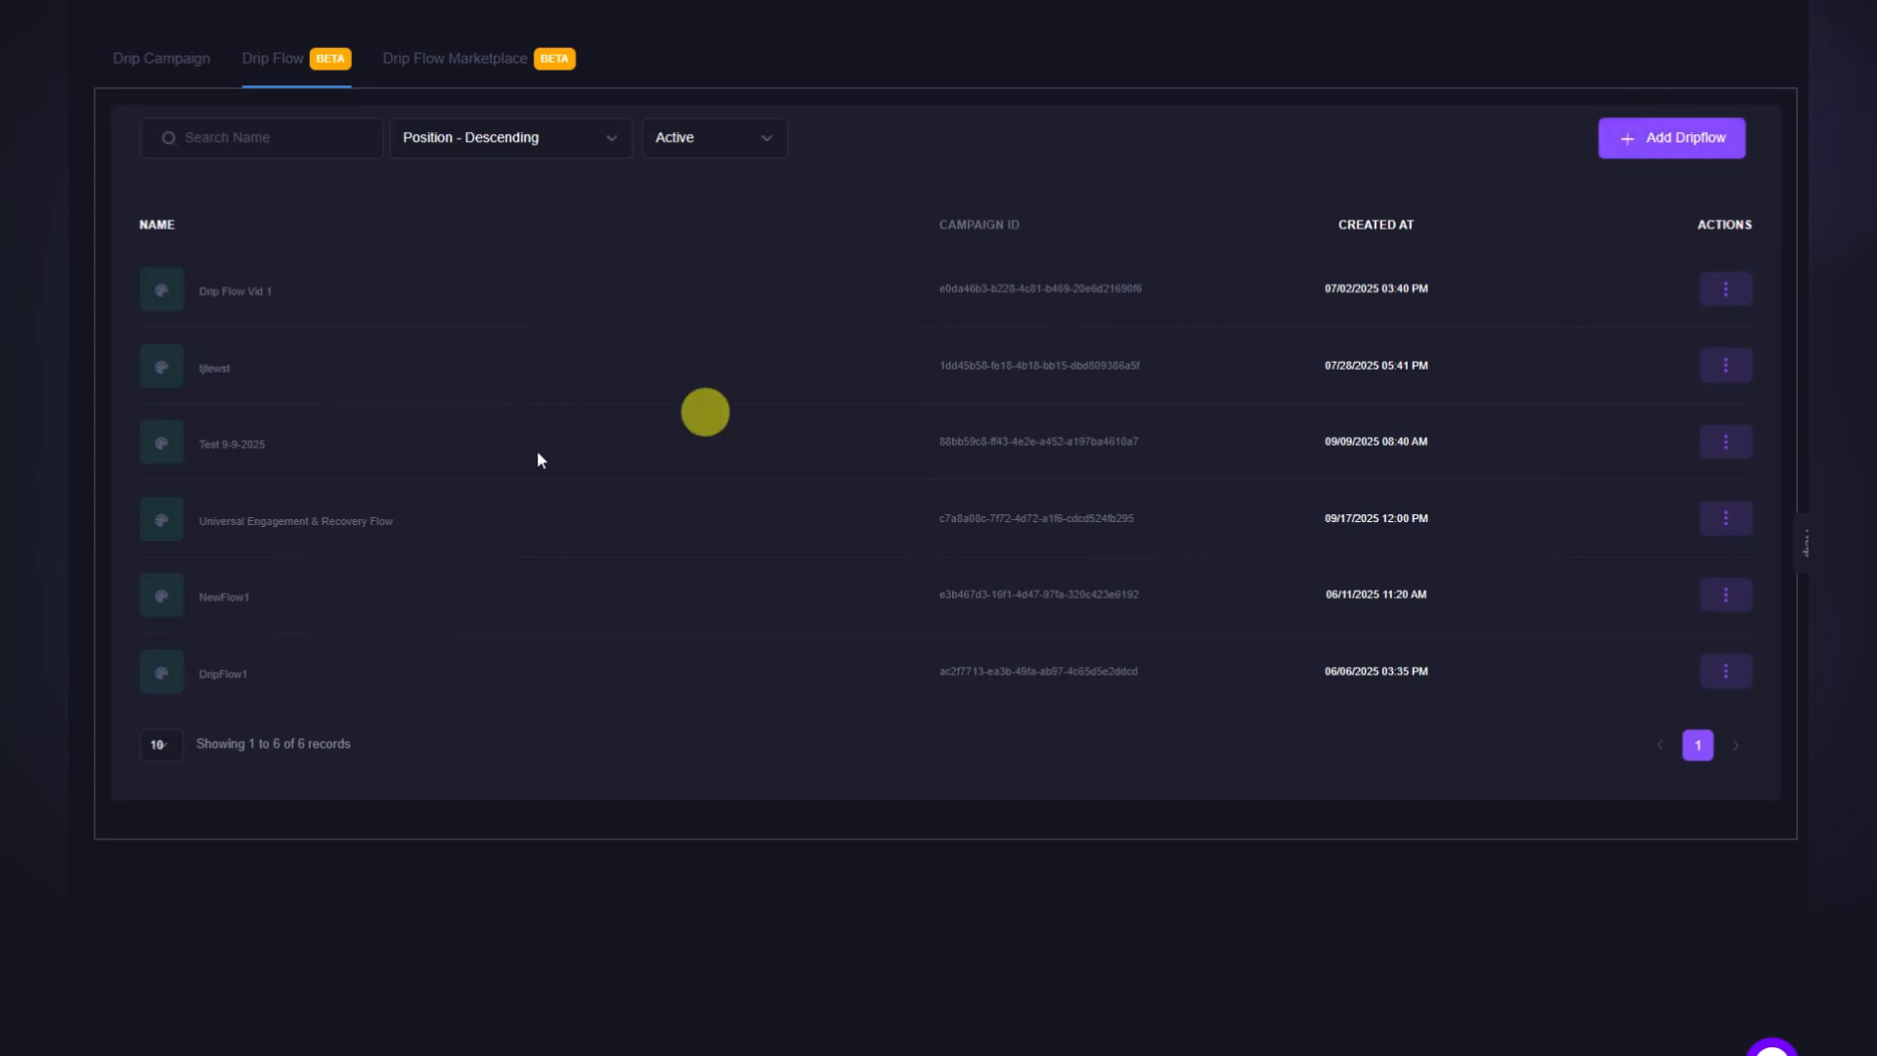
Open the "Universal Engagement & Recovery Flow" and examine its first message, delivery condition and delivery_failed_1 tag branch.
{"action": "left_click", "coordinate": [278, 528]}
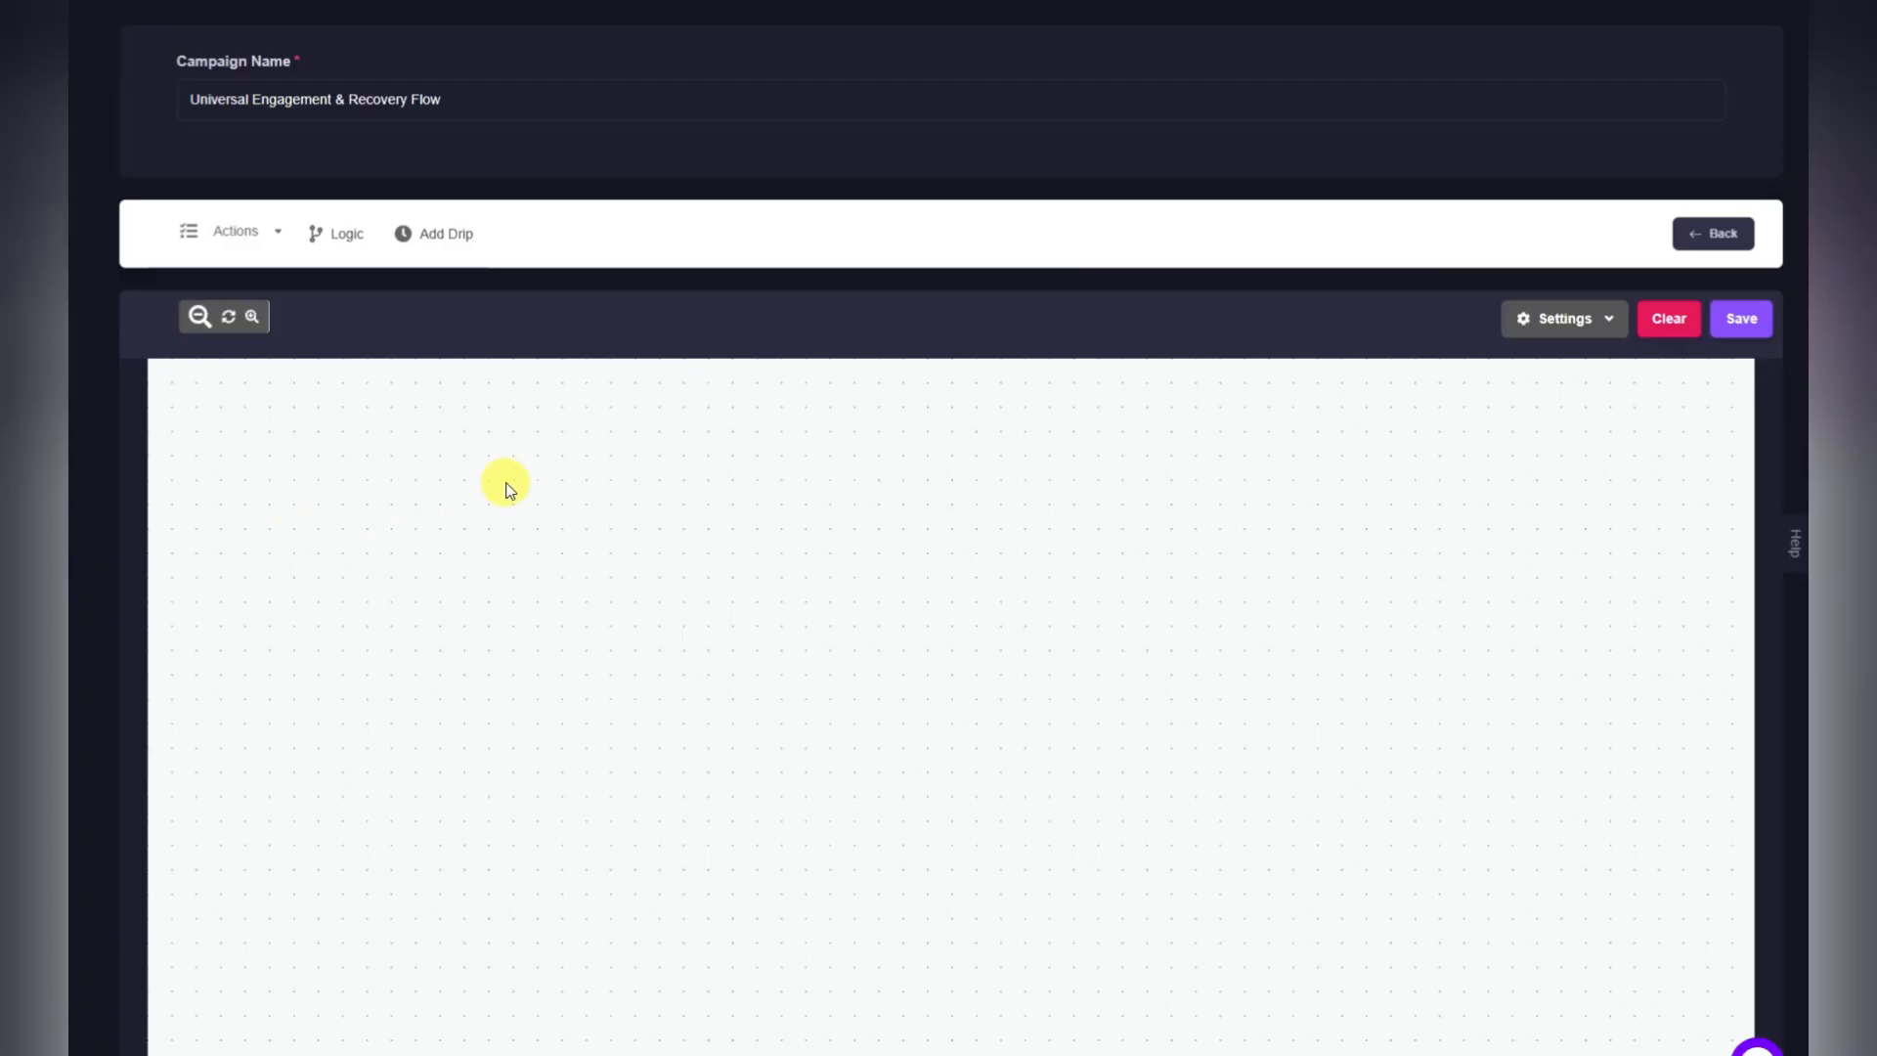
{"action": "scroll", "coordinate": [96, 373], "scroll_direction": "down", "scroll_amount": 2}
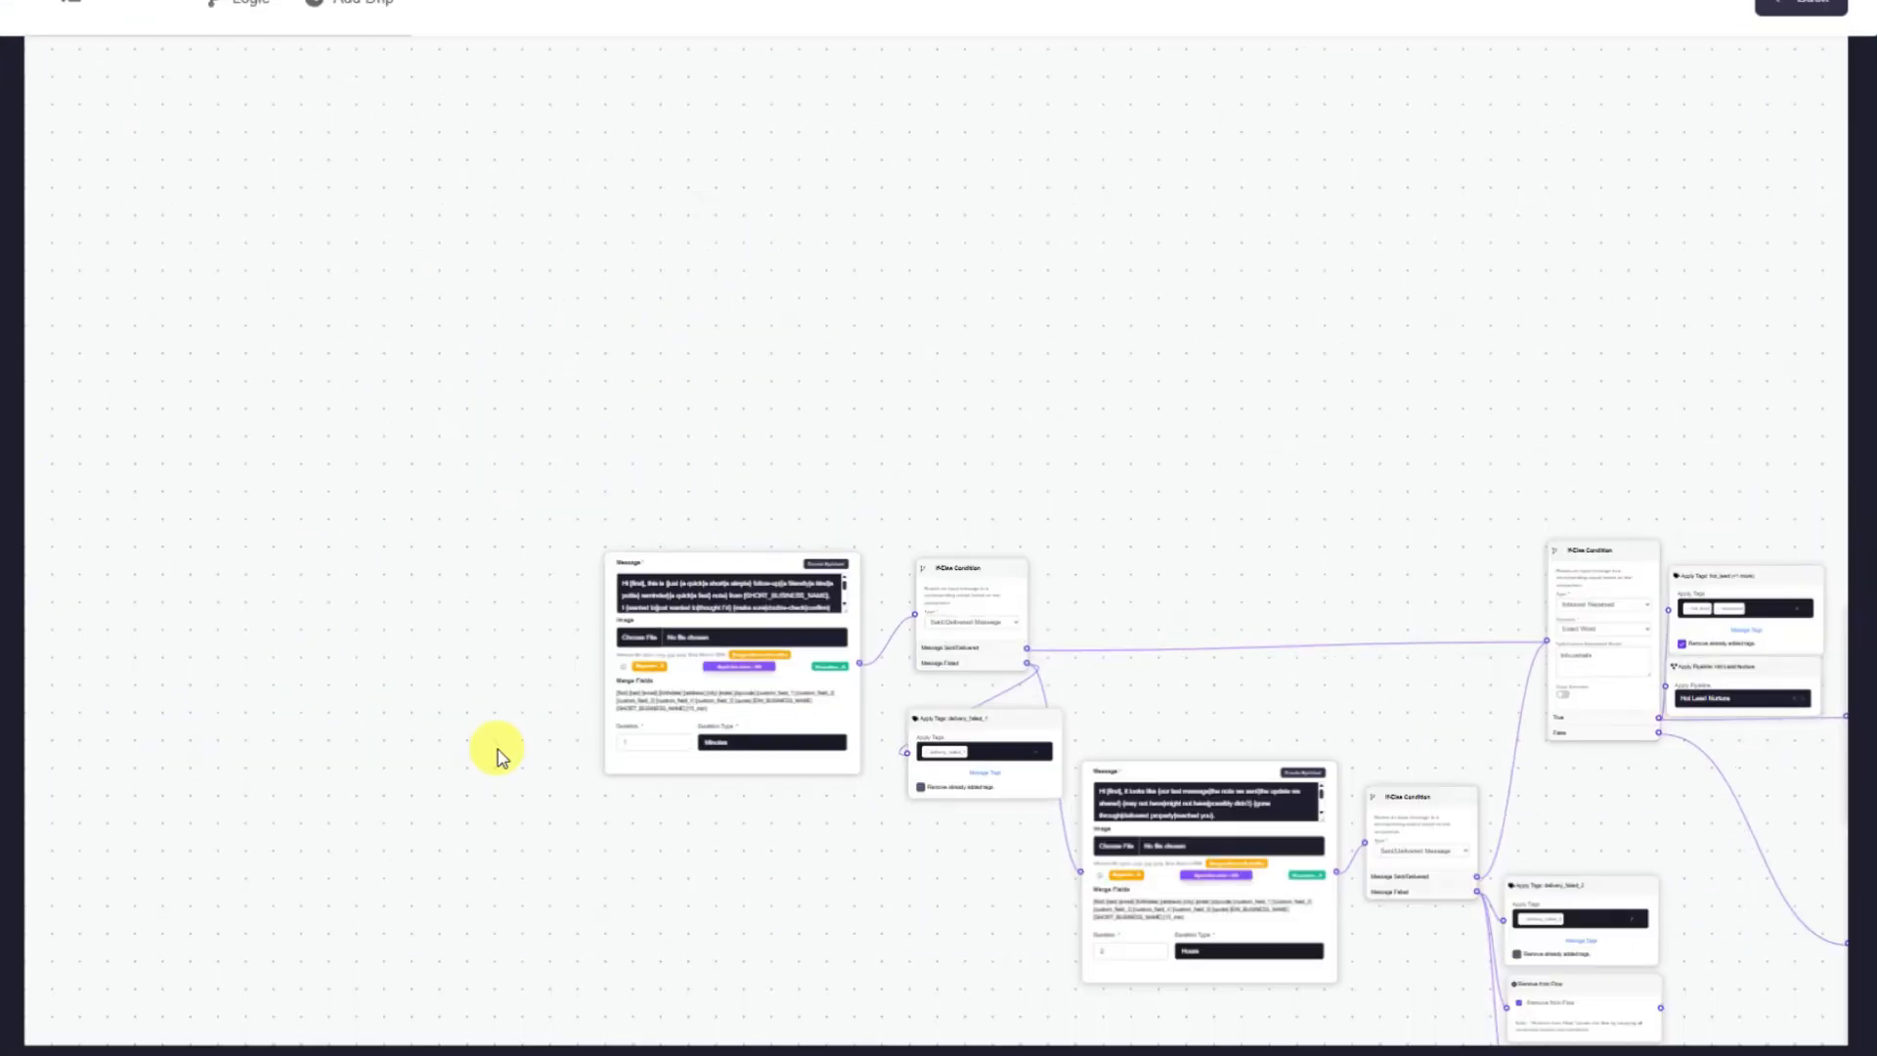
{"action": "scroll", "coordinate": [563, 696], "scroll_direction": "up", "scroll_amount": 2}
{"action": "scroll", "coordinate": [564, 696], "scroll_direction": "down", "scroll_amount": 1}
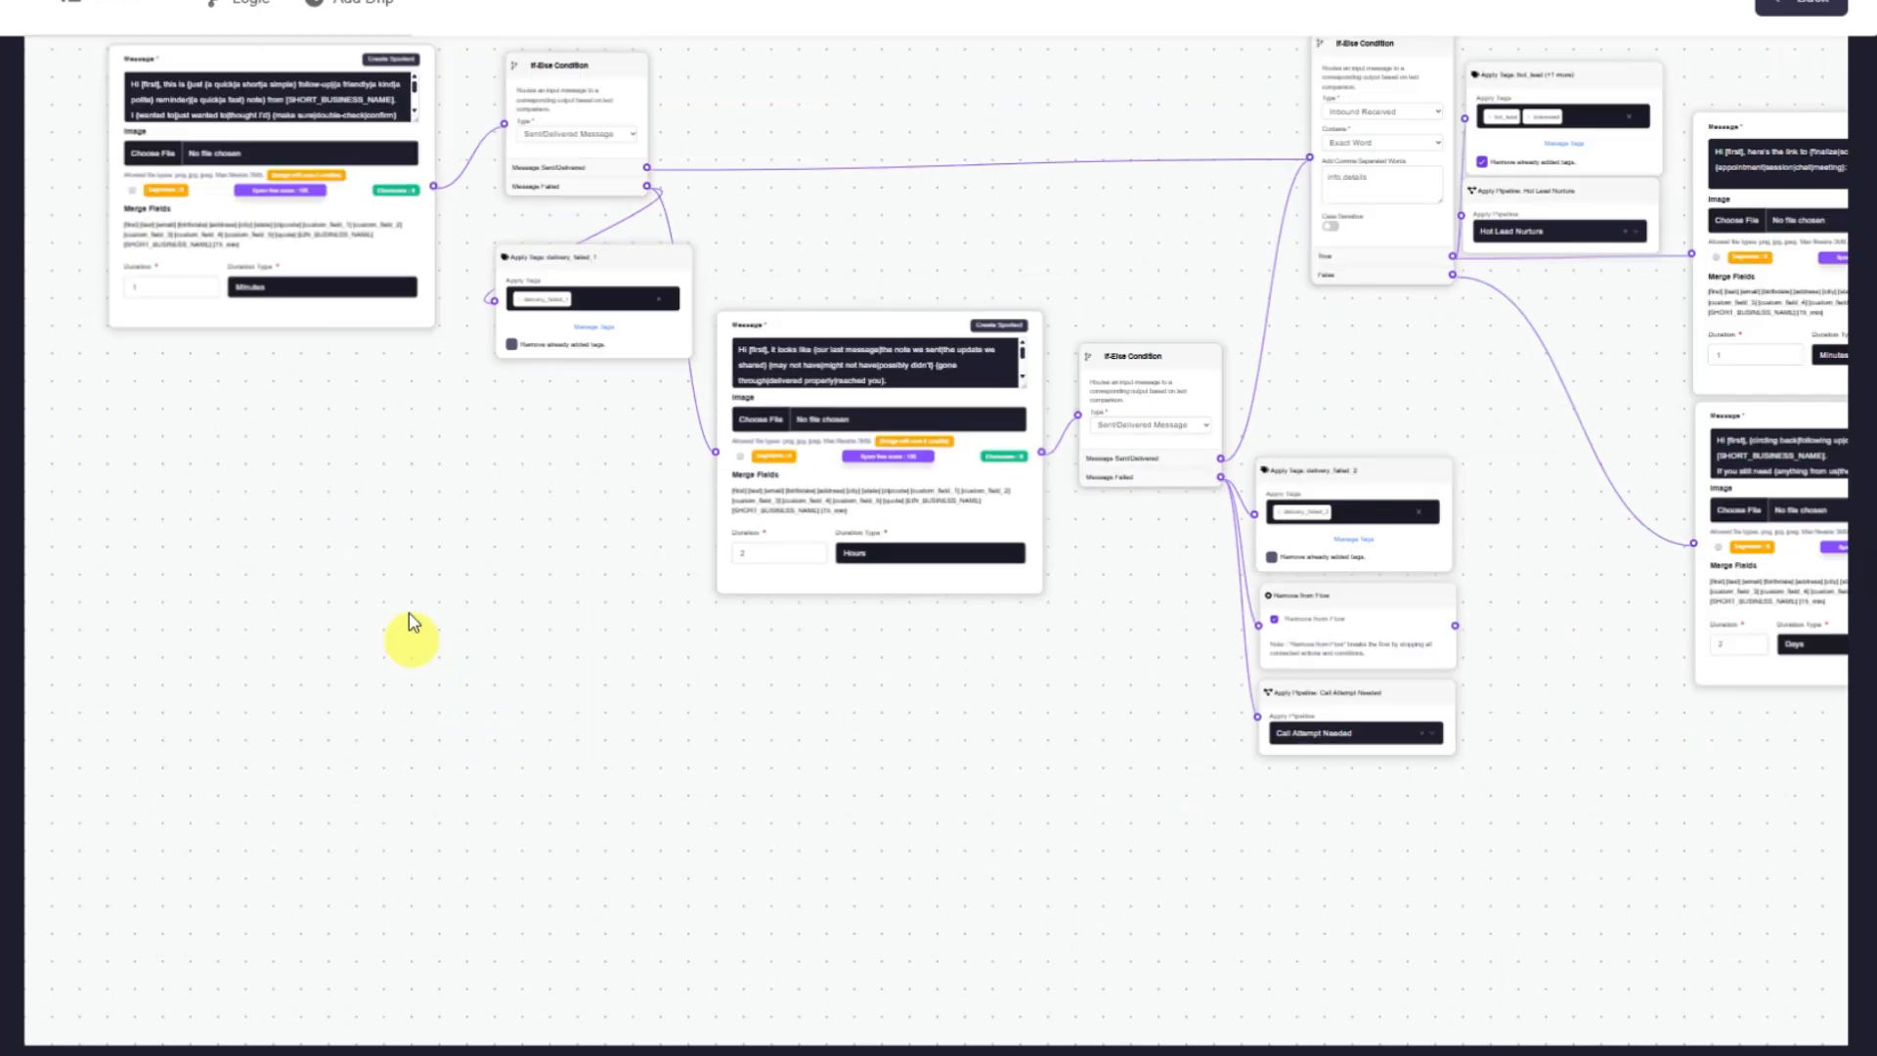
{"action": "left_click_drag", "start_coordinate": [487, 551], "coordinate": [708, 736]}
{"action": "scroll", "coordinate": [631, 725], "scroll_direction": "up", "scroll_amount": 3}
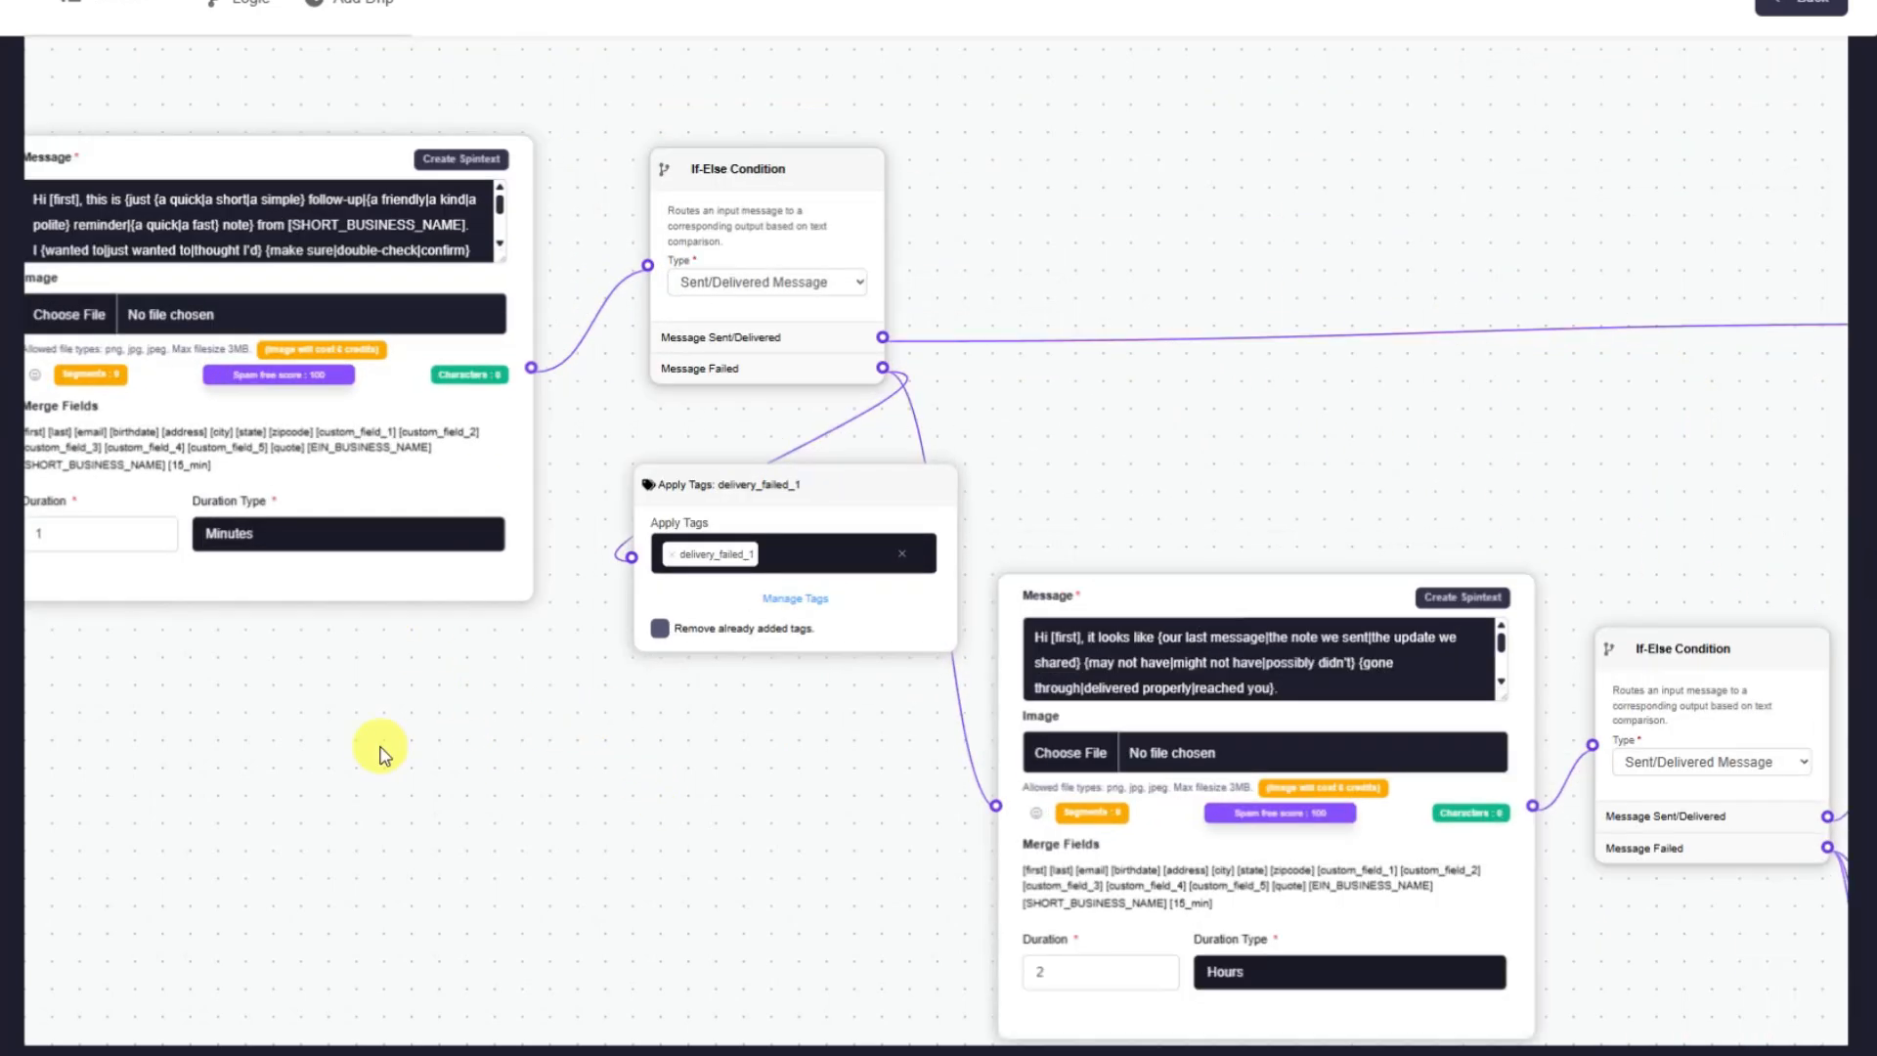
{"action": "left_click_drag", "start_coordinate": [381, 751], "coordinate": [661, 836]}
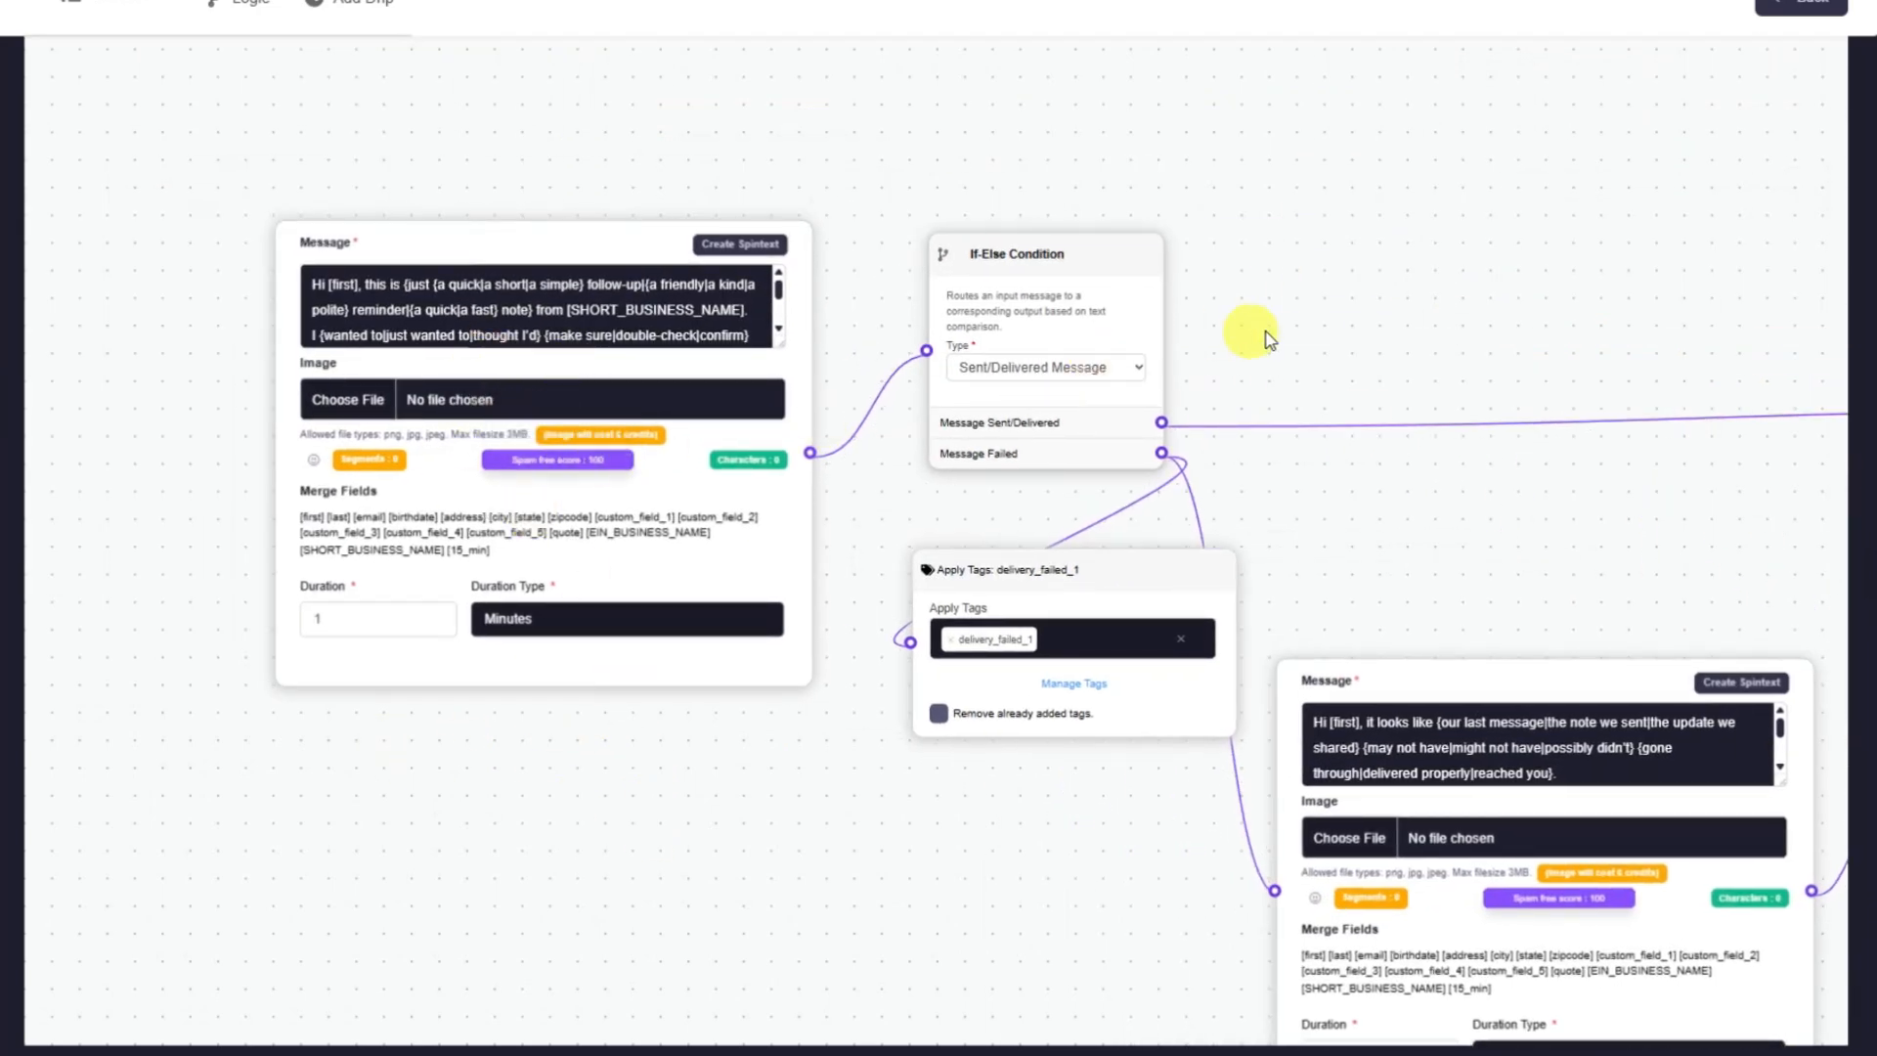
{"action": "left_click_drag", "start_coordinate": [1359, 294], "coordinate": [838, 257]}
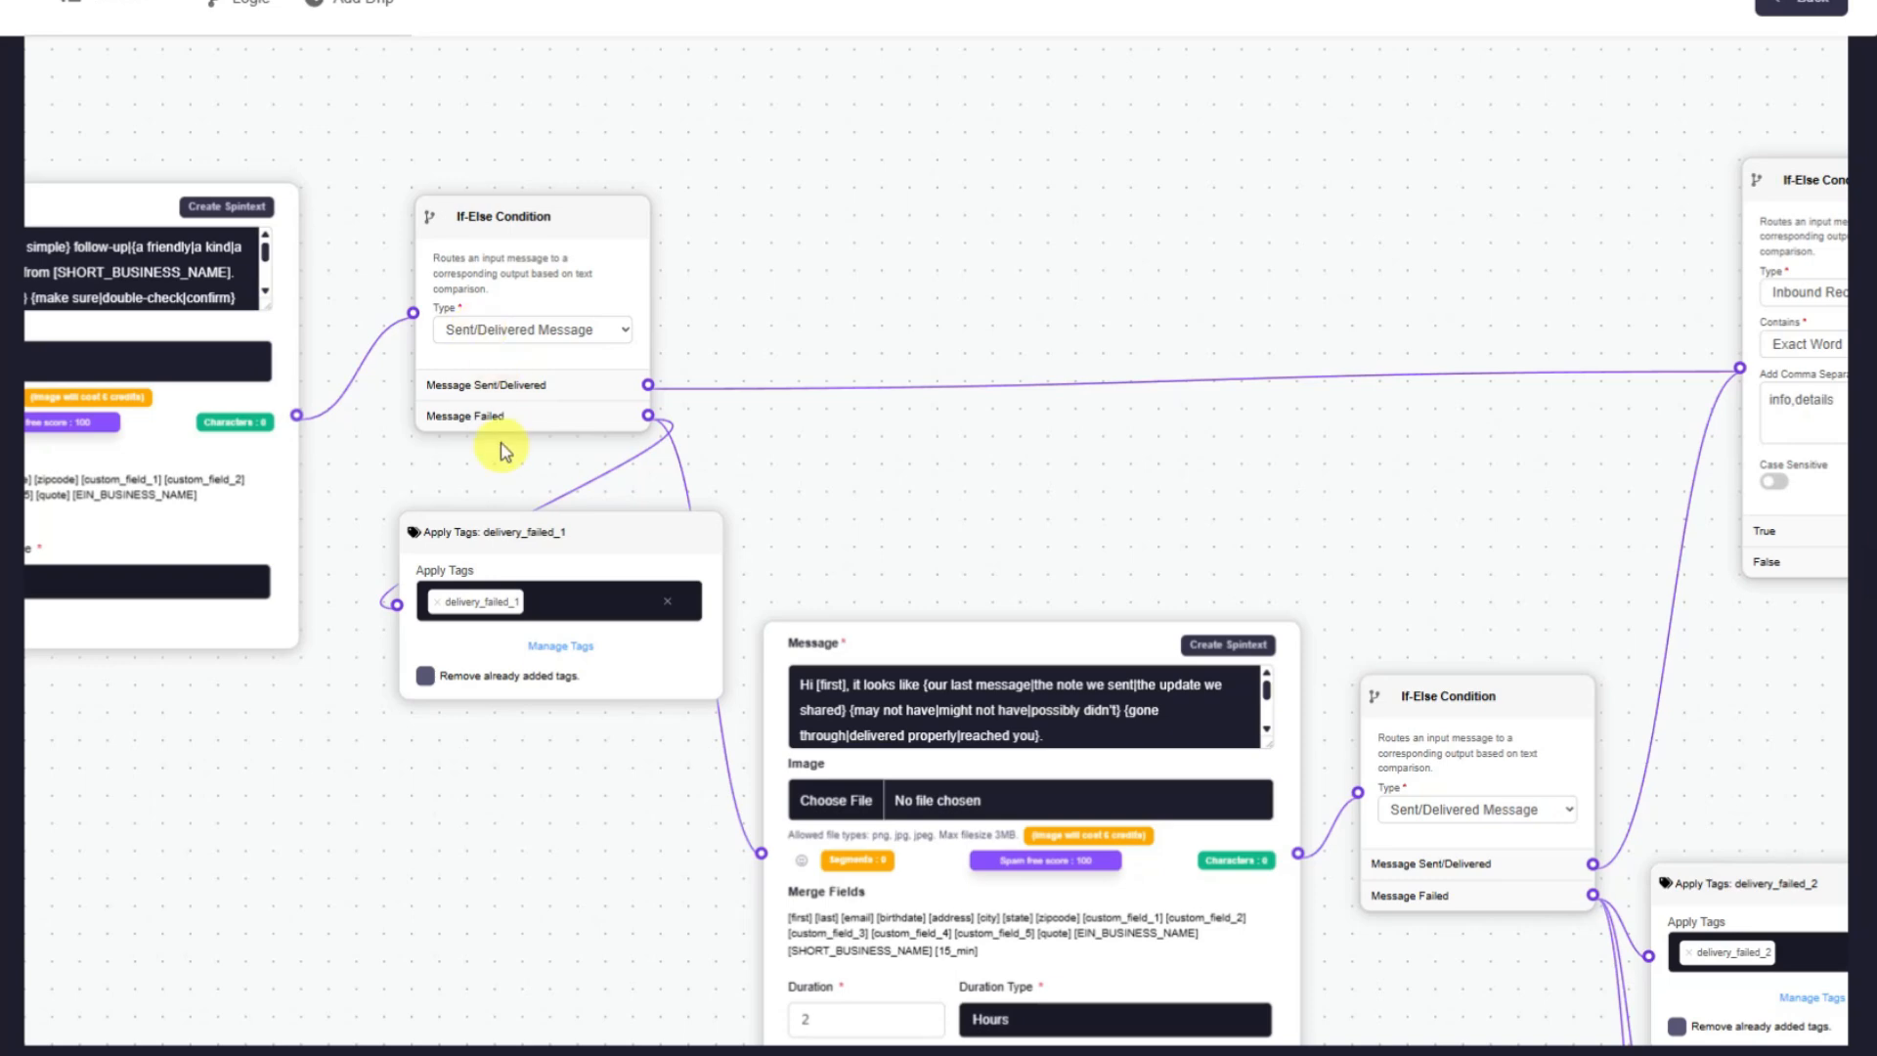
Examine the retry message's failed-delivery actions and the first Inbound Received condition with its hot lead tag, pipeline and message branches.
{"action": "left_click_drag", "start_coordinate": [902, 495], "coordinate": [713, 407]}
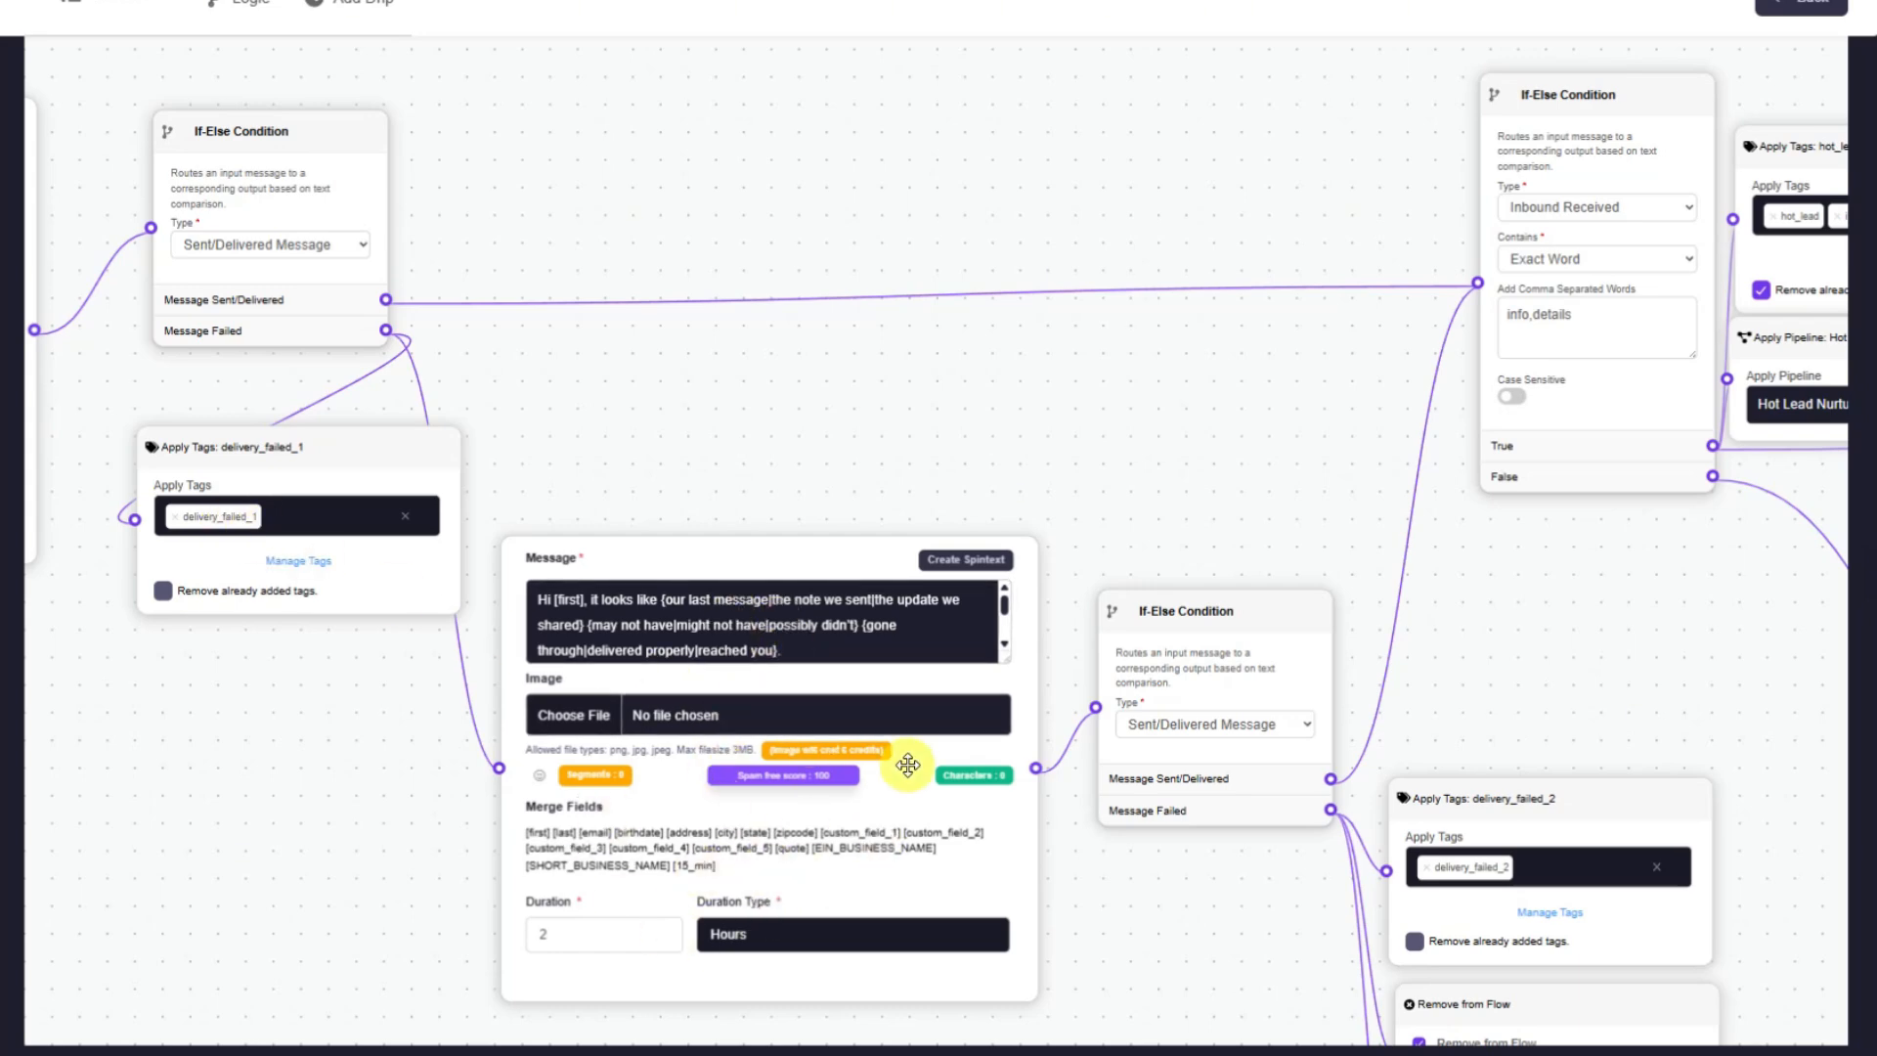
{"action": "left_click_drag", "start_coordinate": [665, 428], "coordinate": [767, 284]}
{"action": "left_click_drag", "start_coordinate": [1300, 807], "coordinate": [1022, 631]}
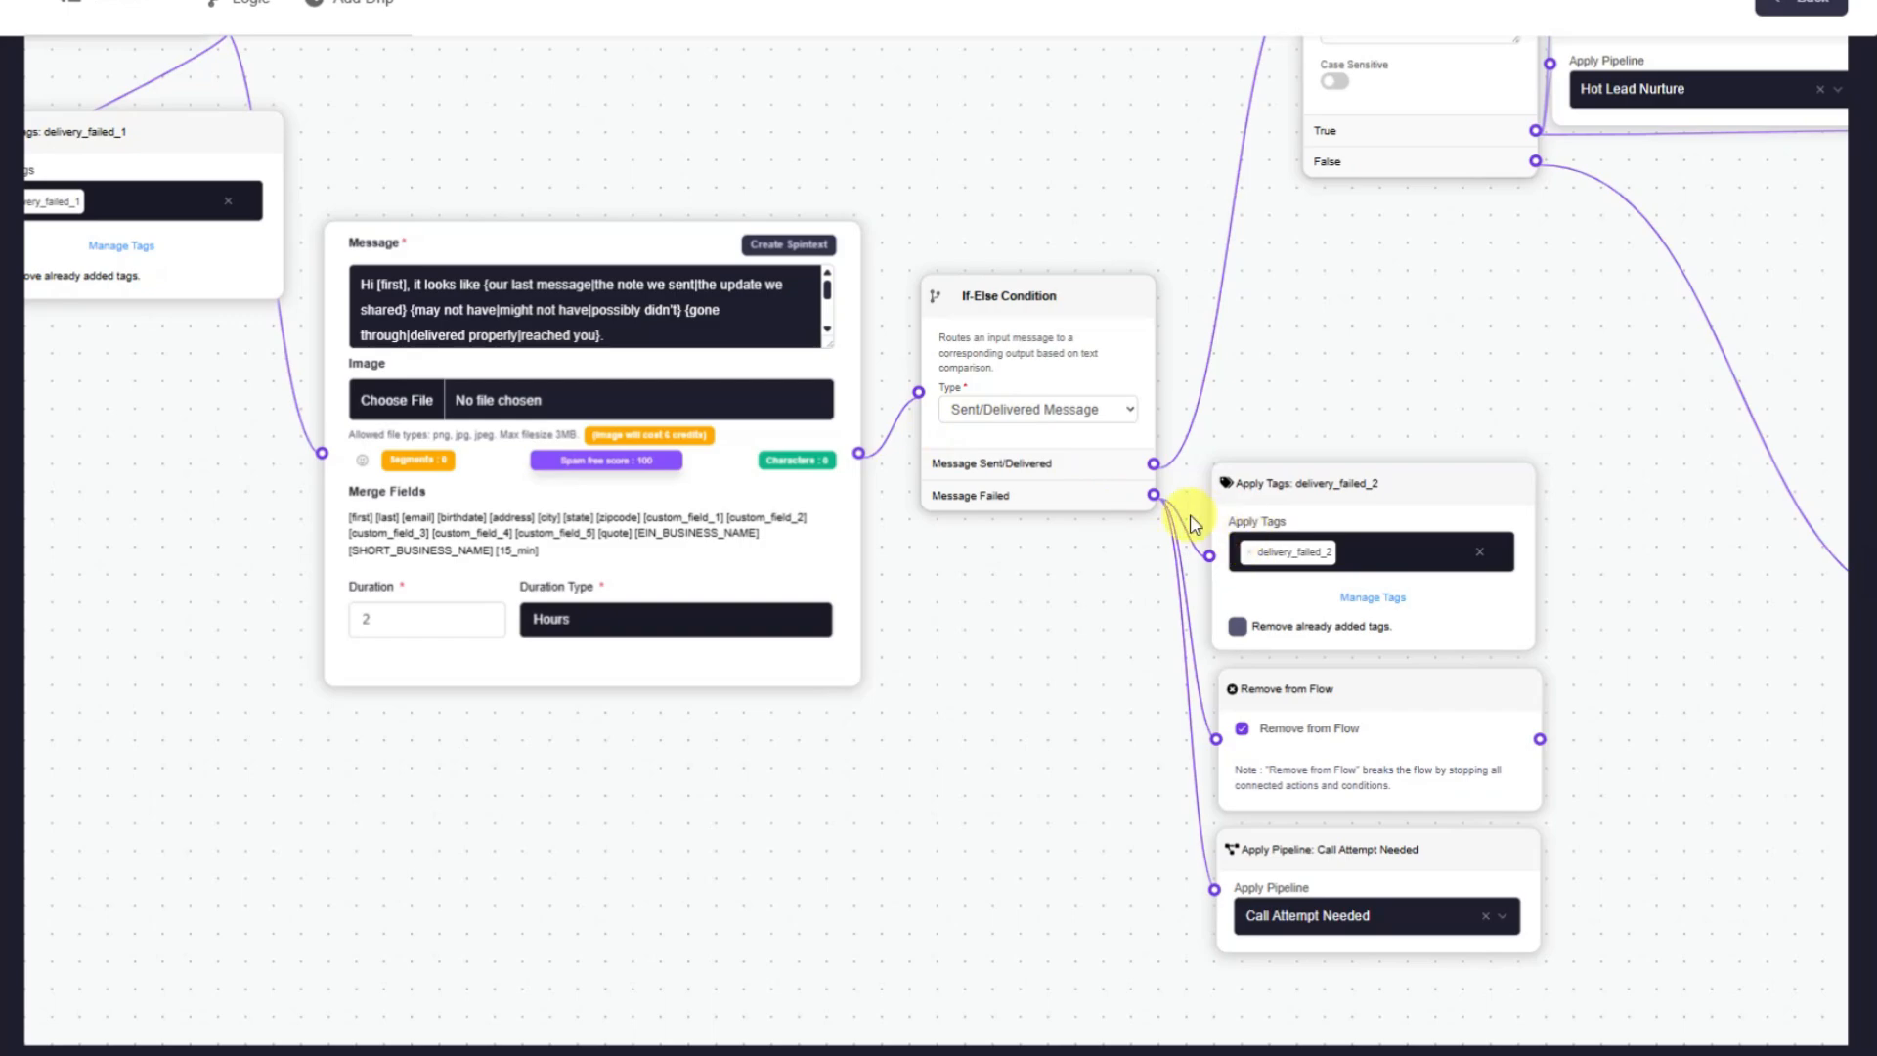
{"action": "left_click_drag", "start_coordinate": [1399, 290], "coordinate": [1156, 276]}
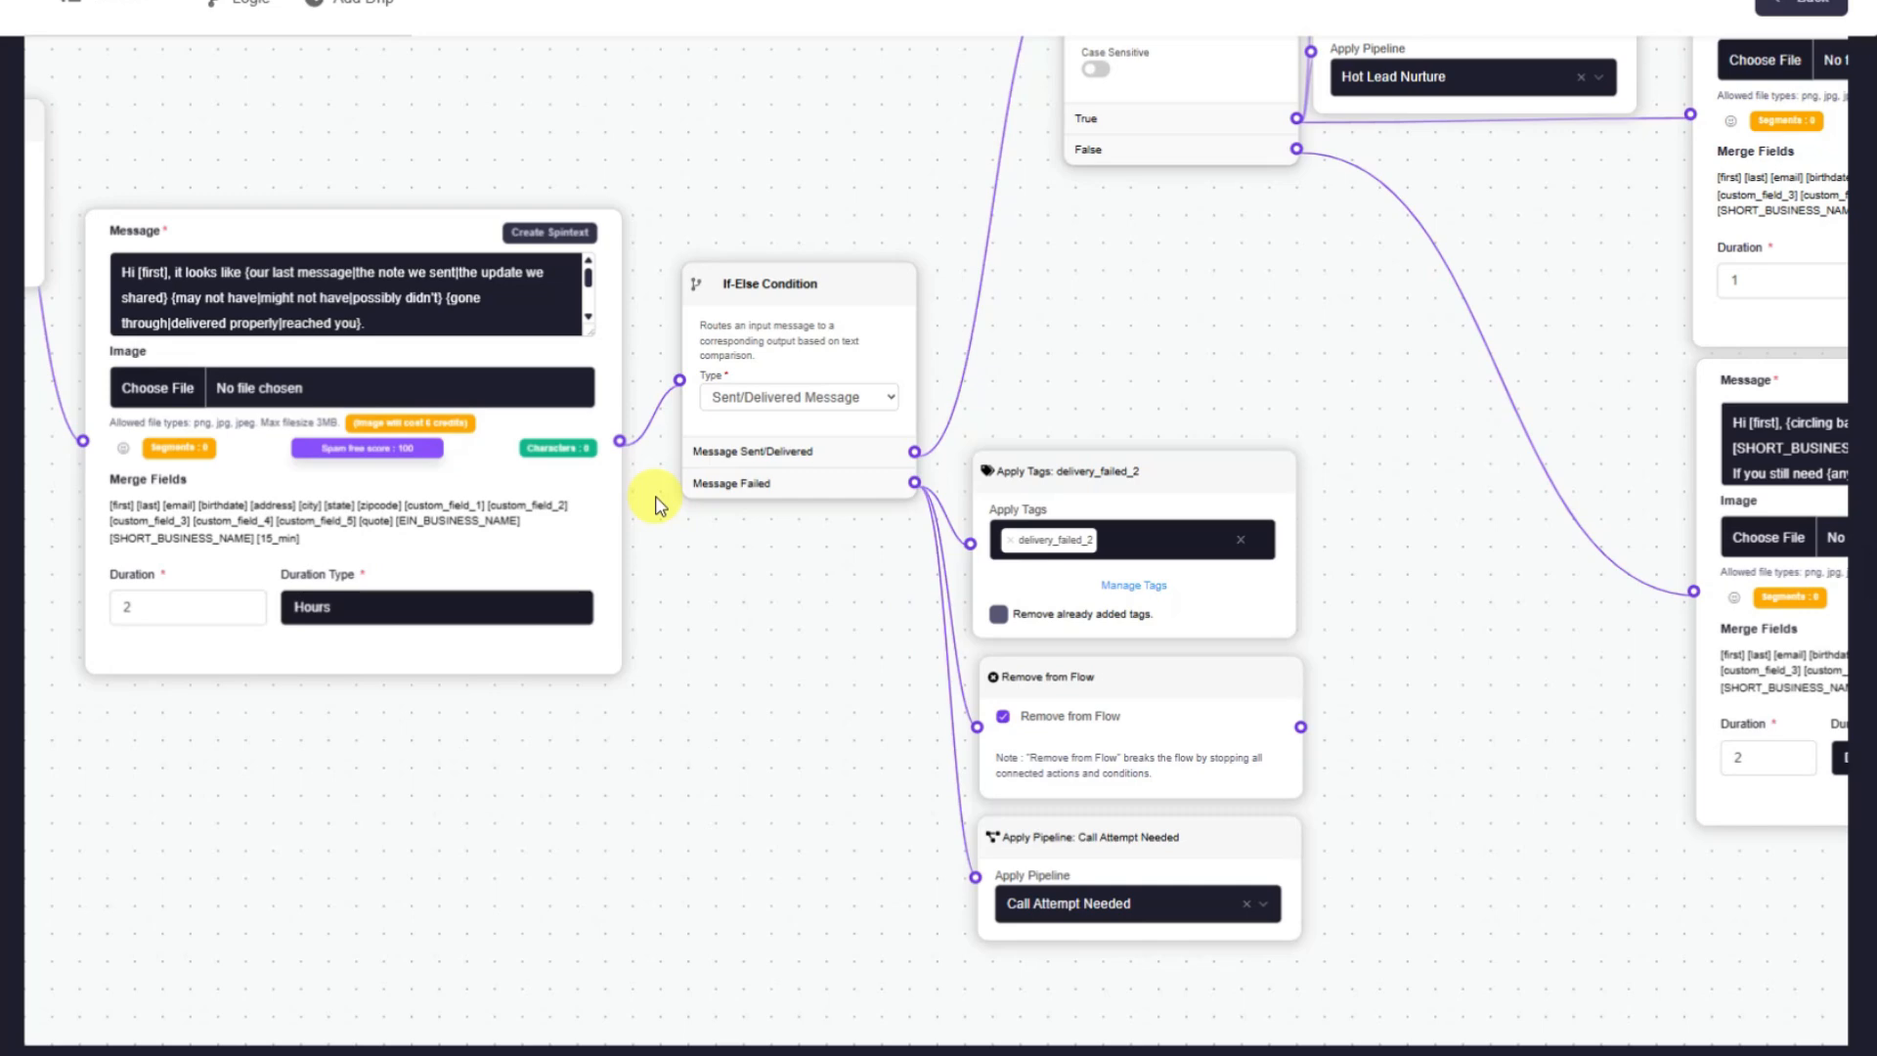
{"action": "left_click_drag", "start_coordinate": [1307, 344], "coordinate": [760, 729]}
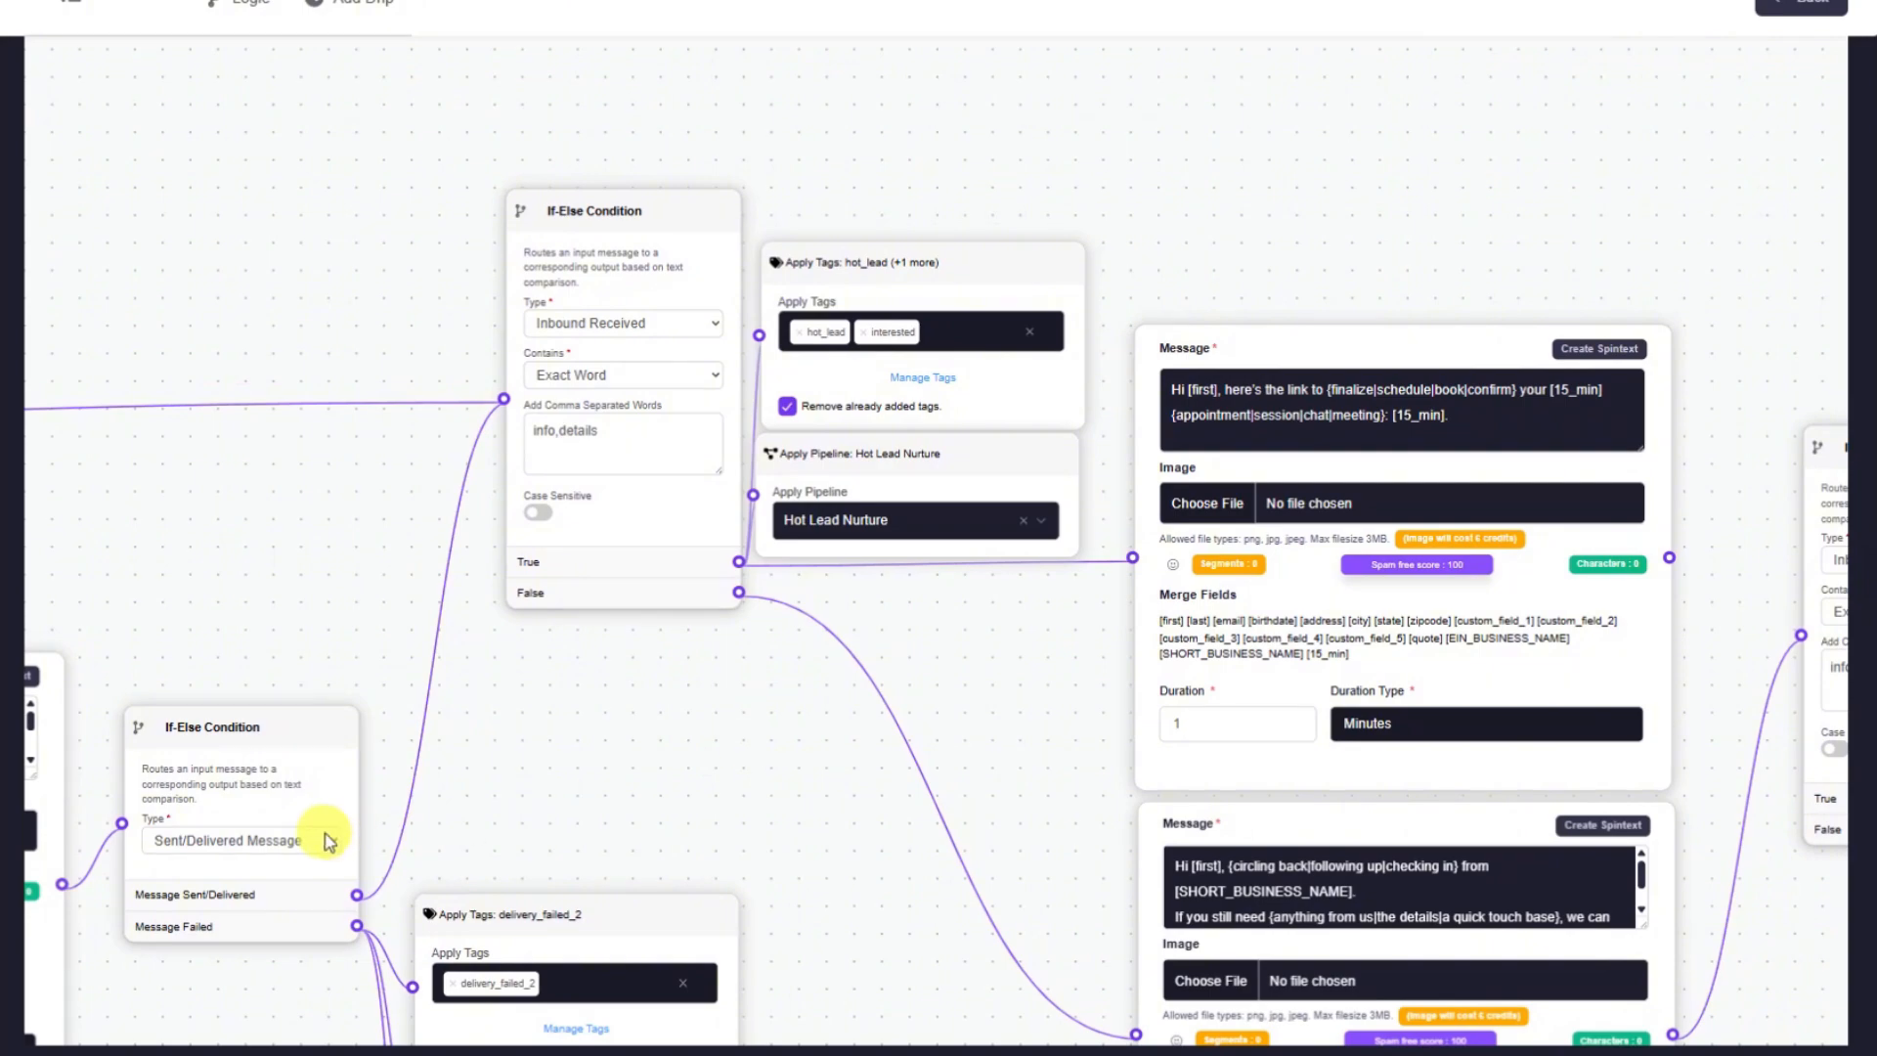
{"action": "left_click_drag", "start_coordinate": [293, 557], "coordinate": [702, 531]}
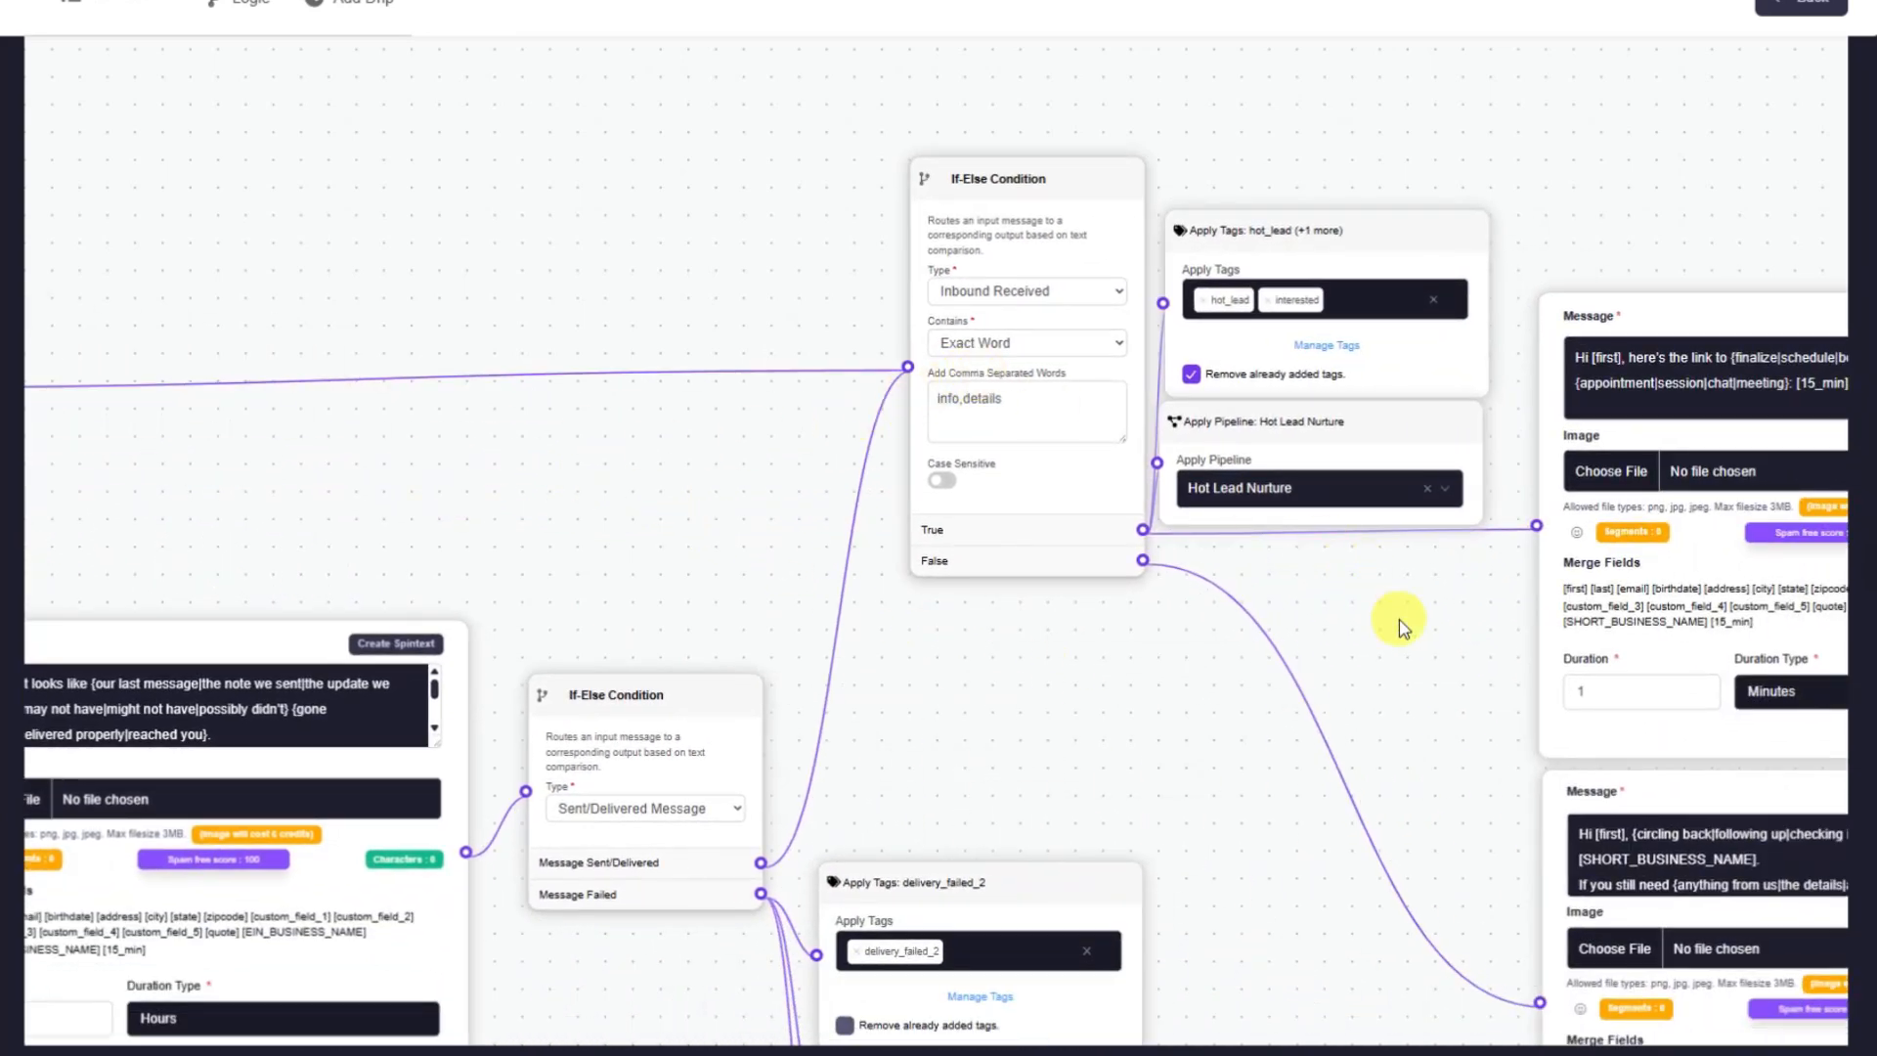
{"action": "left_click_drag", "start_coordinate": [1396, 620], "coordinate": [1089, 558]}
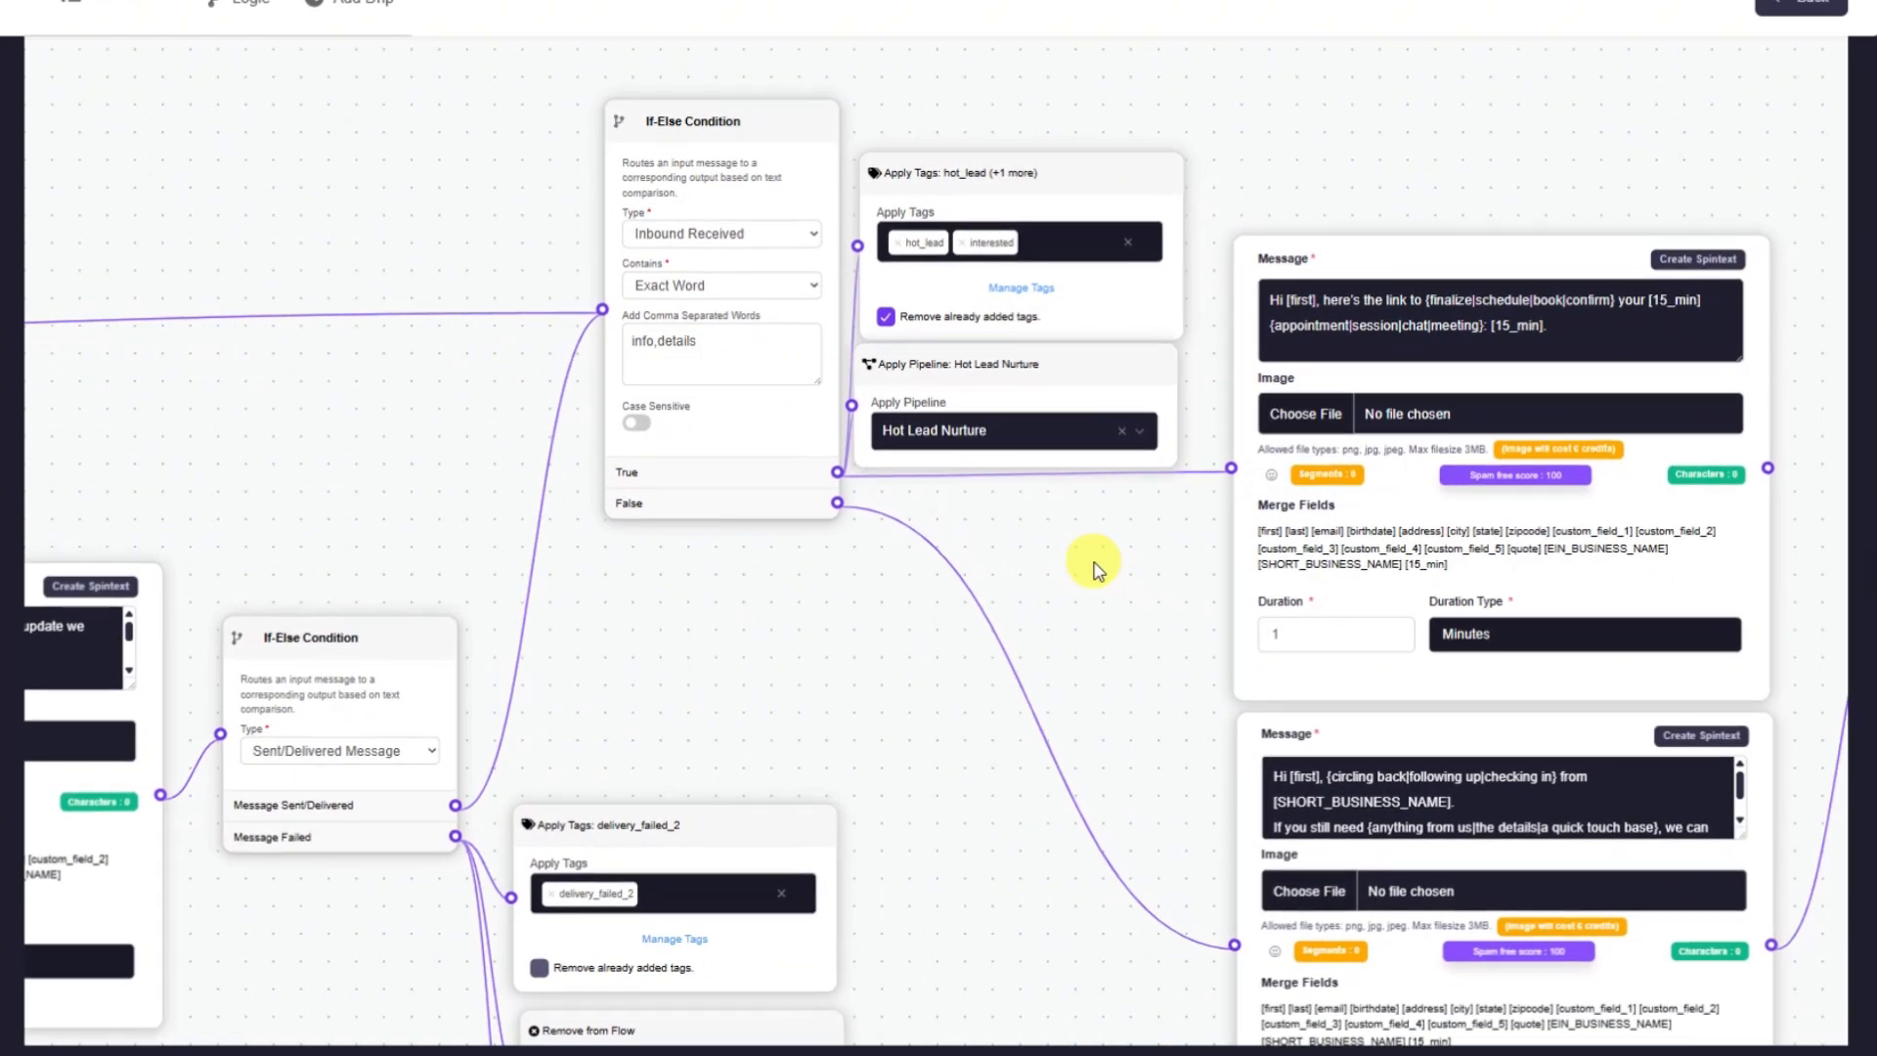
{"action": "left_click_drag", "start_coordinate": [1117, 565], "coordinate": [1039, 566]}
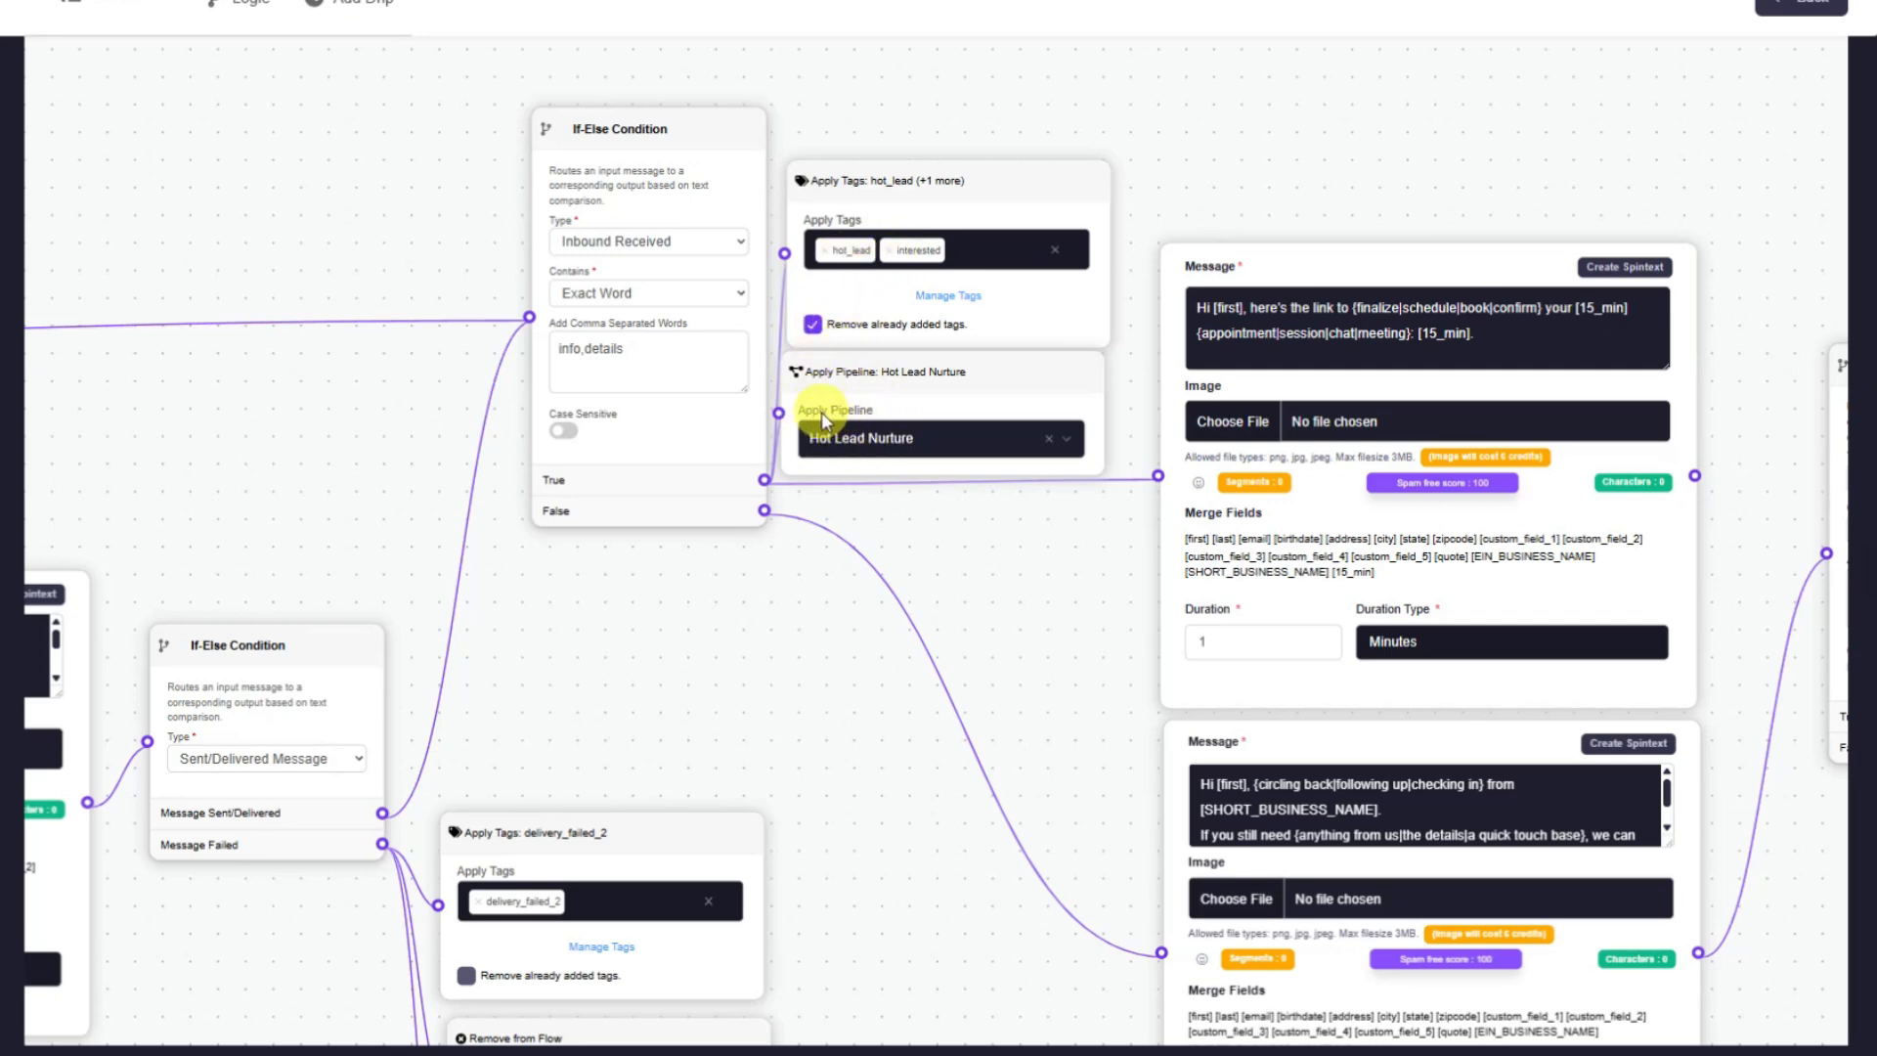
{"action": "left_click_drag", "start_coordinate": [1064, 612], "coordinate": [510, 522]}
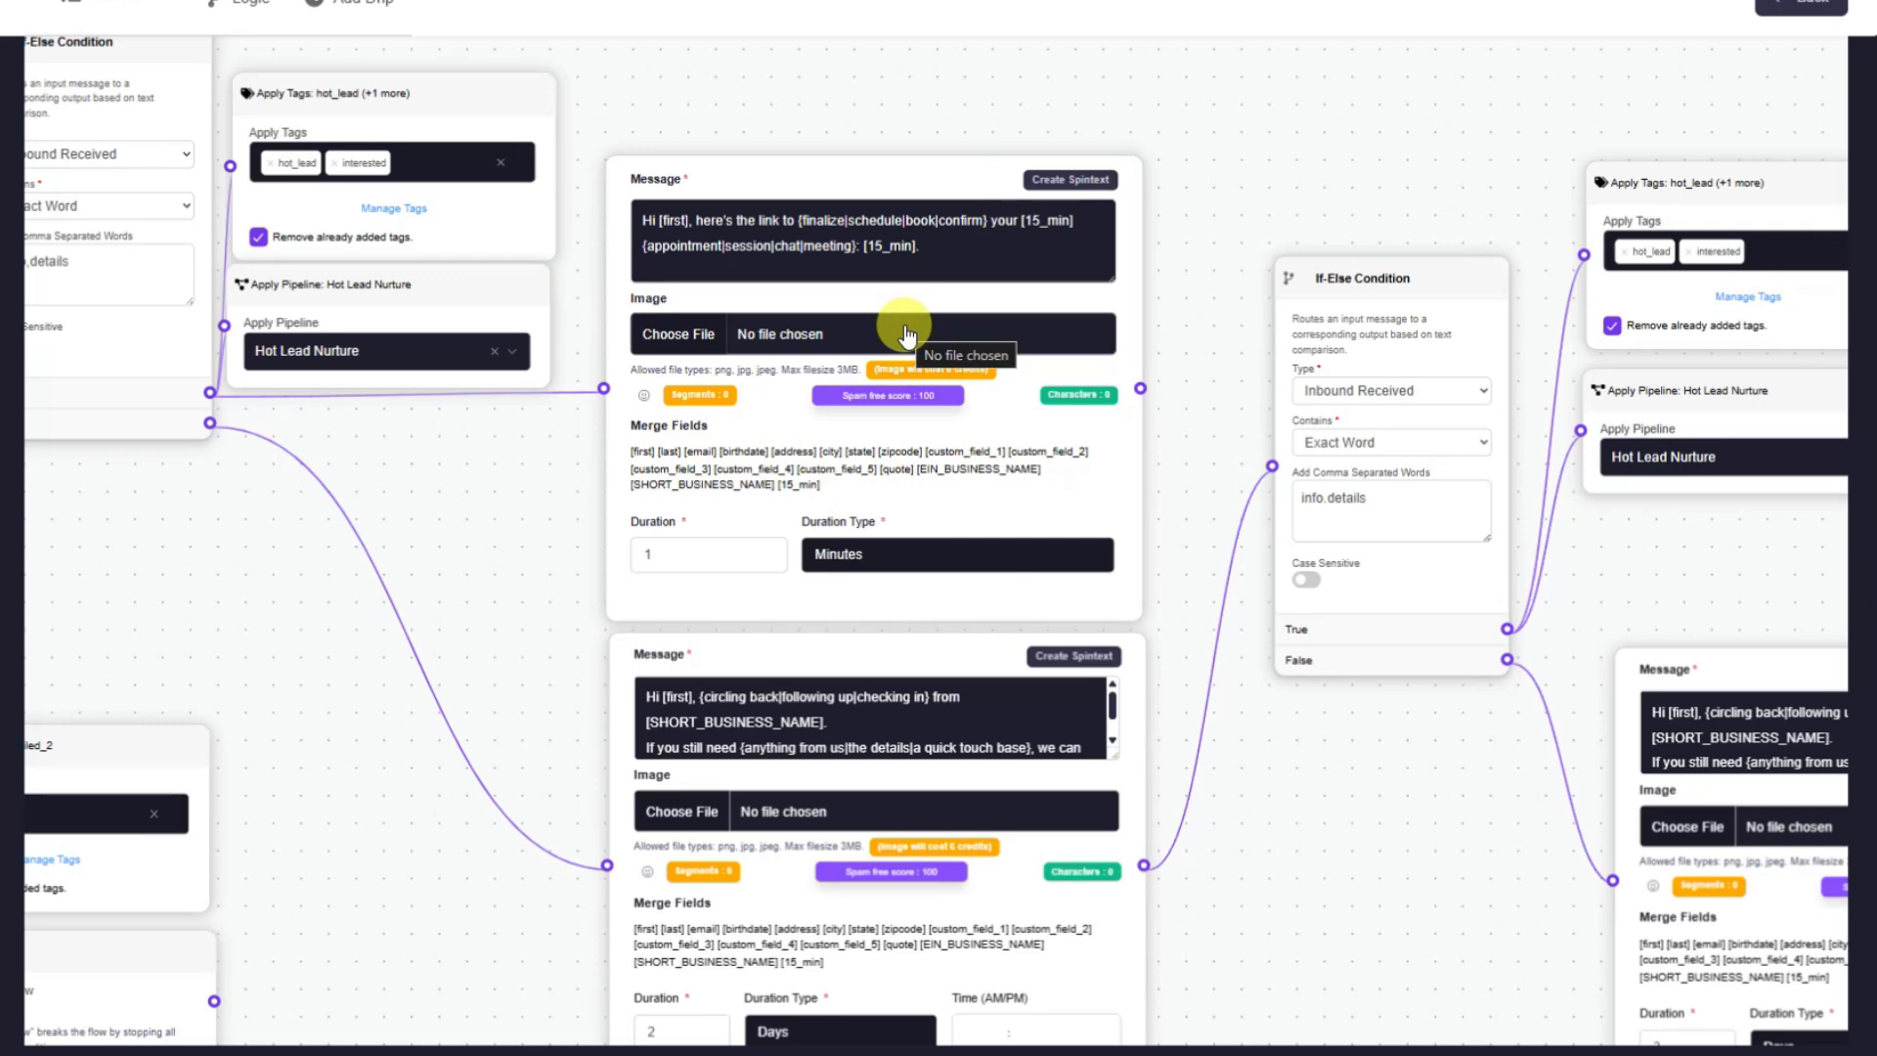
Examine the link message, the day-based follow-up messages and the second Inbound Received condition, then review the whole flow.
{"action": "left_click_drag", "start_coordinate": [436, 515], "coordinate": [476, 210]}
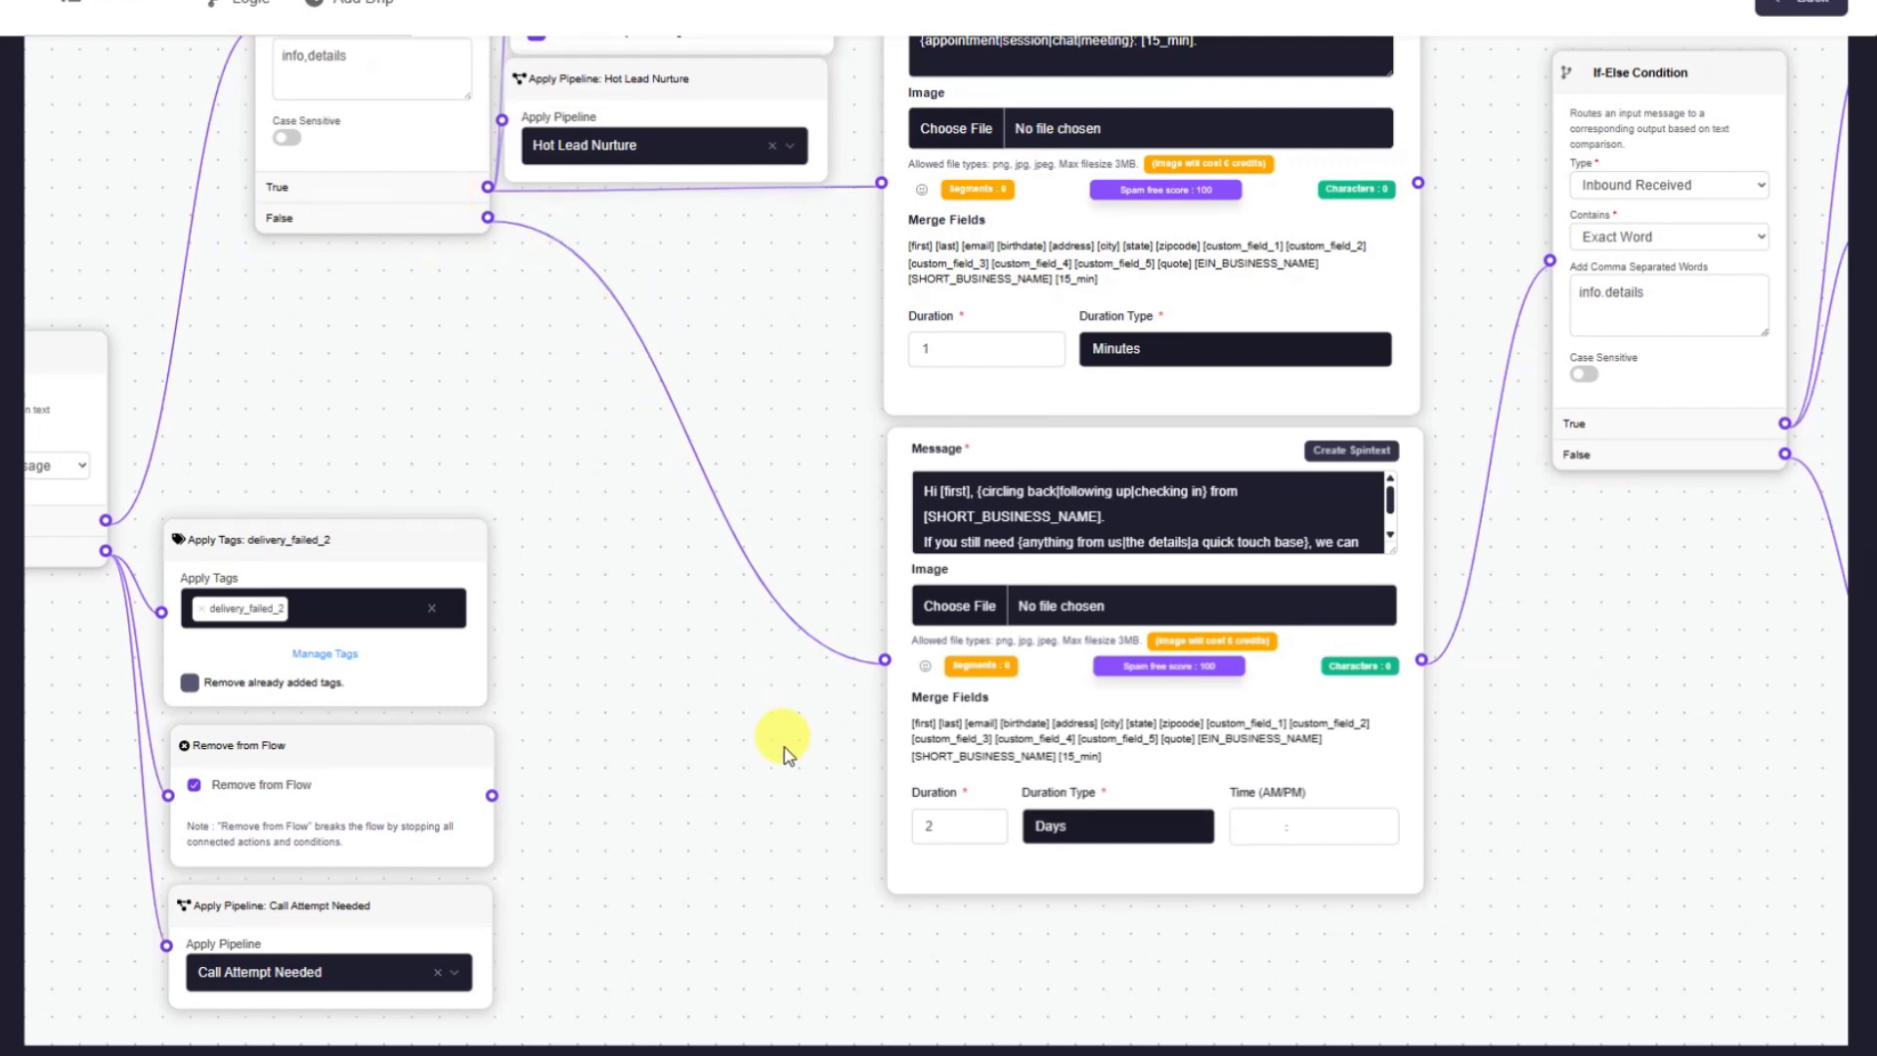
{"action": "left_click_drag", "start_coordinate": [779, 737], "coordinate": [324, 720]}
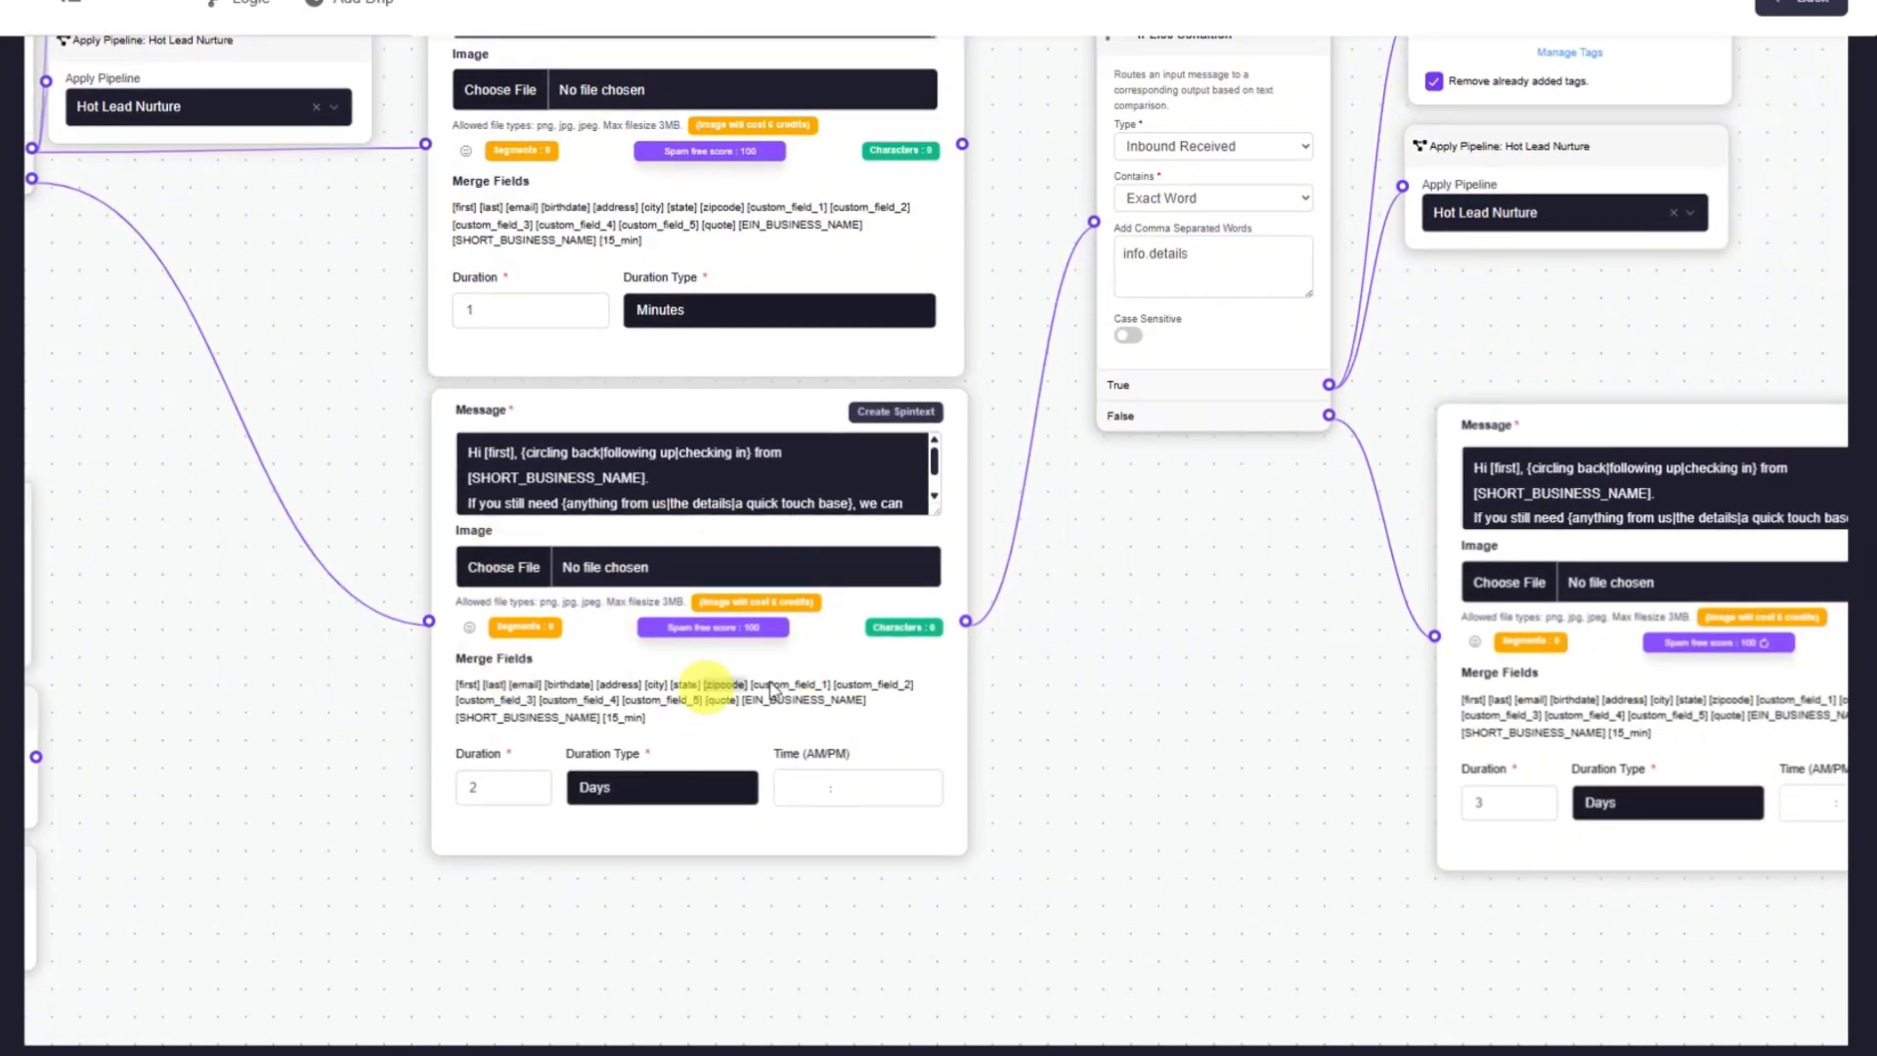
{"action": "left_click_drag", "start_coordinate": [1153, 616], "coordinate": [933, 859]}
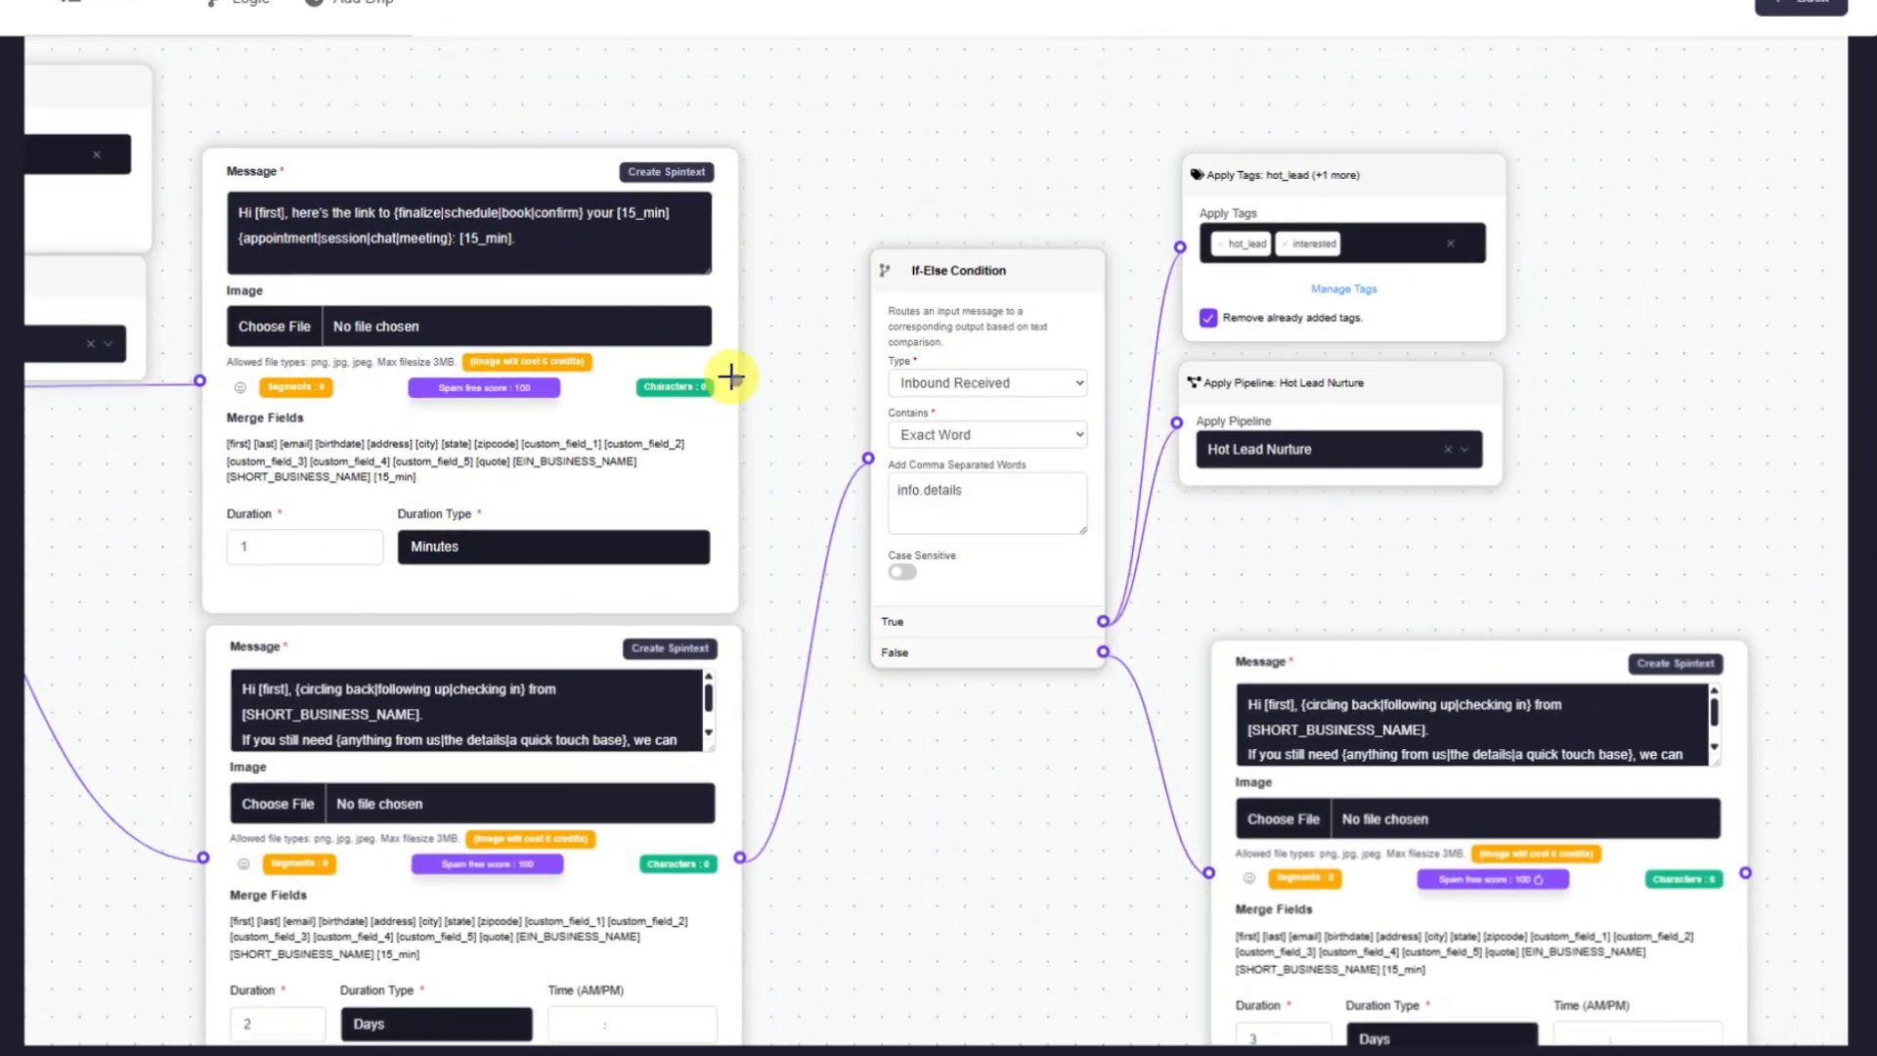
{"action": "left_click_drag", "start_coordinate": [738, 378], "coordinate": [666, 391]}
{"action": "left_click_drag", "start_coordinate": [135, 528], "coordinate": [622, 549]}
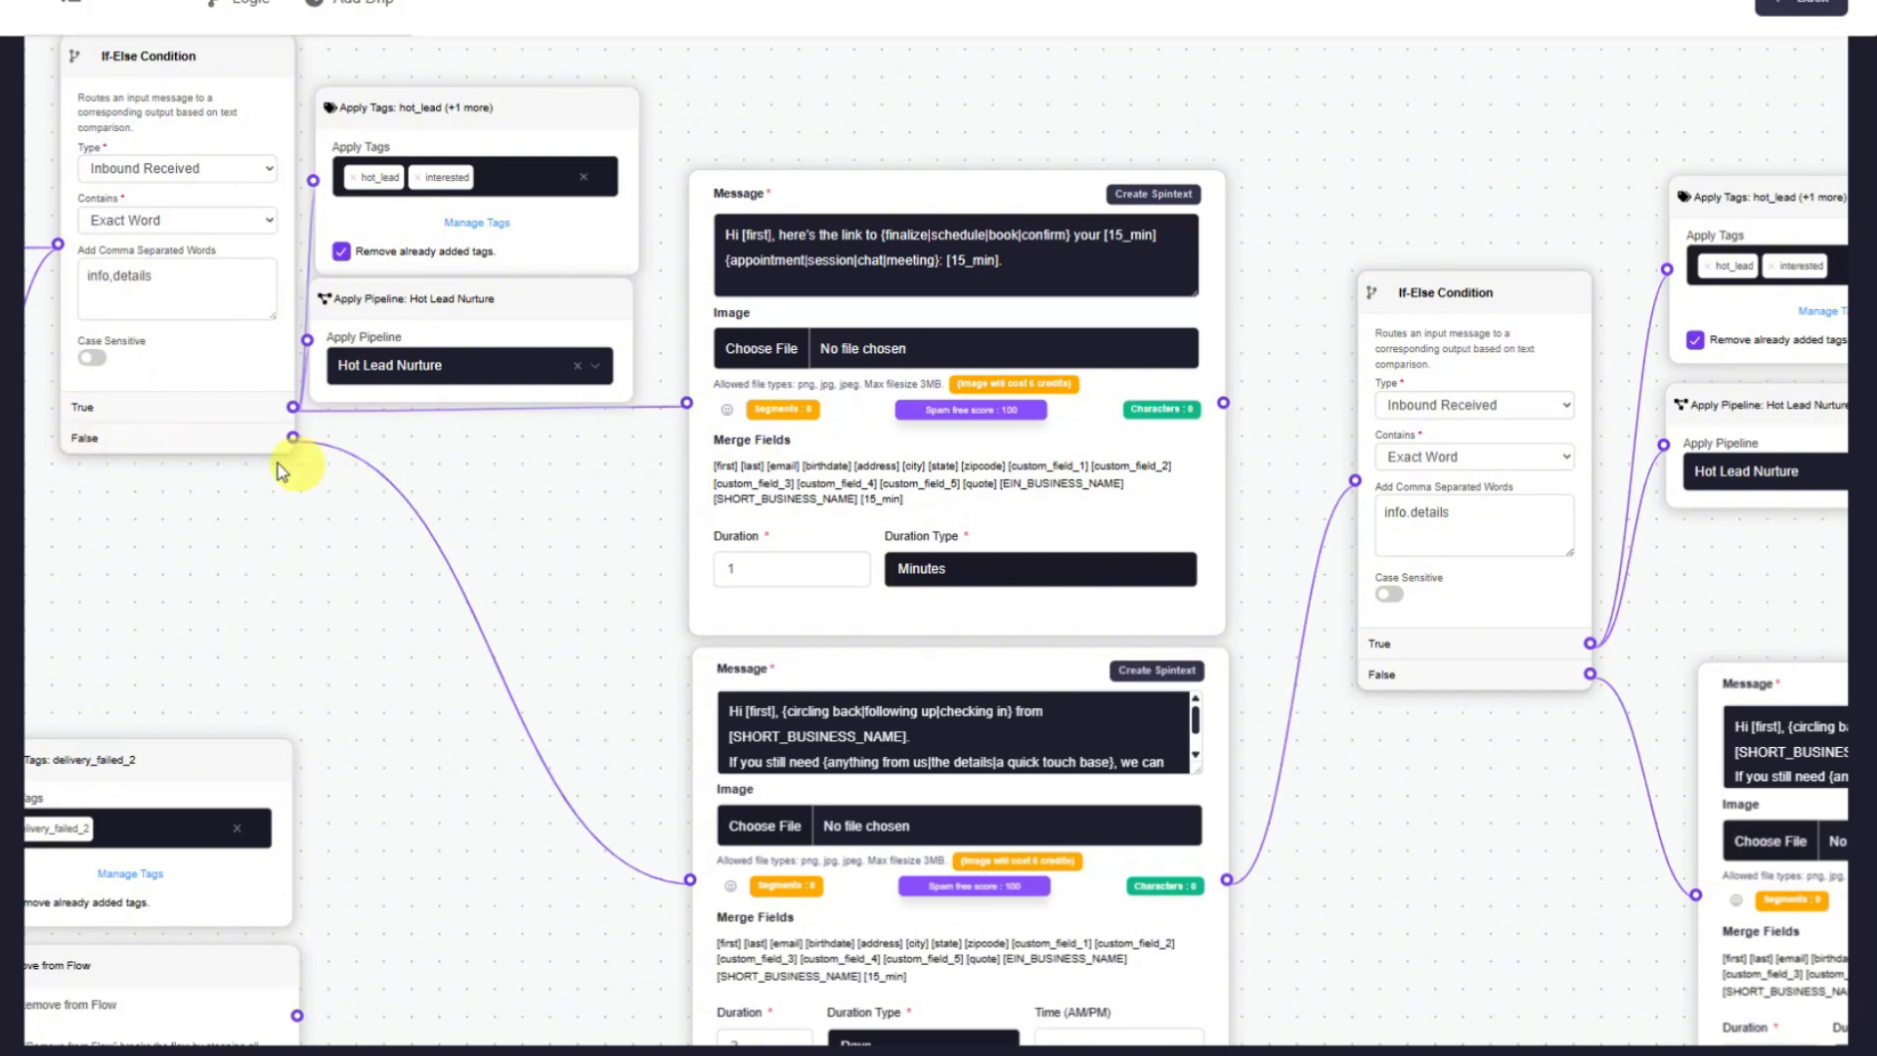
{"action": "left_click_drag", "start_coordinate": [612, 598], "coordinate": [314, 472]}
{"action": "left_click_drag", "start_coordinate": [1362, 649], "coordinate": [1315, 782]}
{"action": "scroll", "coordinate": [1315, 782], "scroll_direction": "down", "scroll_amount": 10}
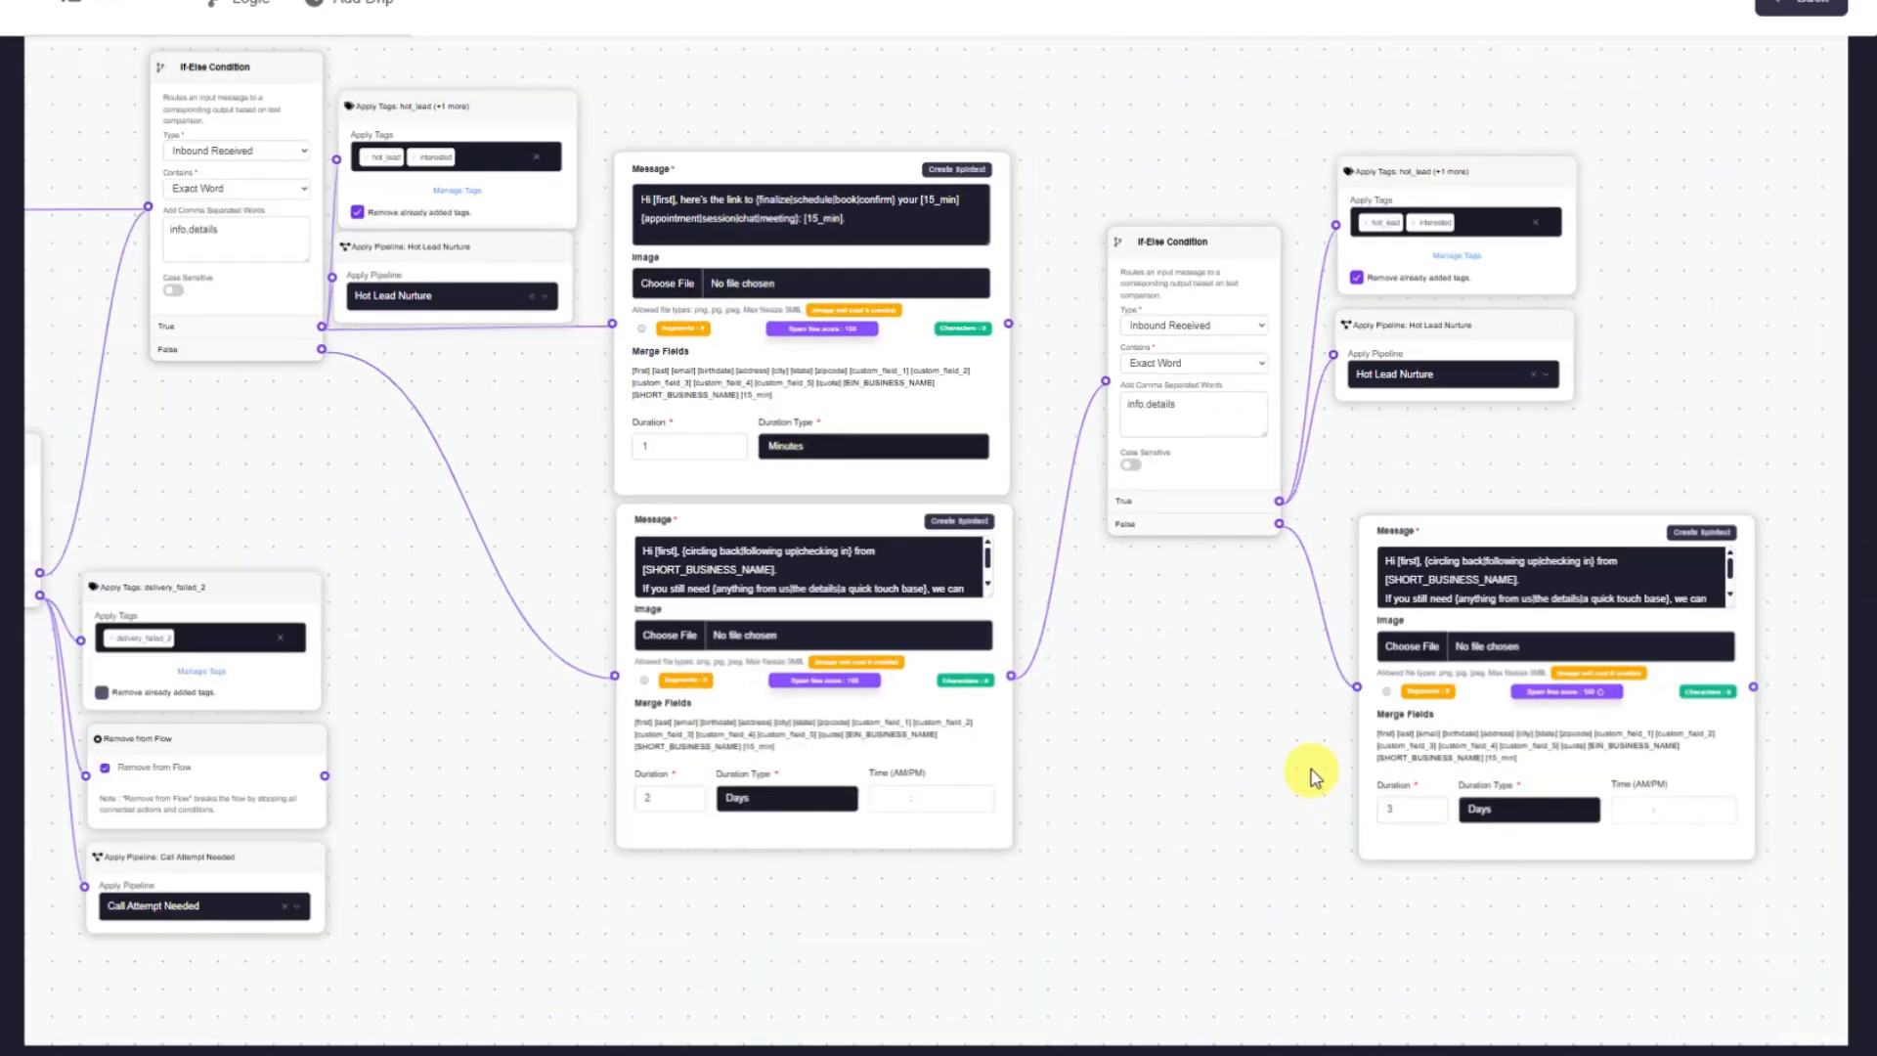
{"action": "left_click_drag", "start_coordinate": [586, 461], "coordinate": [821, 499]}
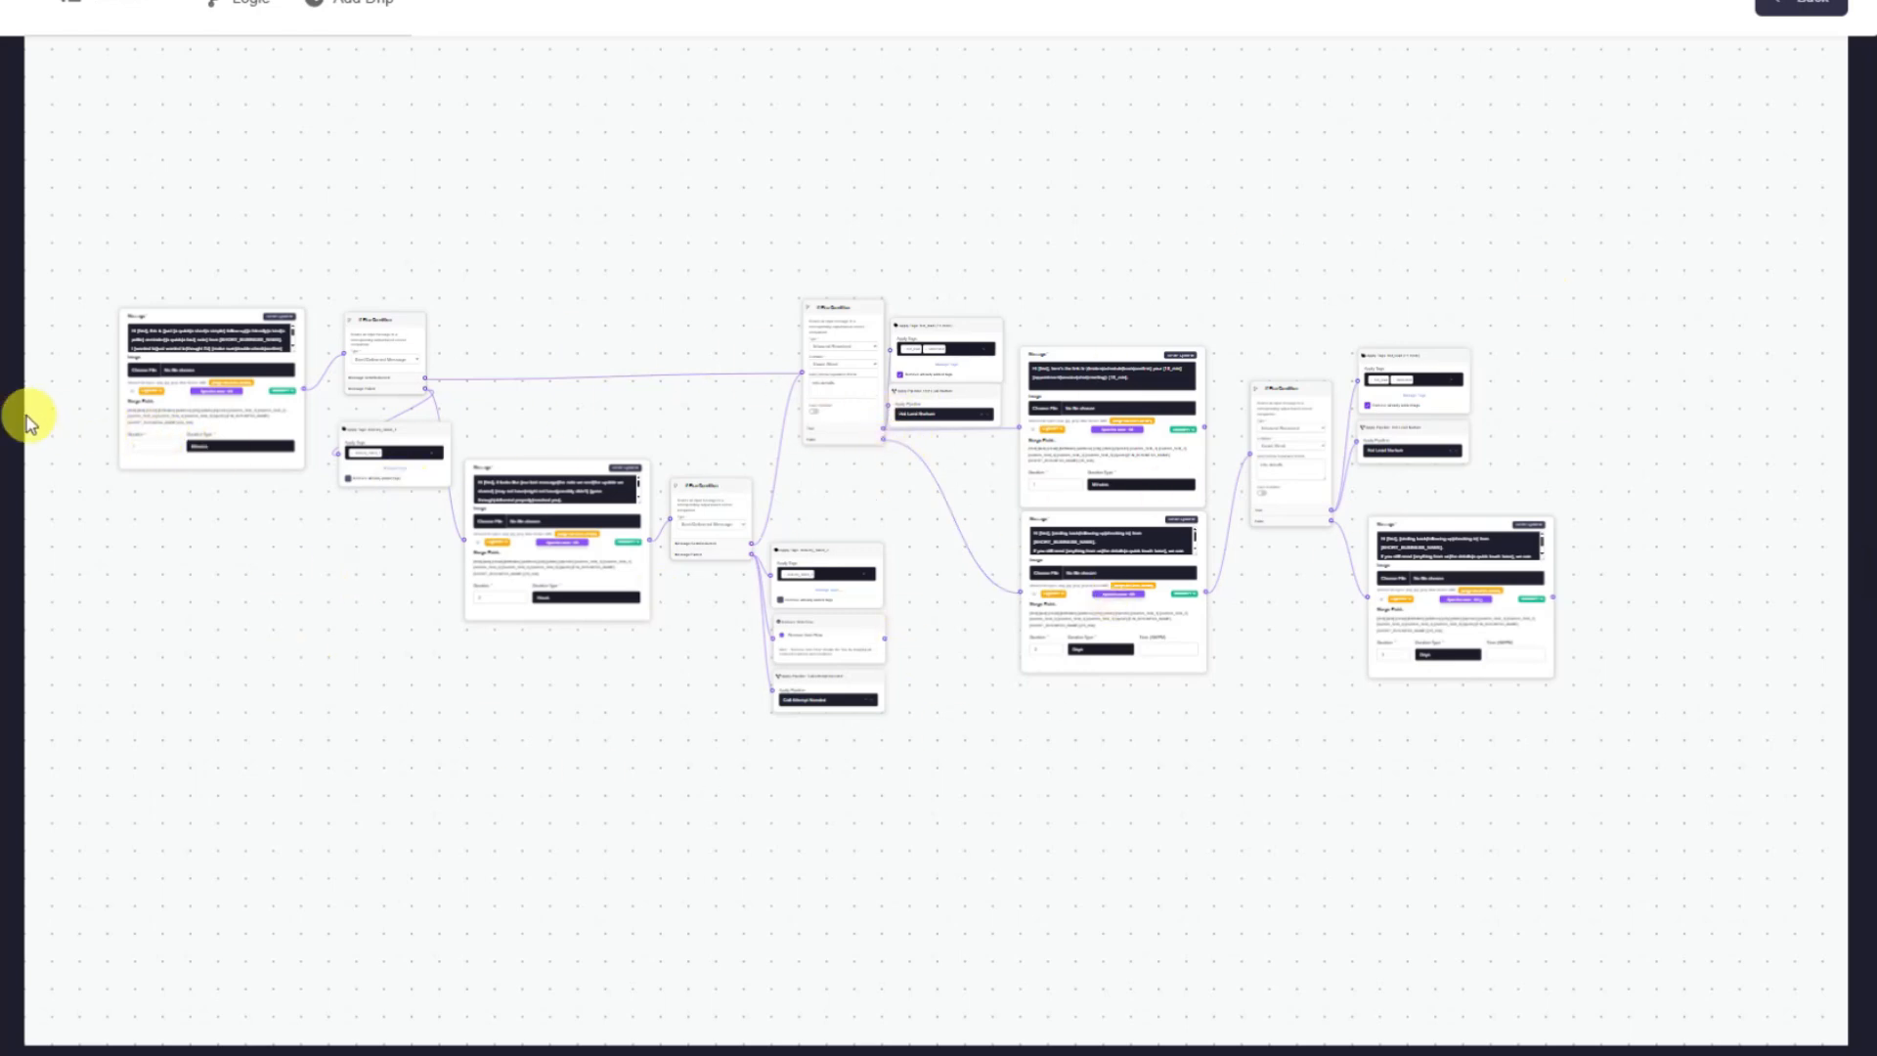
{"action": "scroll", "coordinate": [30, 411], "scroll_direction": "up", "scroll_amount": 6}
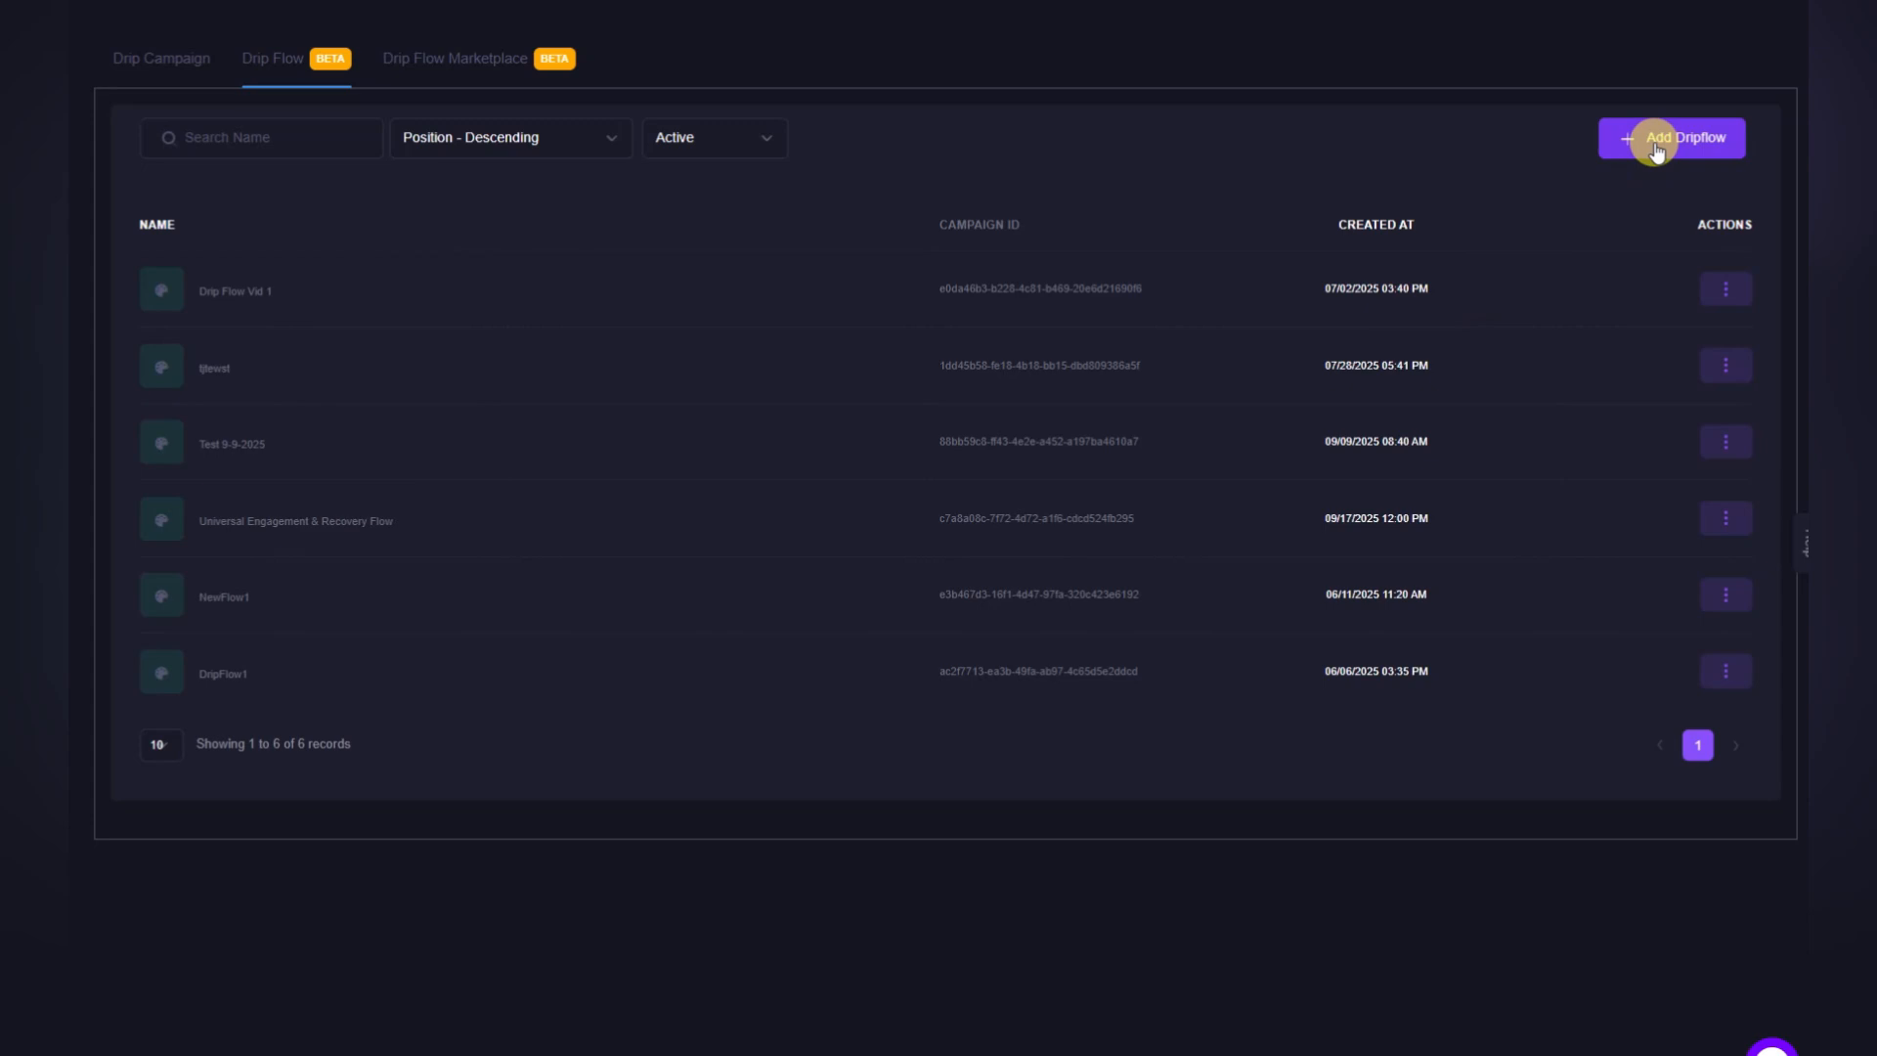
Create a new drip flow campaign named "Demo Video".
{"action": "left_click", "coordinate": [1654, 143]}
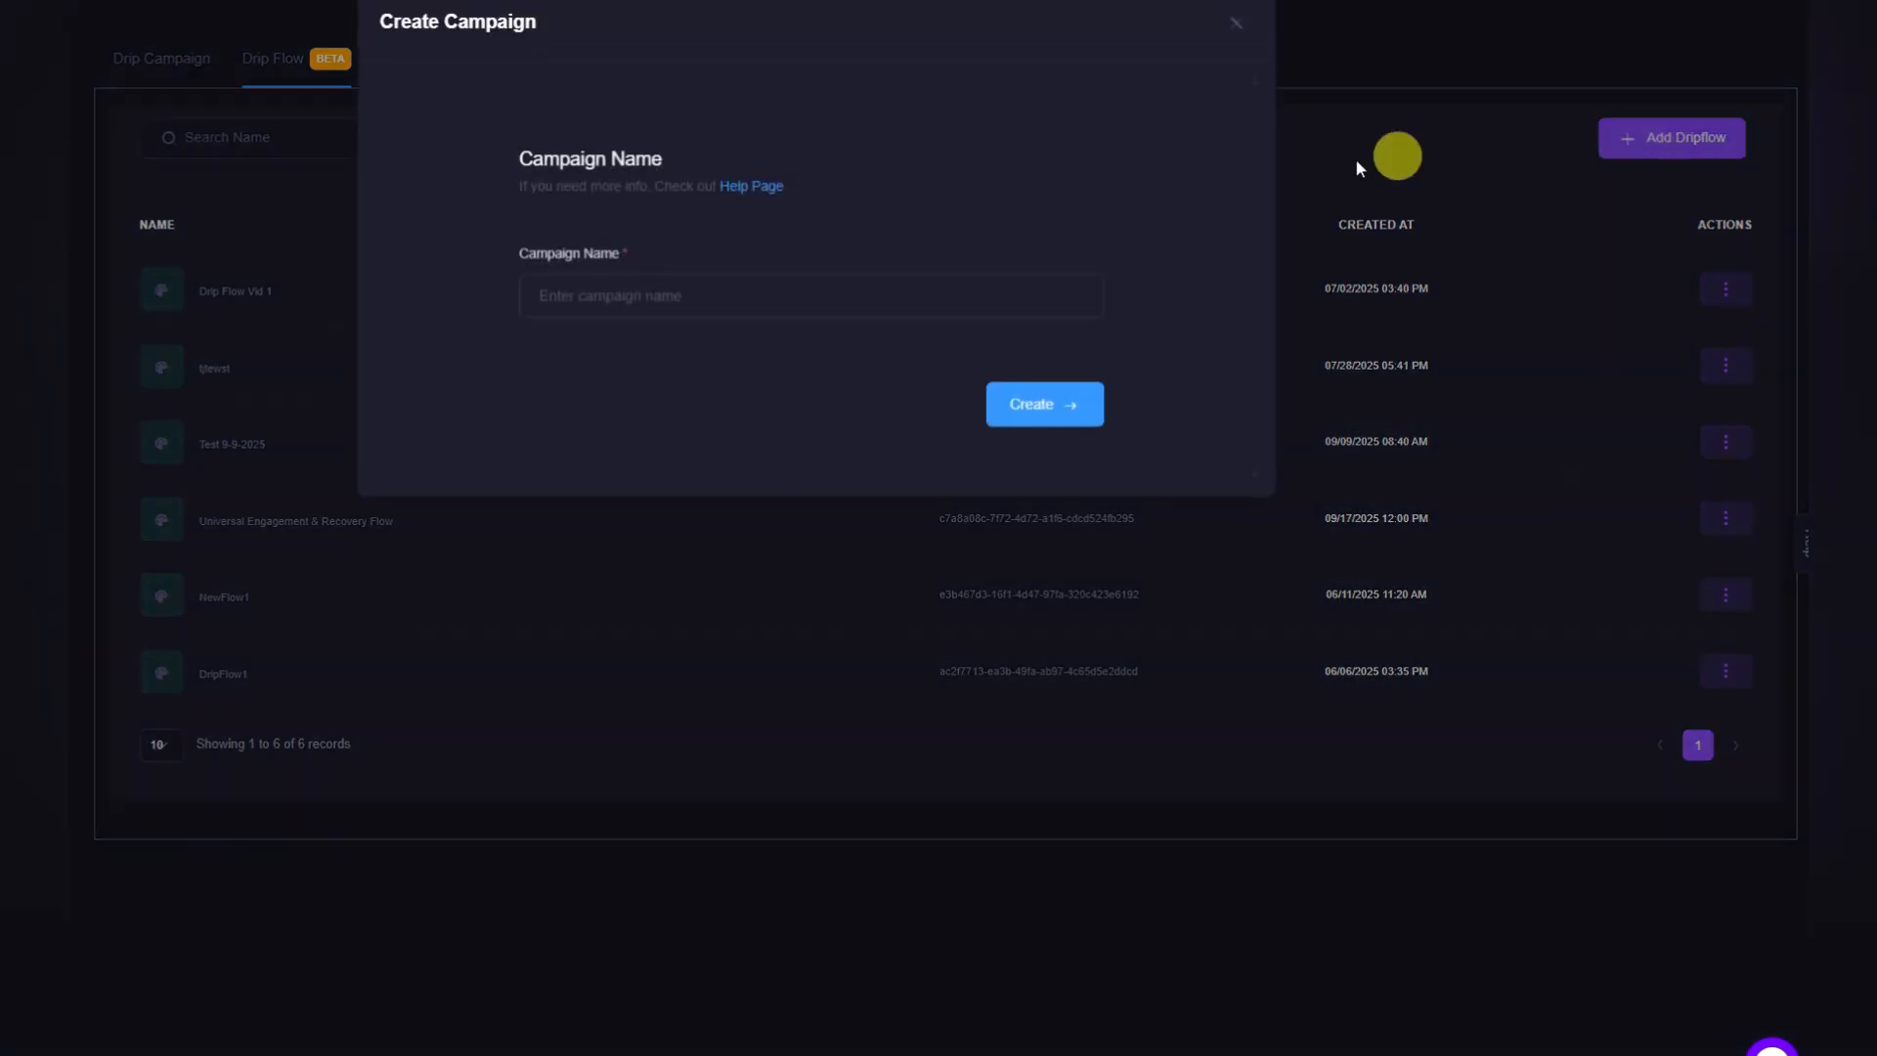
{"action": "left_click", "coordinate": [722, 297]}
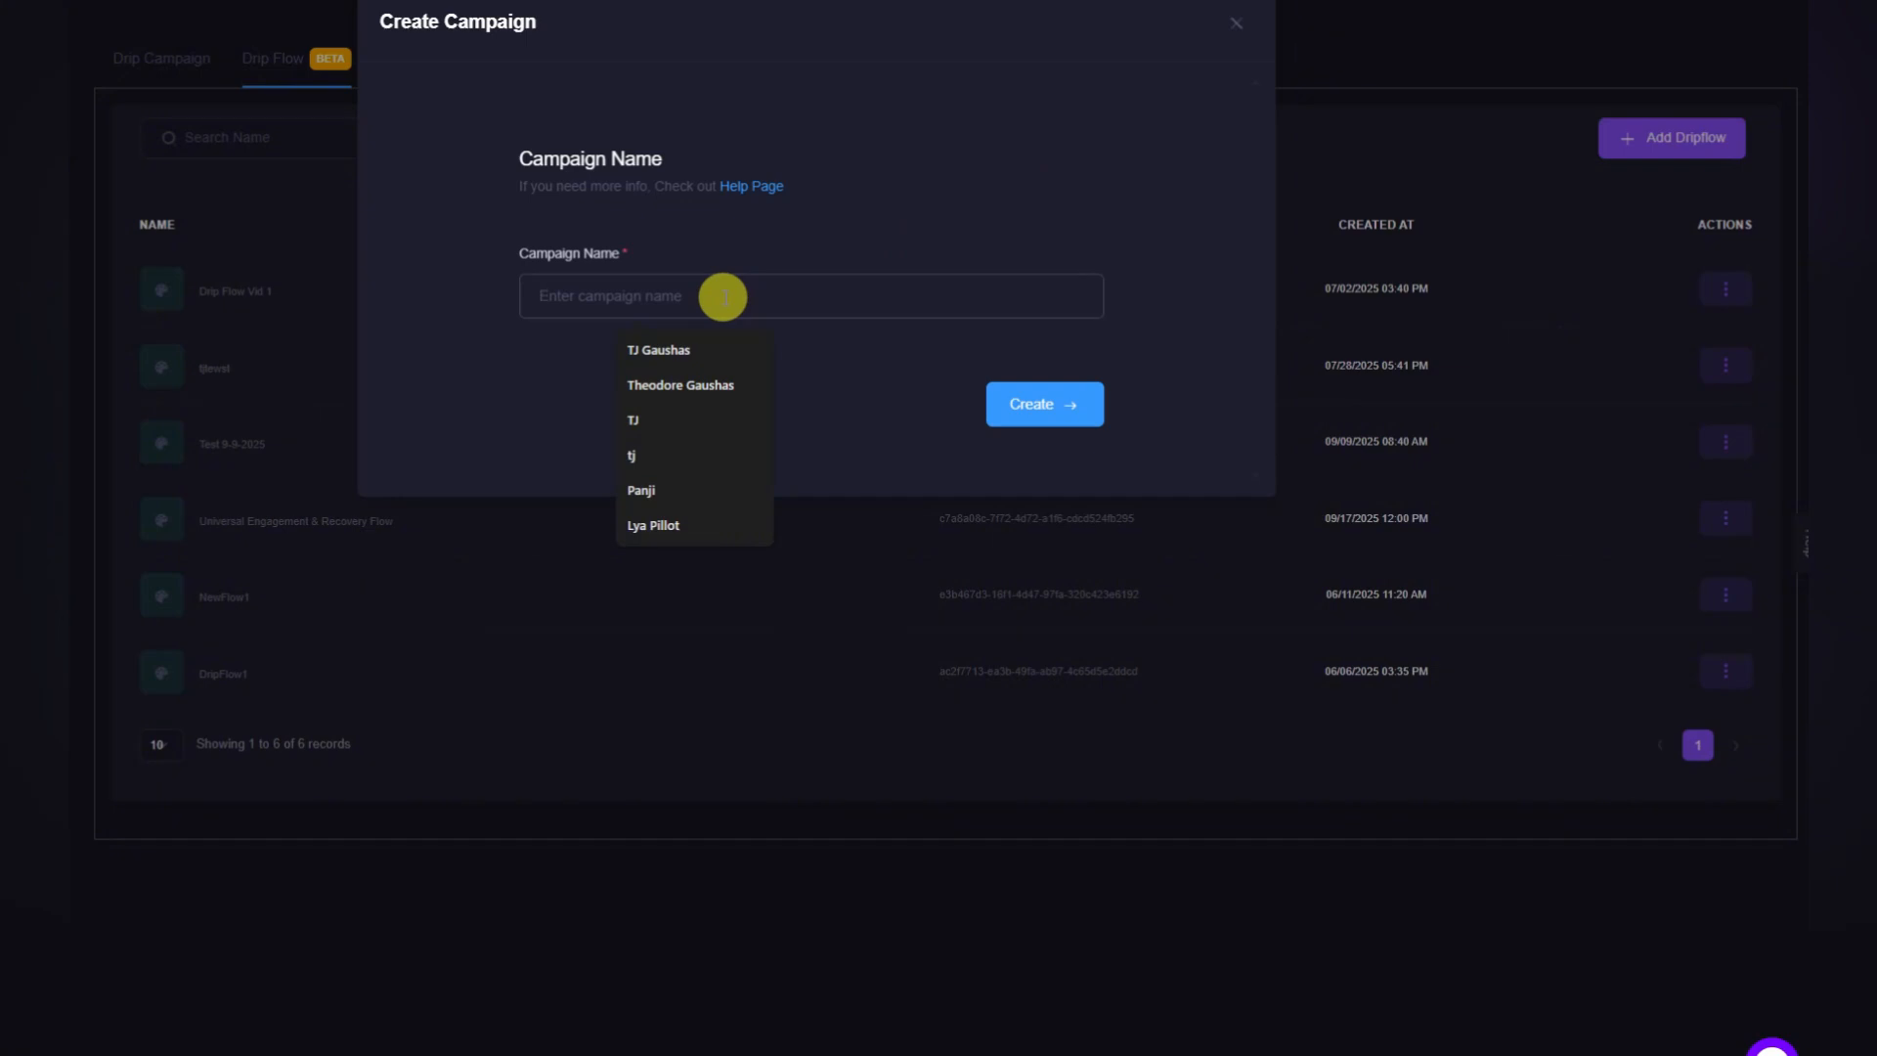
{"action": "type", "text": "Demo Video"}
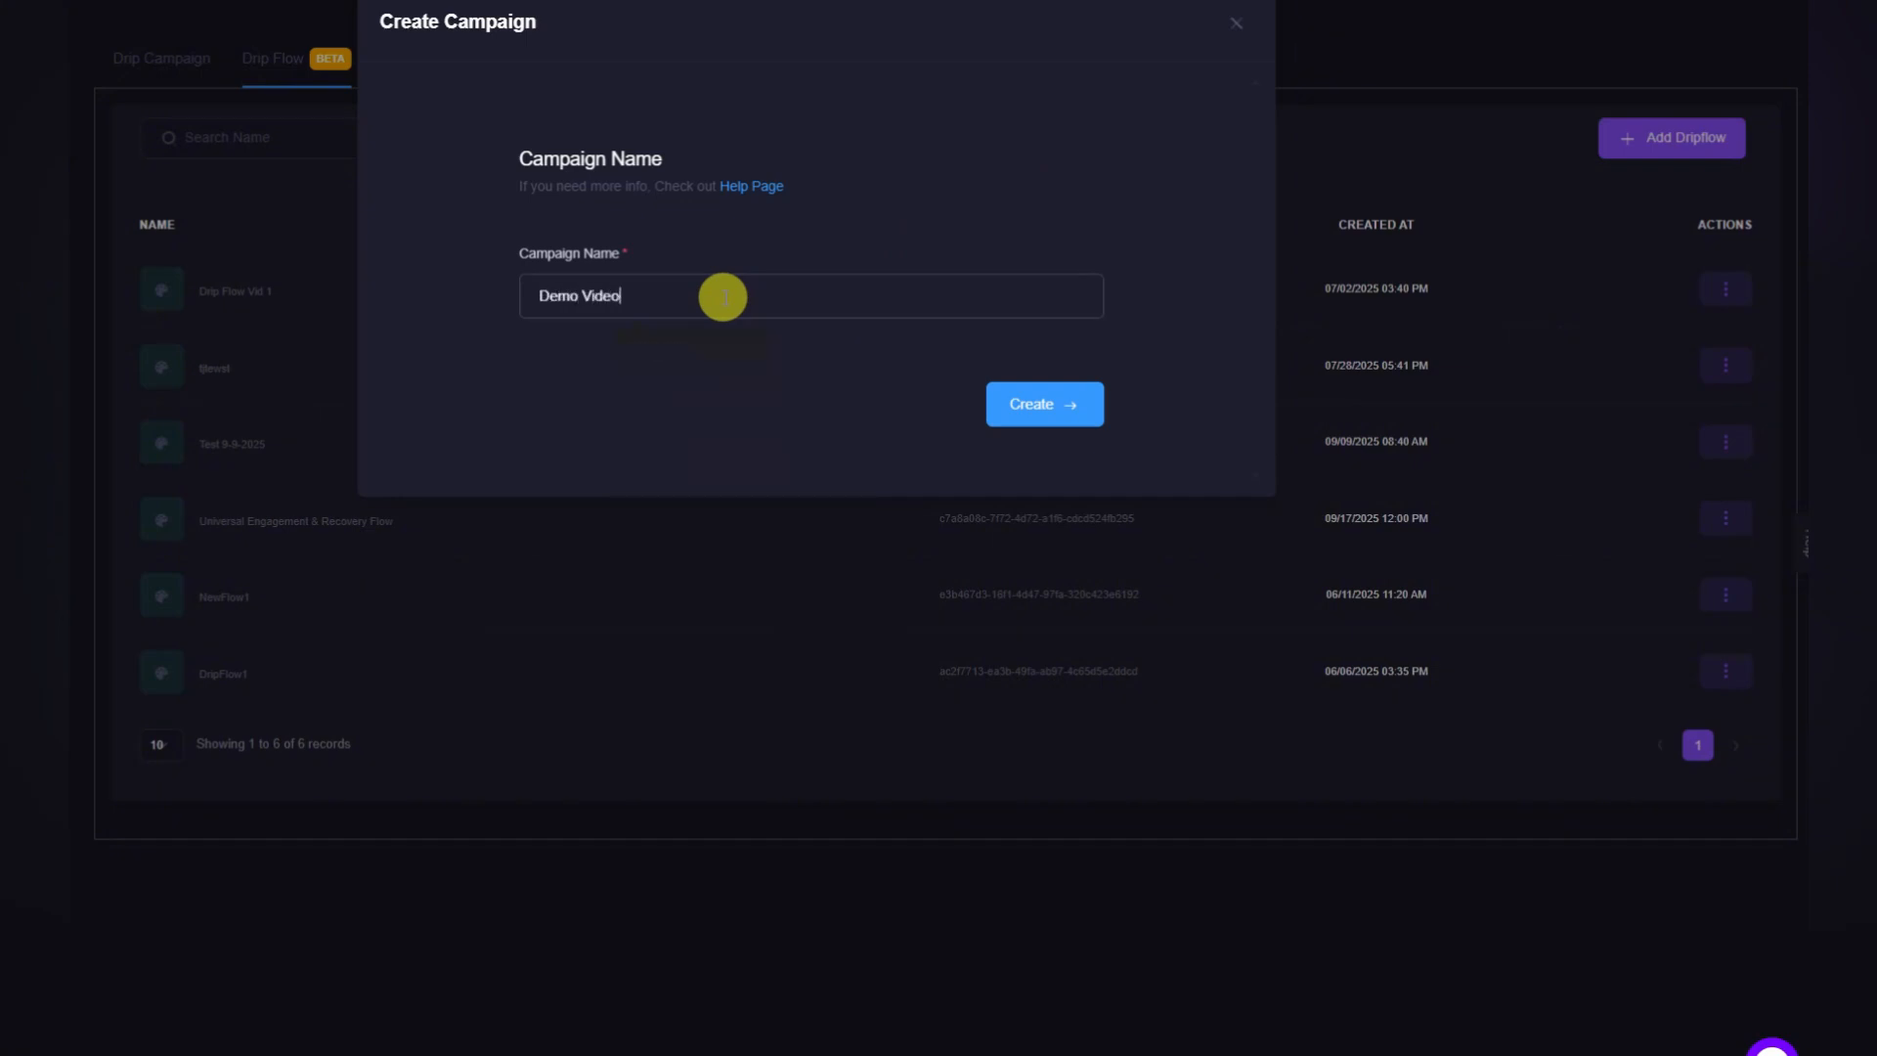
{"action": "left_click", "coordinate": [1039, 405]}
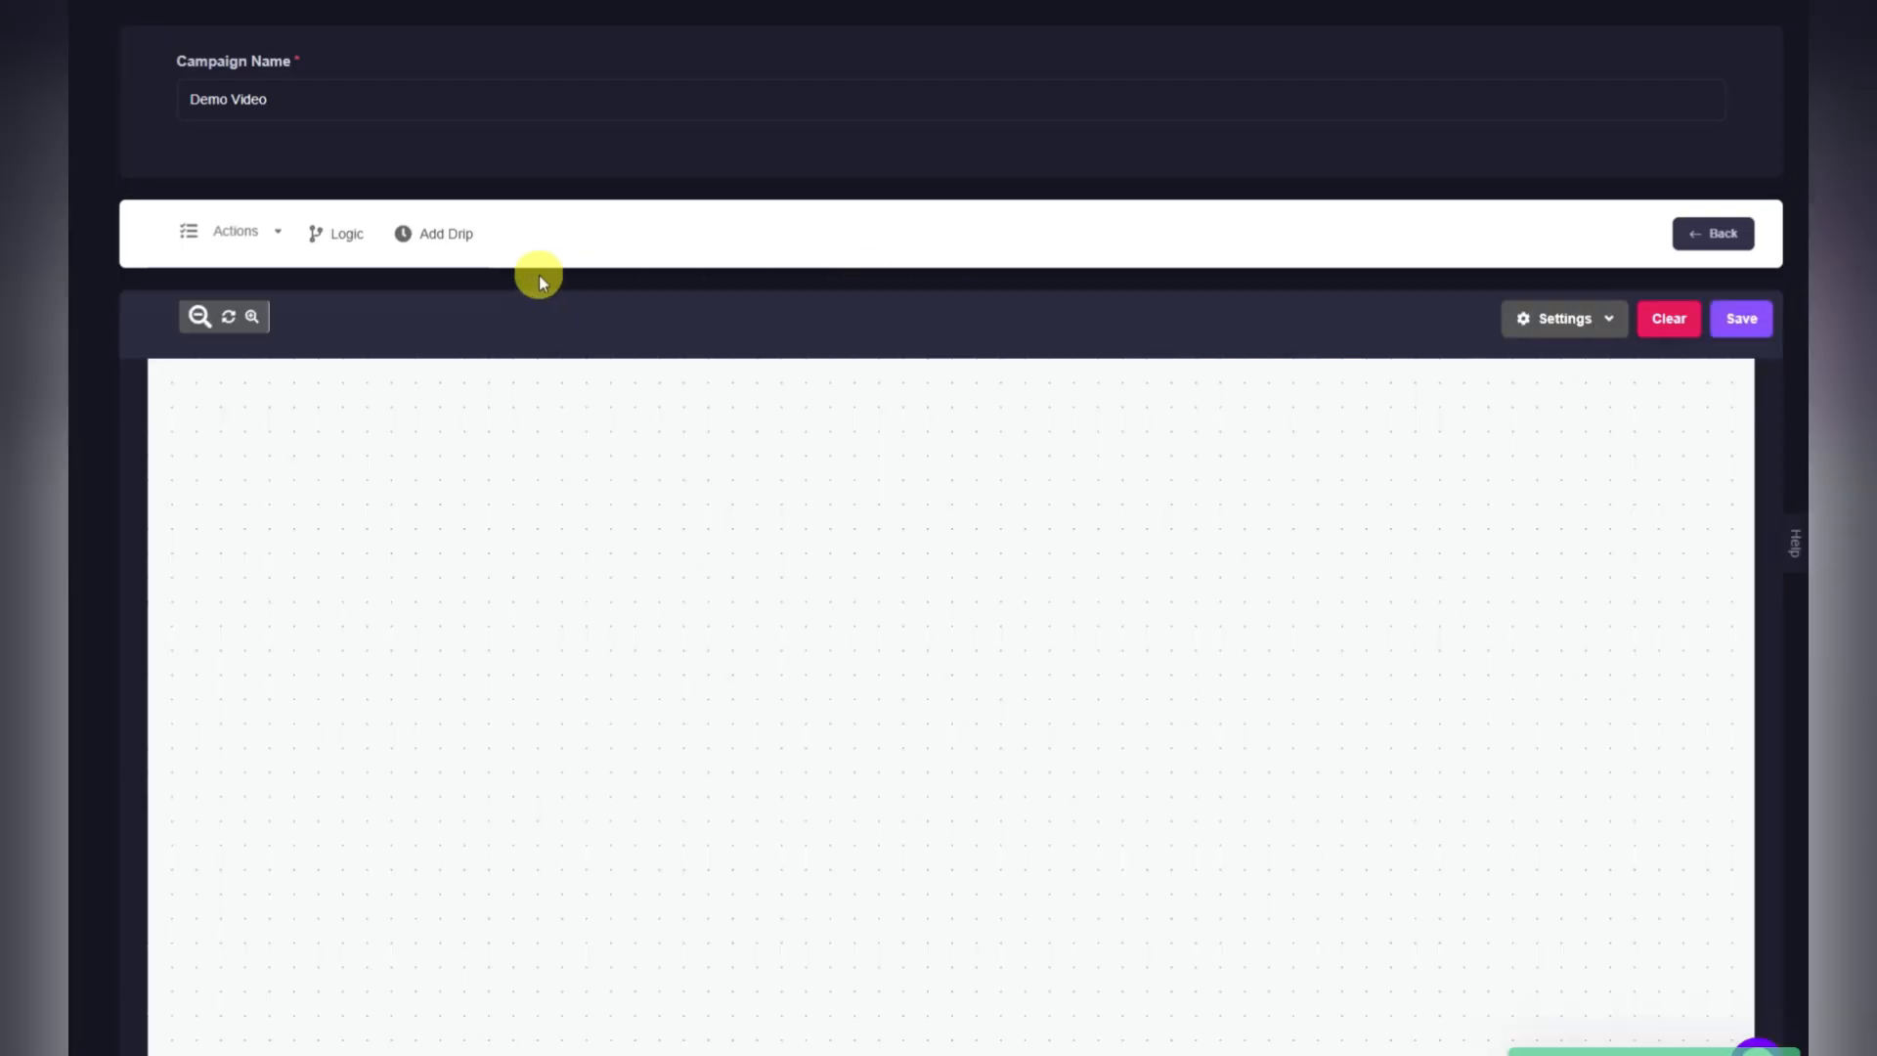
Add a drip message node to the empty canvas and move it toward the canvas's upper-left area.
{"action": "scroll", "coordinate": [122, 344], "scroll_direction": "down", "scroll_amount": 2}
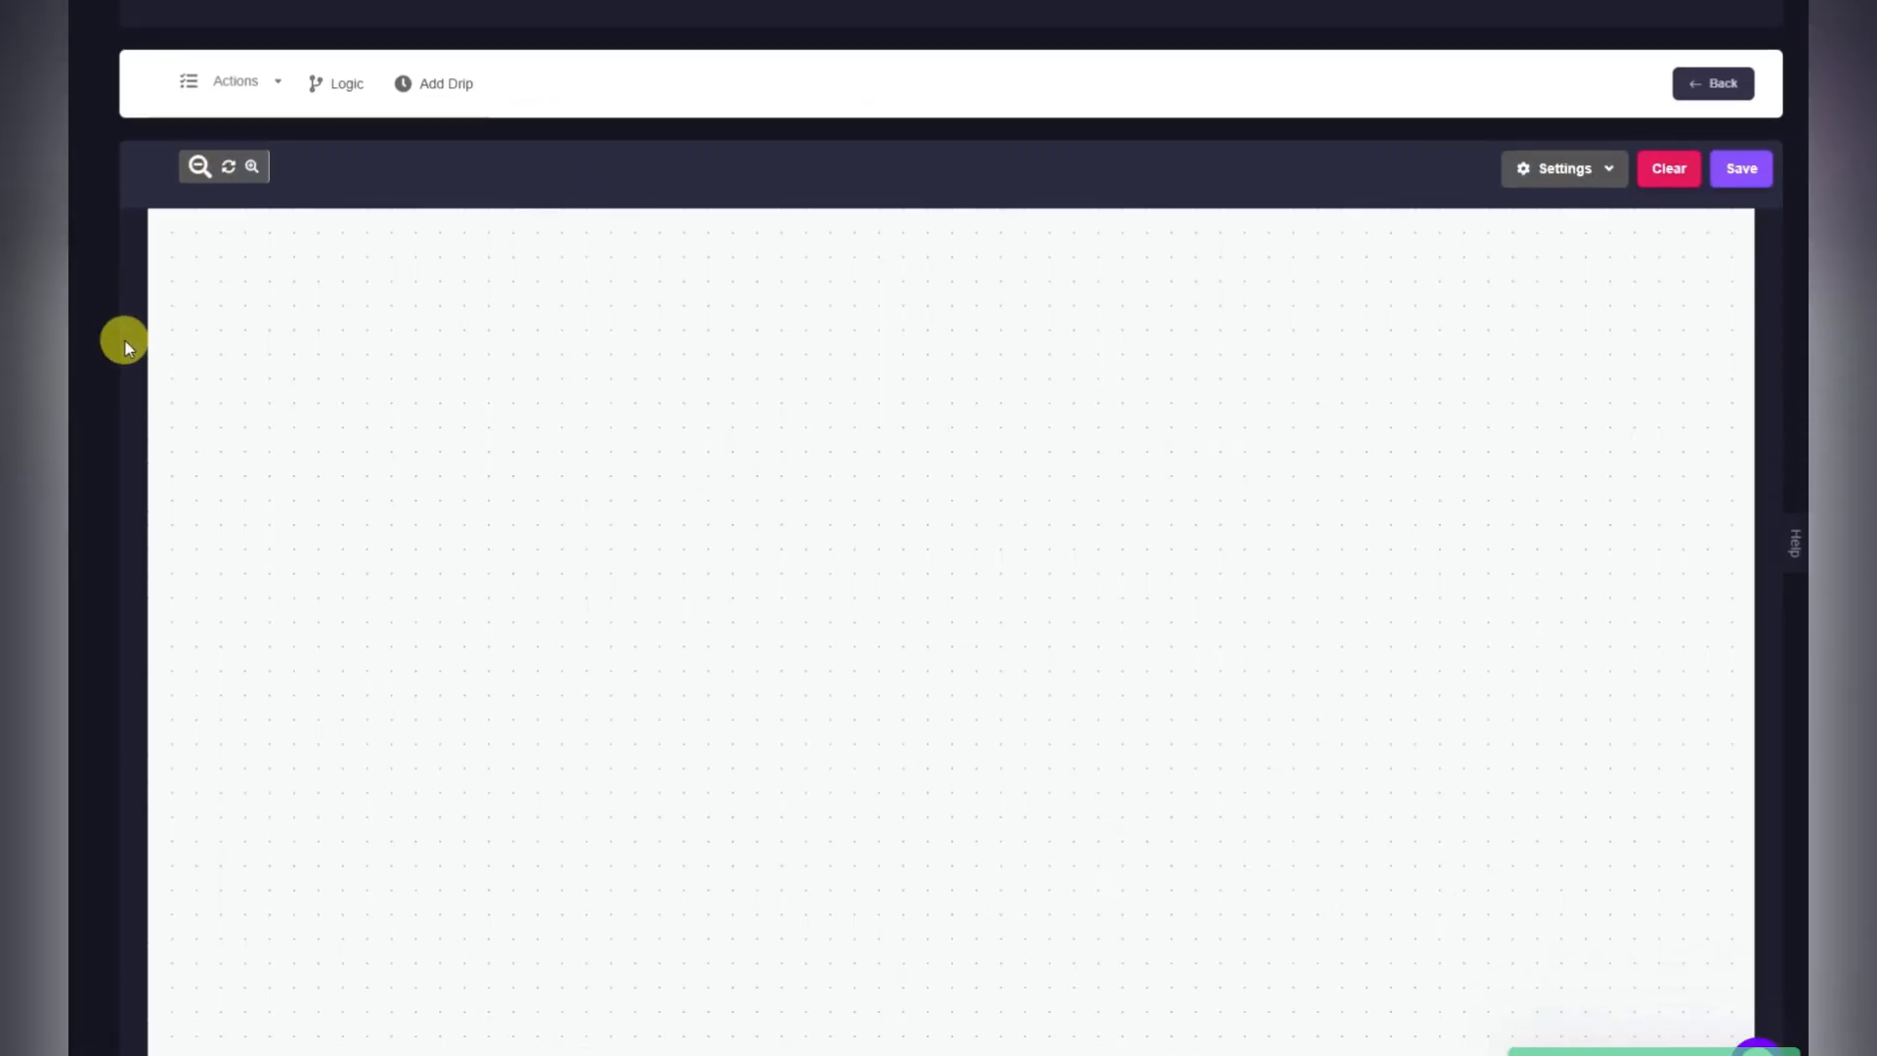
{"action": "scroll", "coordinate": [115, 347], "scroll_direction": "up", "scroll_amount": 2}
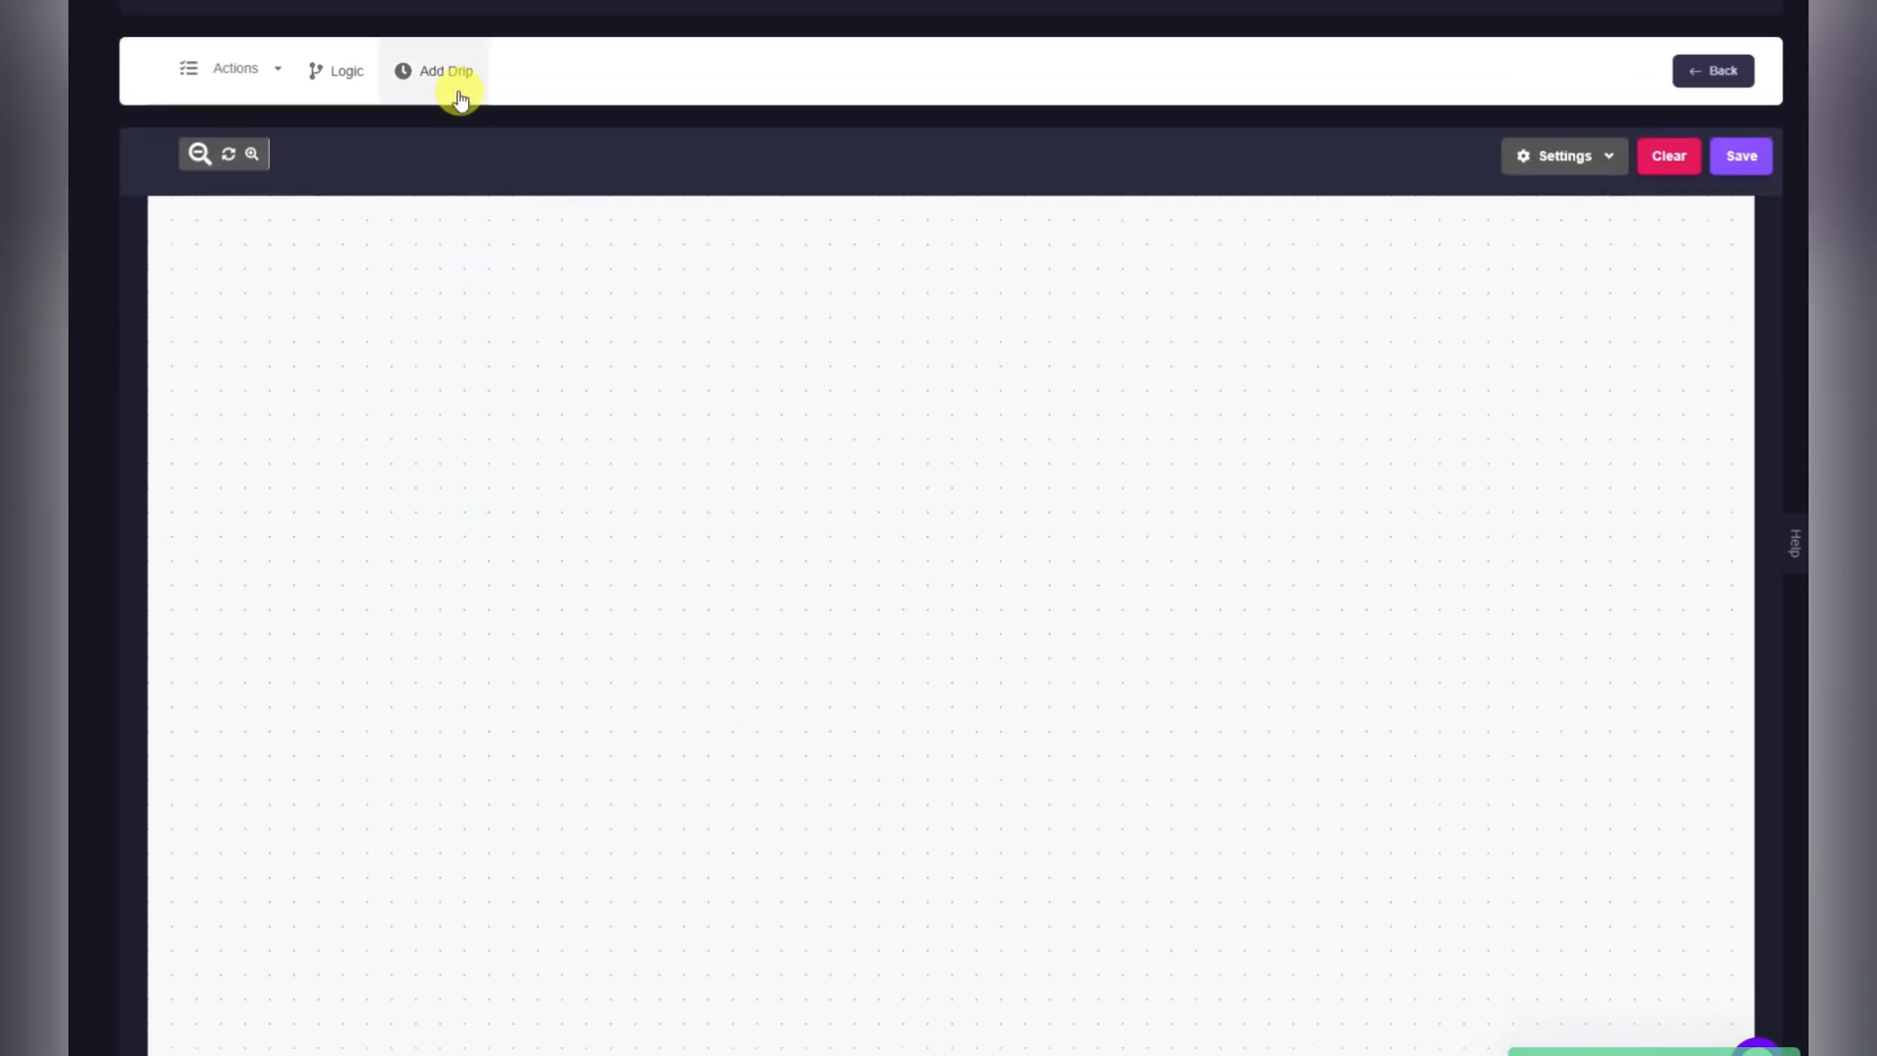
{"action": "left_click_drag", "start_coordinate": [452, 87], "coordinate": [394, 385]}
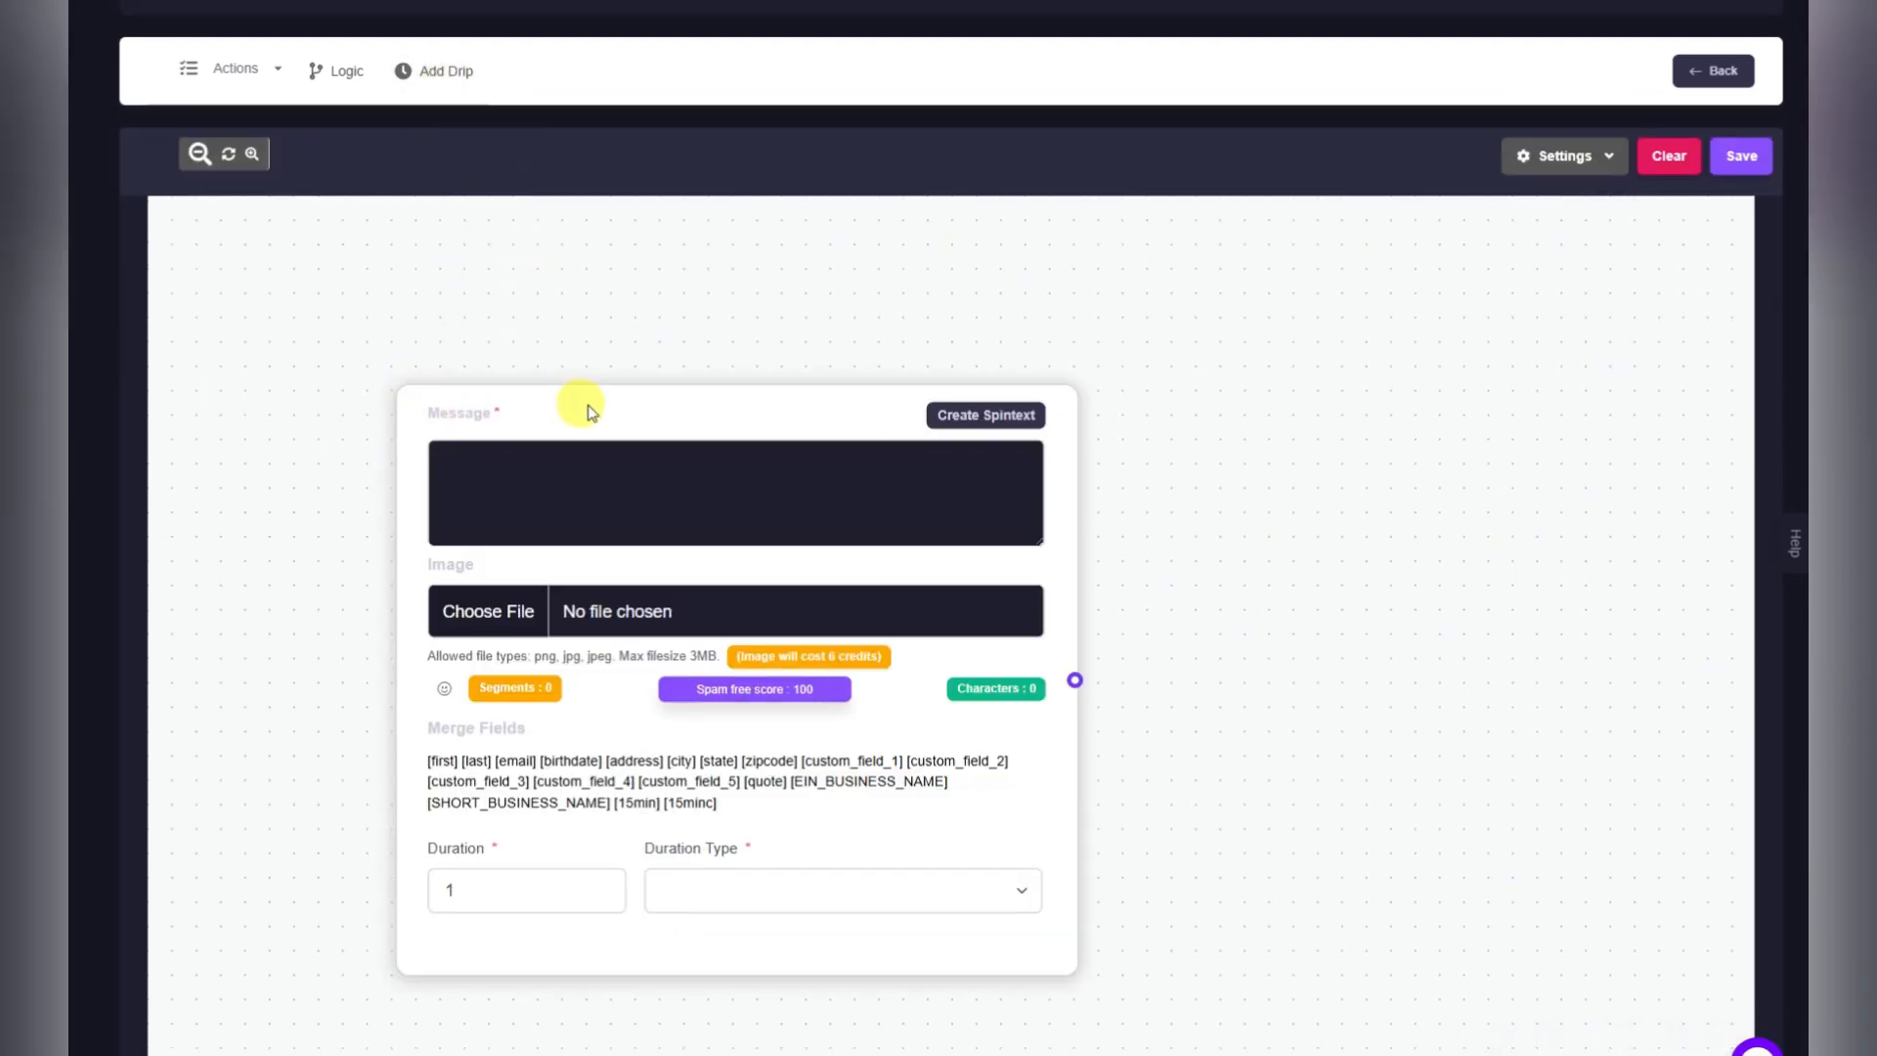
{"action": "left_click_drag", "start_coordinate": [583, 407], "coordinate": [415, 302]}
{"action": "scroll", "coordinate": [1046, 533], "scroll_direction": "down", "scroll_amount": 2}
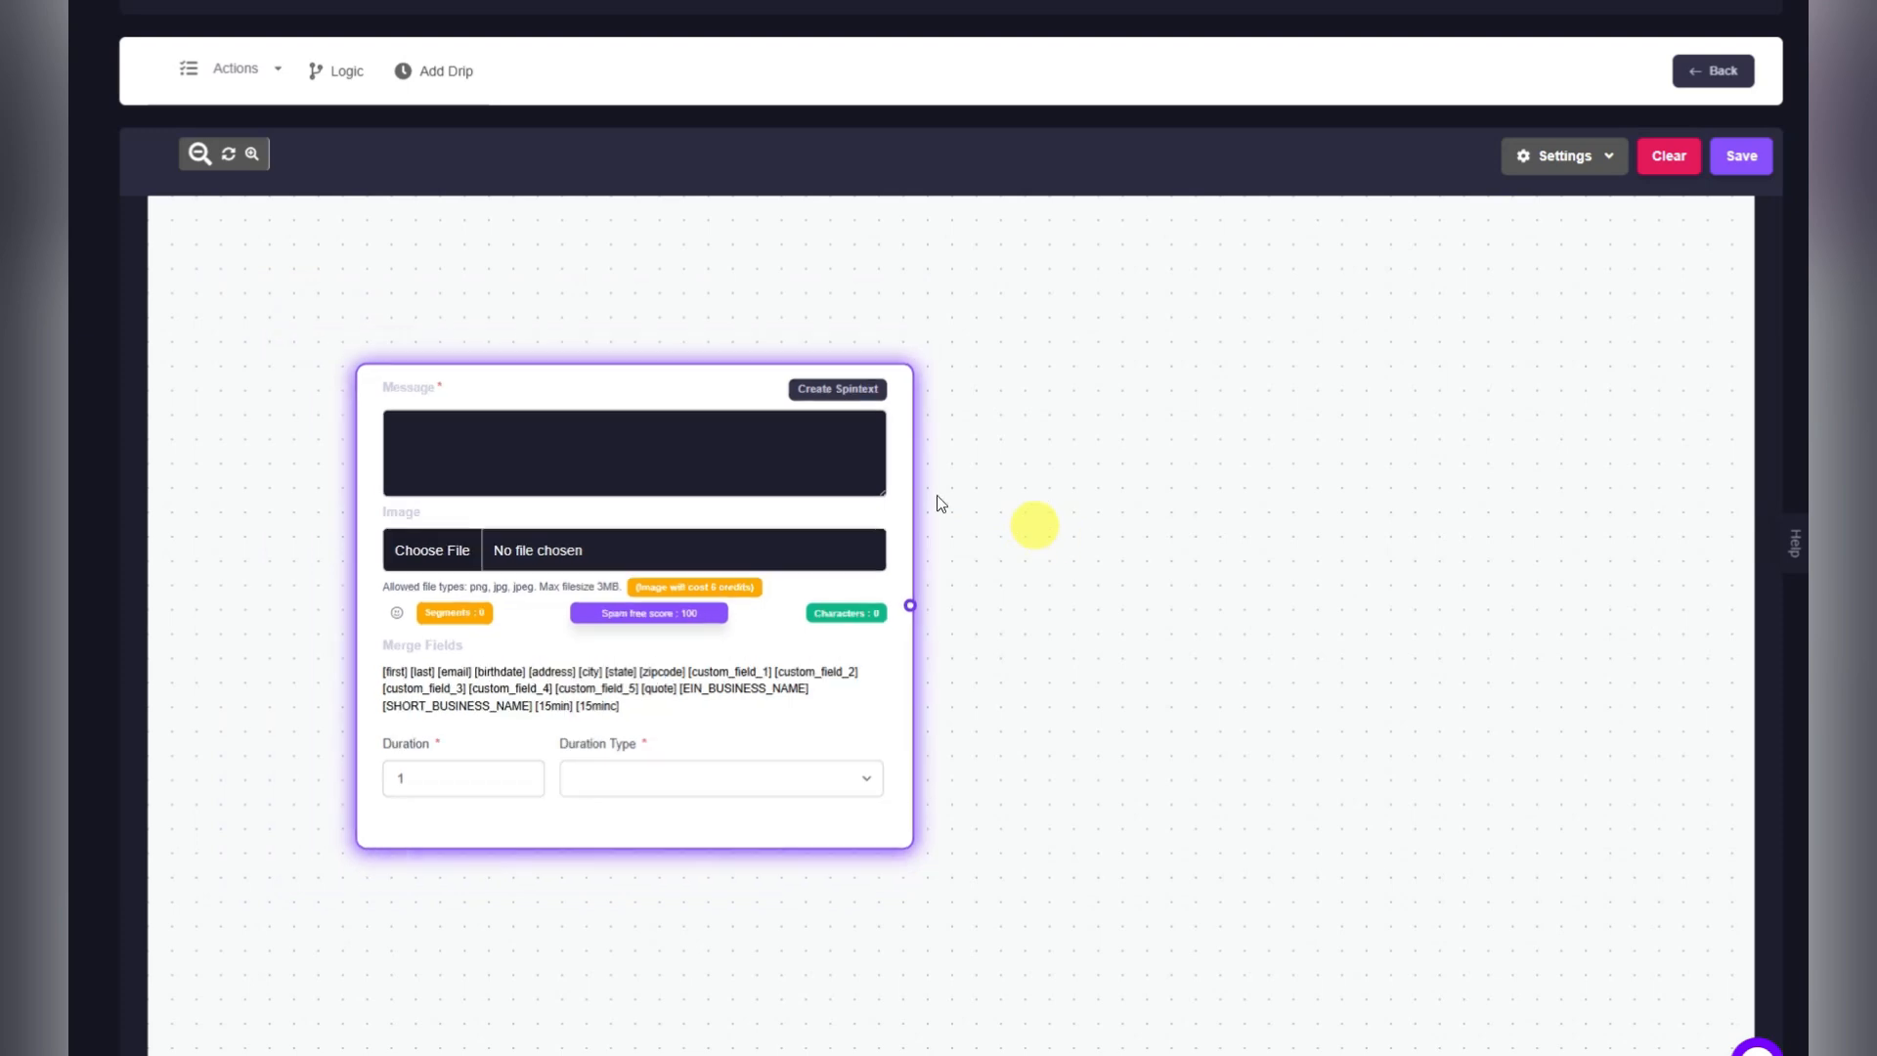
Enter "First message" as the drip node's message and try to choose its duration type.
{"action": "scroll", "coordinate": [93, 427], "scroll_direction": "down", "scroll_amount": 2}
{"action": "left_click", "coordinate": [462, 305]}
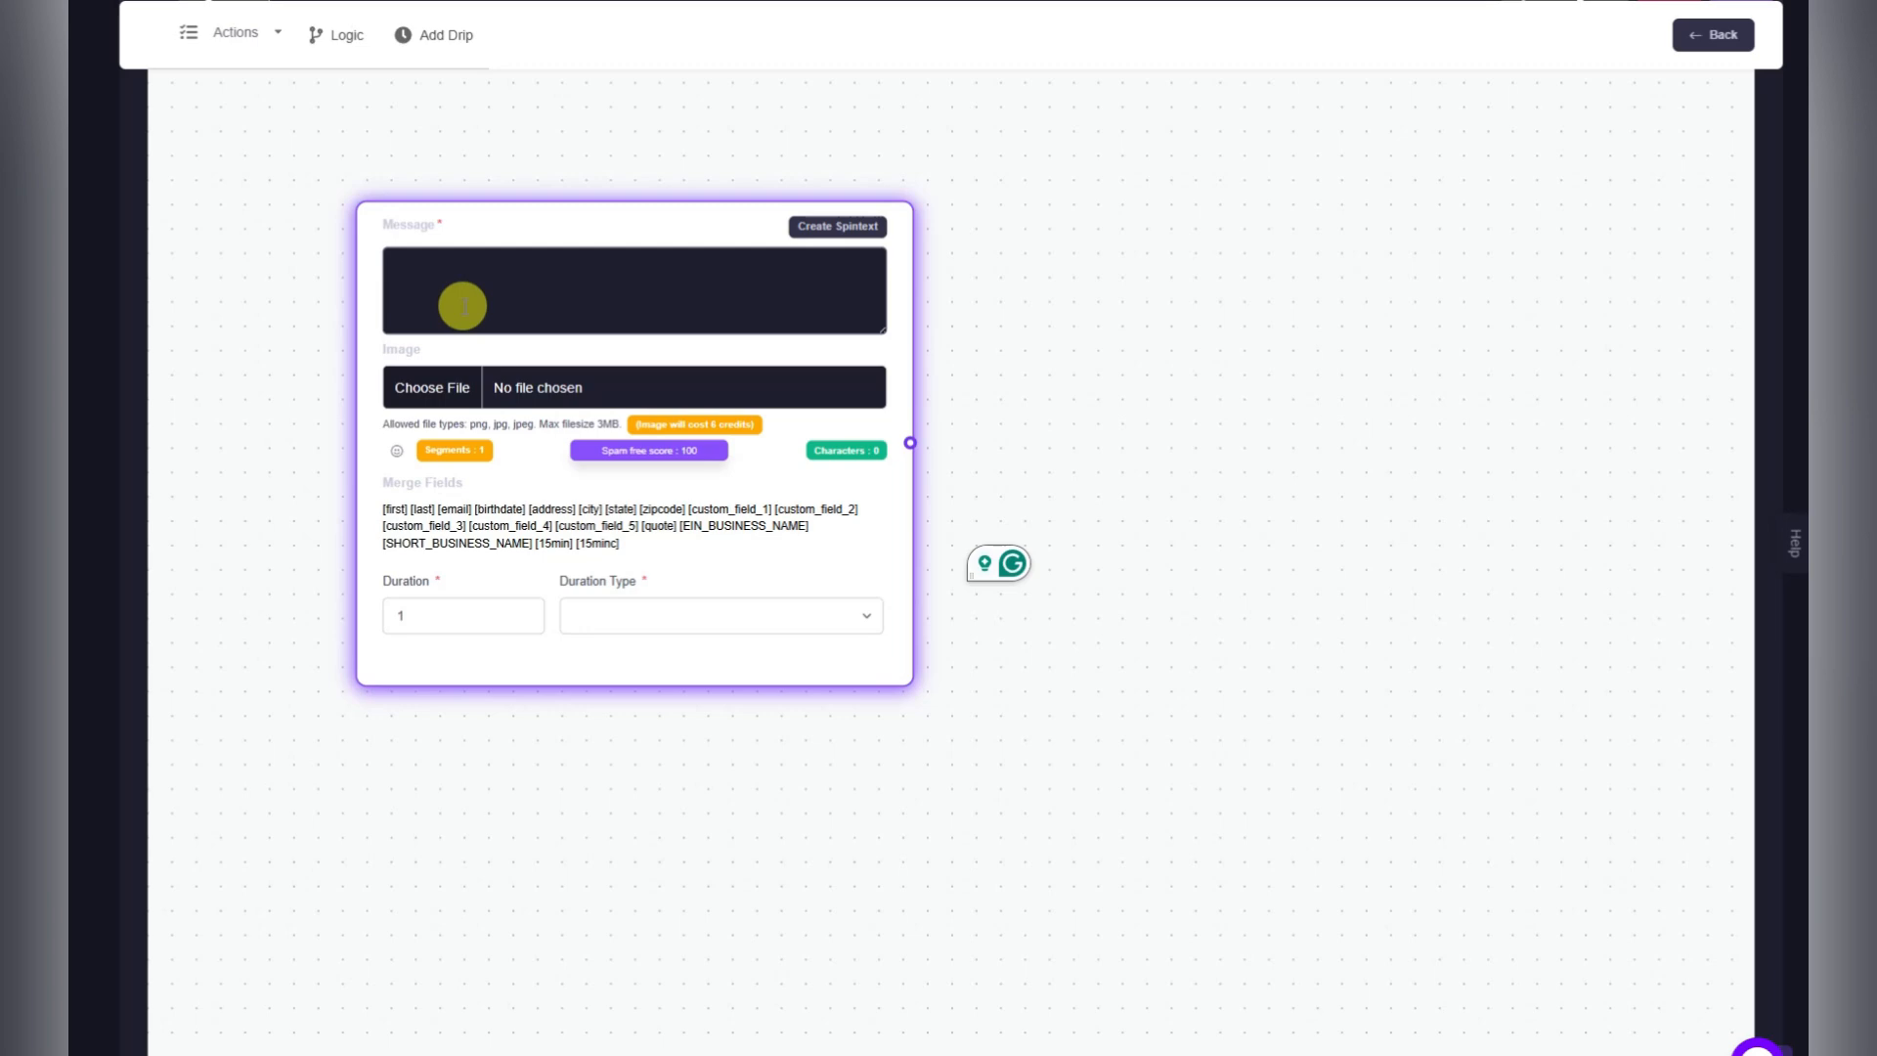
{"action": "type", "text": "Fir"}
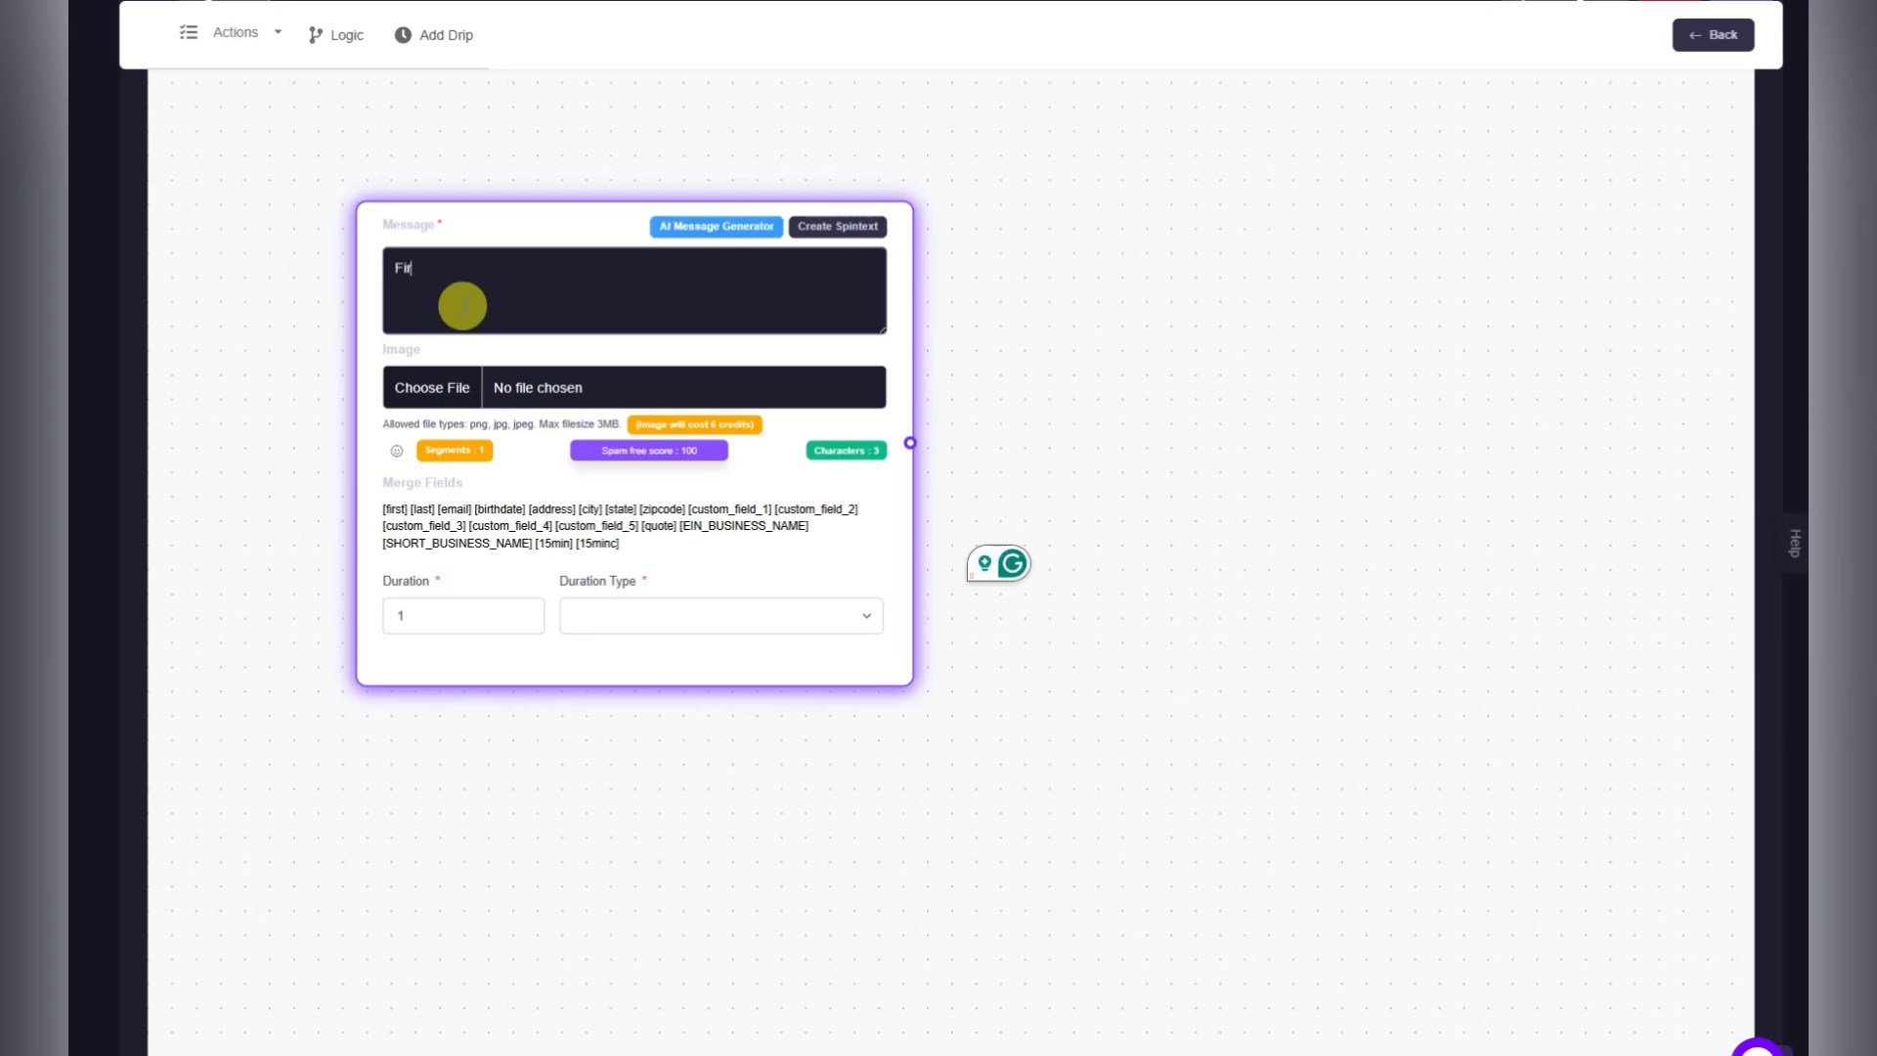
{"action": "type", "text": "st message"}
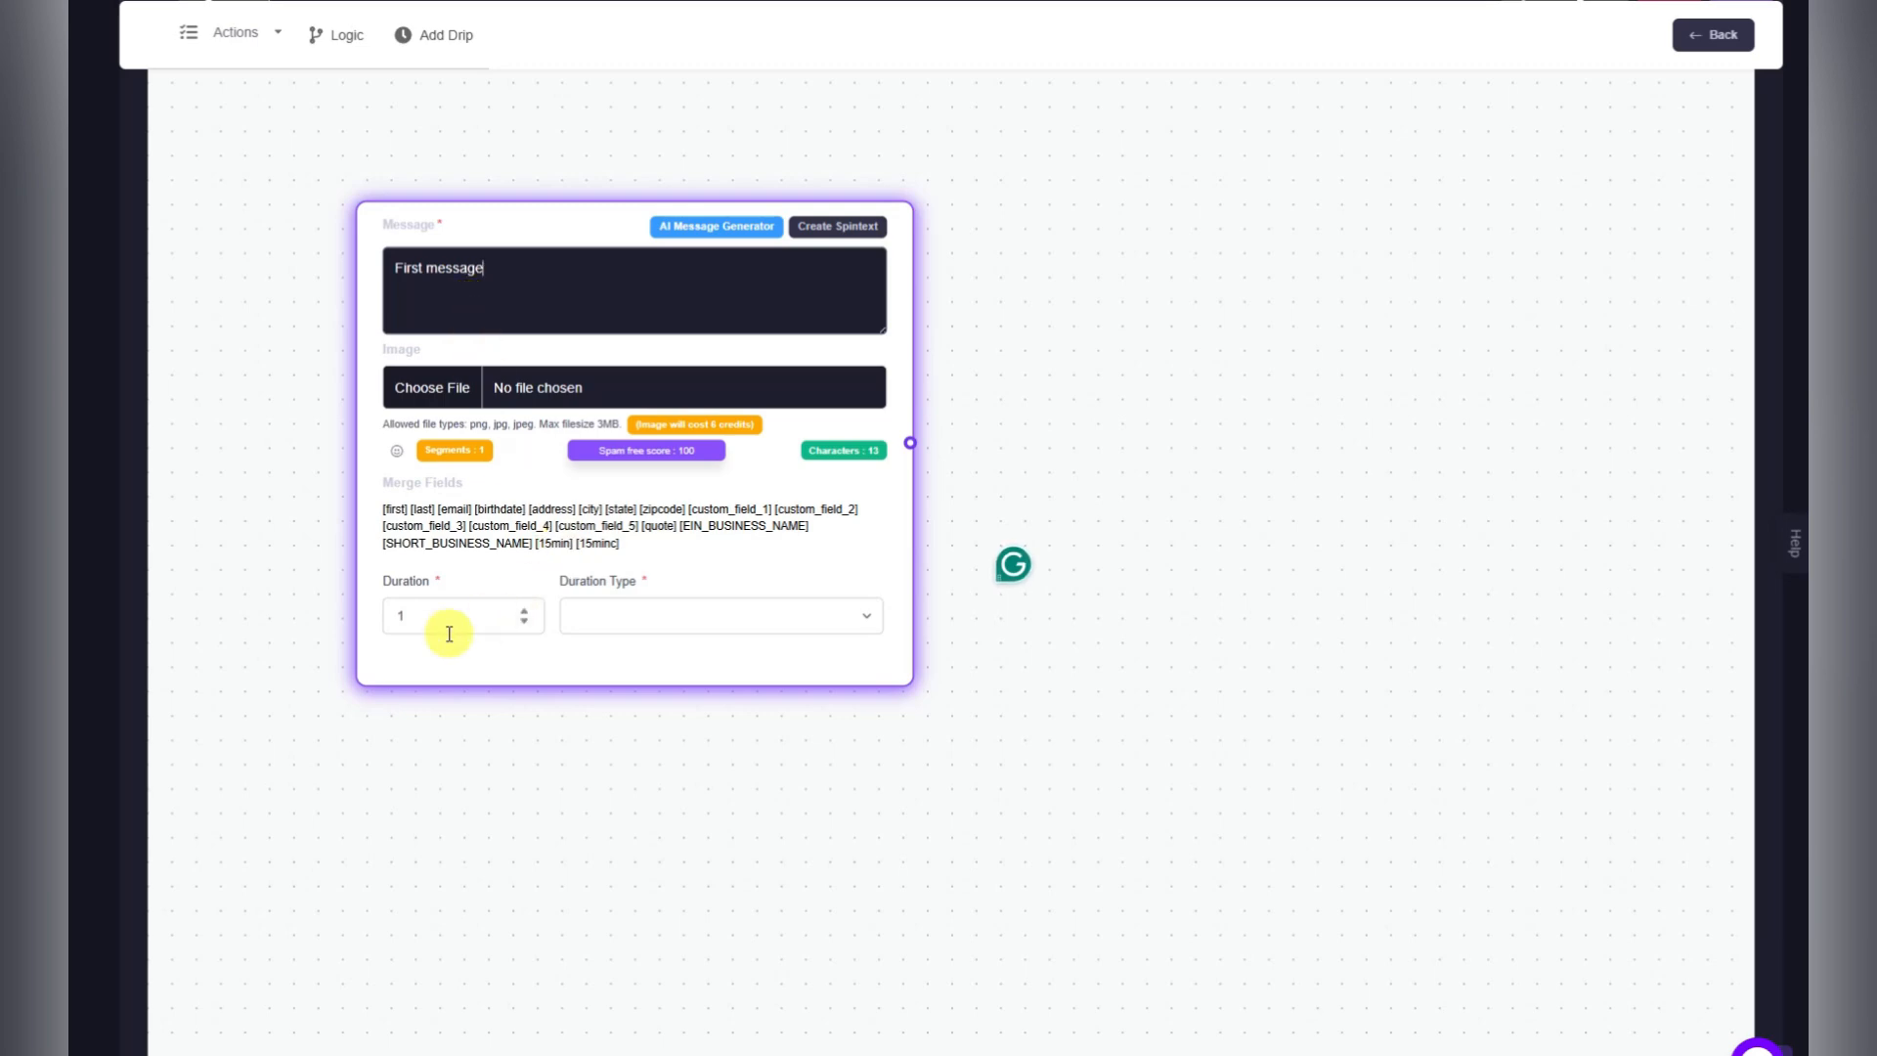
{"action": "left_click", "coordinate": [645, 621]}
{"action": "left_click", "coordinate": [647, 663]}
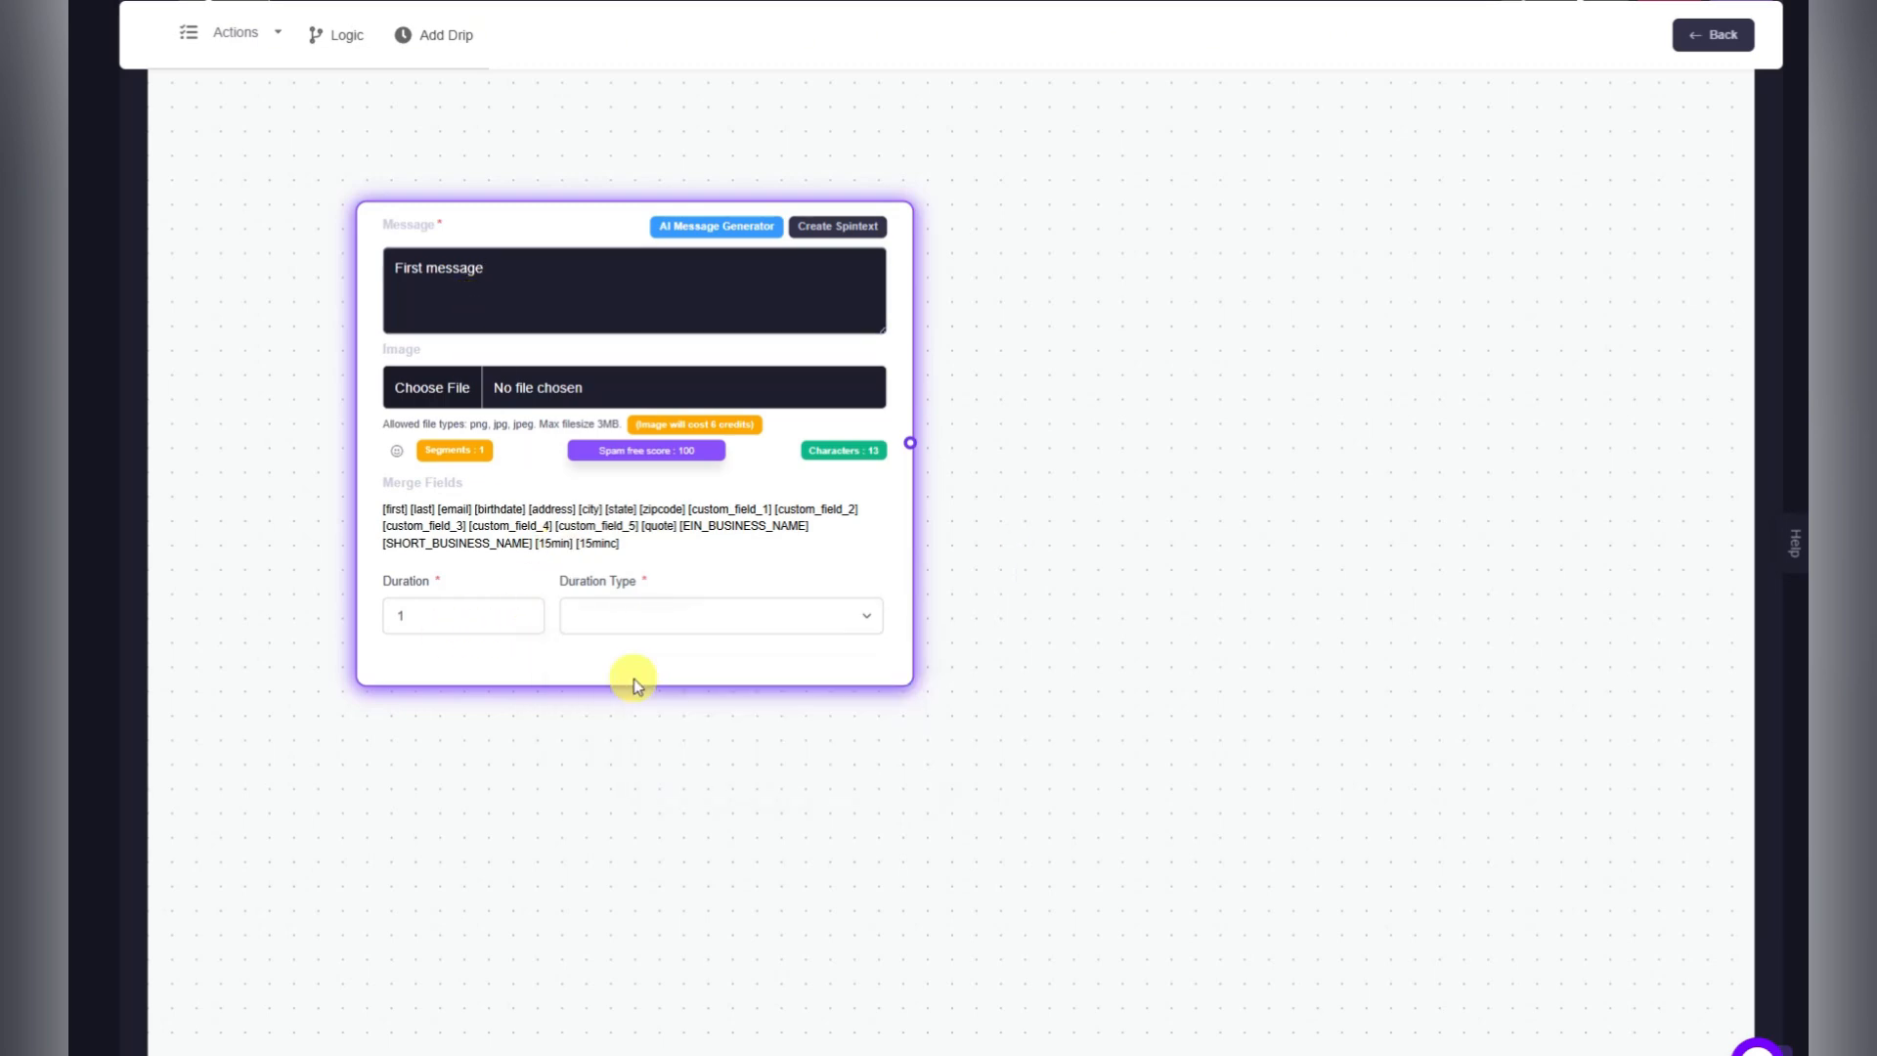
{"action": "left_click", "coordinate": [643, 625]}
{"action": "left_click", "coordinate": [652, 667]}
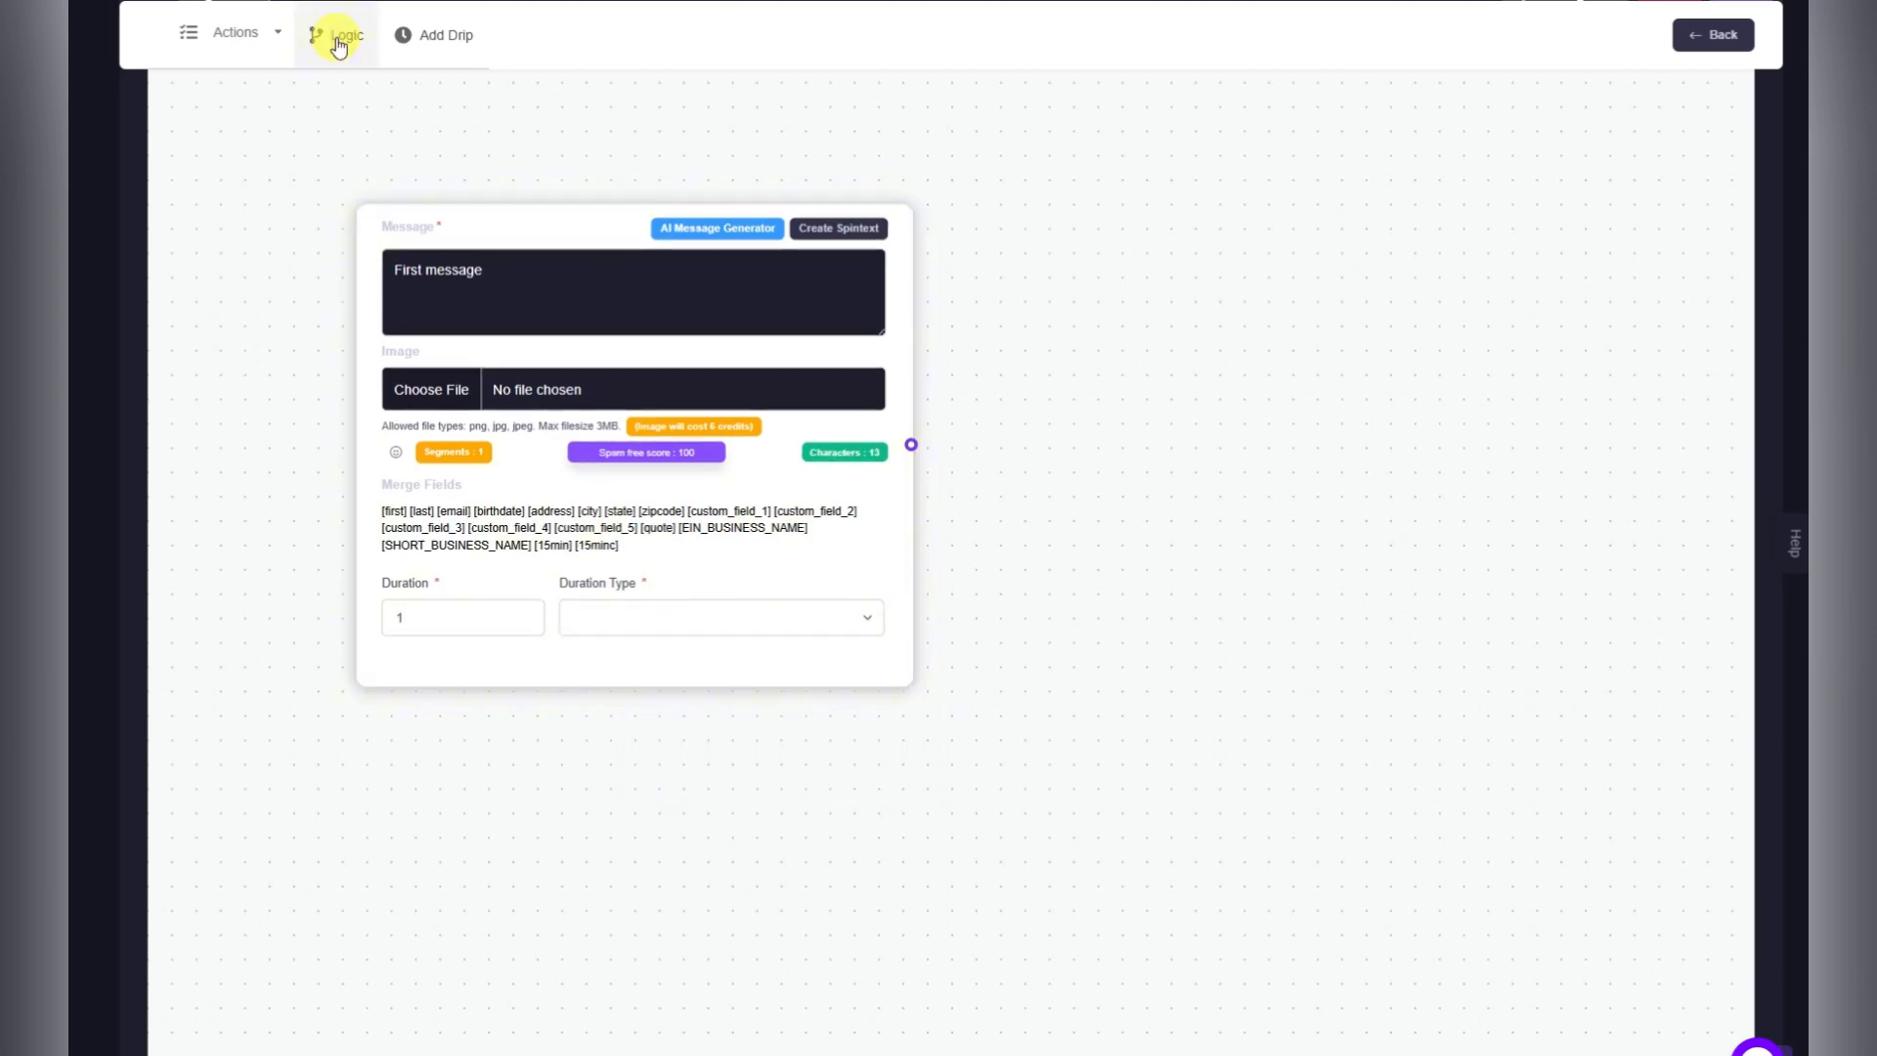
Add an If-Else Condition logic node to the right of the first message node.
{"action": "left_click_drag", "start_coordinate": [340, 48], "coordinate": [1055, 264]}
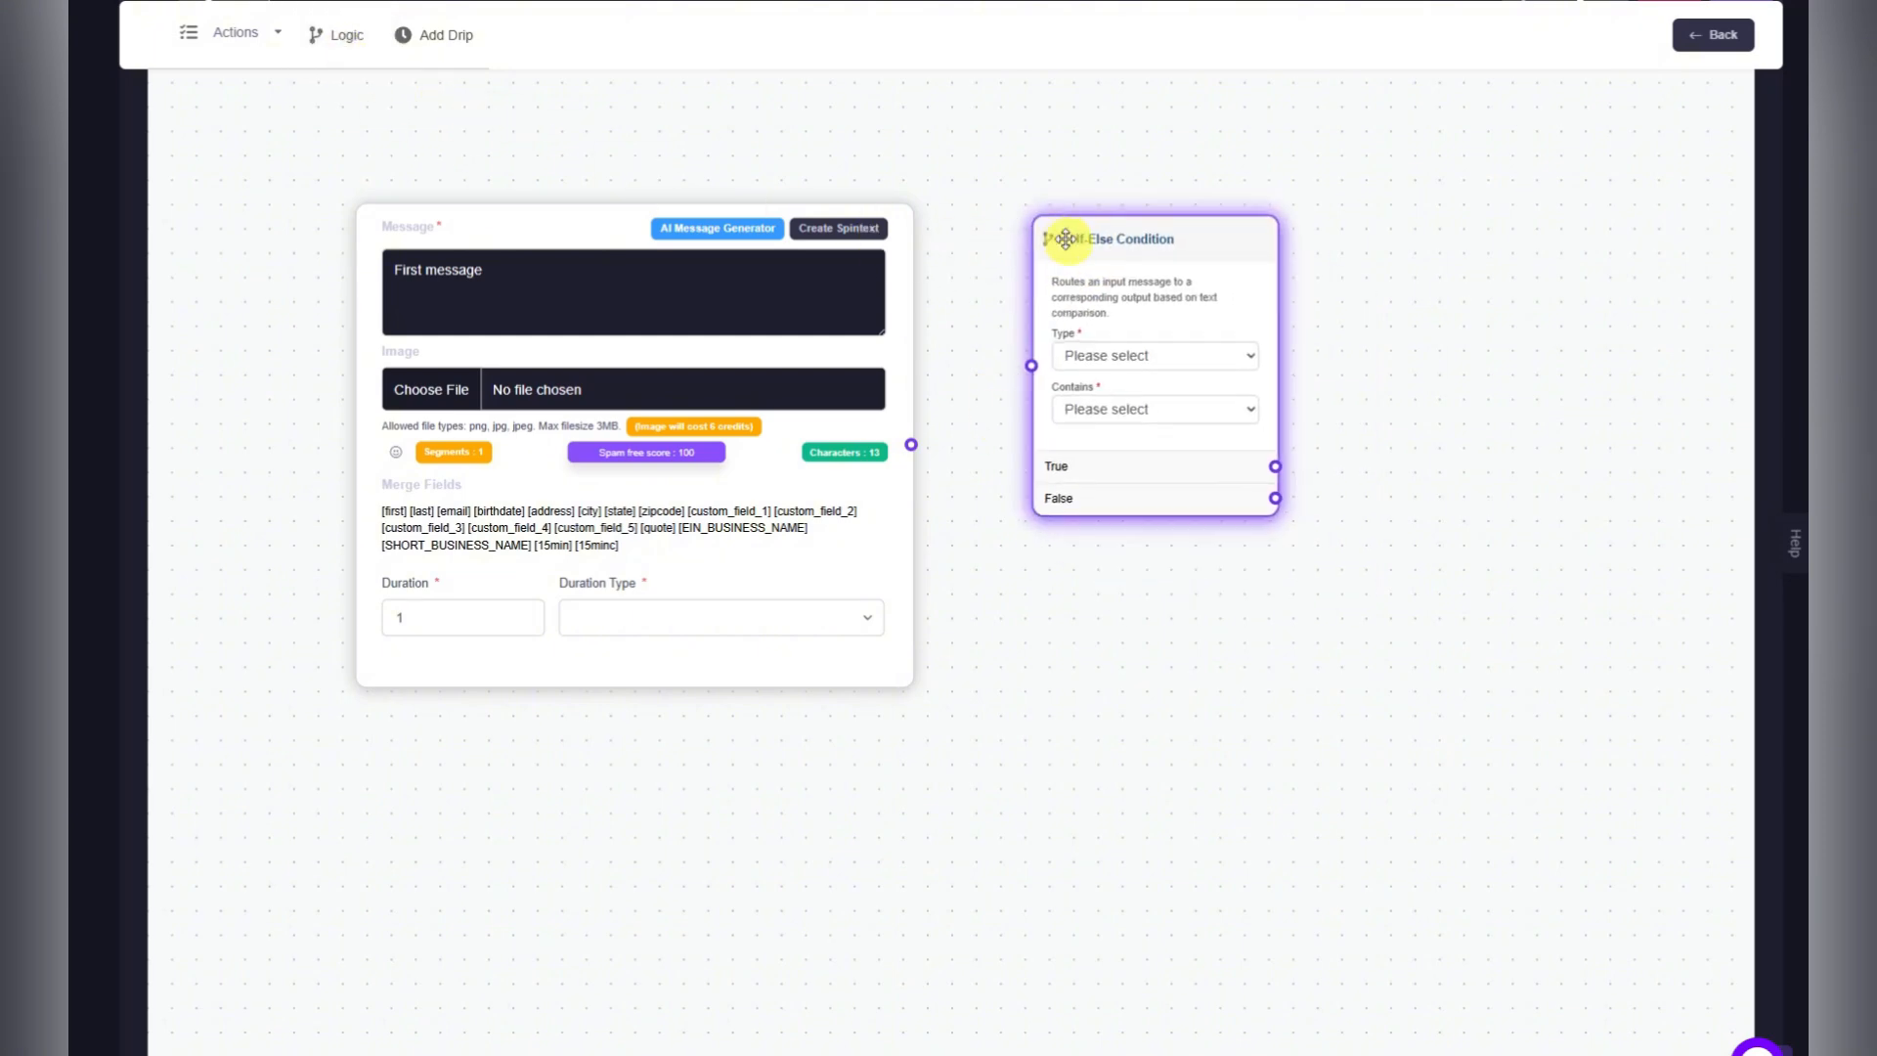
Connect the first message node to the If-Else Condition and set the condition's type to Inbound Received.
{"action": "left_click_drag", "start_coordinate": [909, 446], "coordinate": [1030, 364]}
{"action": "left_click", "coordinate": [596, 314]}
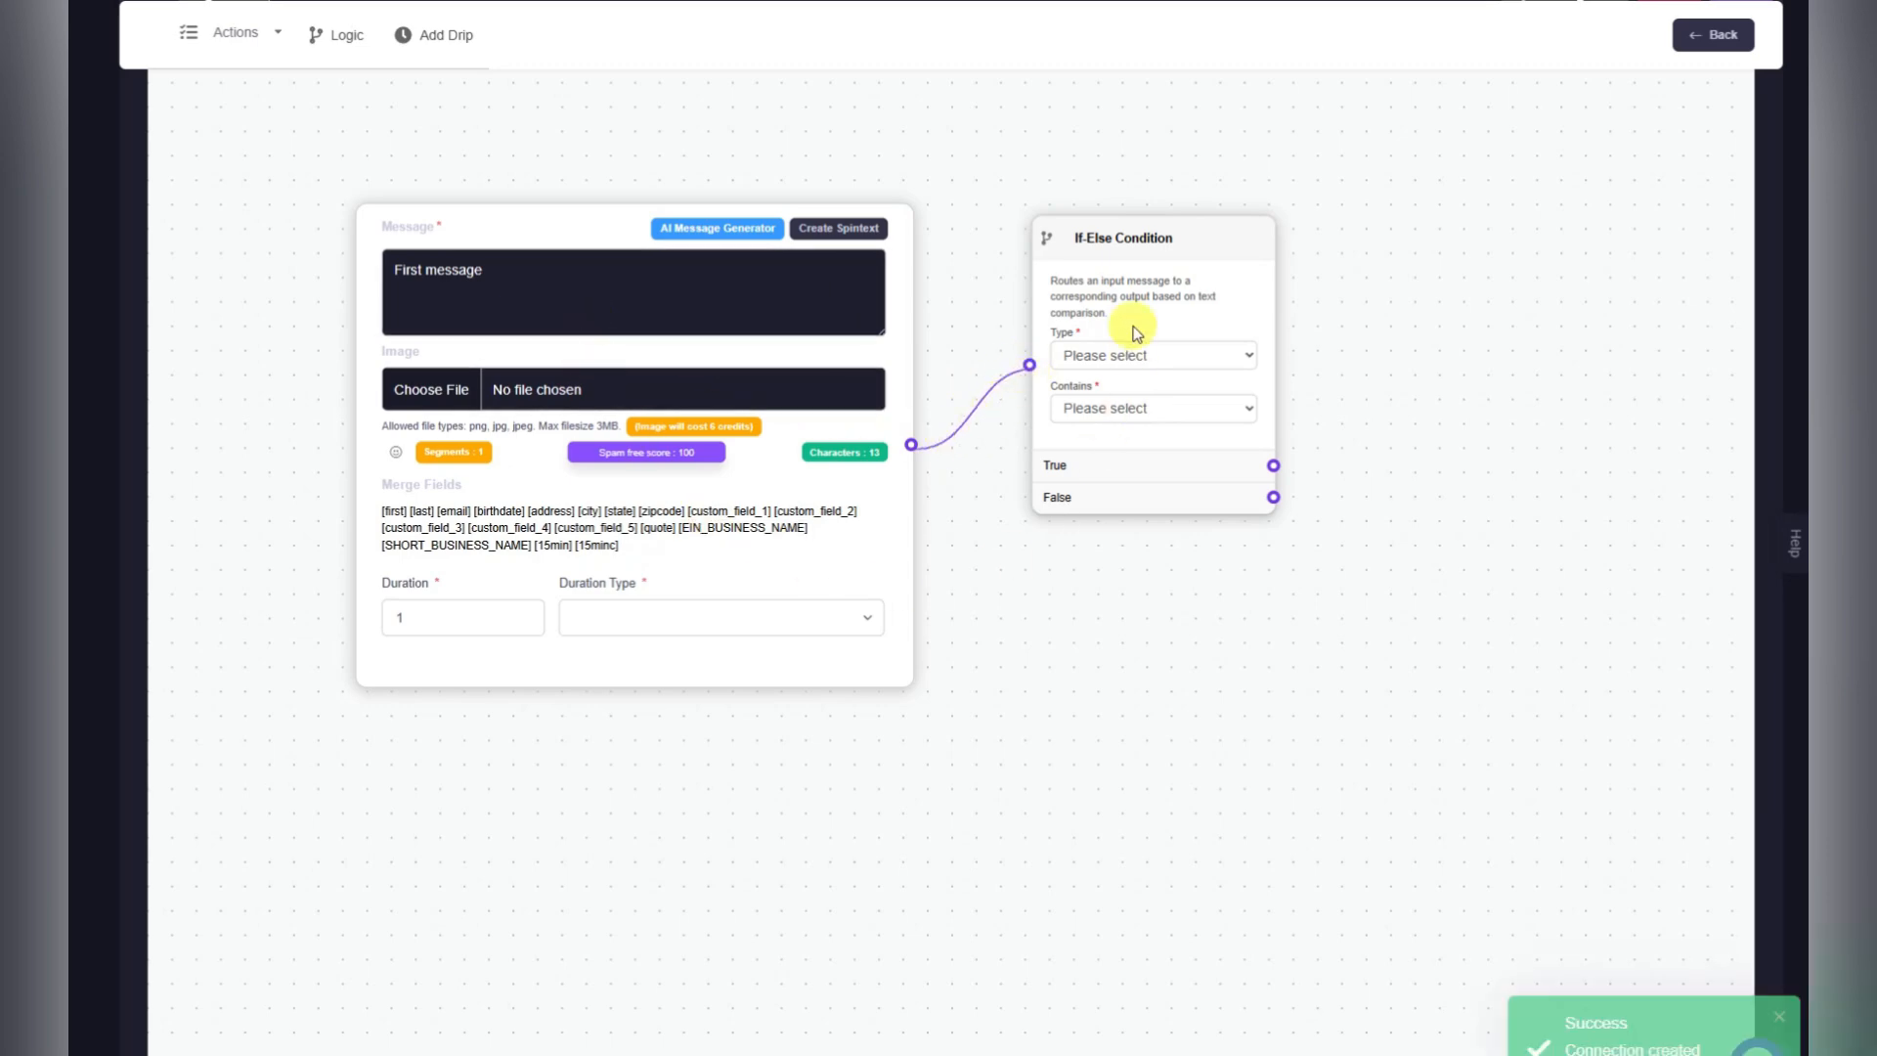
{"action": "left_click", "coordinate": [1152, 356]}
{"action": "left_click", "coordinate": [1102, 408]}
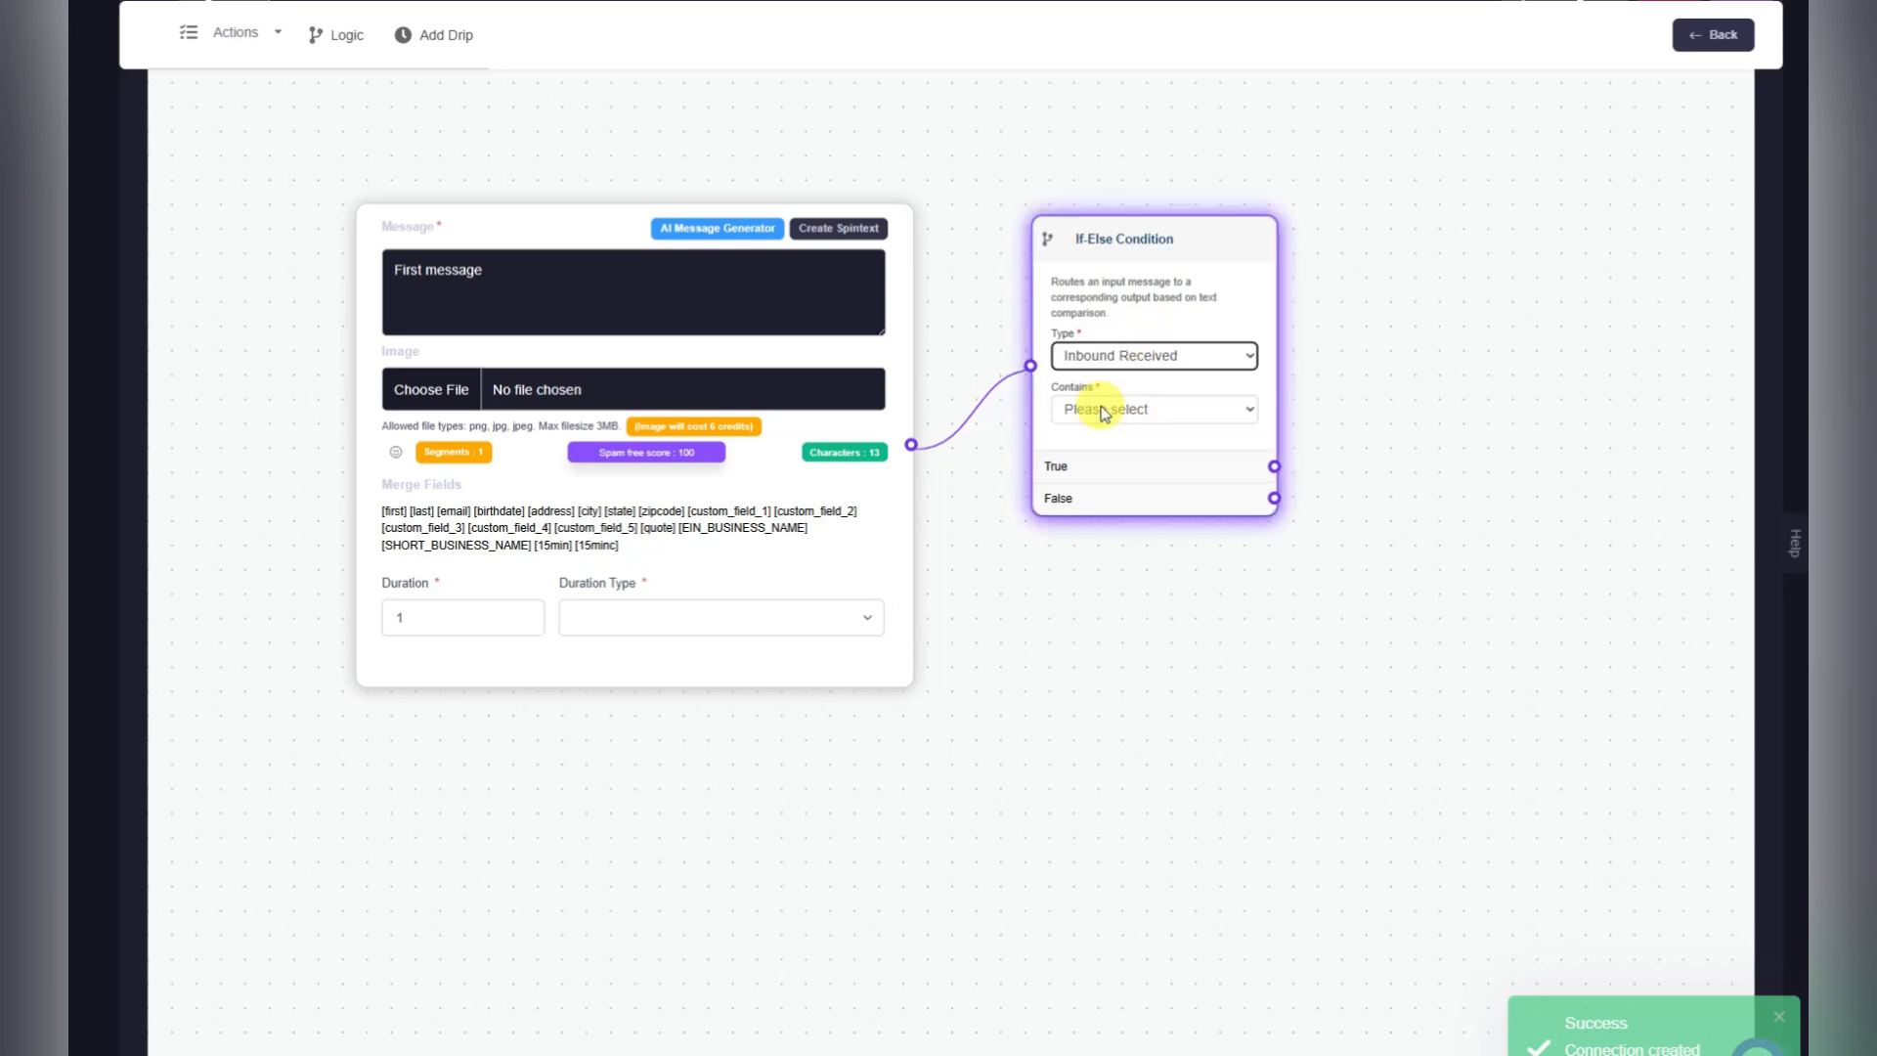
Set the If-Else Condition to match Exact Word and enter "info" and "details" as its comma-separated words.
{"action": "left_click", "coordinate": [1103, 410]}
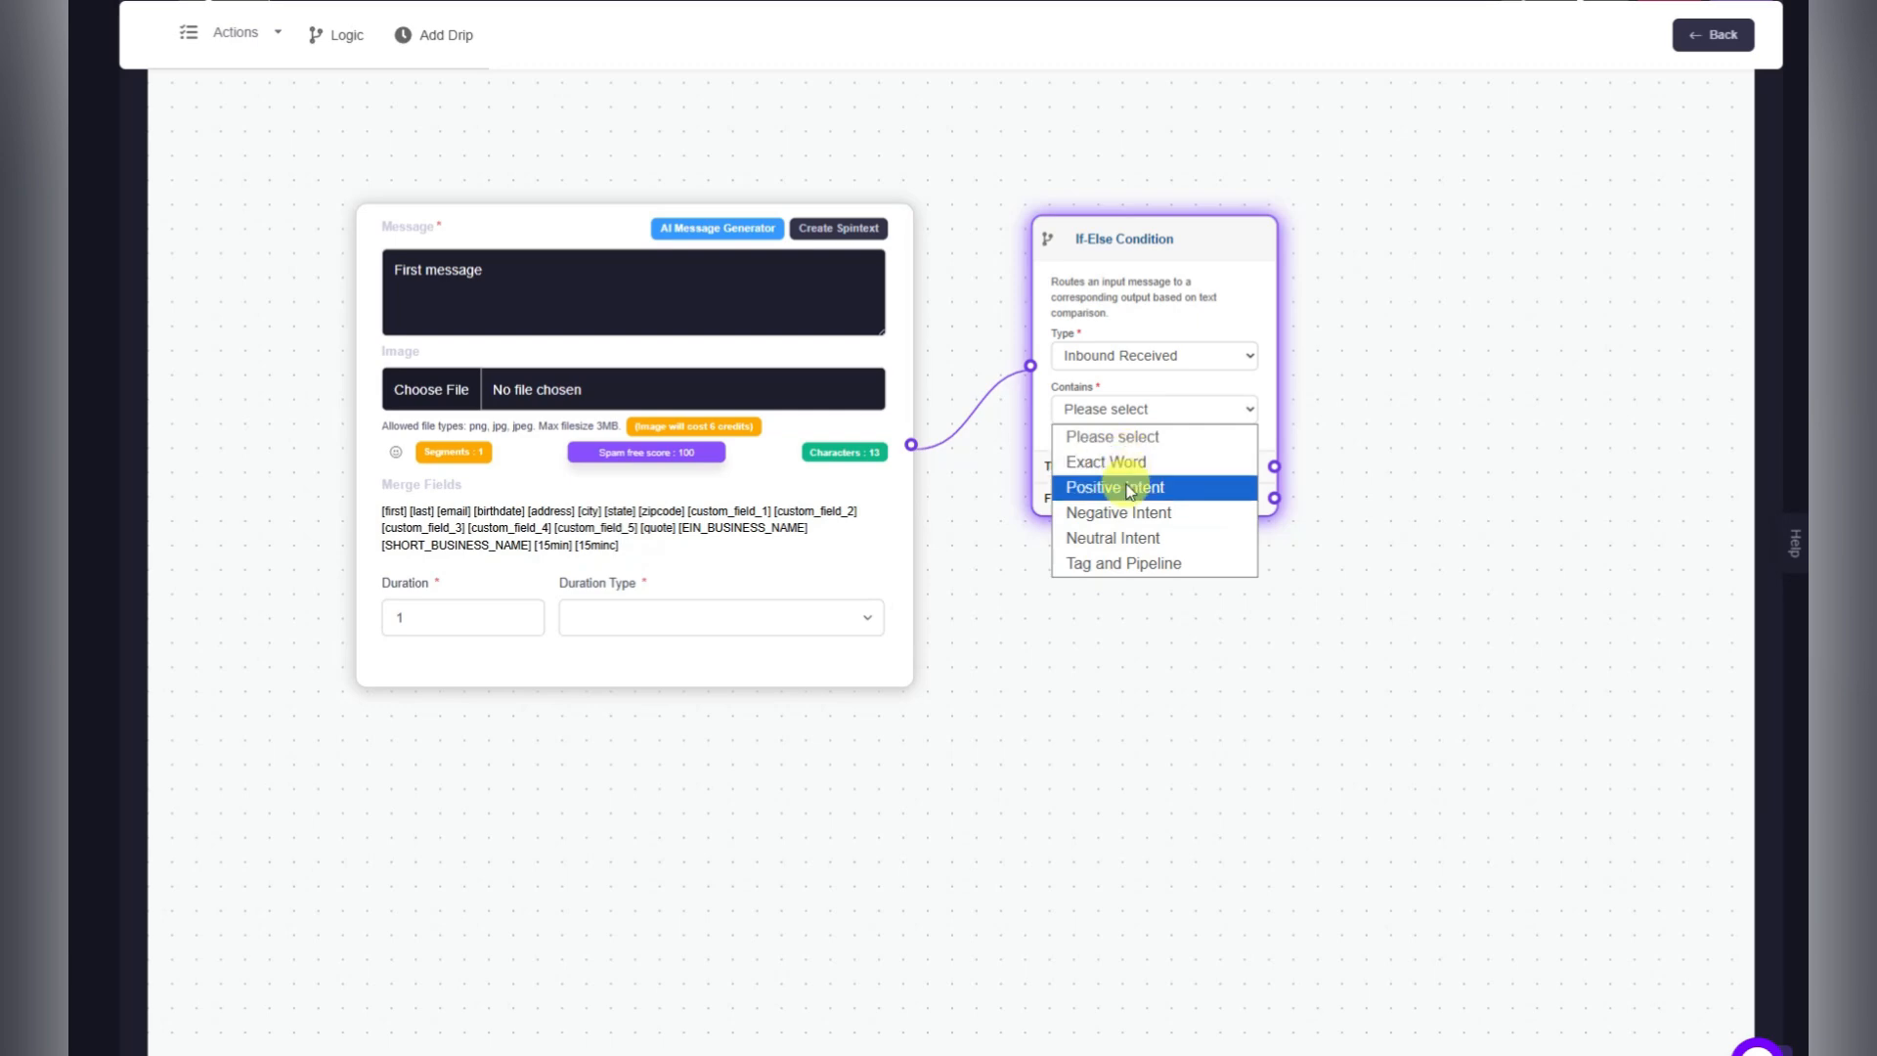
{"action": "left_click", "coordinate": [1108, 536]}
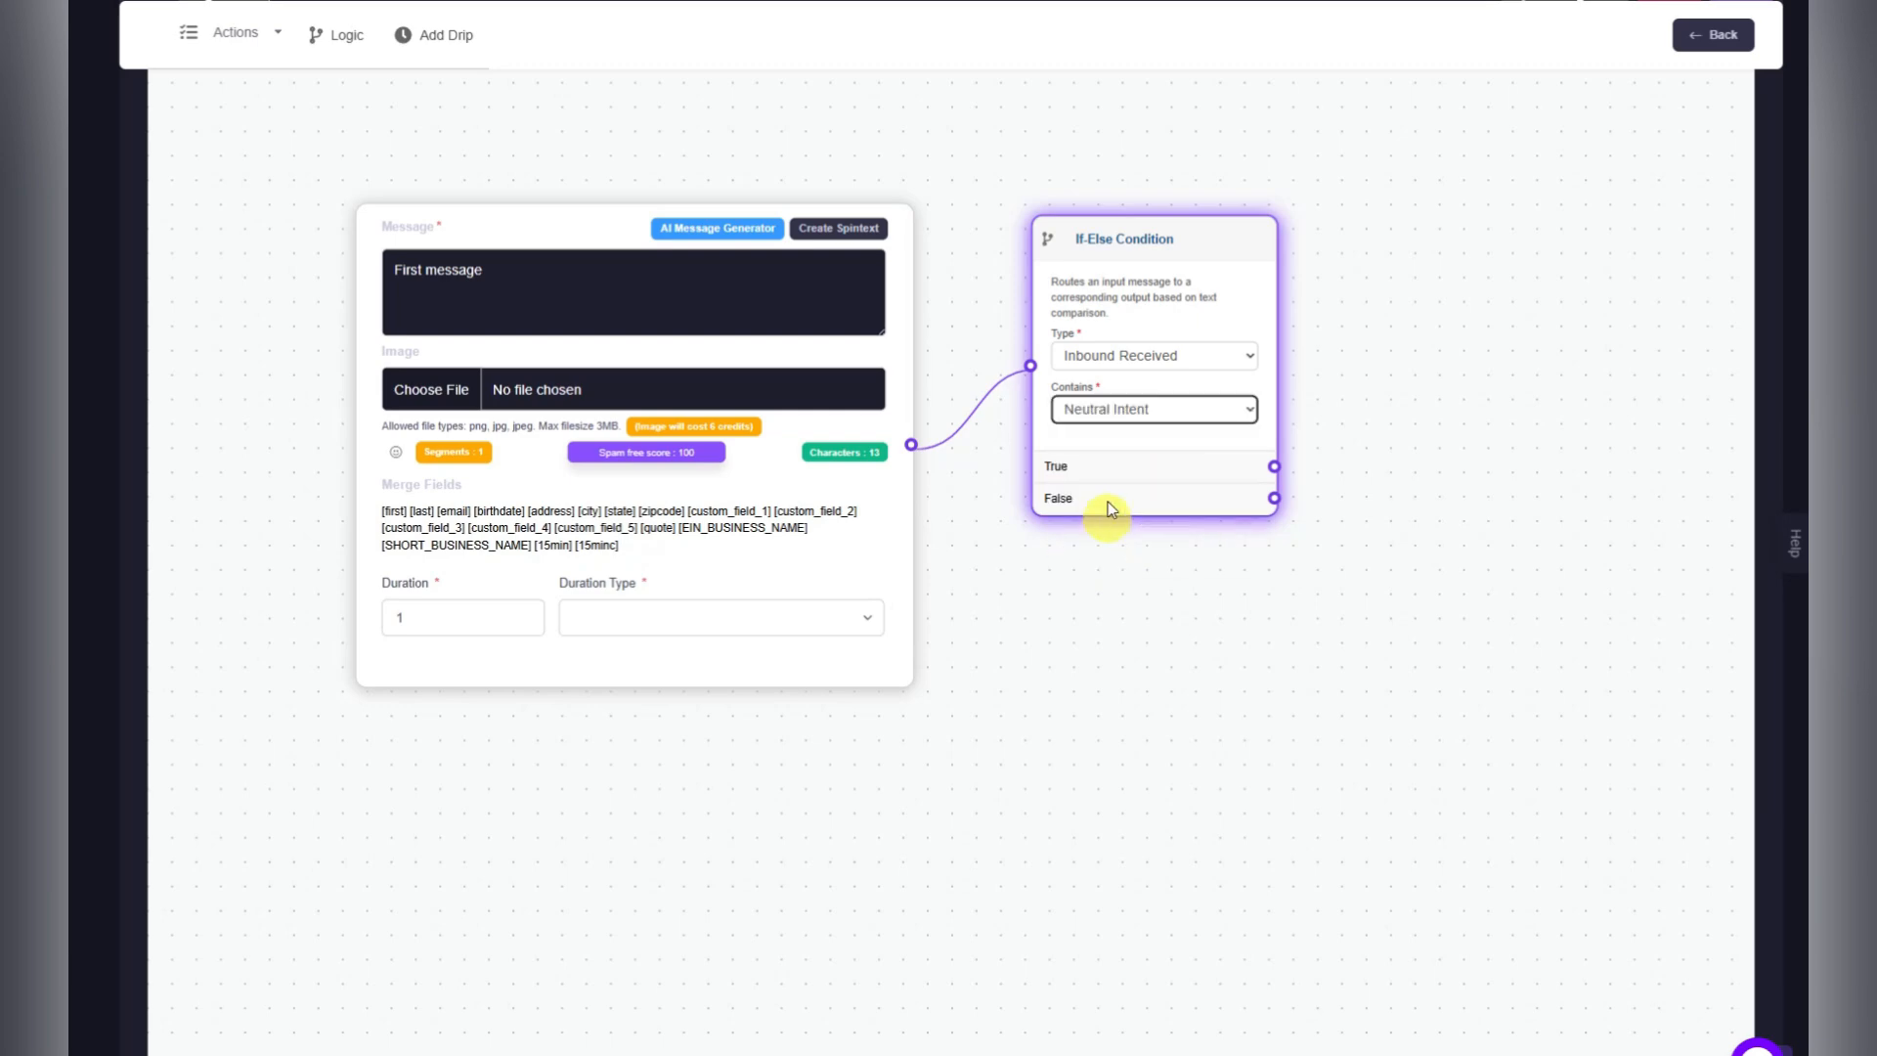
{"action": "left_click", "coordinate": [1120, 408]}
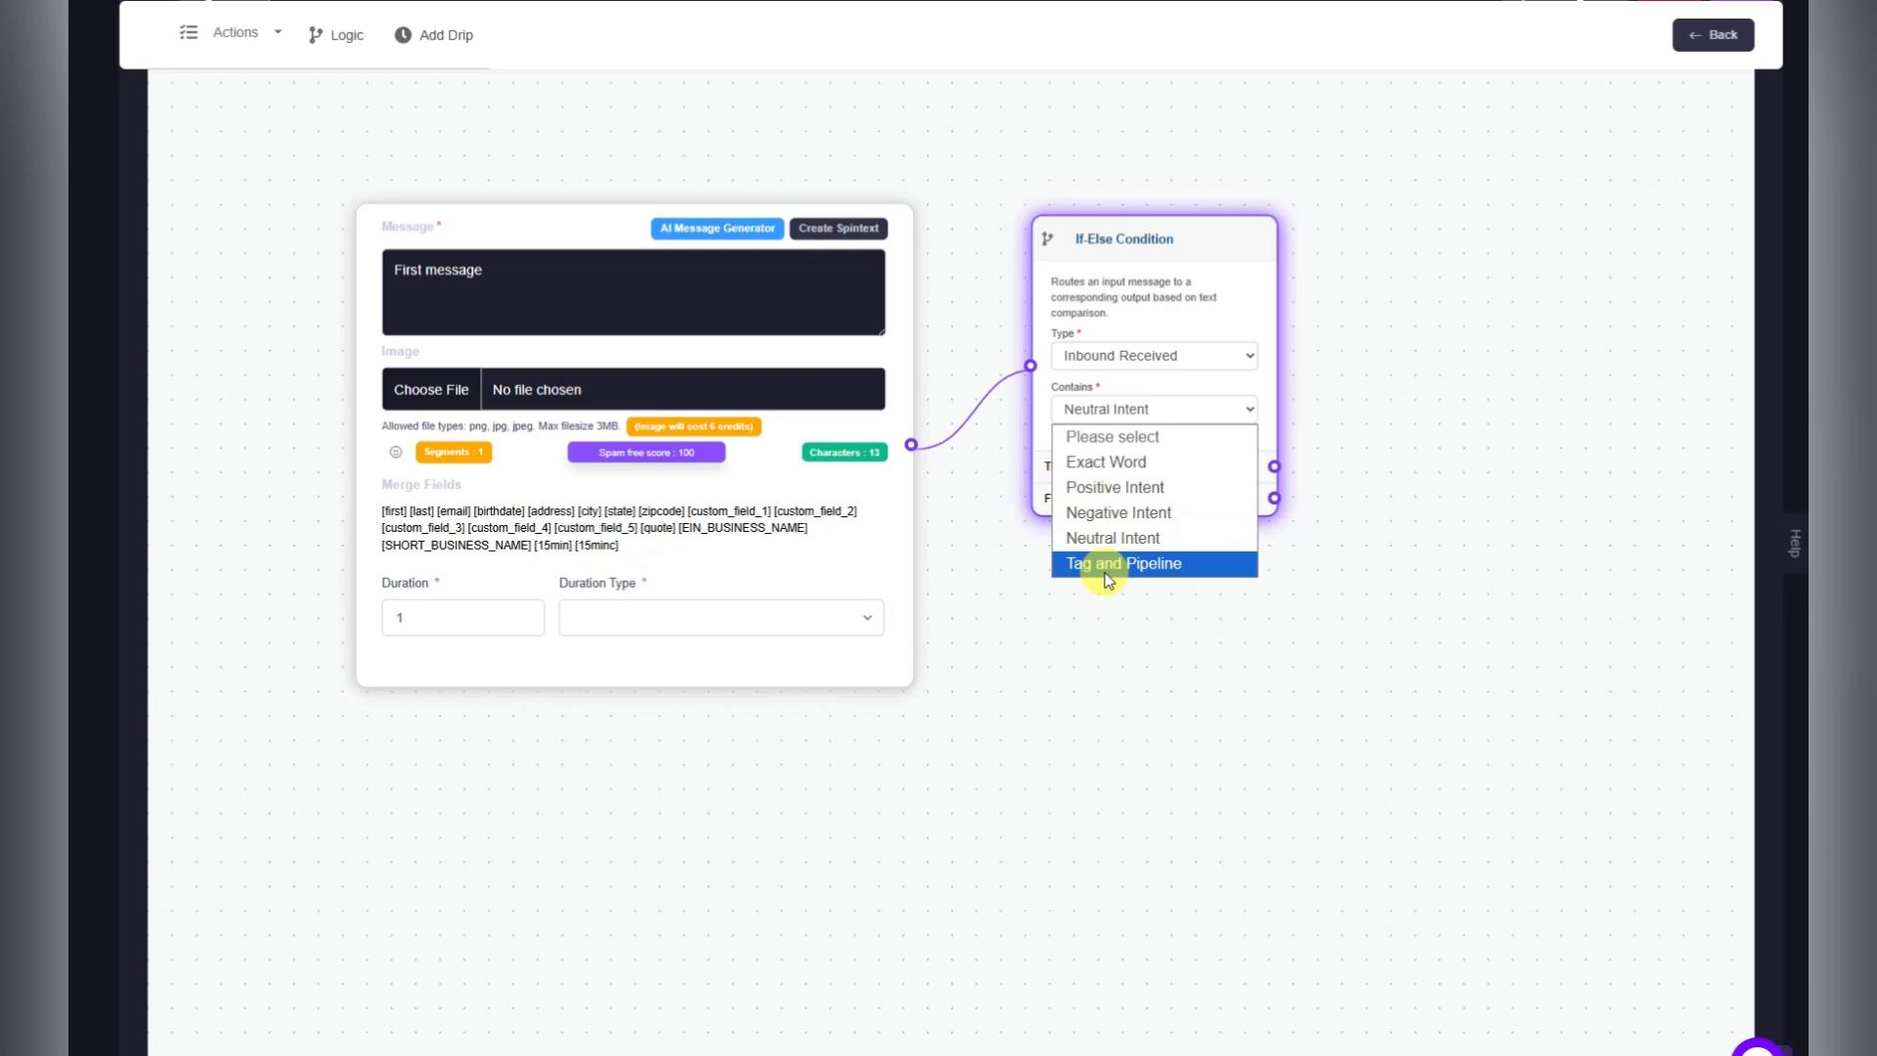
{"action": "left_click", "coordinate": [1115, 467]}
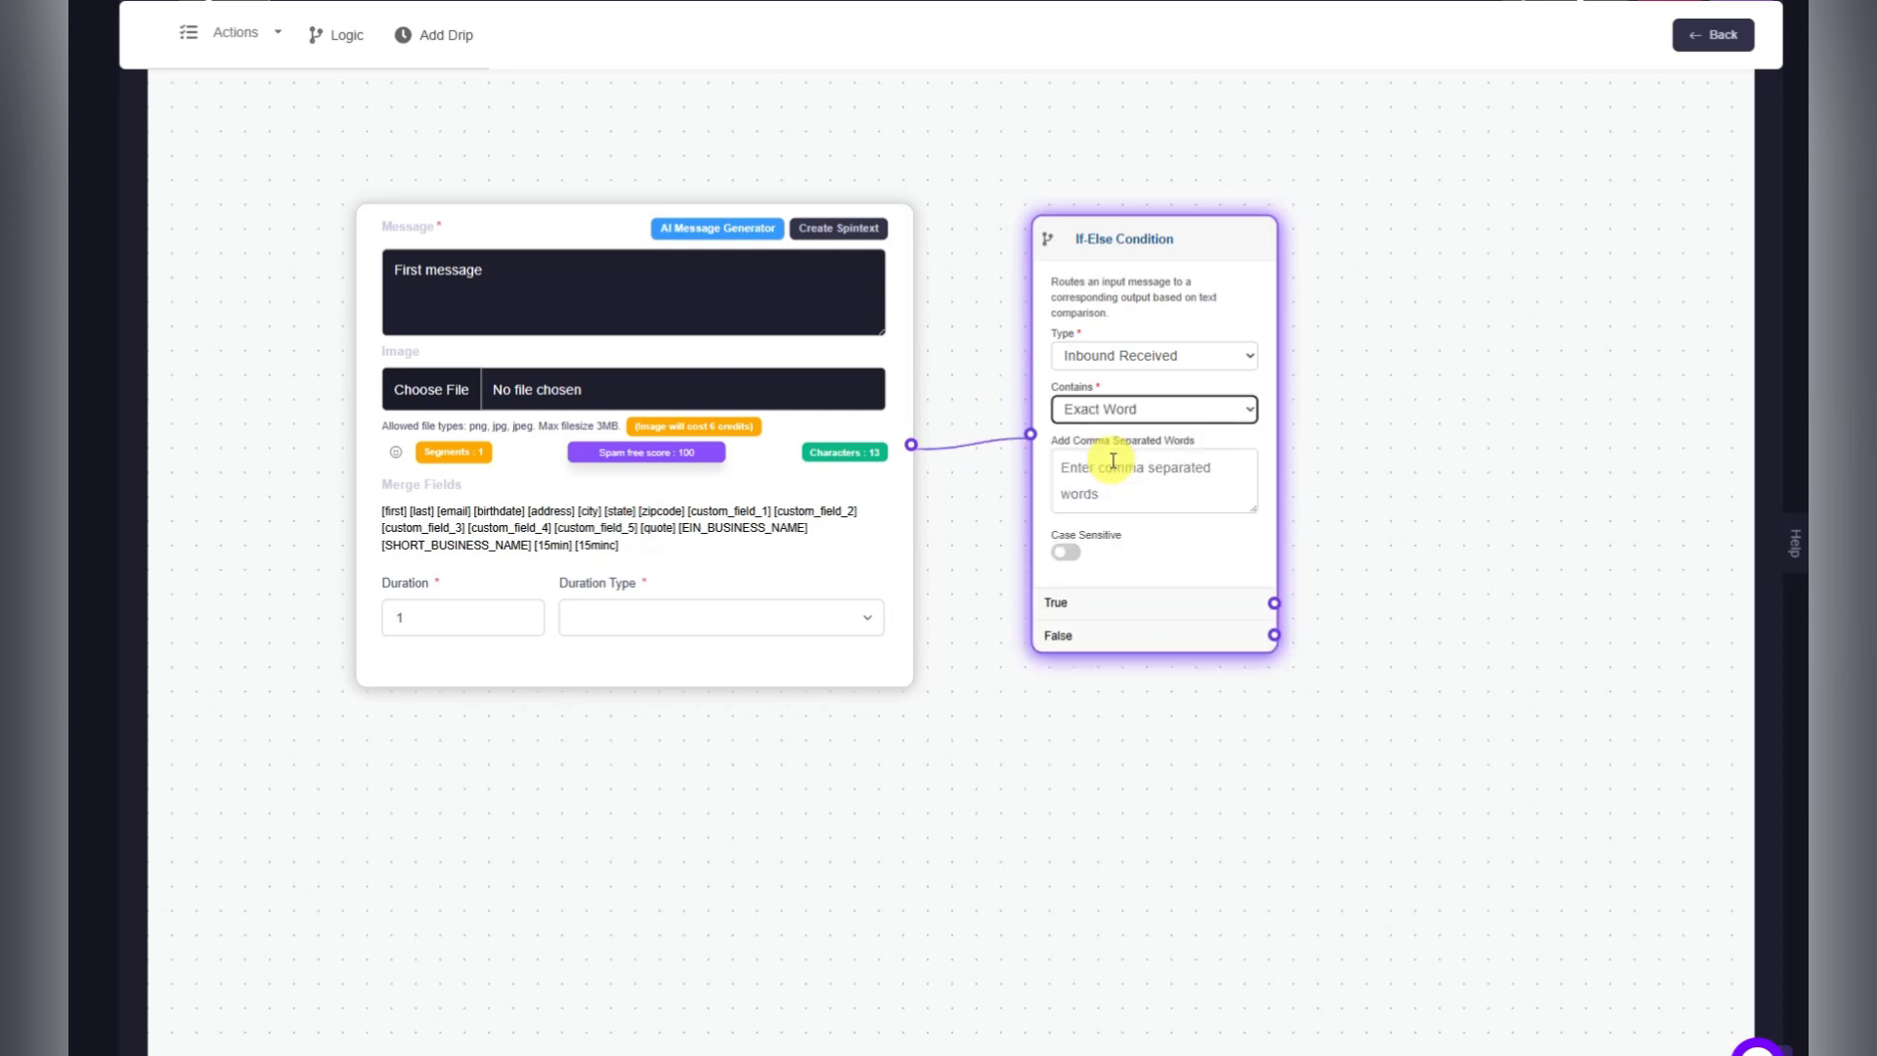
{"action": "left_click", "coordinate": [1093, 474]}
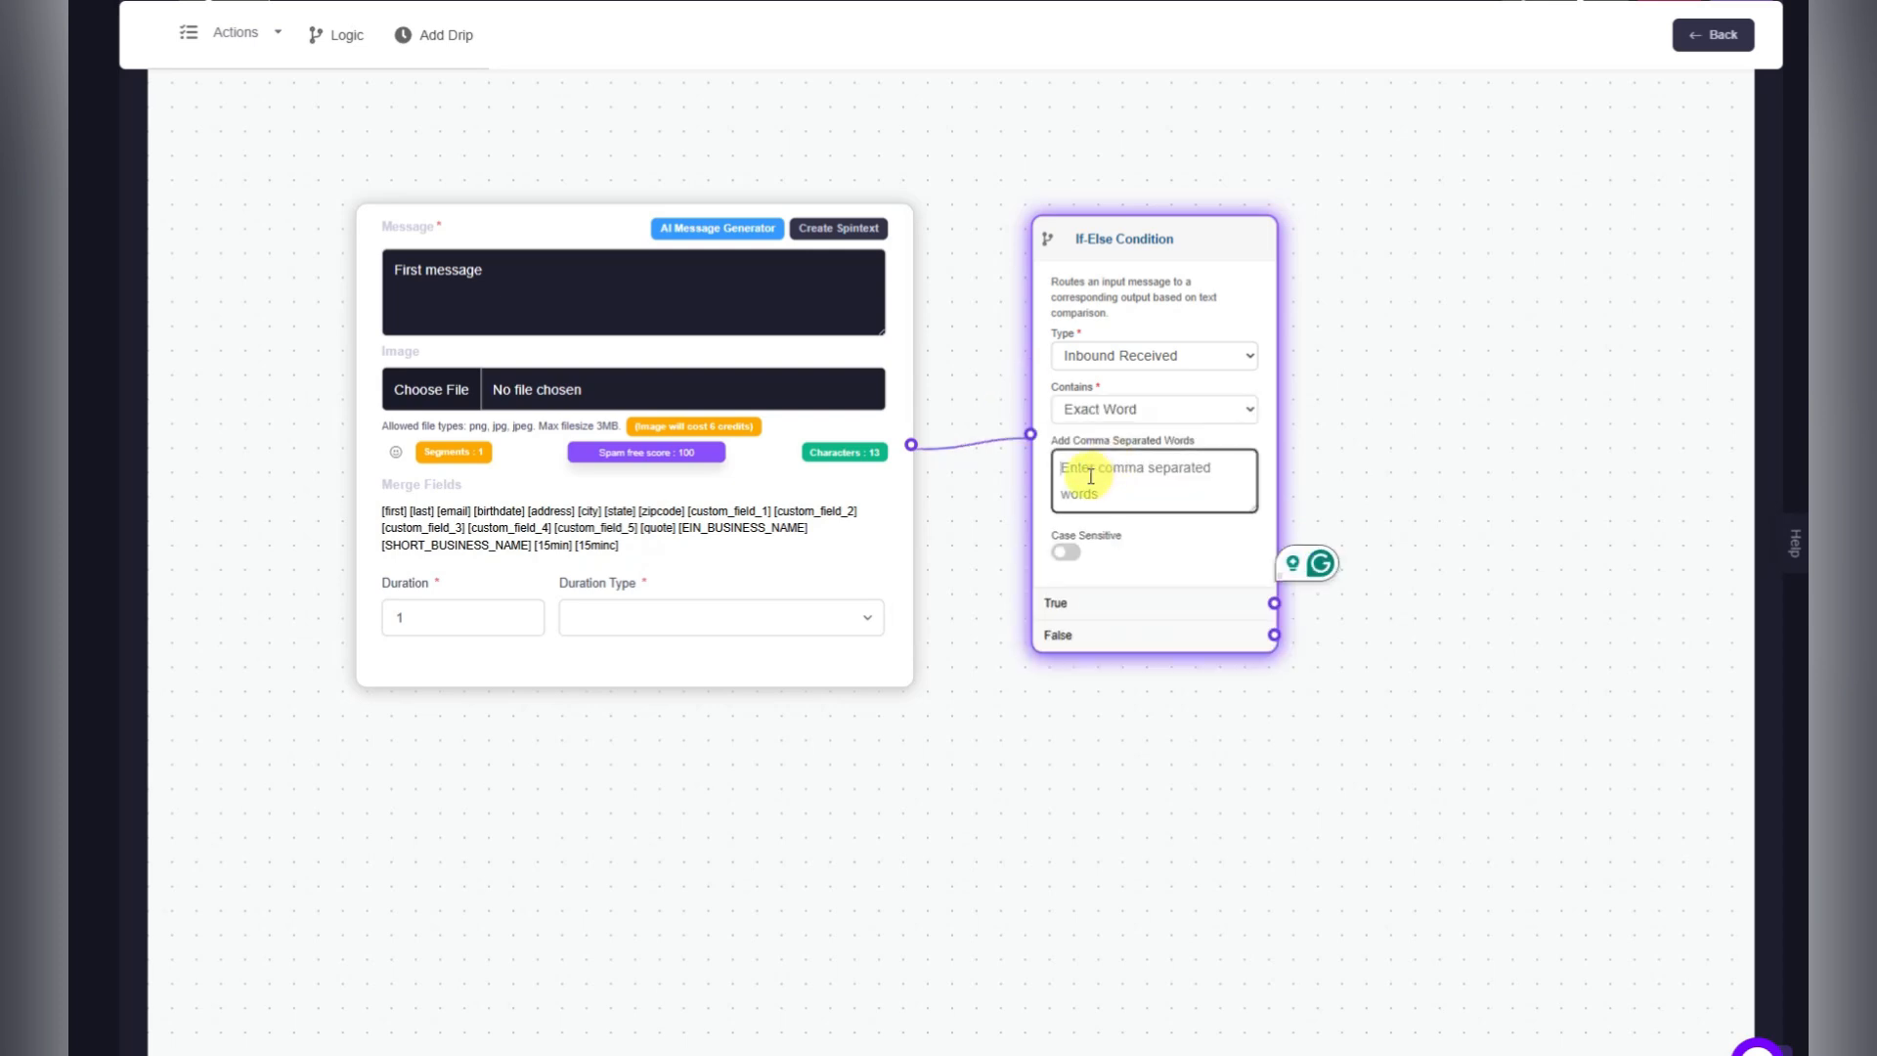
{"action": "type", "text": "info detai"}
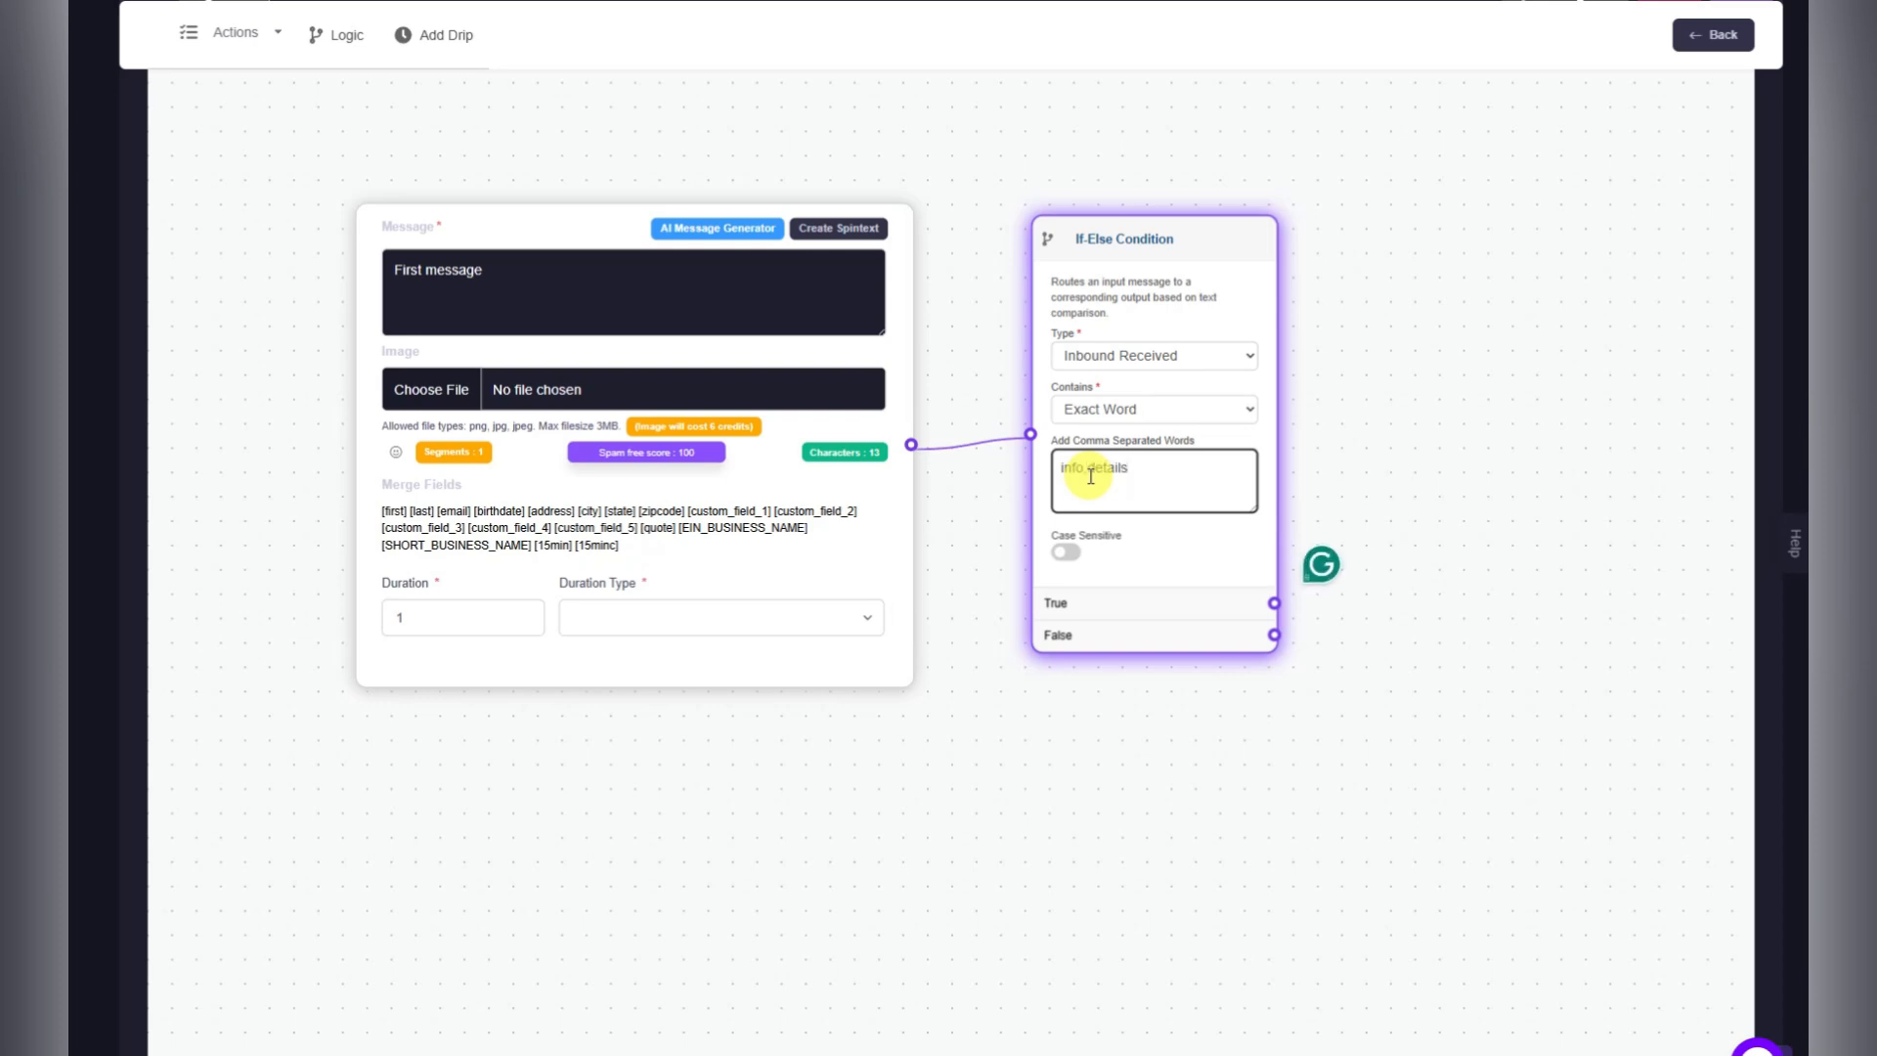
Switch case sensitivity on and back off, and move the If-Else Condition node up and closer to the first message.
{"action": "left_click", "coordinate": [1066, 553]}
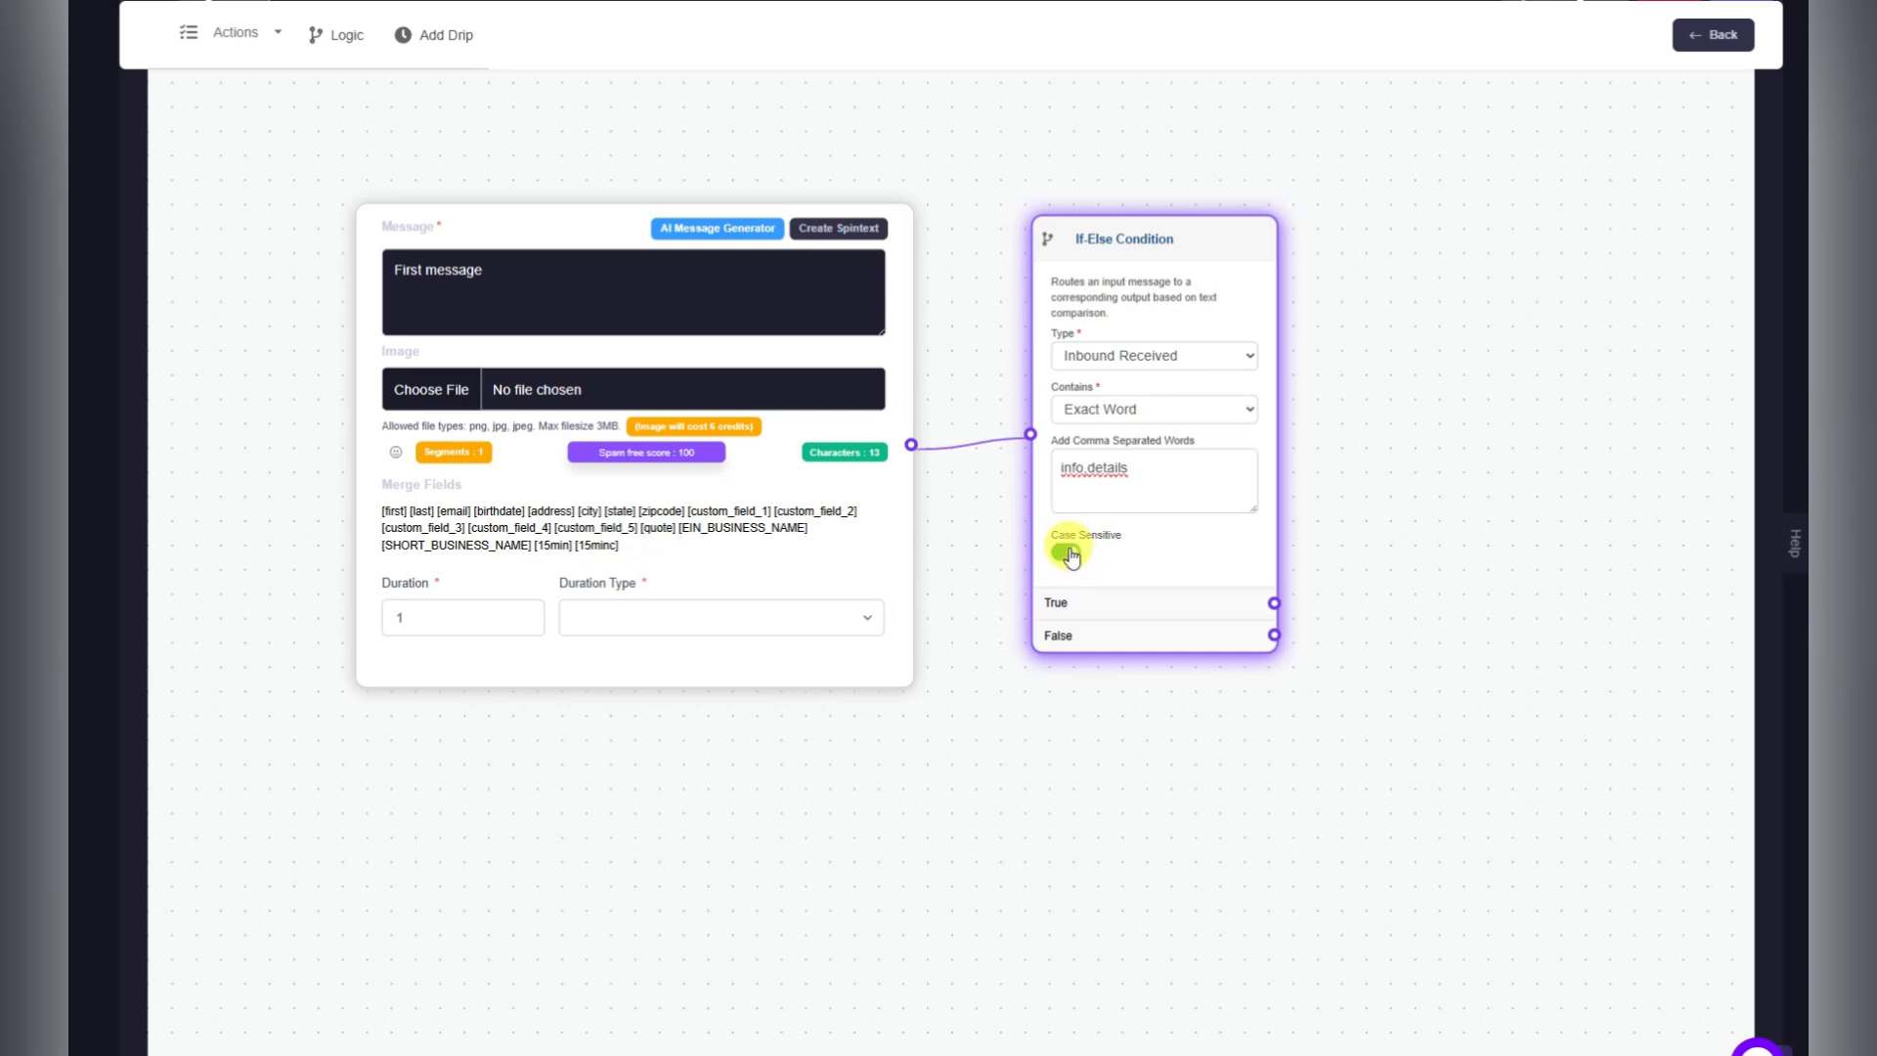
{"action": "left_click", "coordinate": [1070, 553]}
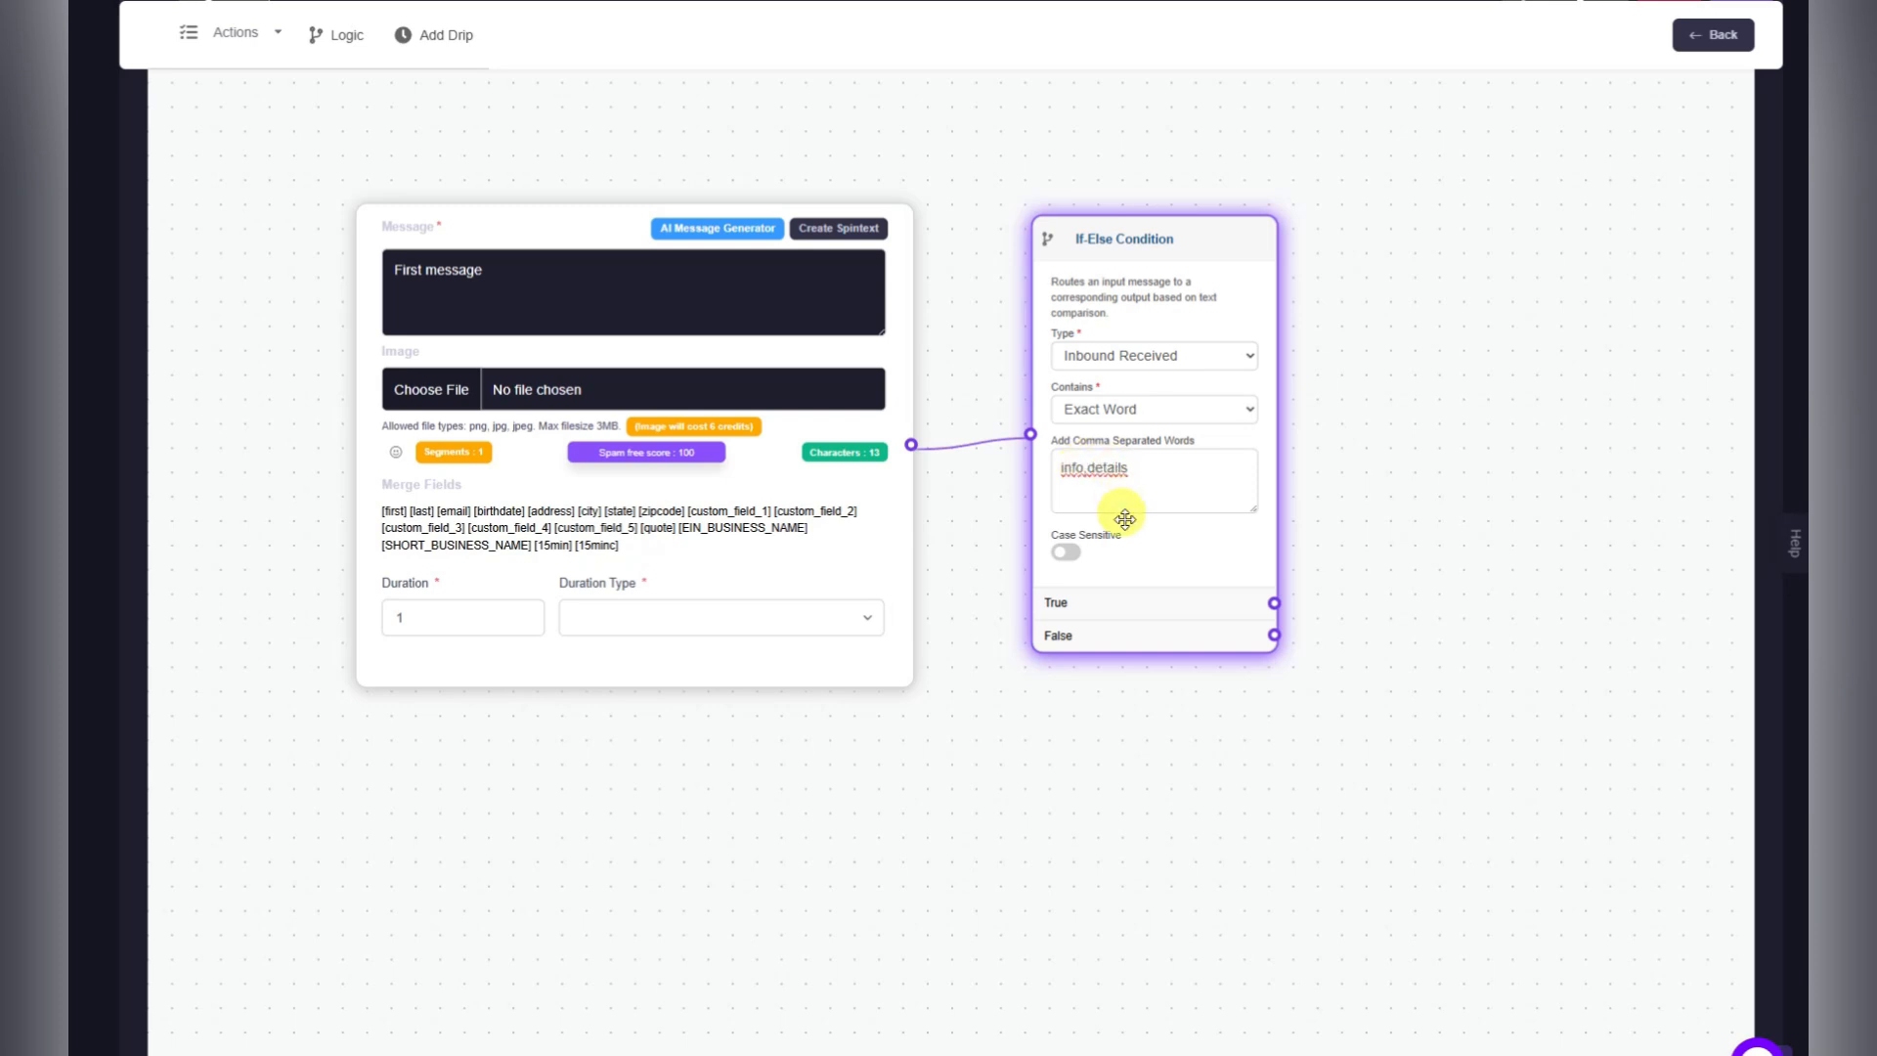
{"action": "left_click_drag", "start_coordinate": [1121, 242], "coordinate": [1065, 149]}
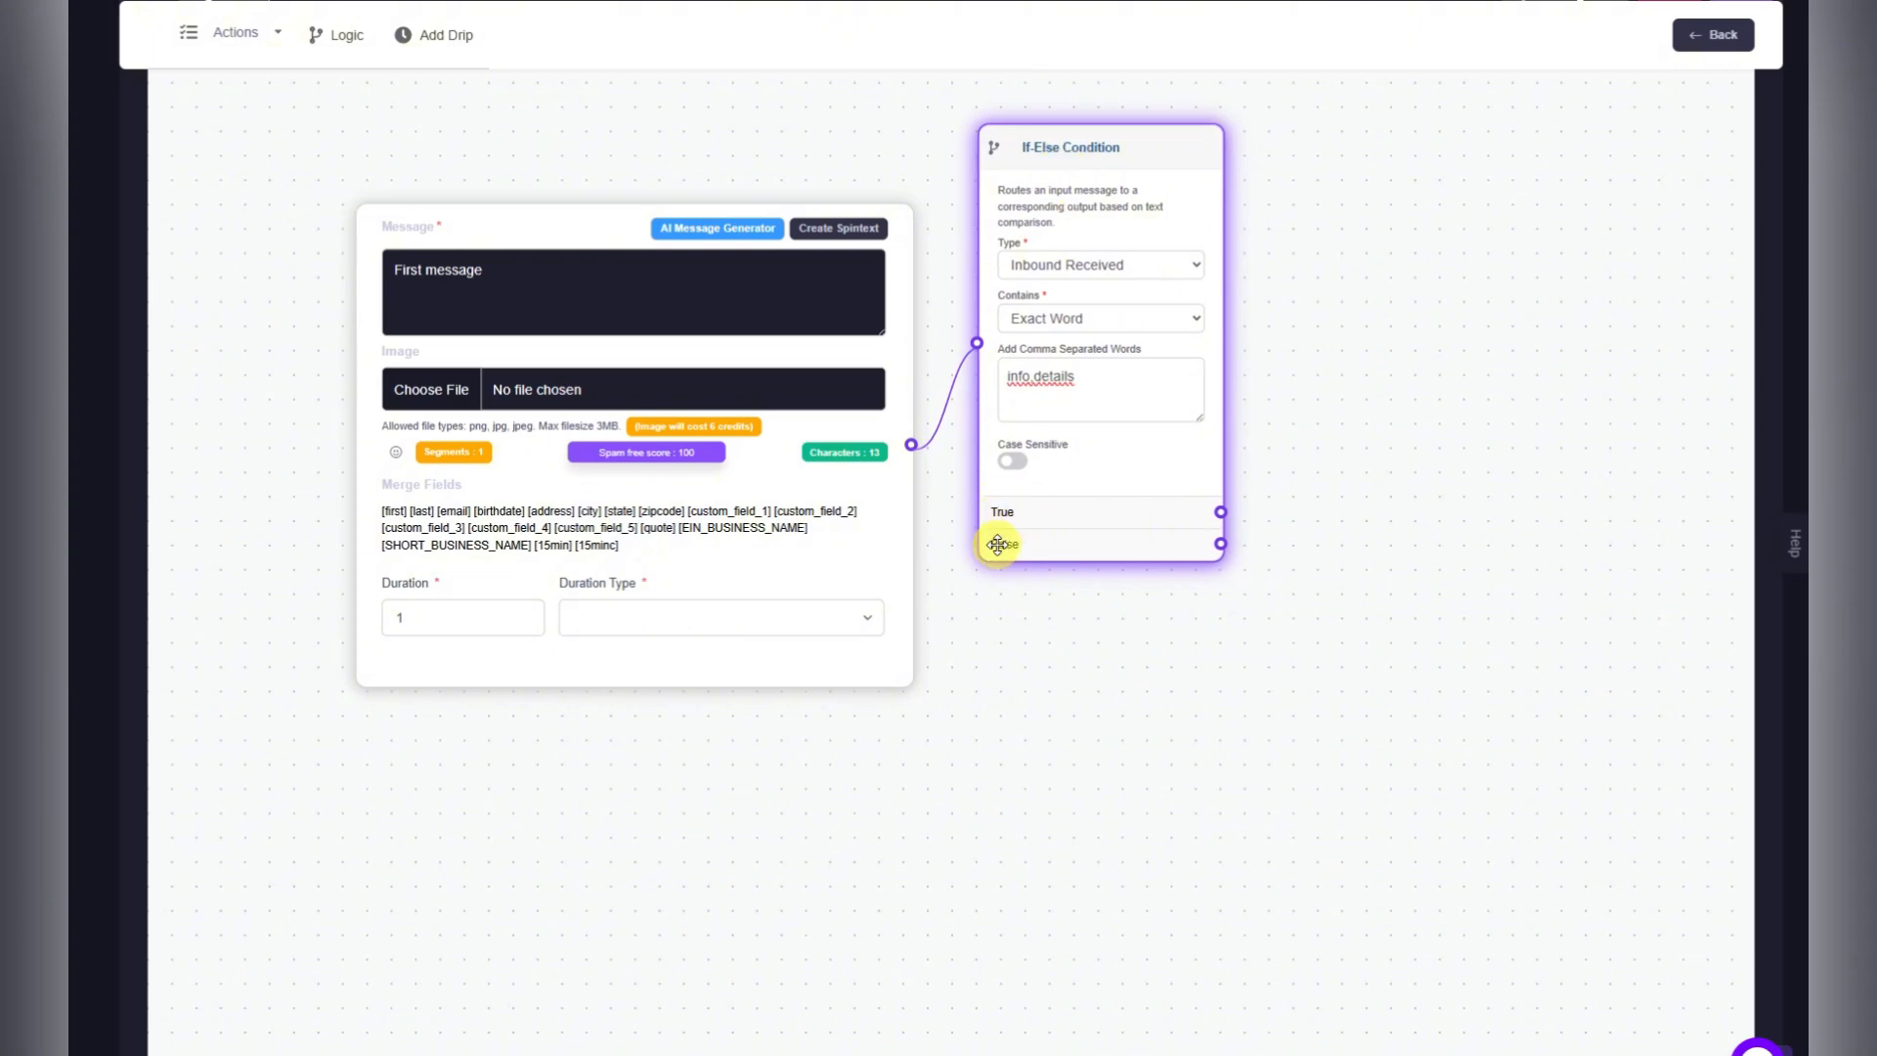
Try an Apply Campaign node to the right of the If-Else Condition, browsing its campaign choices before deleting the node.
{"action": "left_click", "coordinate": [227, 37]}
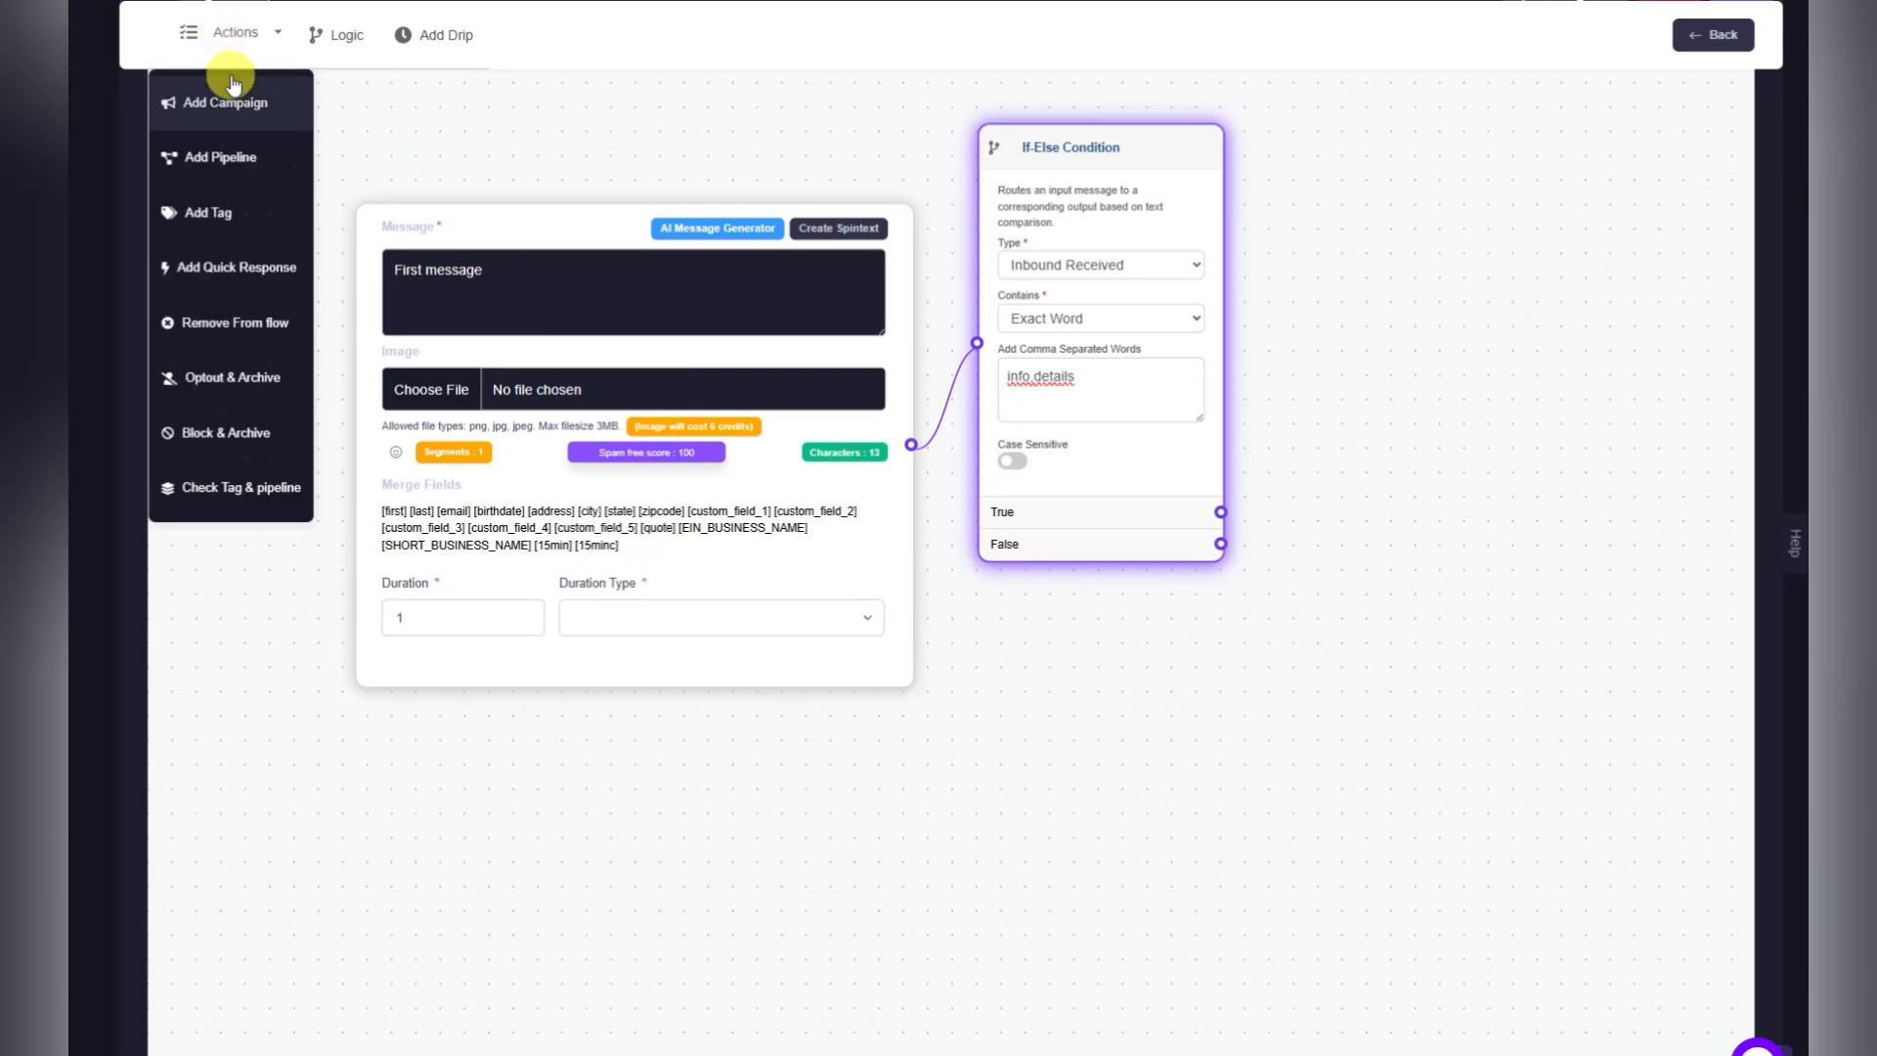
{"action": "left_click_drag", "start_coordinate": [192, 105], "coordinate": [1349, 243]}
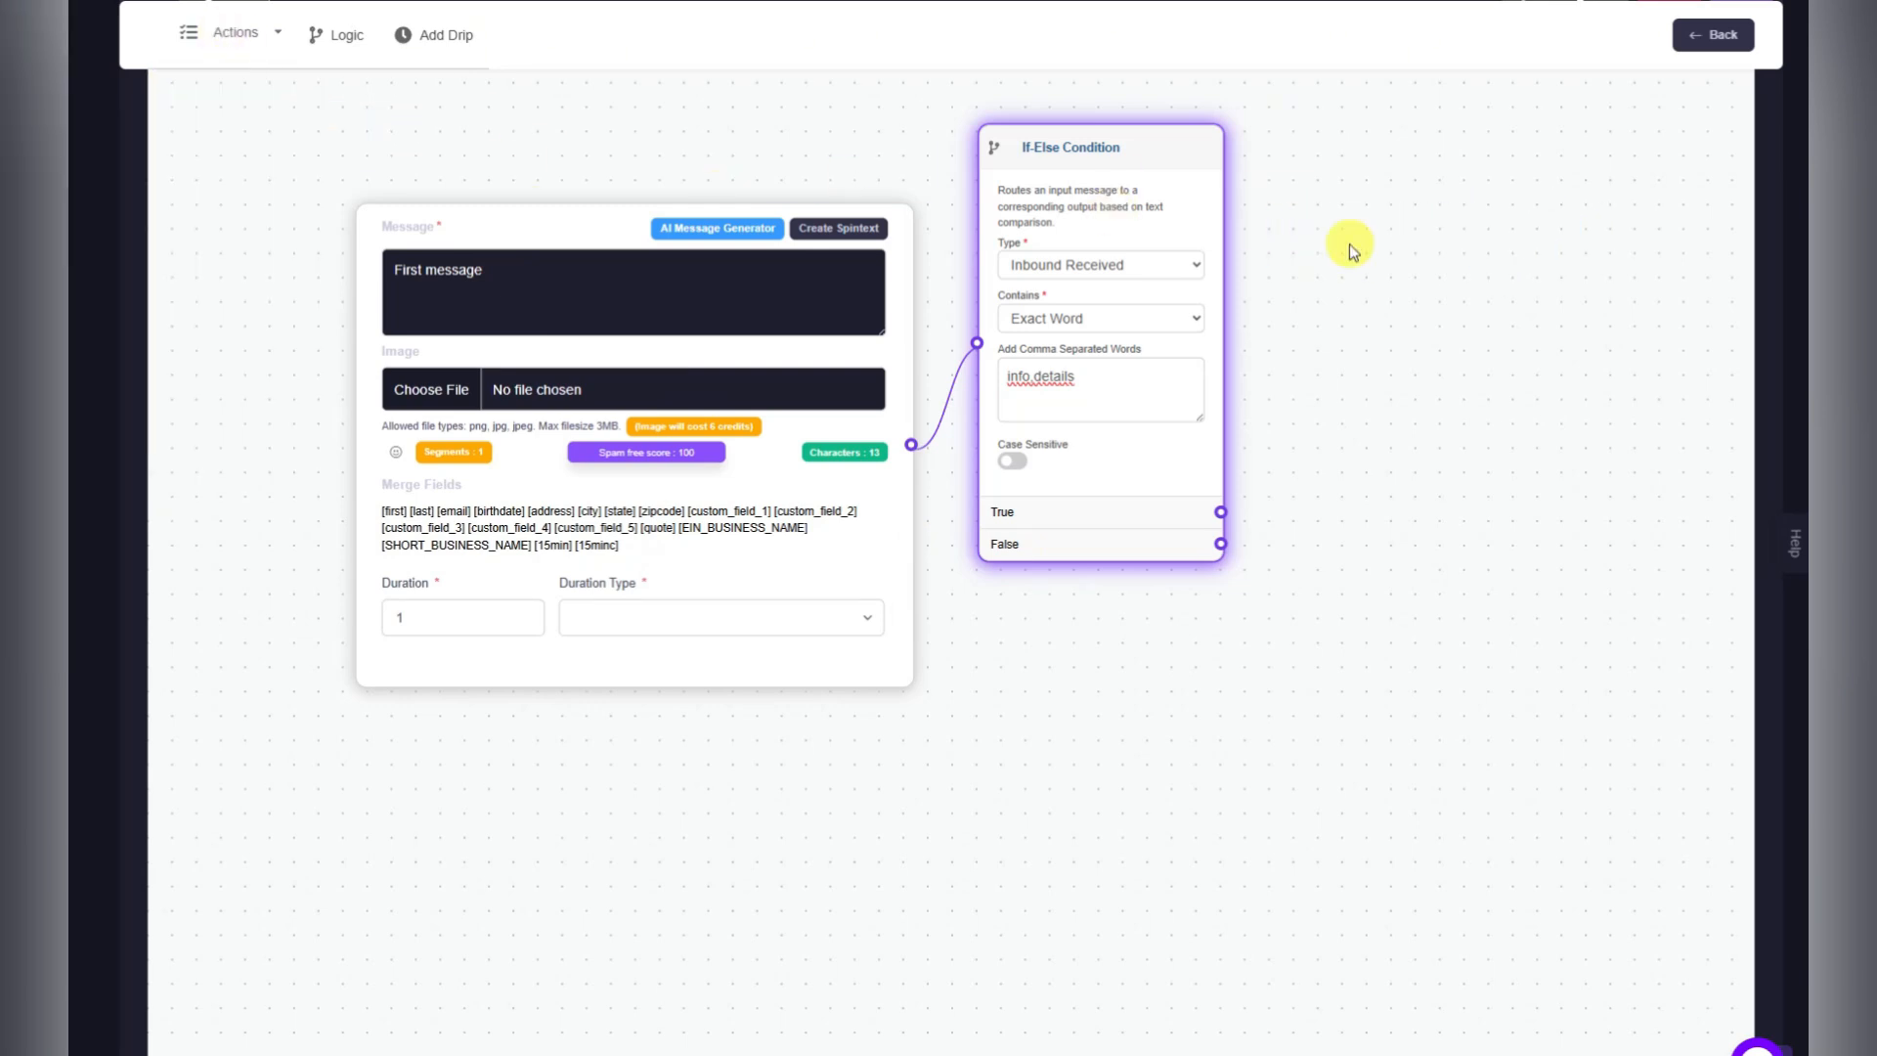
{"action": "left_click", "coordinate": [1395, 334]}
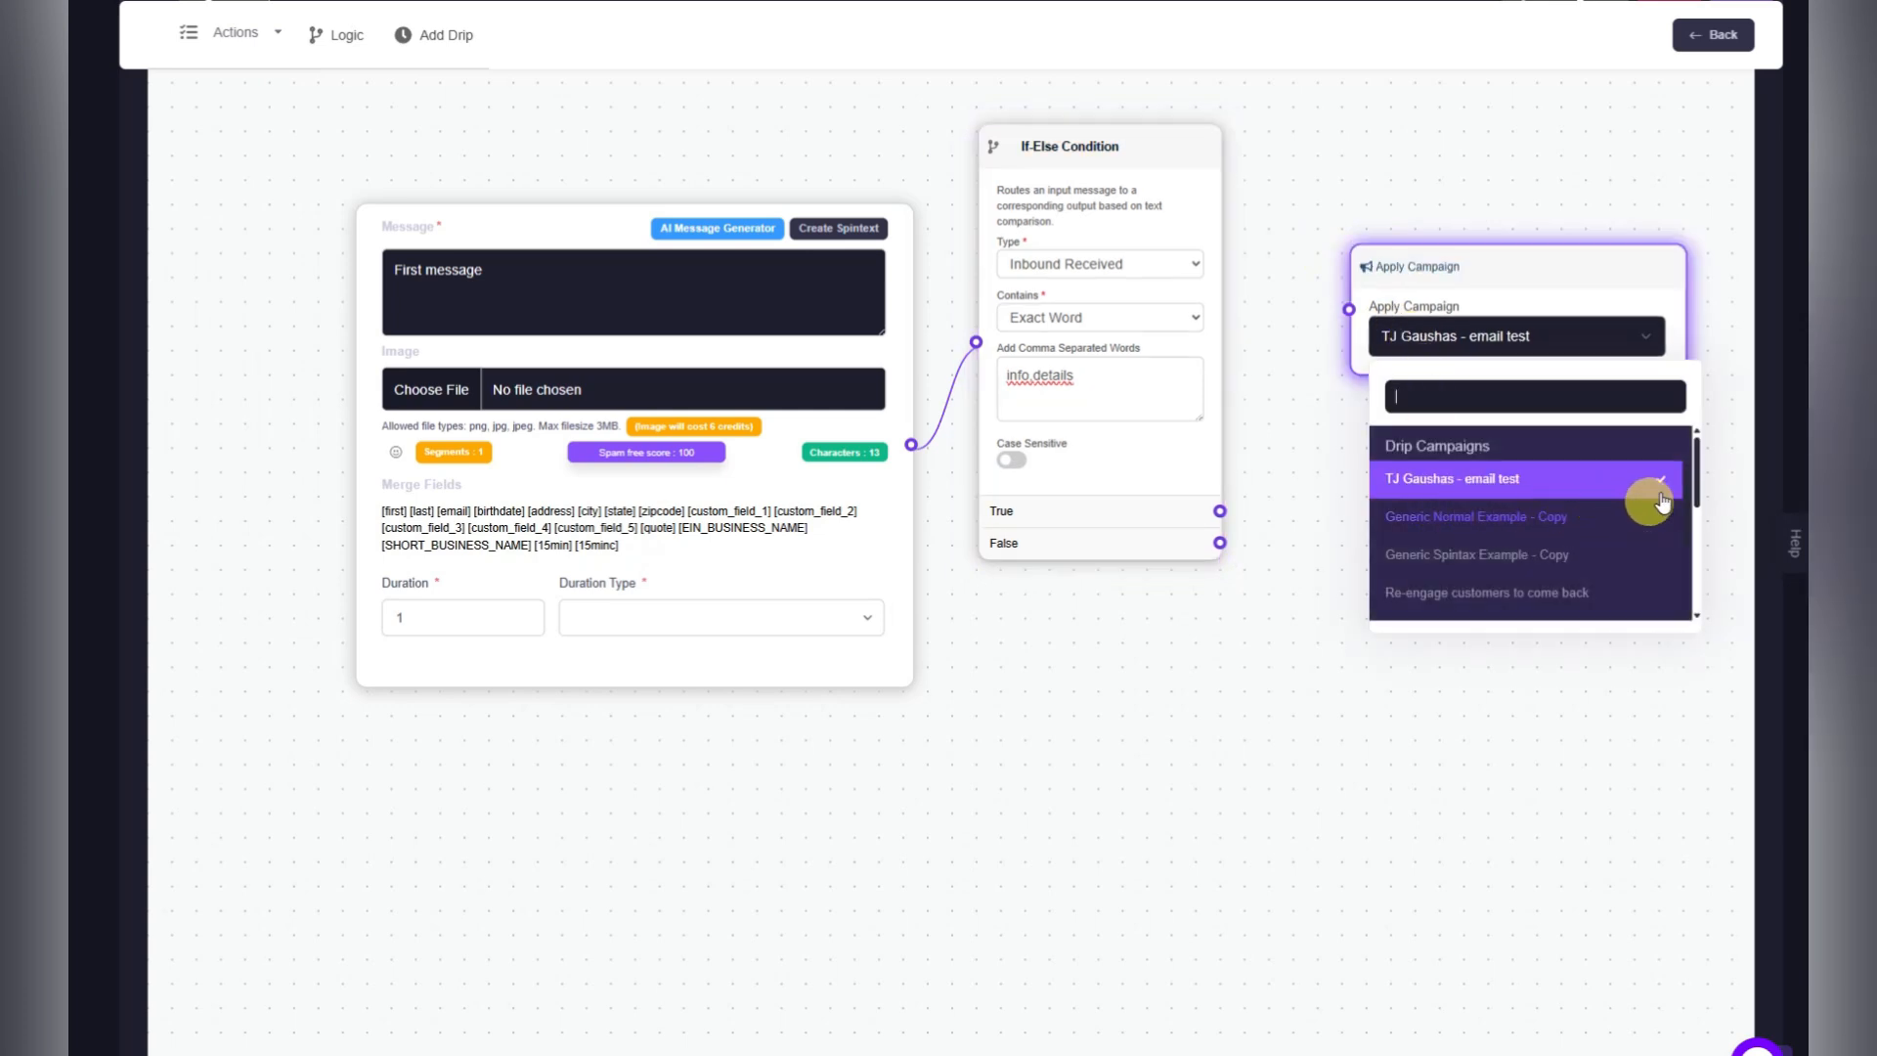
{"action": "scroll", "coordinate": [1684, 489], "scroll_direction": "down", "scroll_amount": 5}
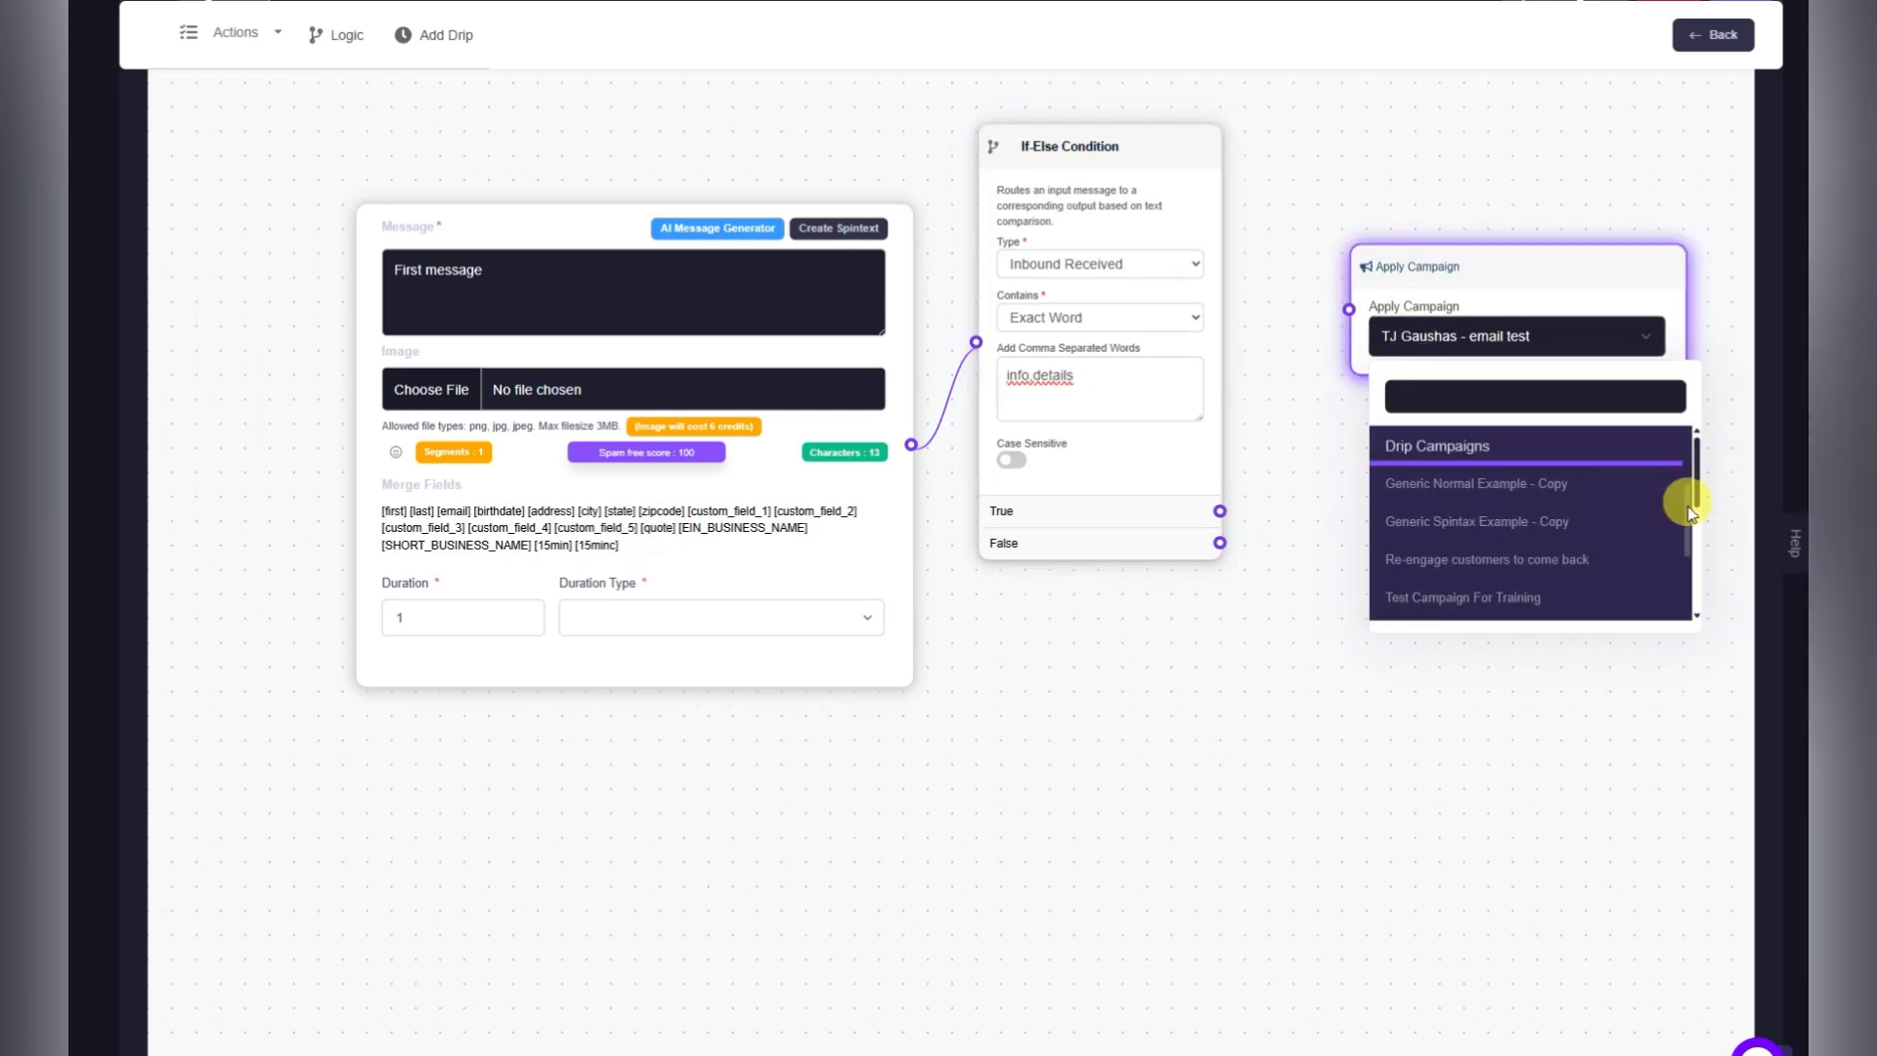
{"action": "scroll", "coordinate": [1547, 552], "scroll_direction": "down", "scroll_amount": 5}
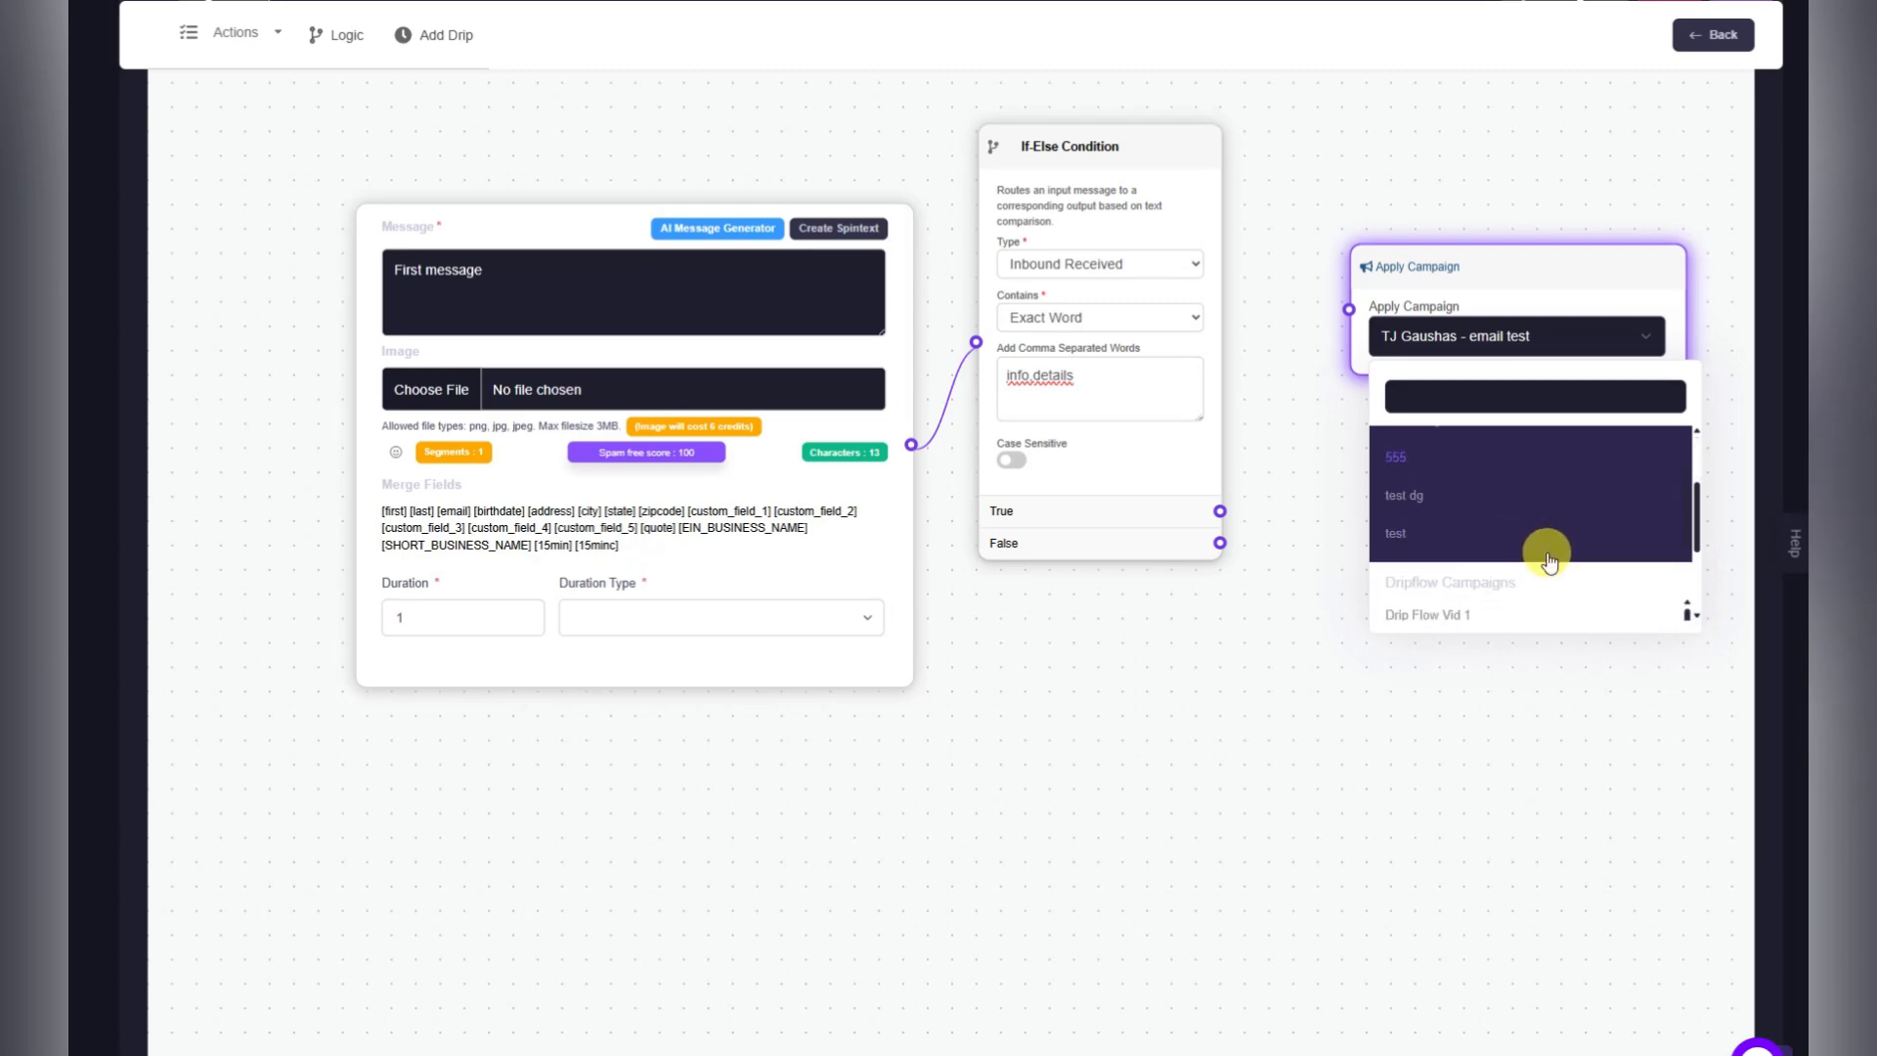
{"action": "scroll", "coordinate": [1547, 557], "scroll_direction": "up", "scroll_amount": 3}
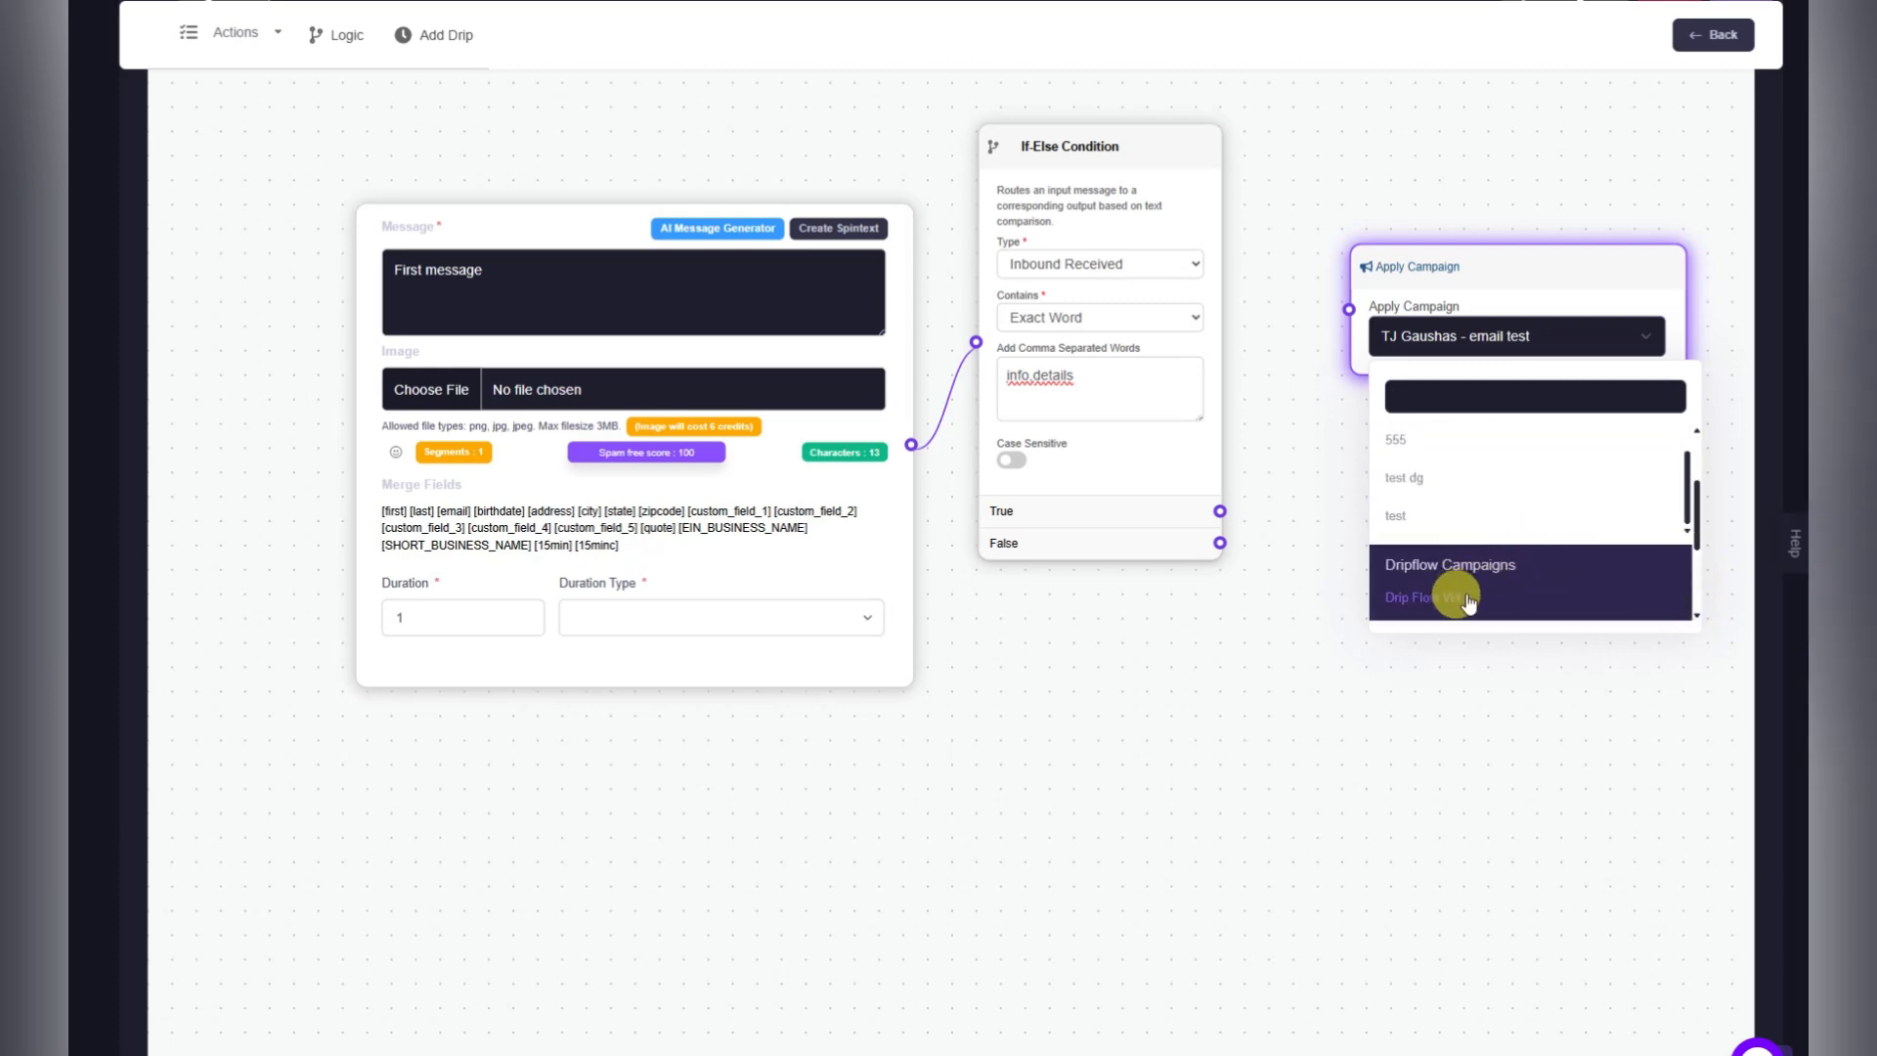
{"action": "scroll", "coordinate": [1465, 567], "scroll_direction": "down", "scroll_amount": 3}
{"action": "scroll", "coordinate": [1430, 559], "scroll_direction": "up", "scroll_amount": 3}
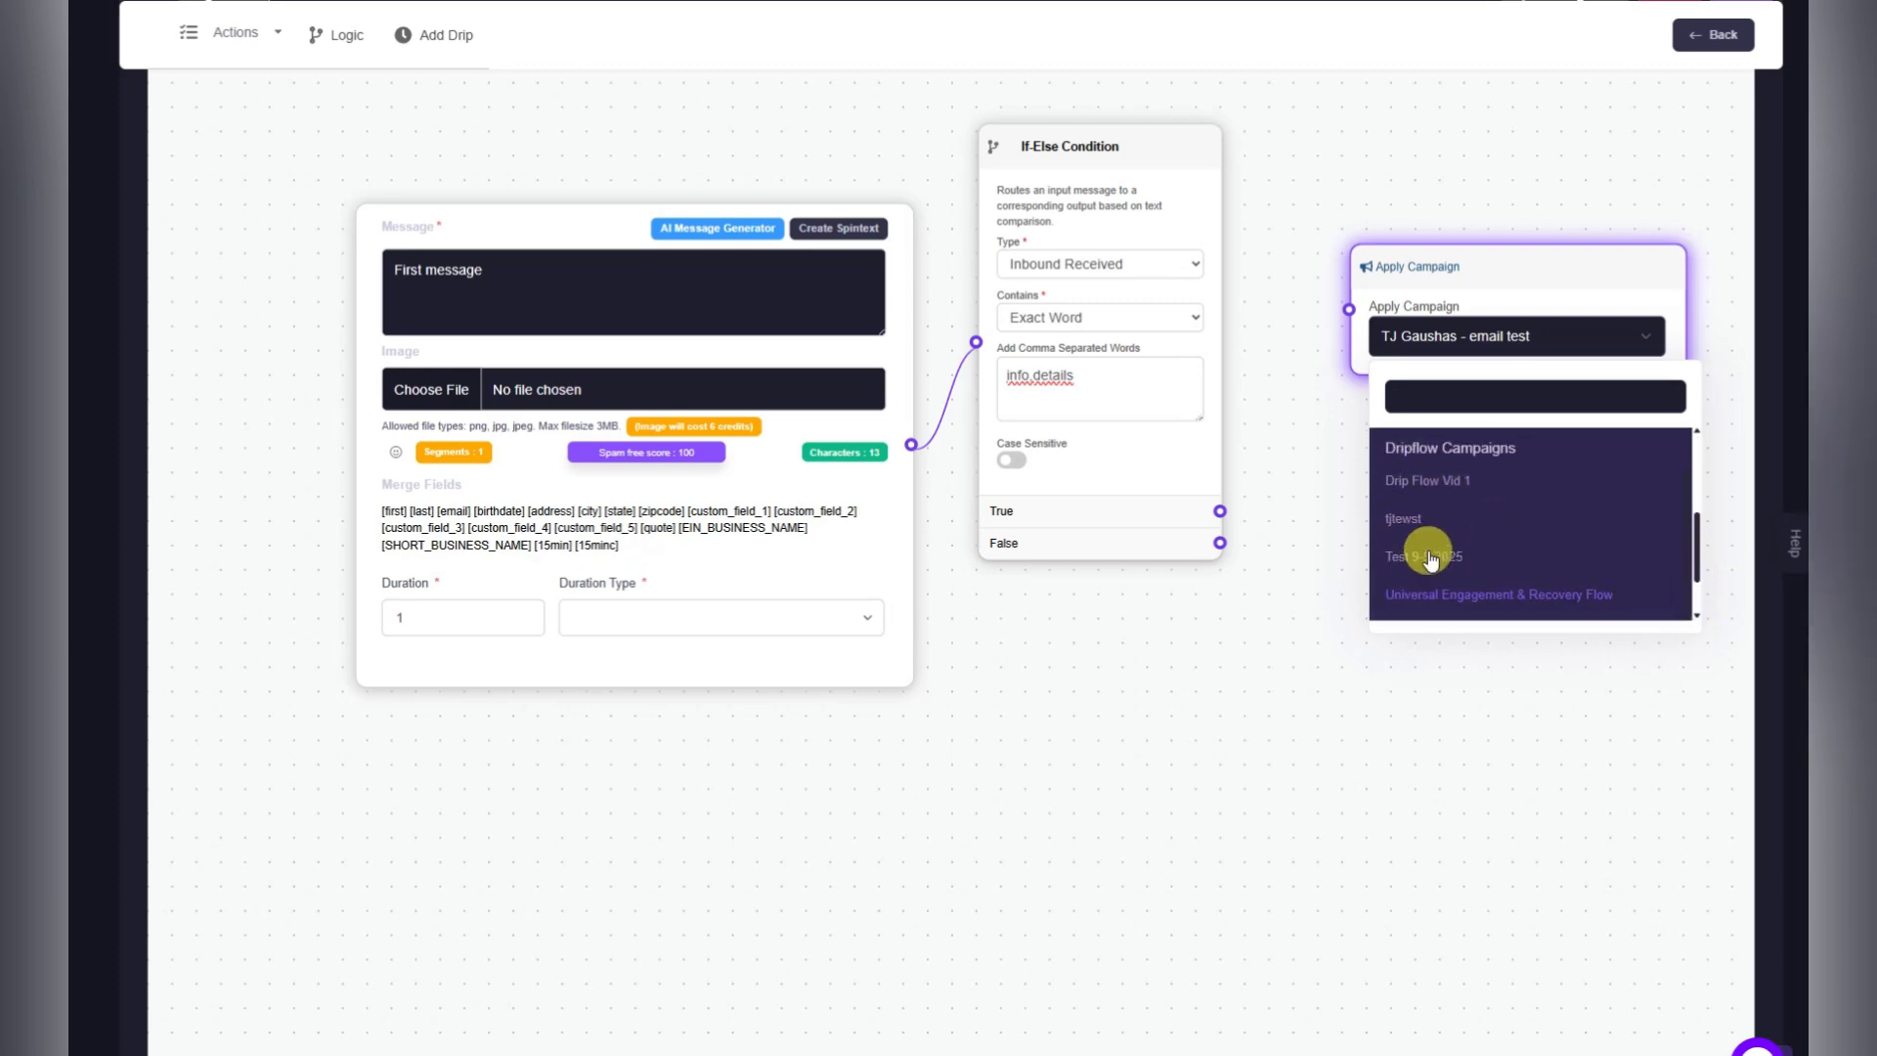
{"action": "scroll", "coordinate": [1428, 560], "scroll_direction": "down", "scroll_amount": 3}
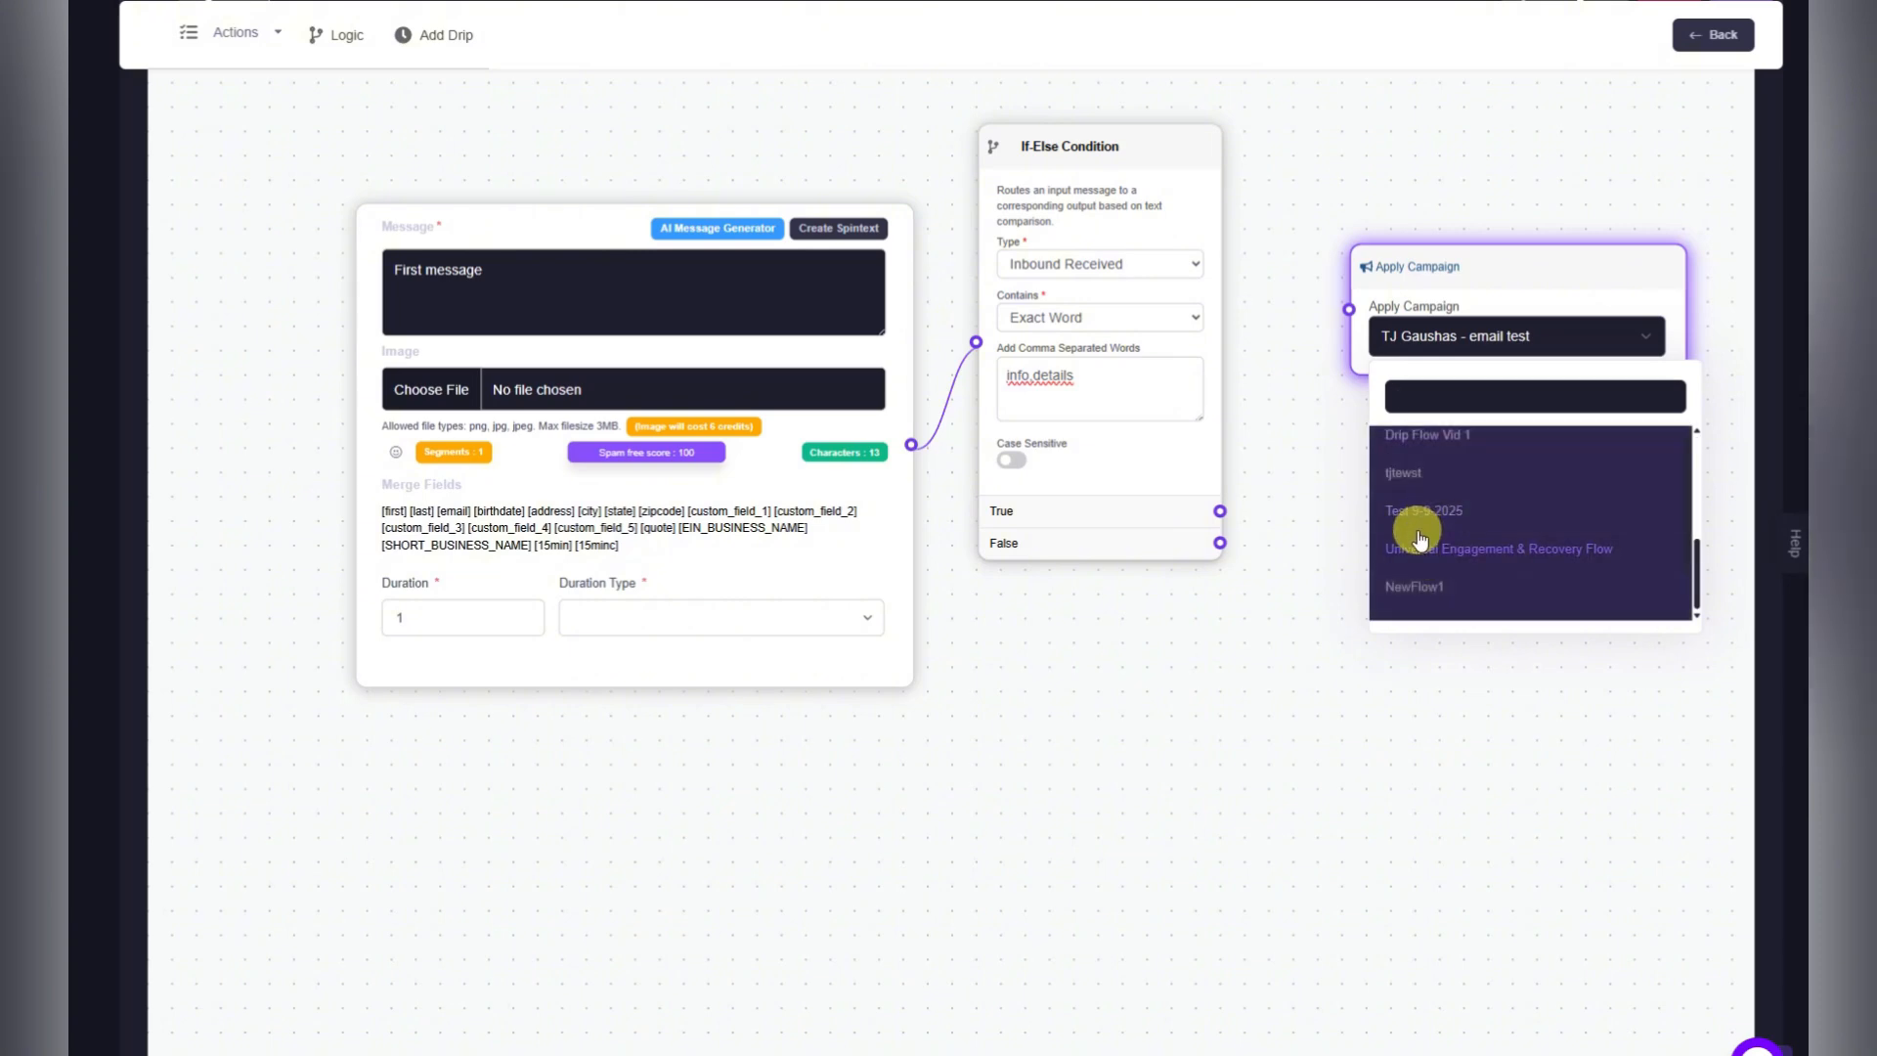
{"action": "left_click", "coordinate": [1296, 305]}
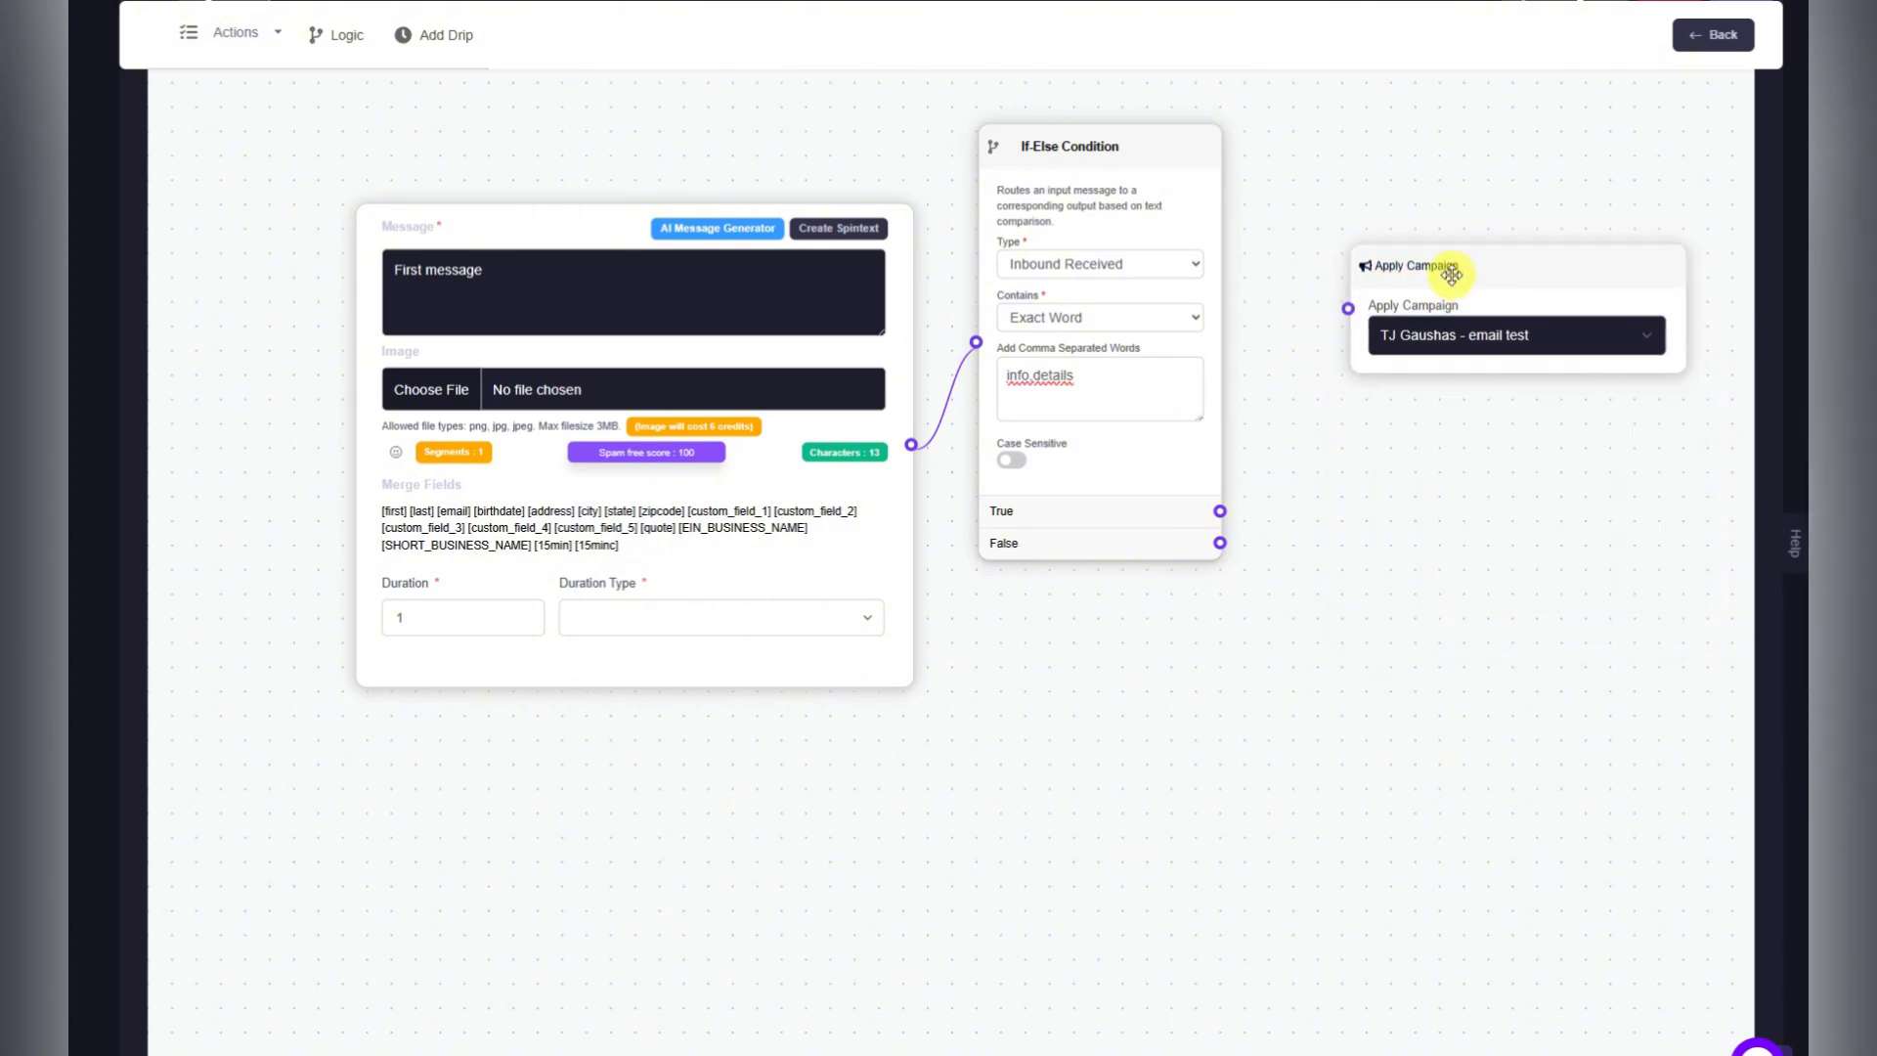
{"action": "left_click", "coordinate": [1450, 273]}
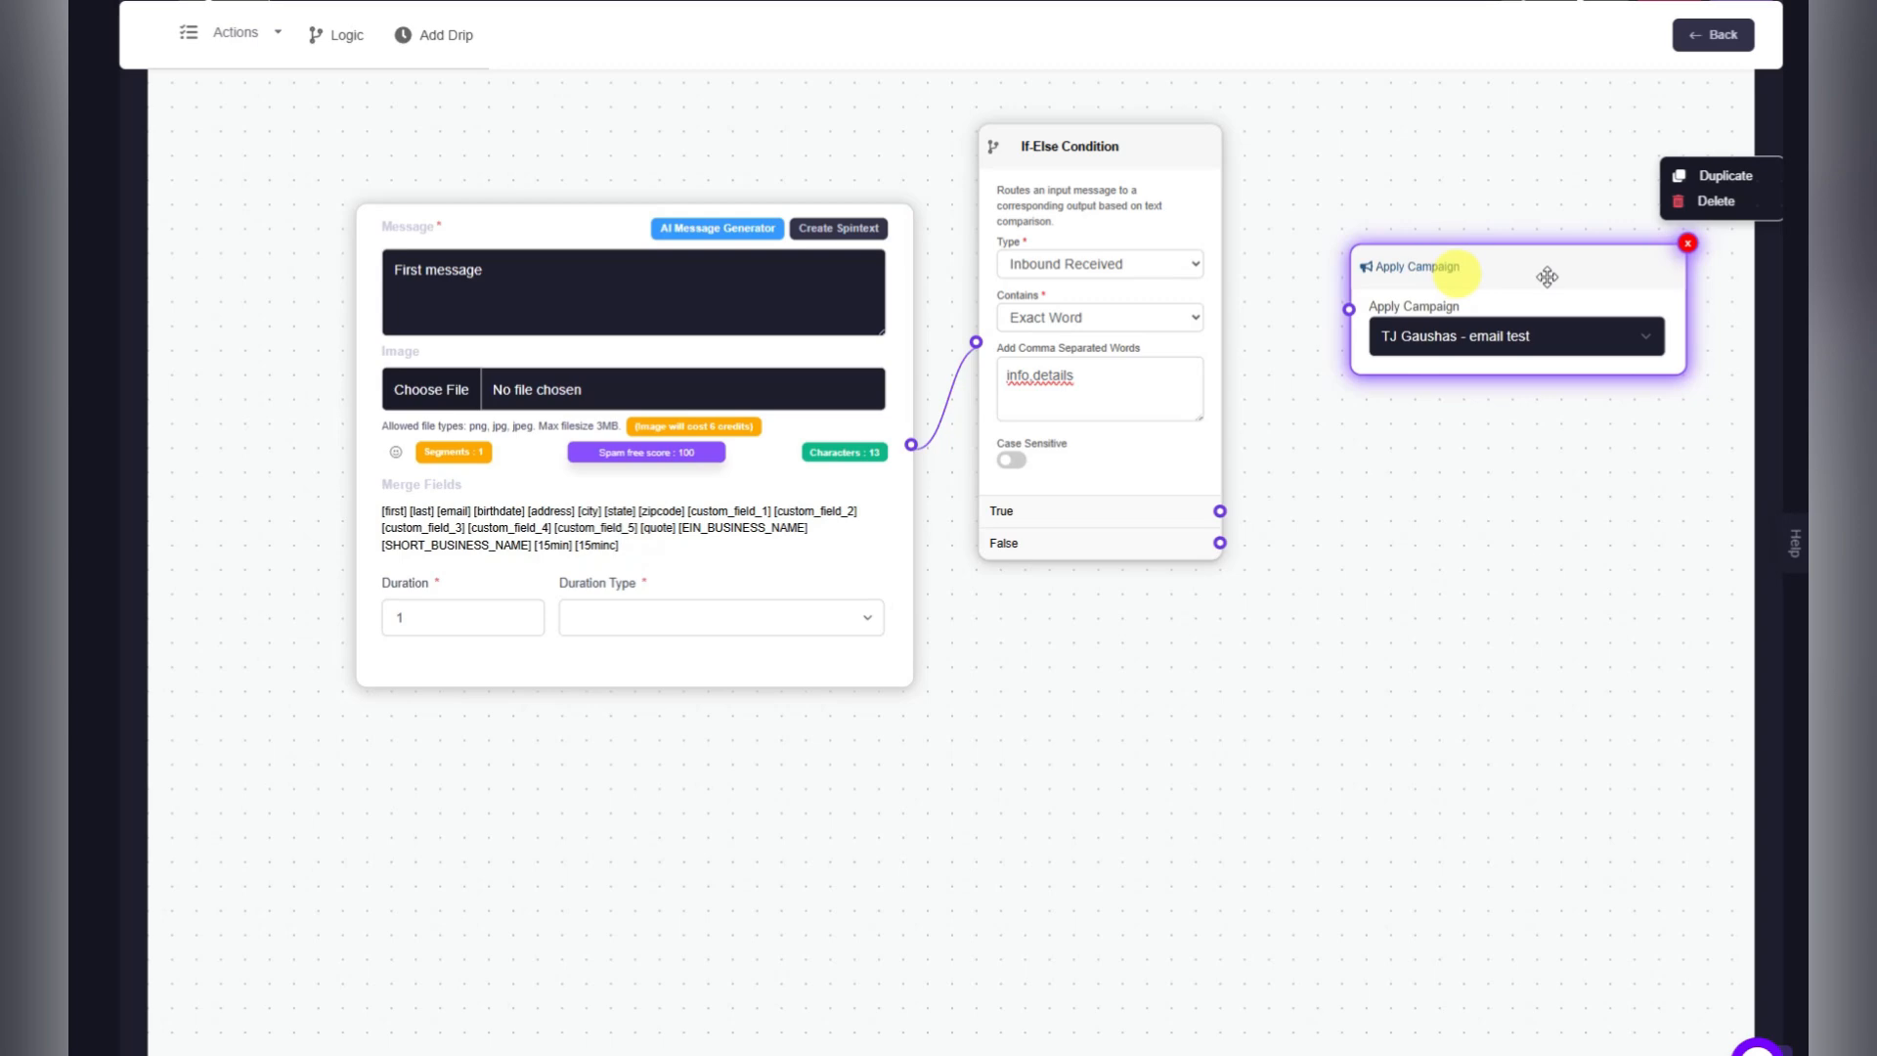
{"action": "left_click", "coordinate": [1690, 243]}
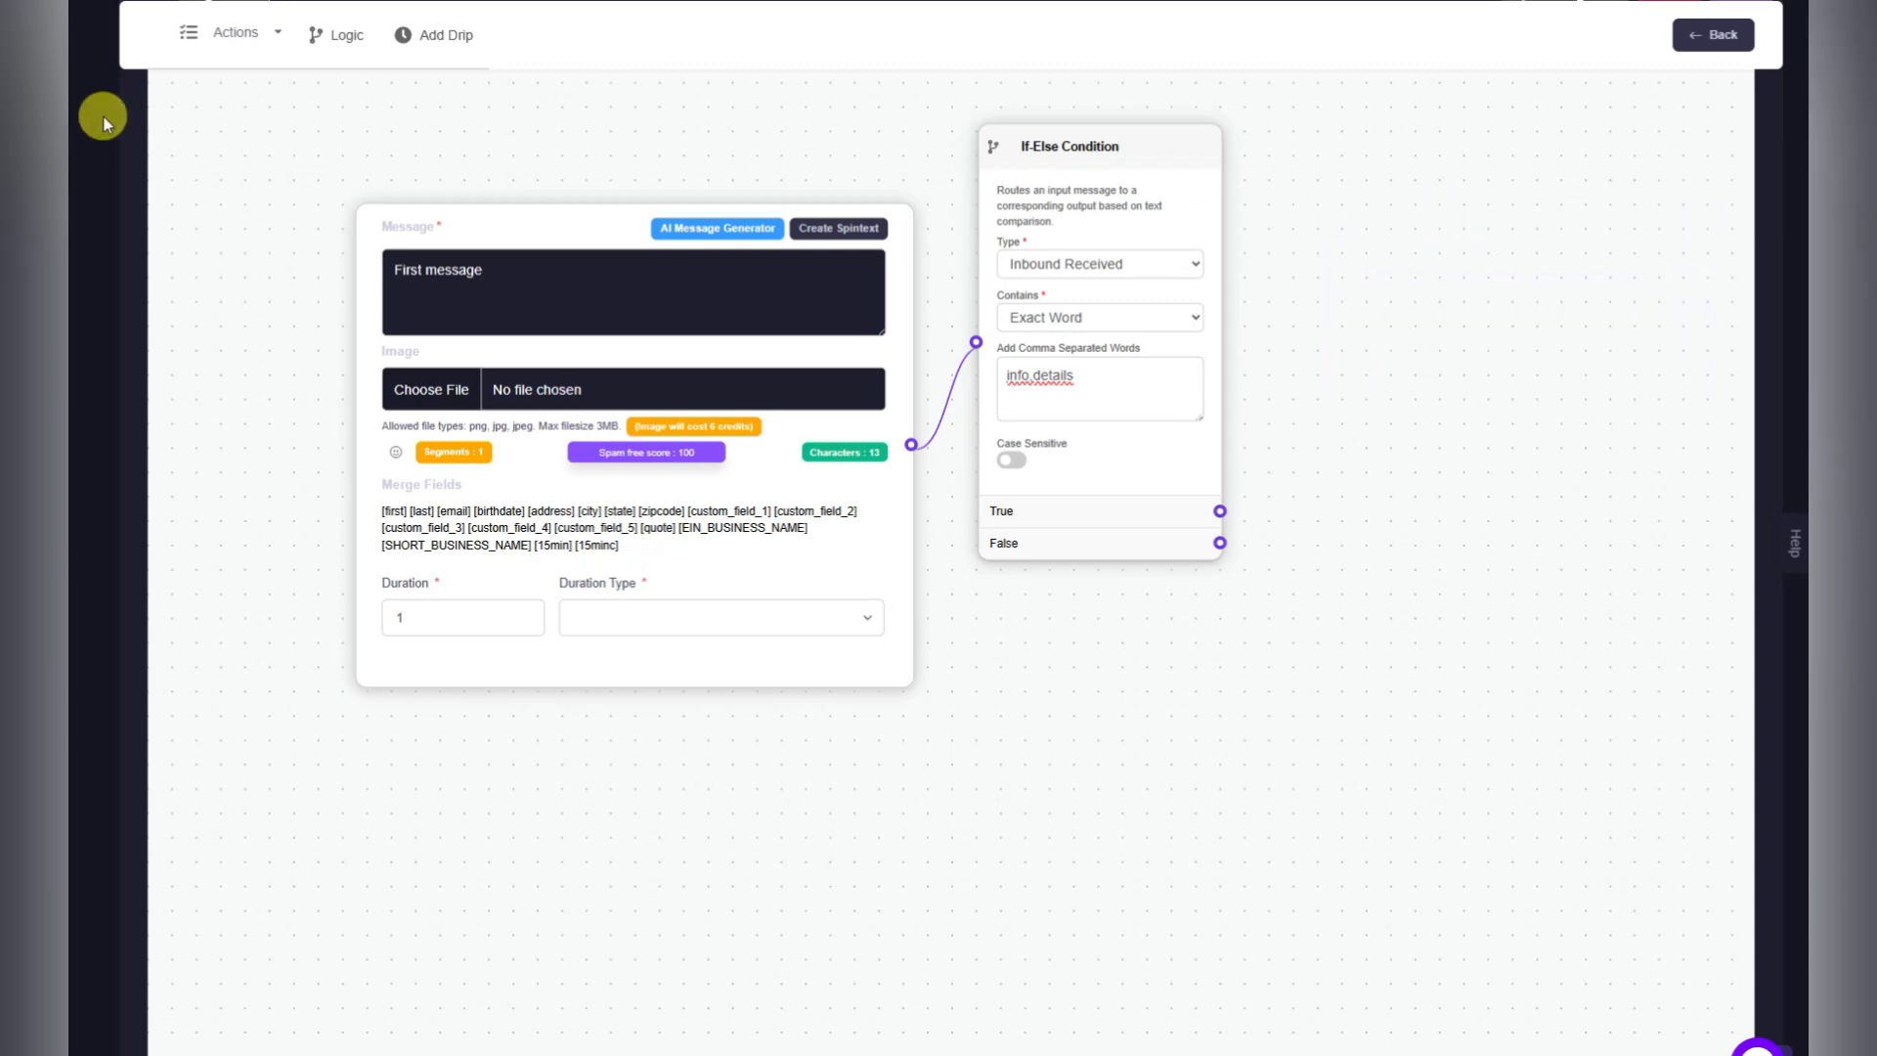
Add an Apply Pipeline node connected to the If-Else Condition's True output and set its pipeline to Monday Callbacks.
{"action": "left_click", "coordinate": [237, 30]}
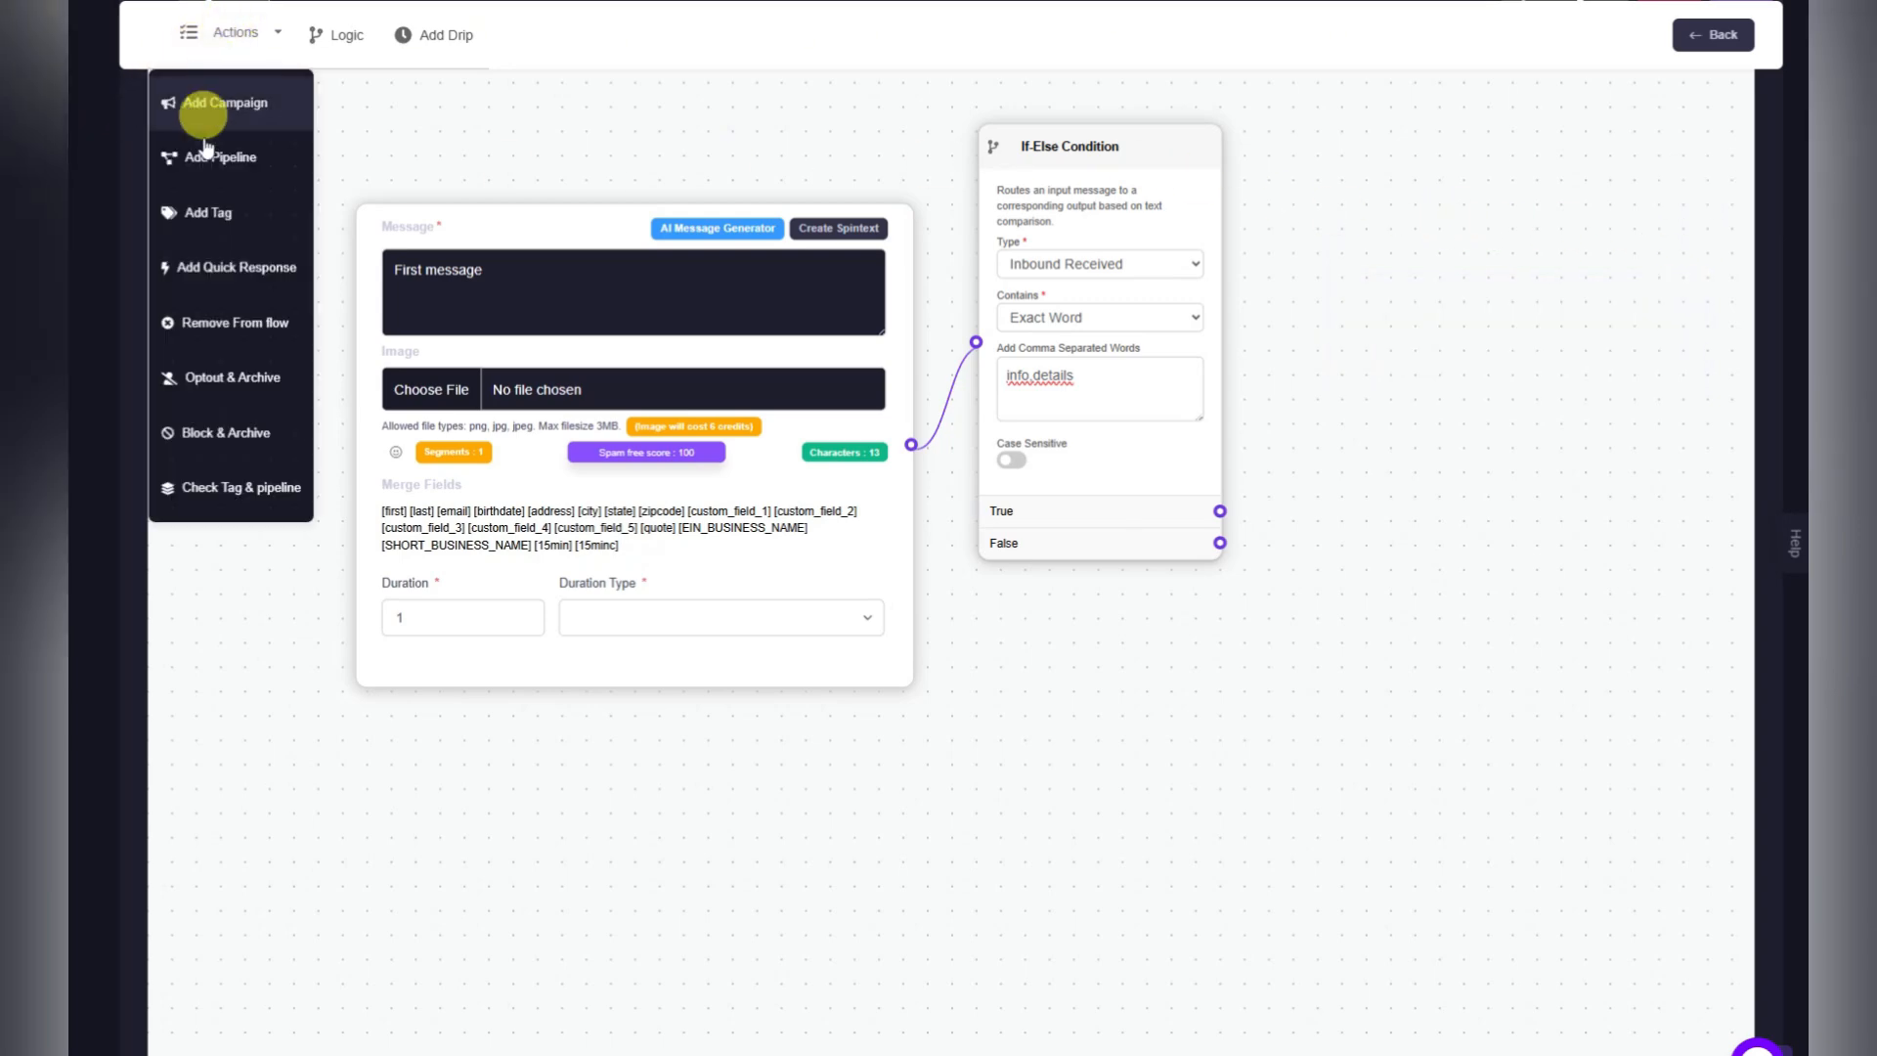
{"action": "left_click_drag", "start_coordinate": [195, 156], "coordinate": [1374, 230]}
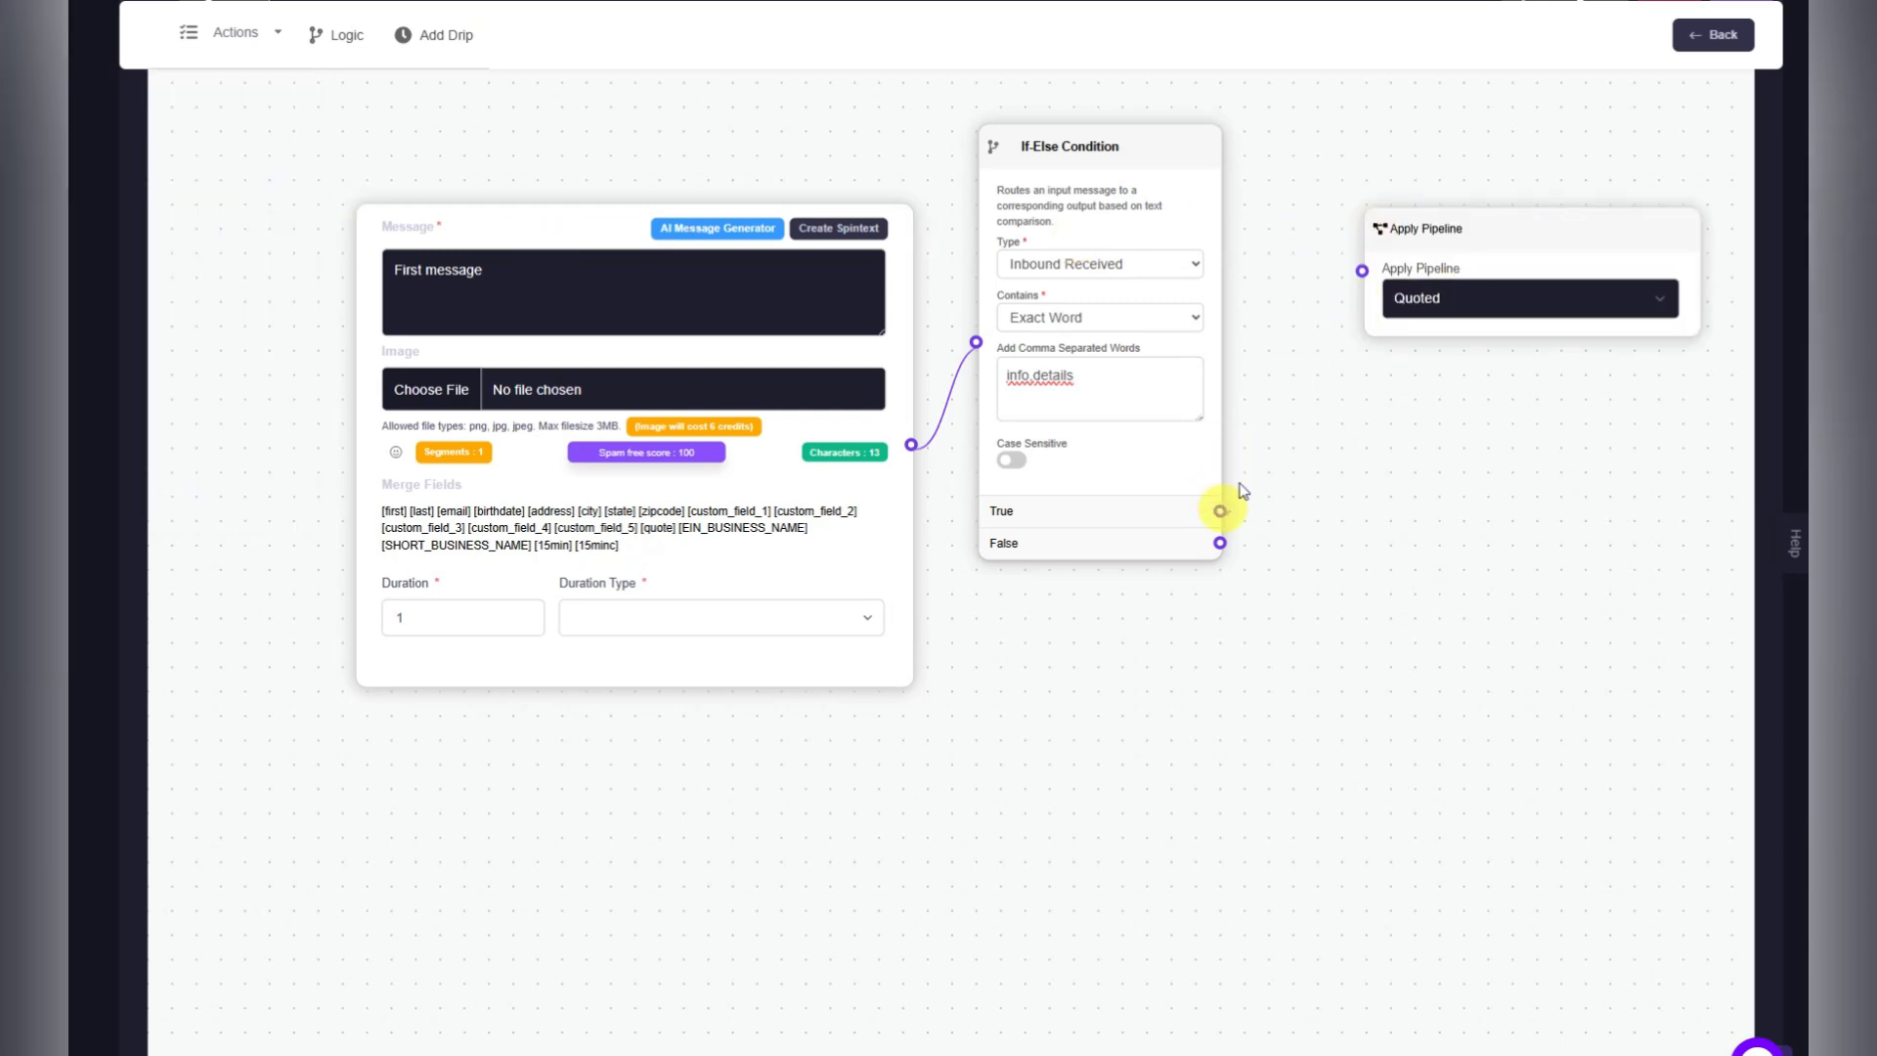
{"action": "left_click_drag", "start_coordinate": [1221, 510], "coordinate": [1361, 271]}
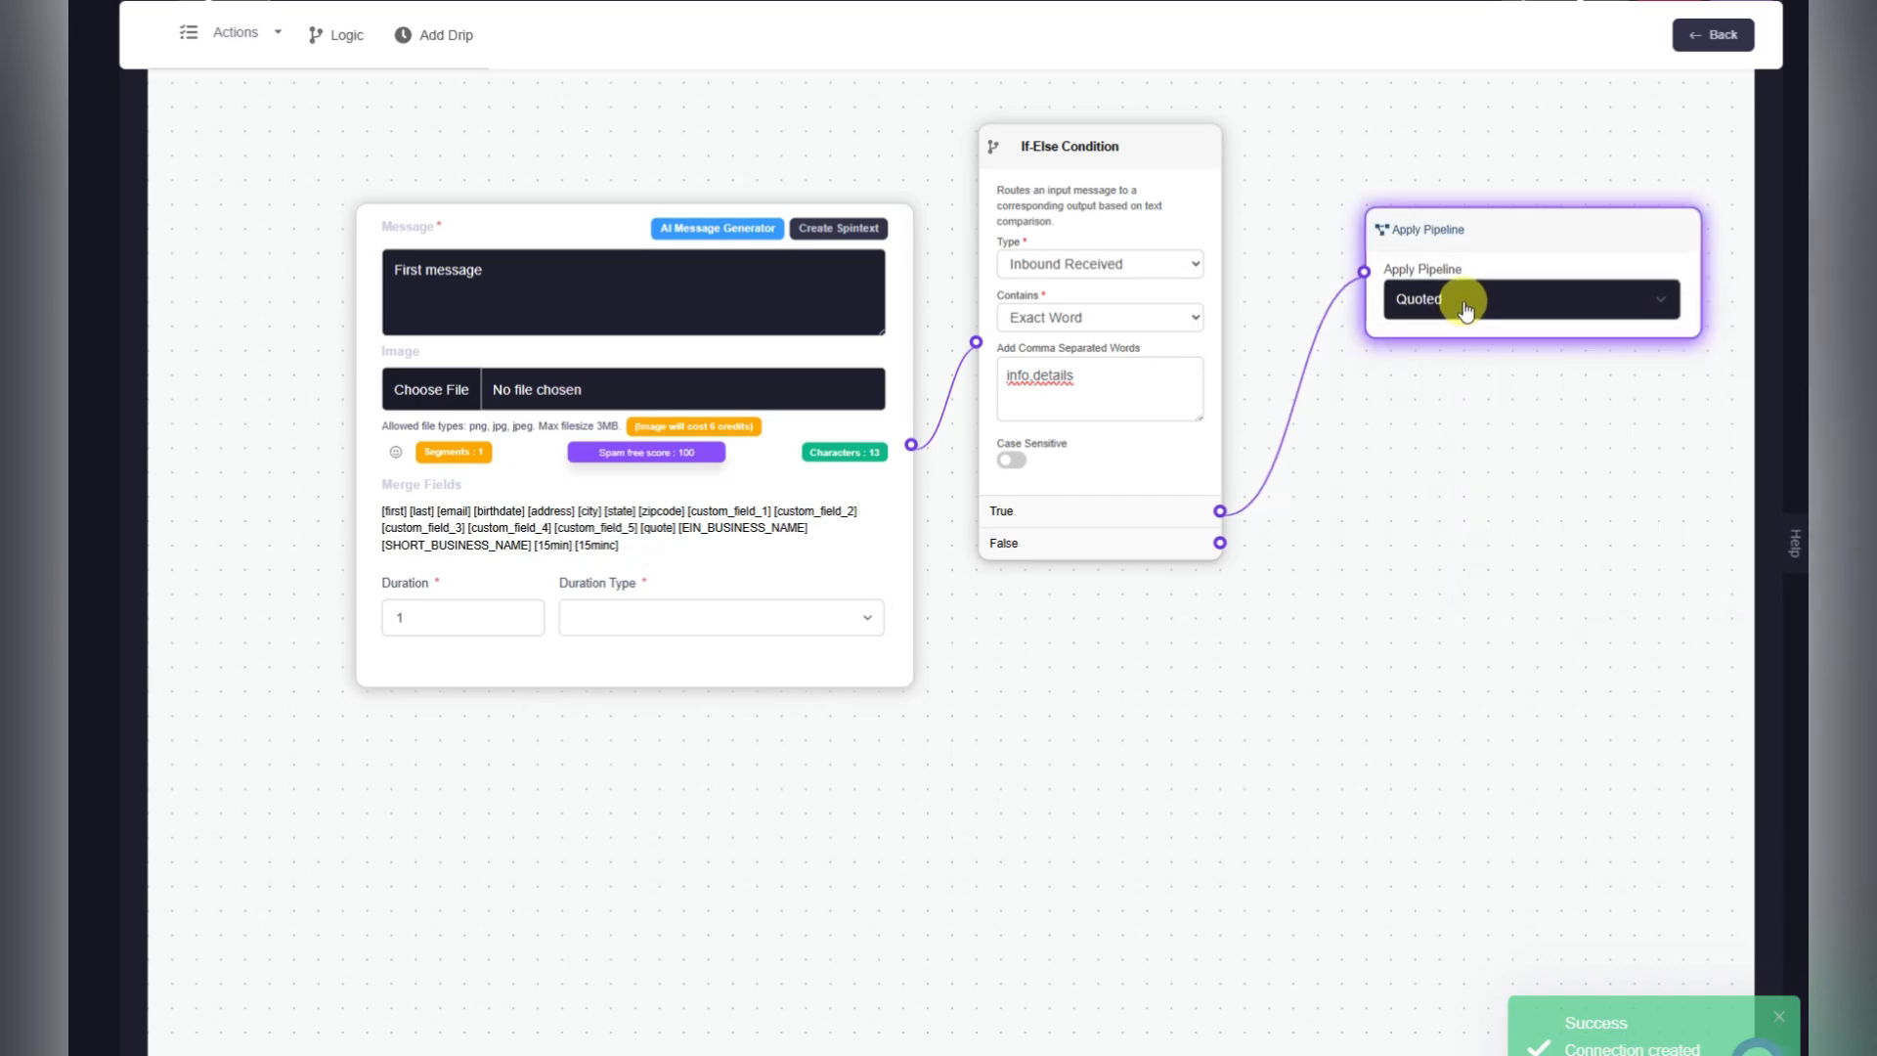
{"action": "left_click", "coordinate": [1466, 309]}
{"action": "left_click", "coordinate": [1442, 489]}
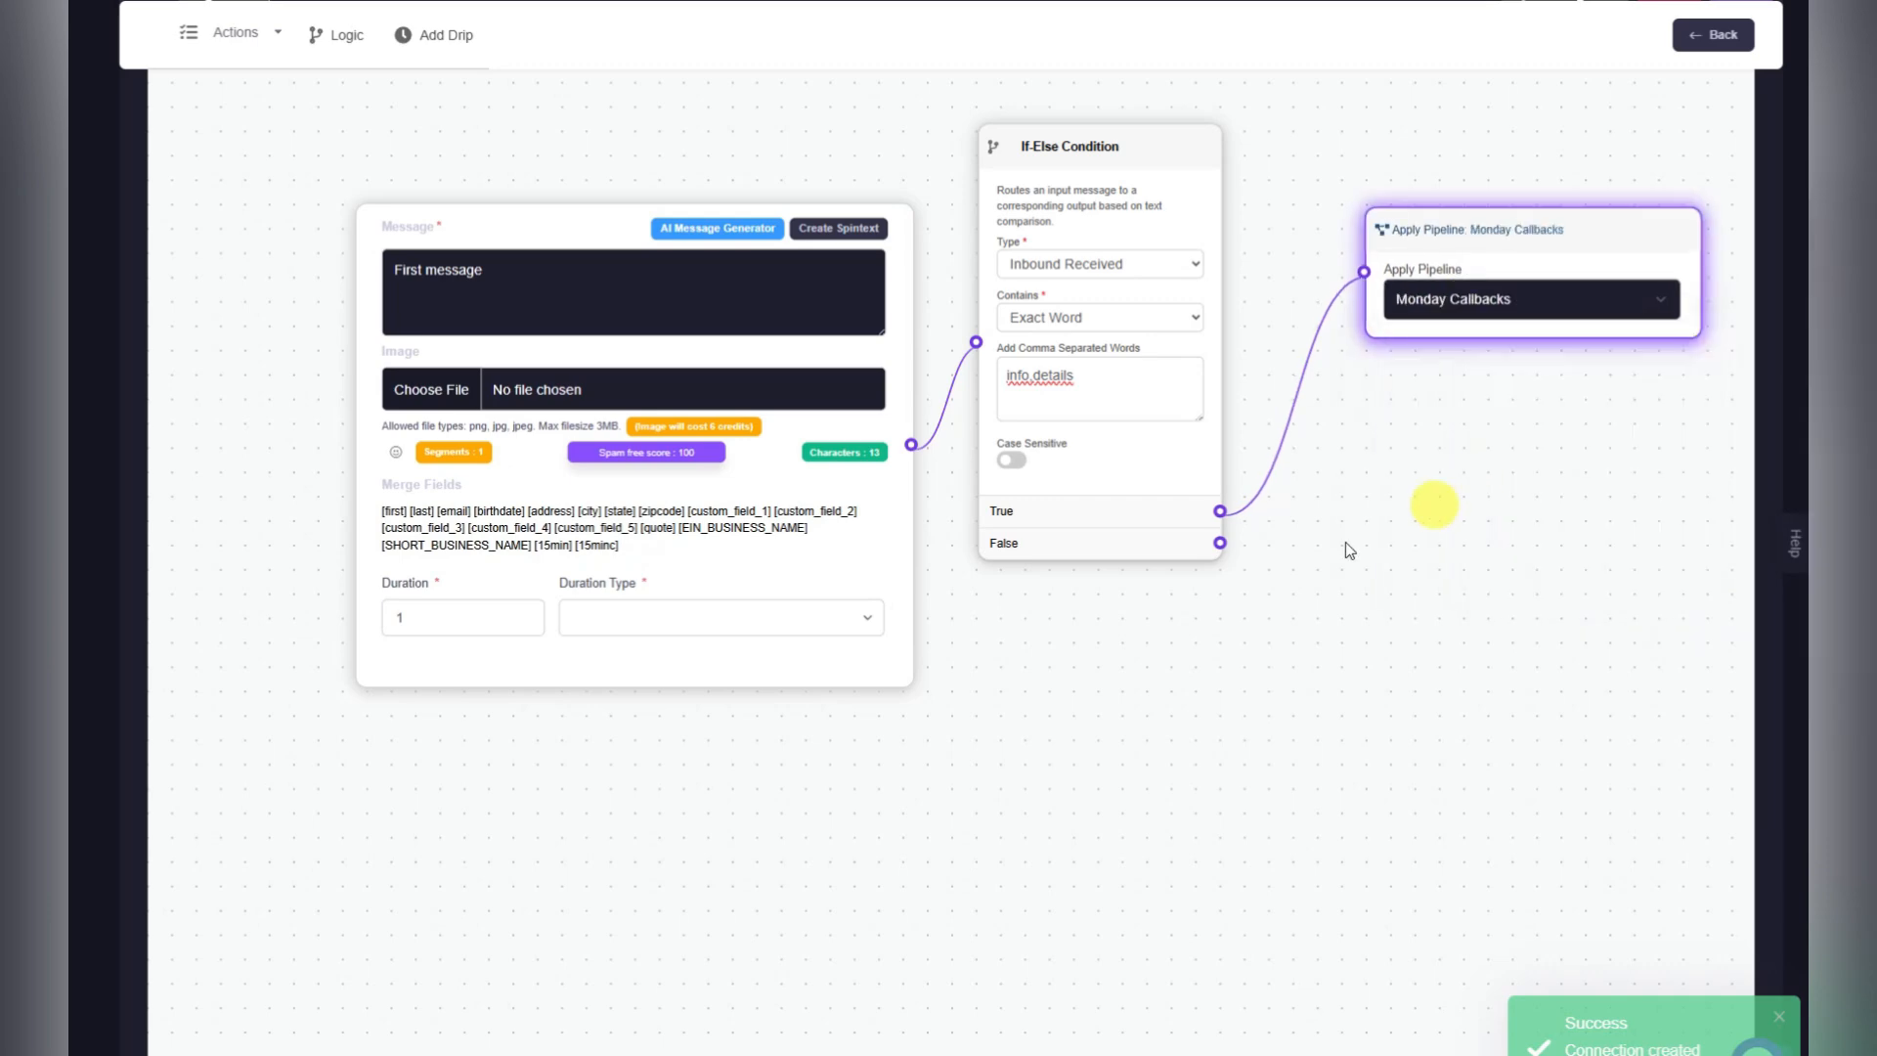
Add an Apply Tags node below the Apply Pipeline node and view the tag management page before returning to the flow.
{"action": "left_click", "coordinate": [210, 37]}
{"action": "left_click_drag", "start_coordinate": [209, 223], "coordinate": [1424, 386]}
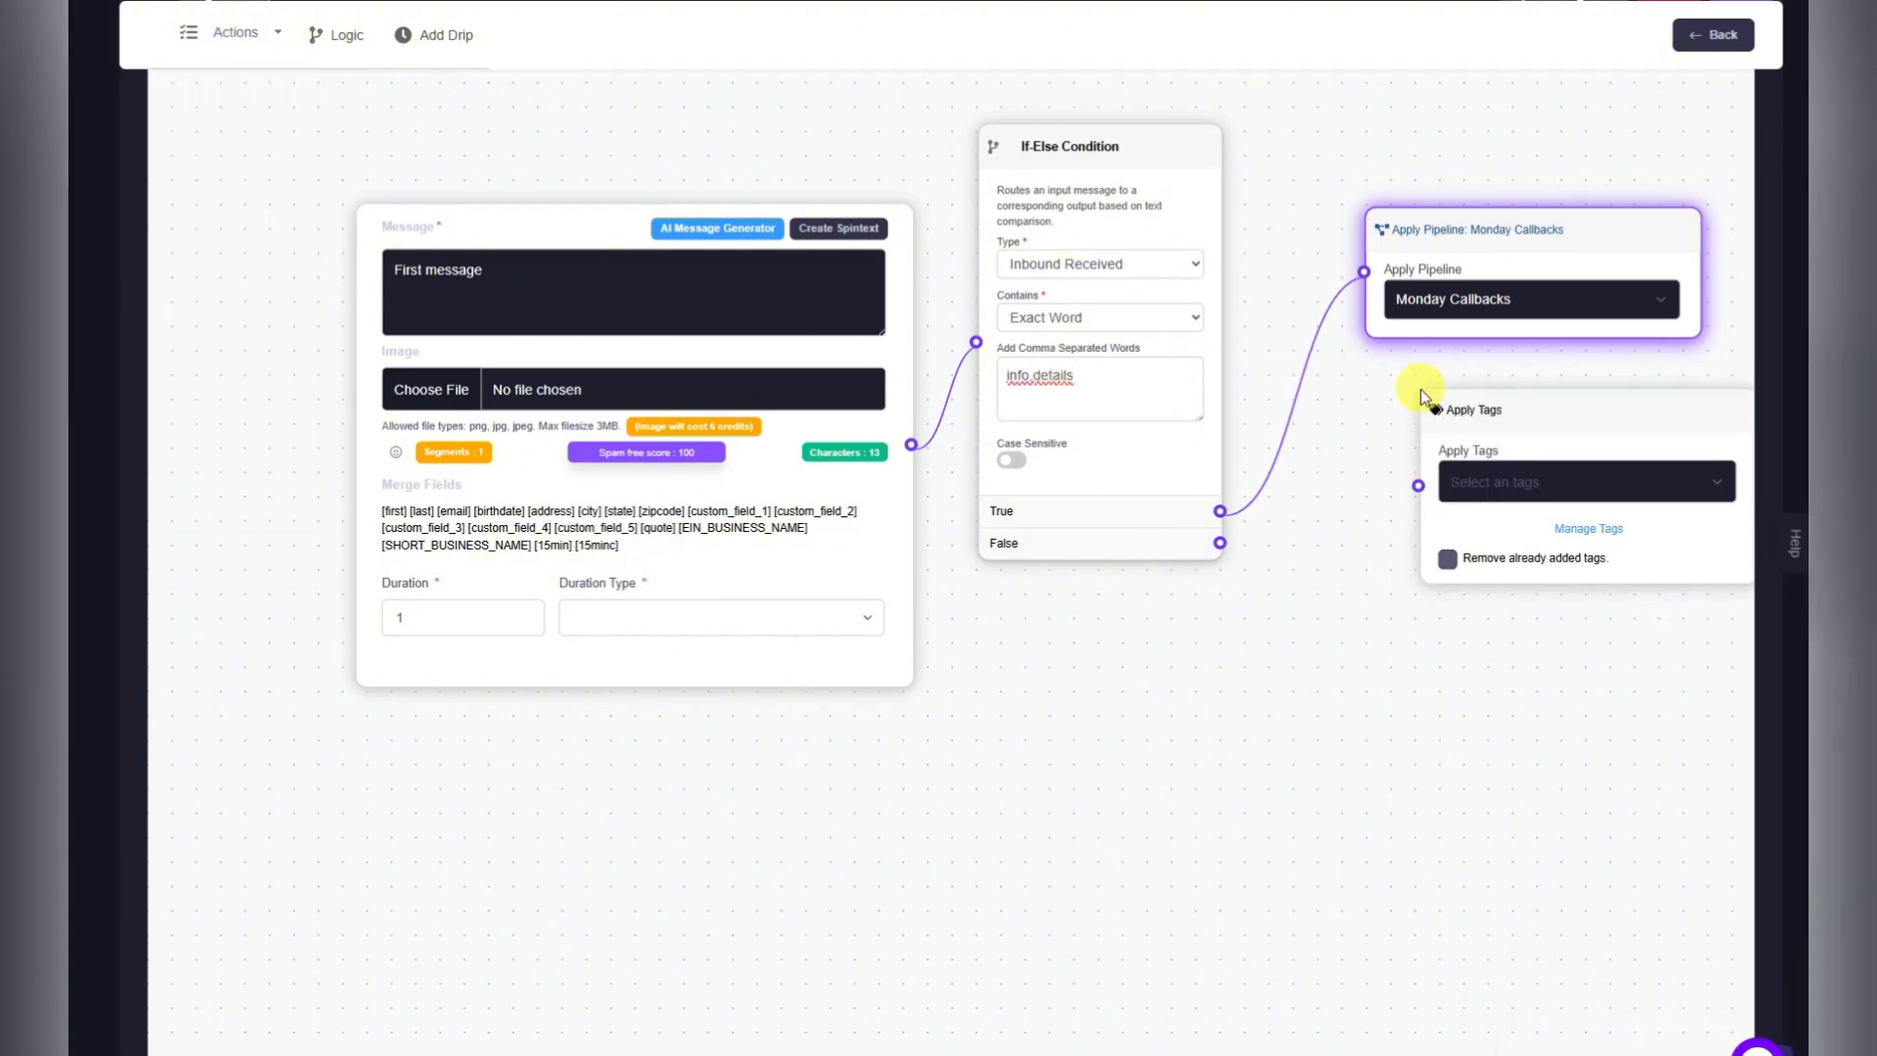
{"action": "left_click", "coordinate": [1584, 533]}
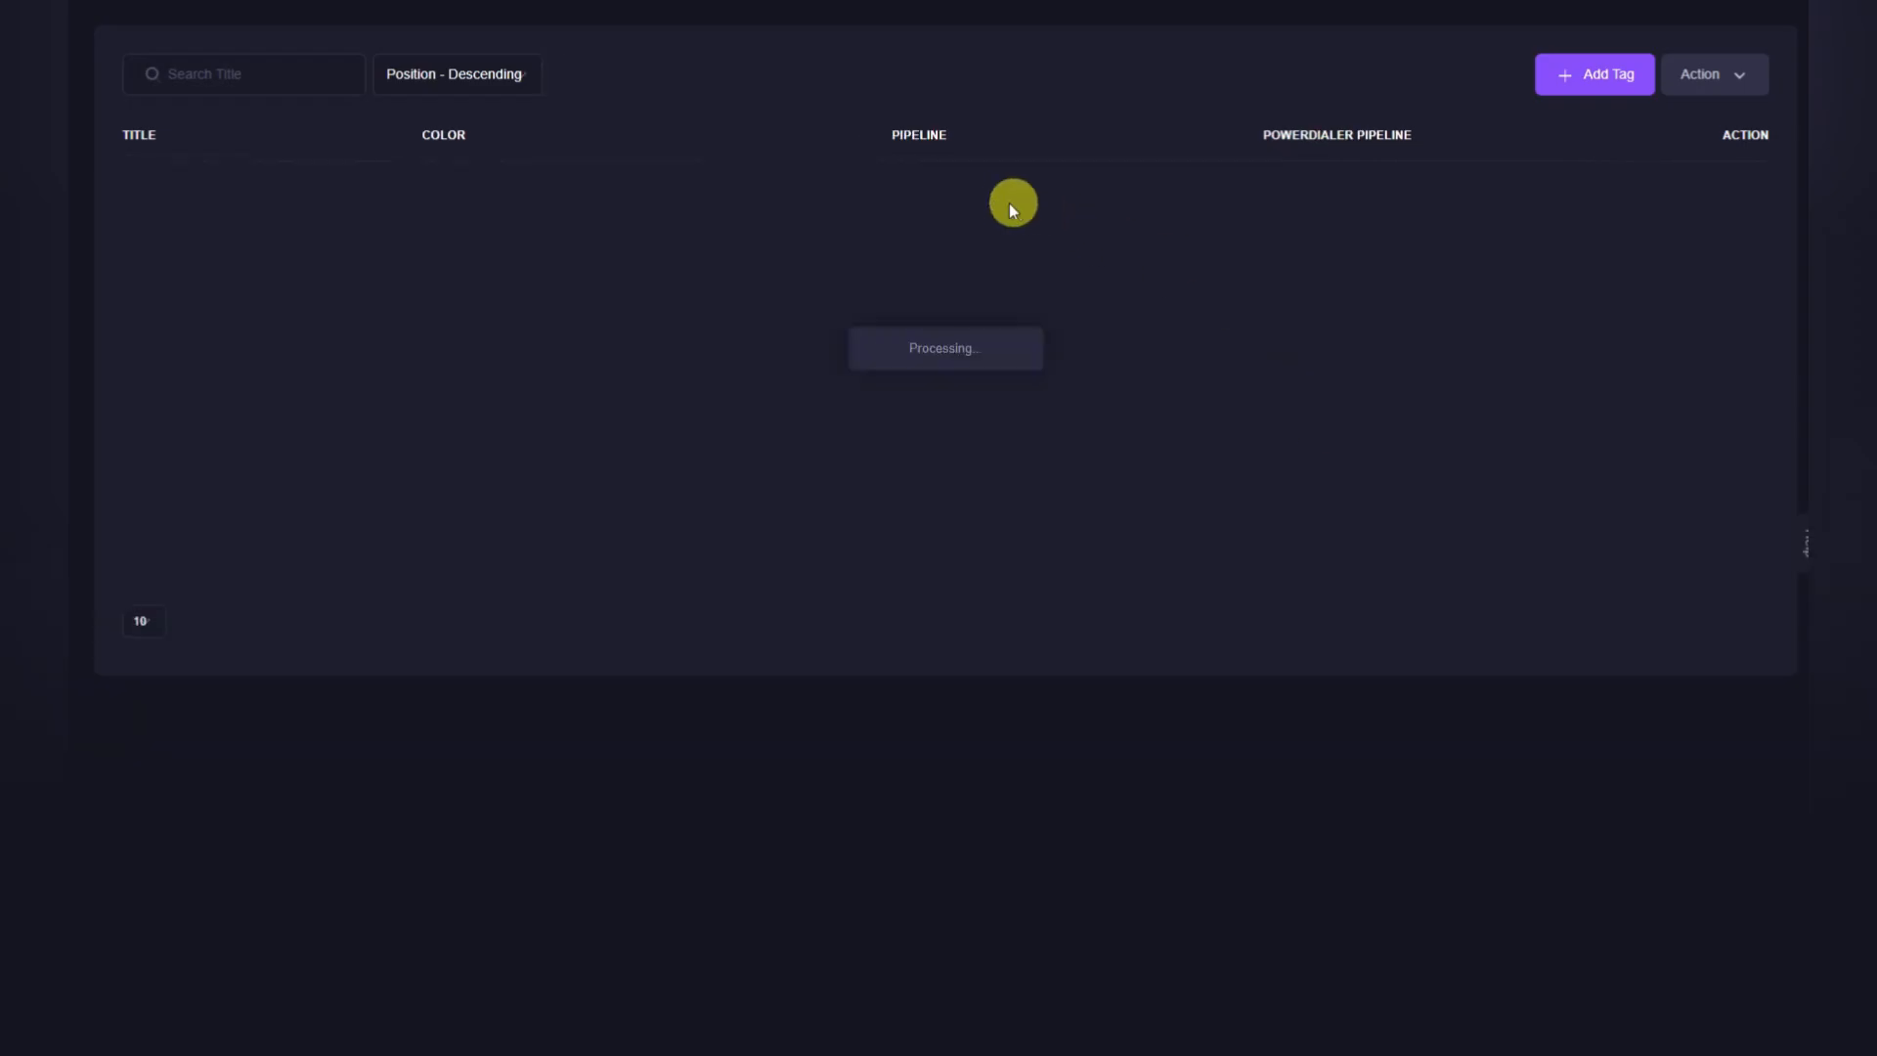
{"action": "key", "text": "ctrl+shift+Tab"}
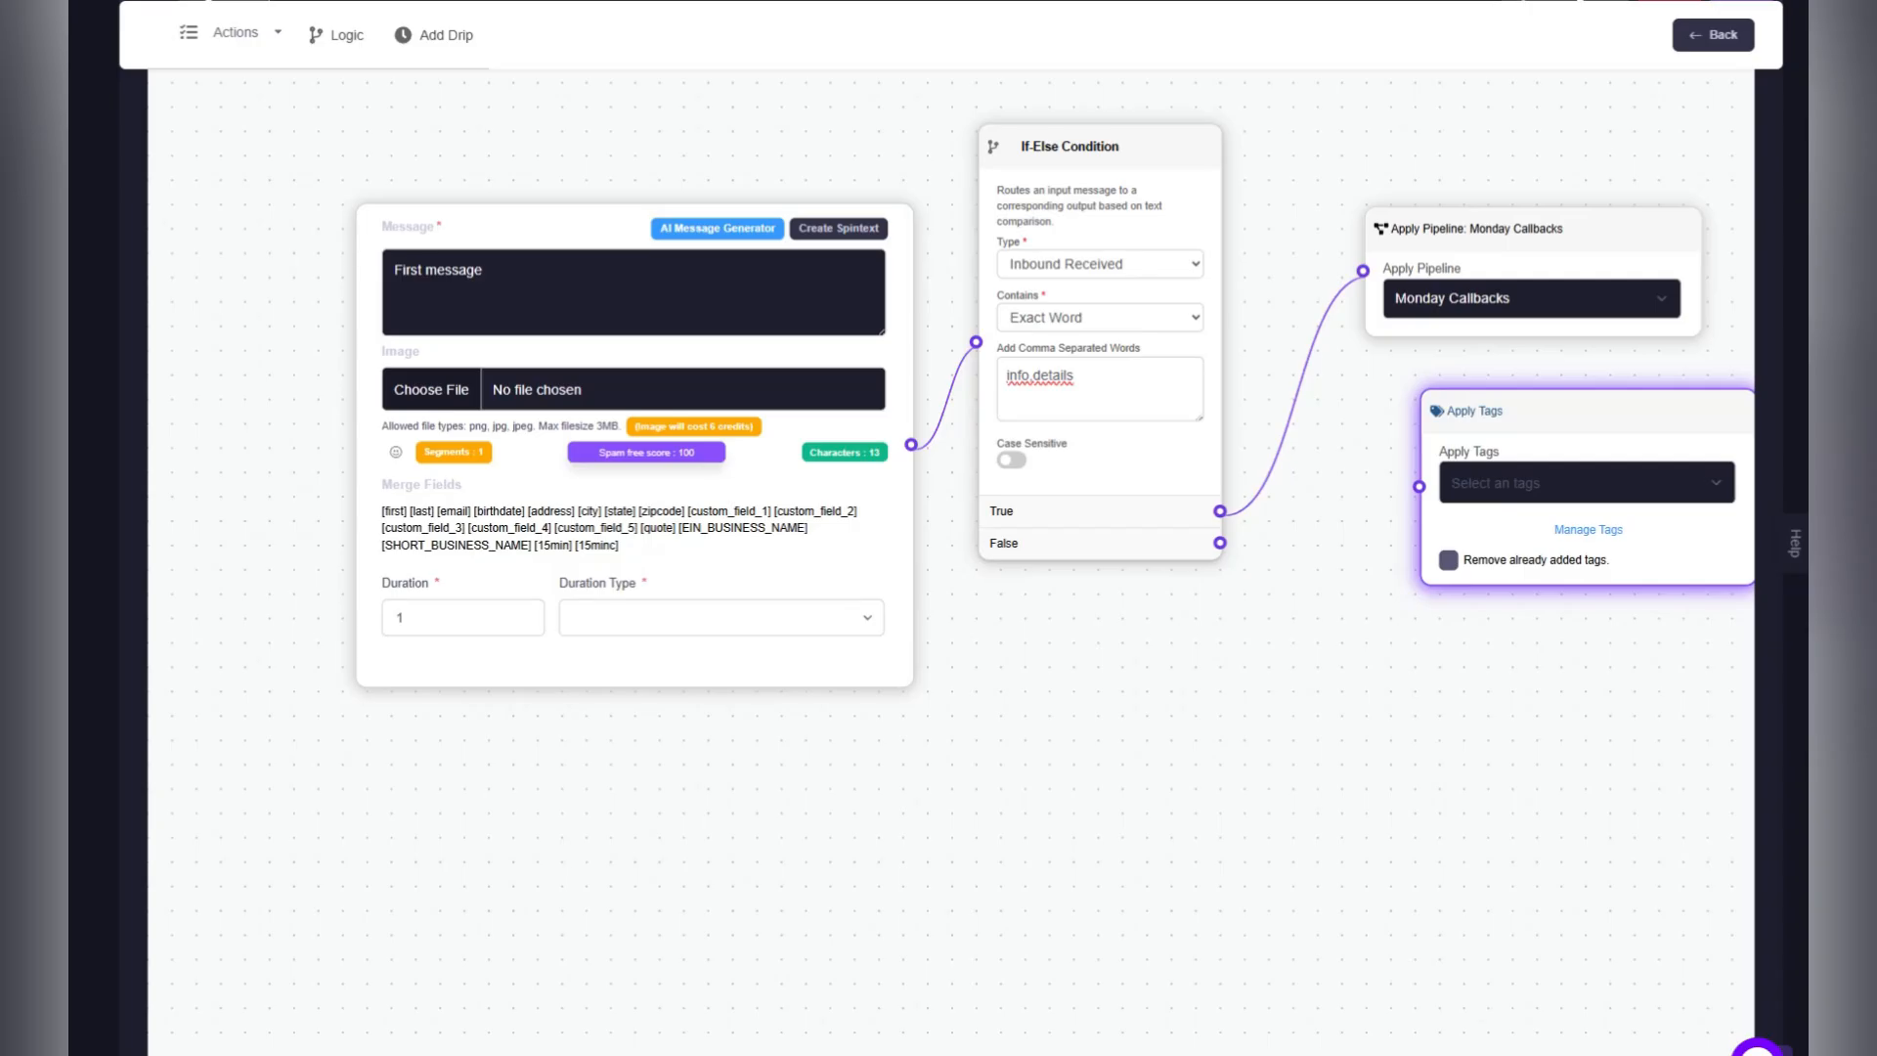
Set the Apply Tags node to hot_lead with already added tags removed, and connect it under Apply Pipeline to the condition's True output.
{"action": "left_click", "coordinate": [1465, 506]}
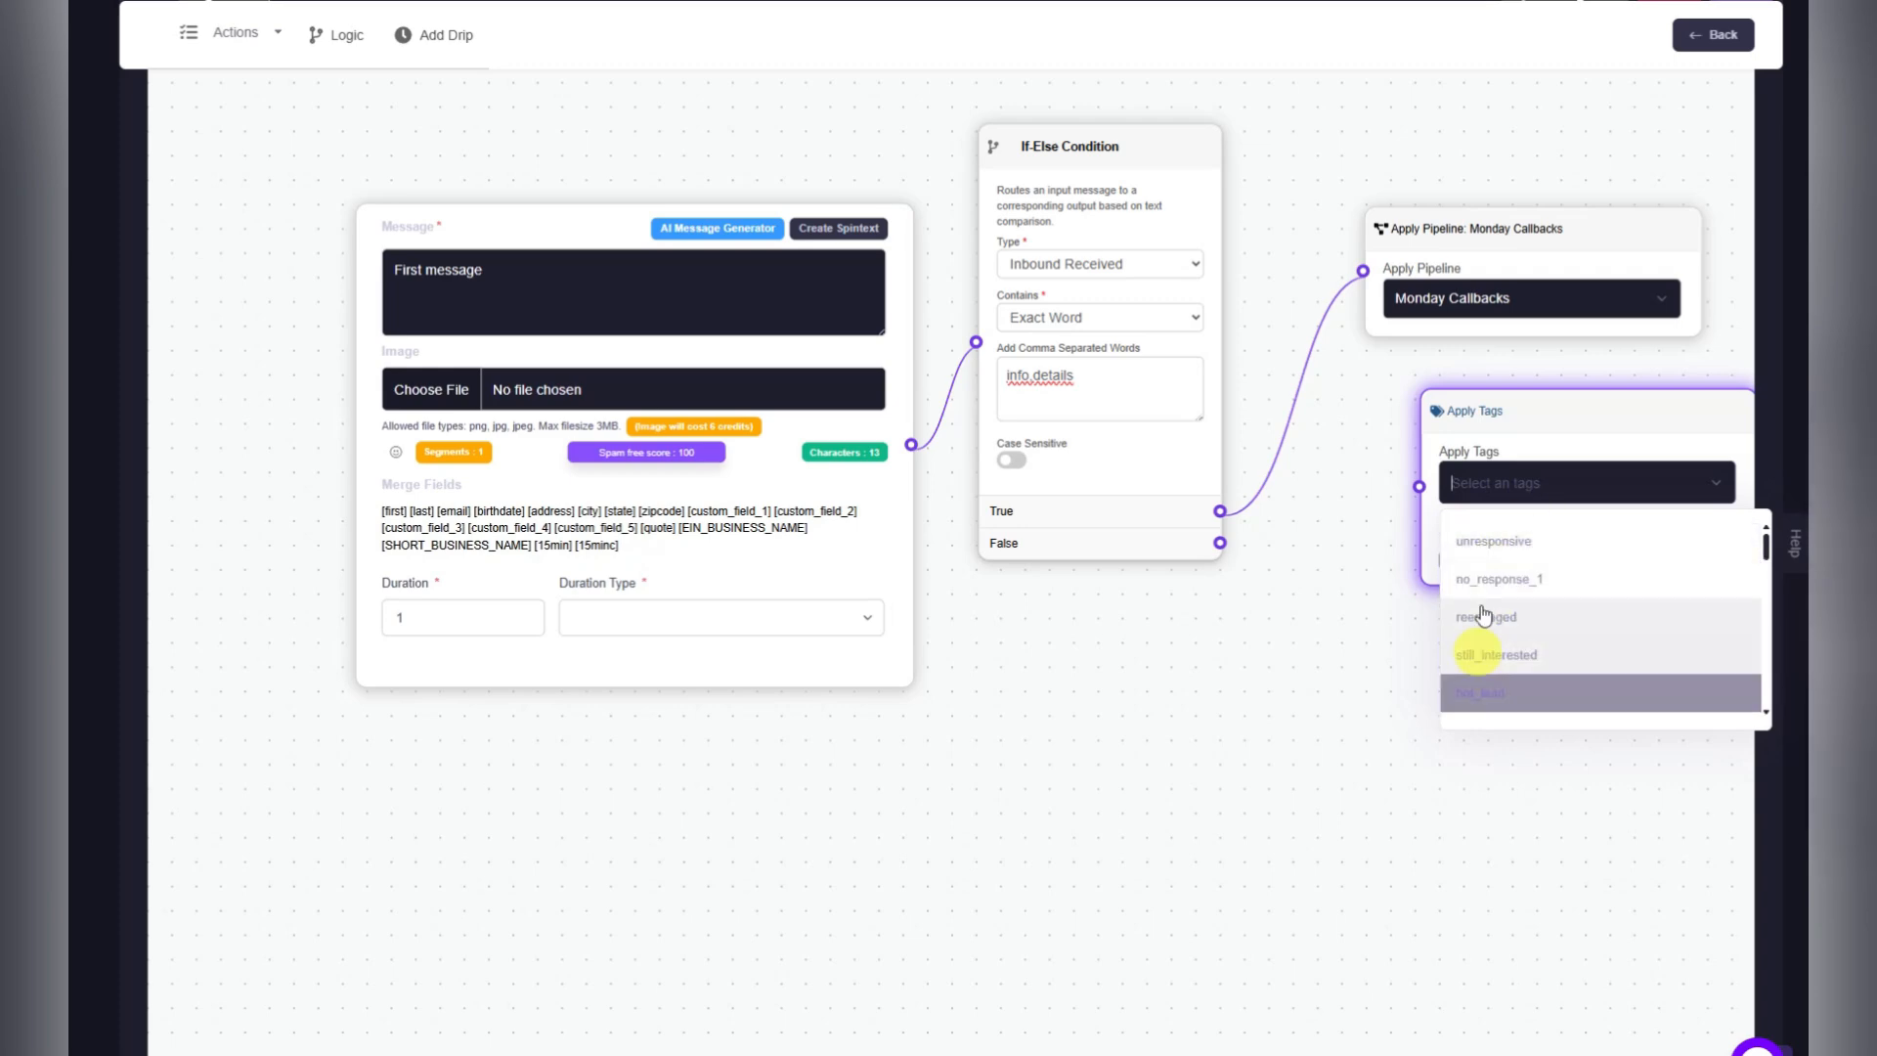
{"action": "left_click", "coordinate": [1520, 422]}
{"action": "left_click", "coordinate": [1495, 482]}
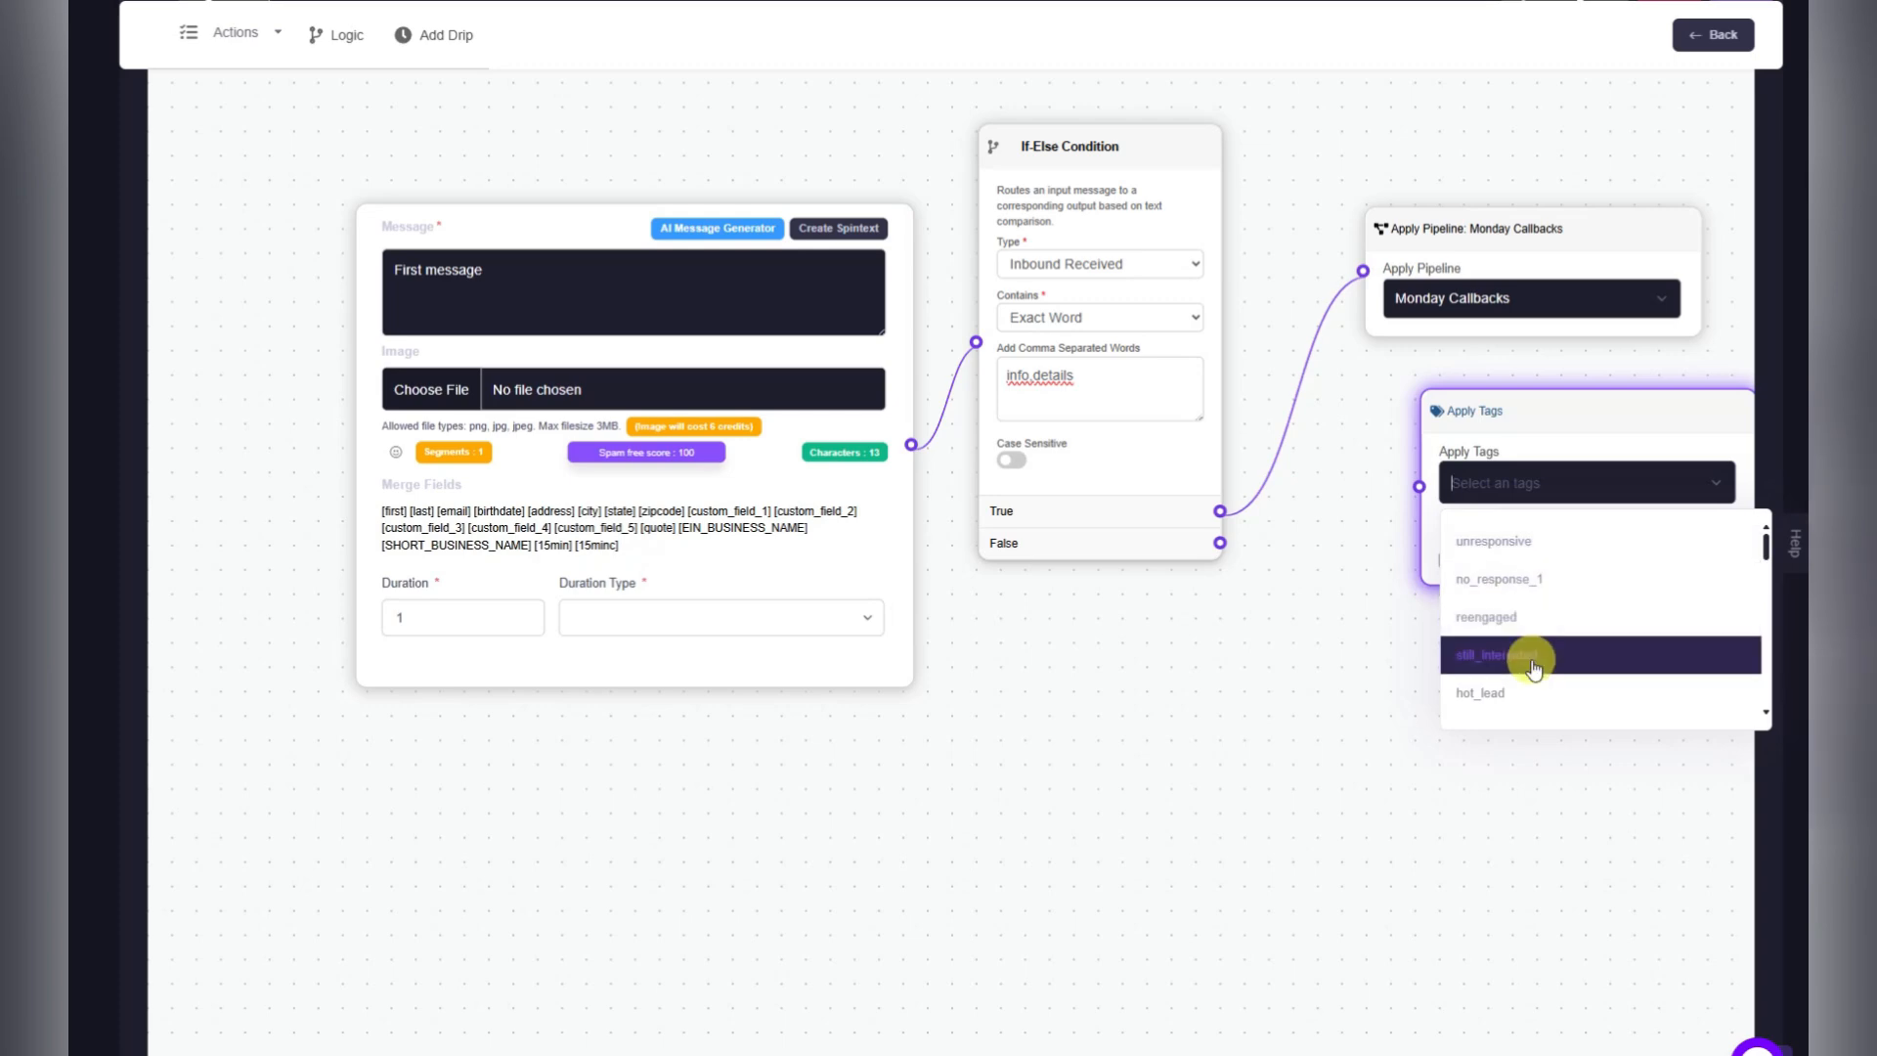
{"action": "left_click", "coordinate": [1504, 692]}
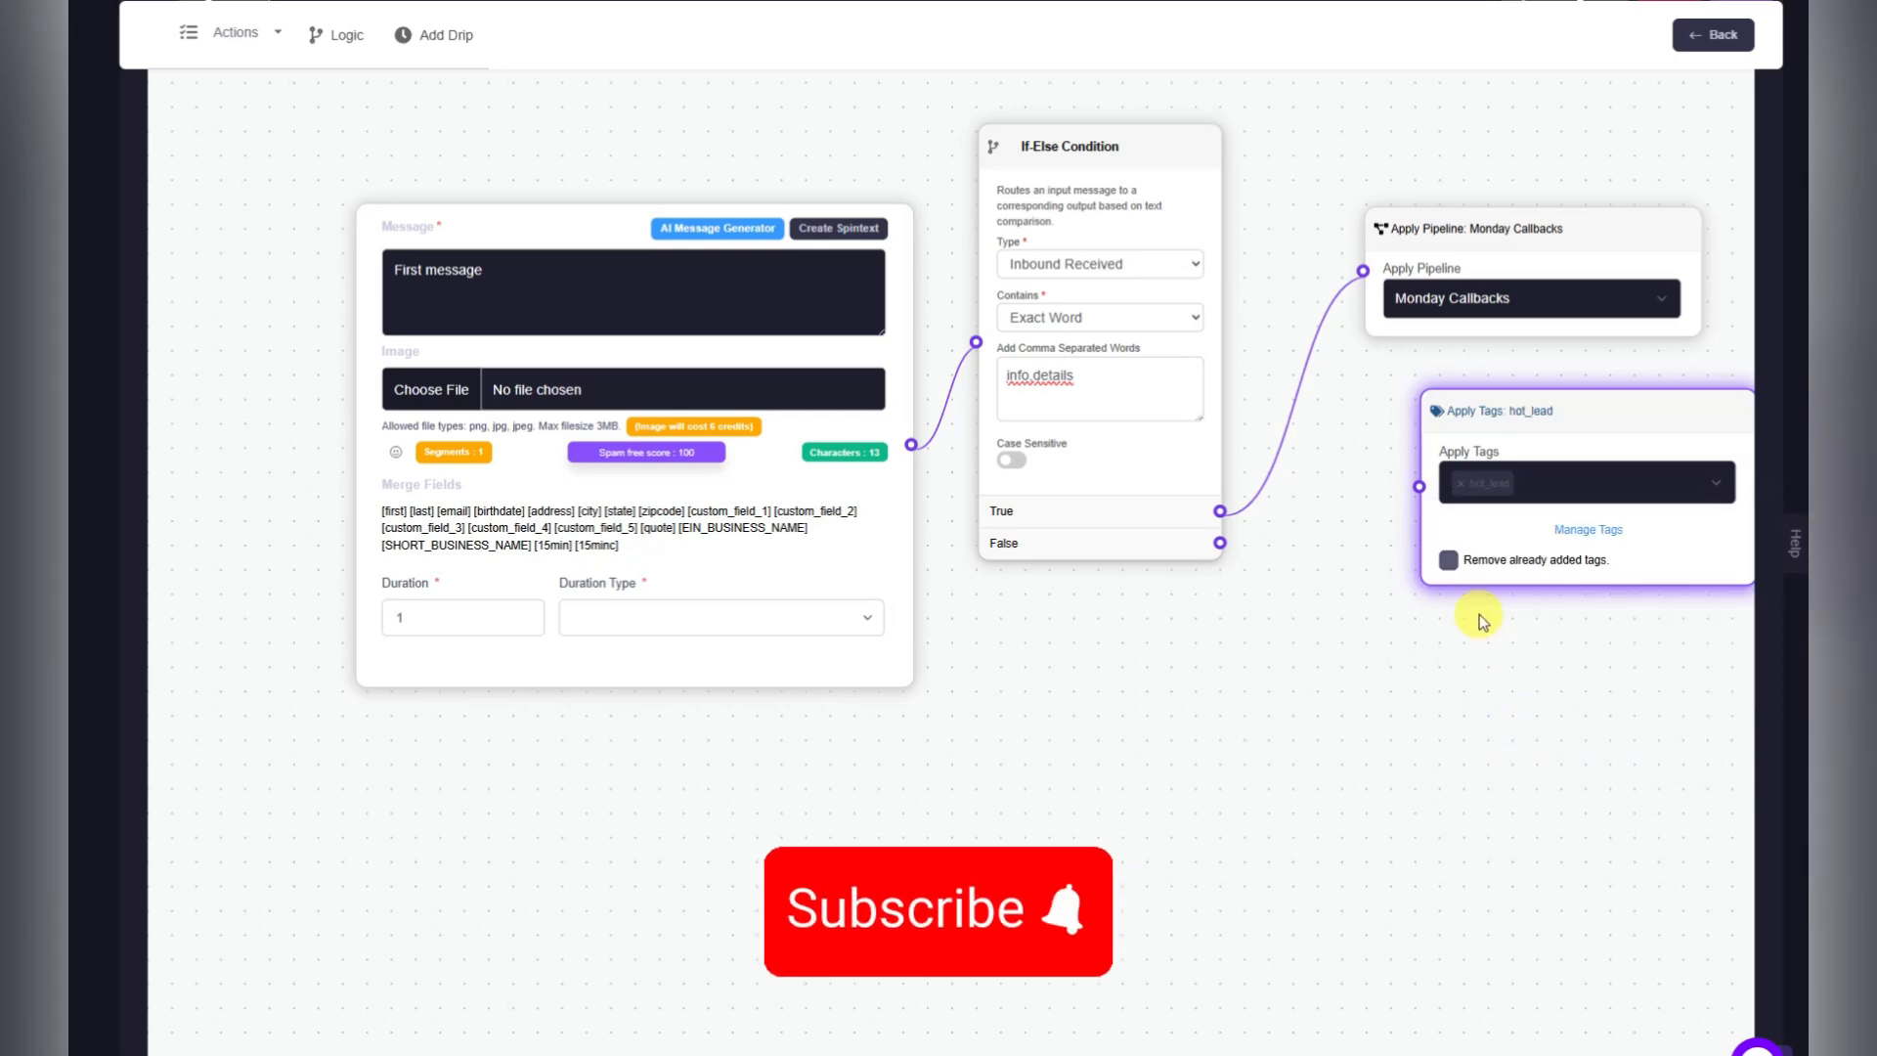
{"action": "left_click", "coordinate": [1448, 559]}
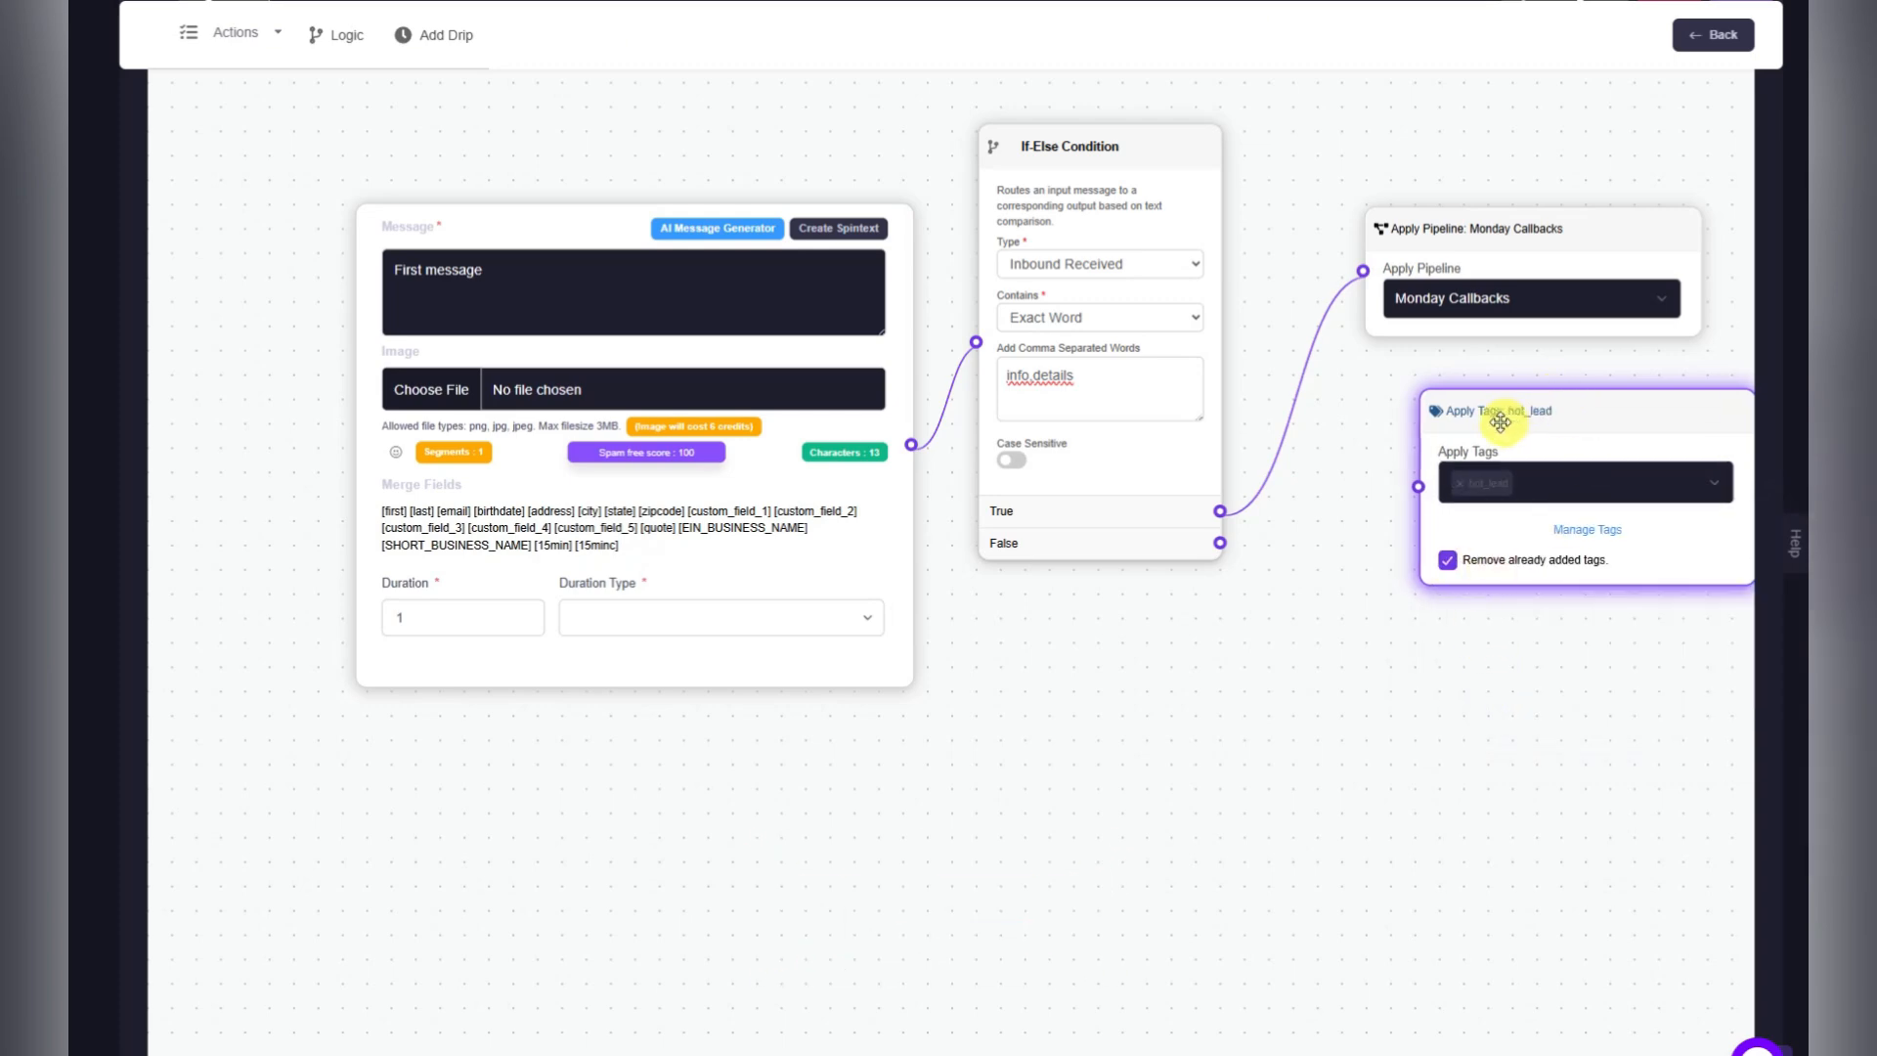
{"action": "left_click_drag", "start_coordinate": [1500, 415], "coordinate": [1441, 389]}
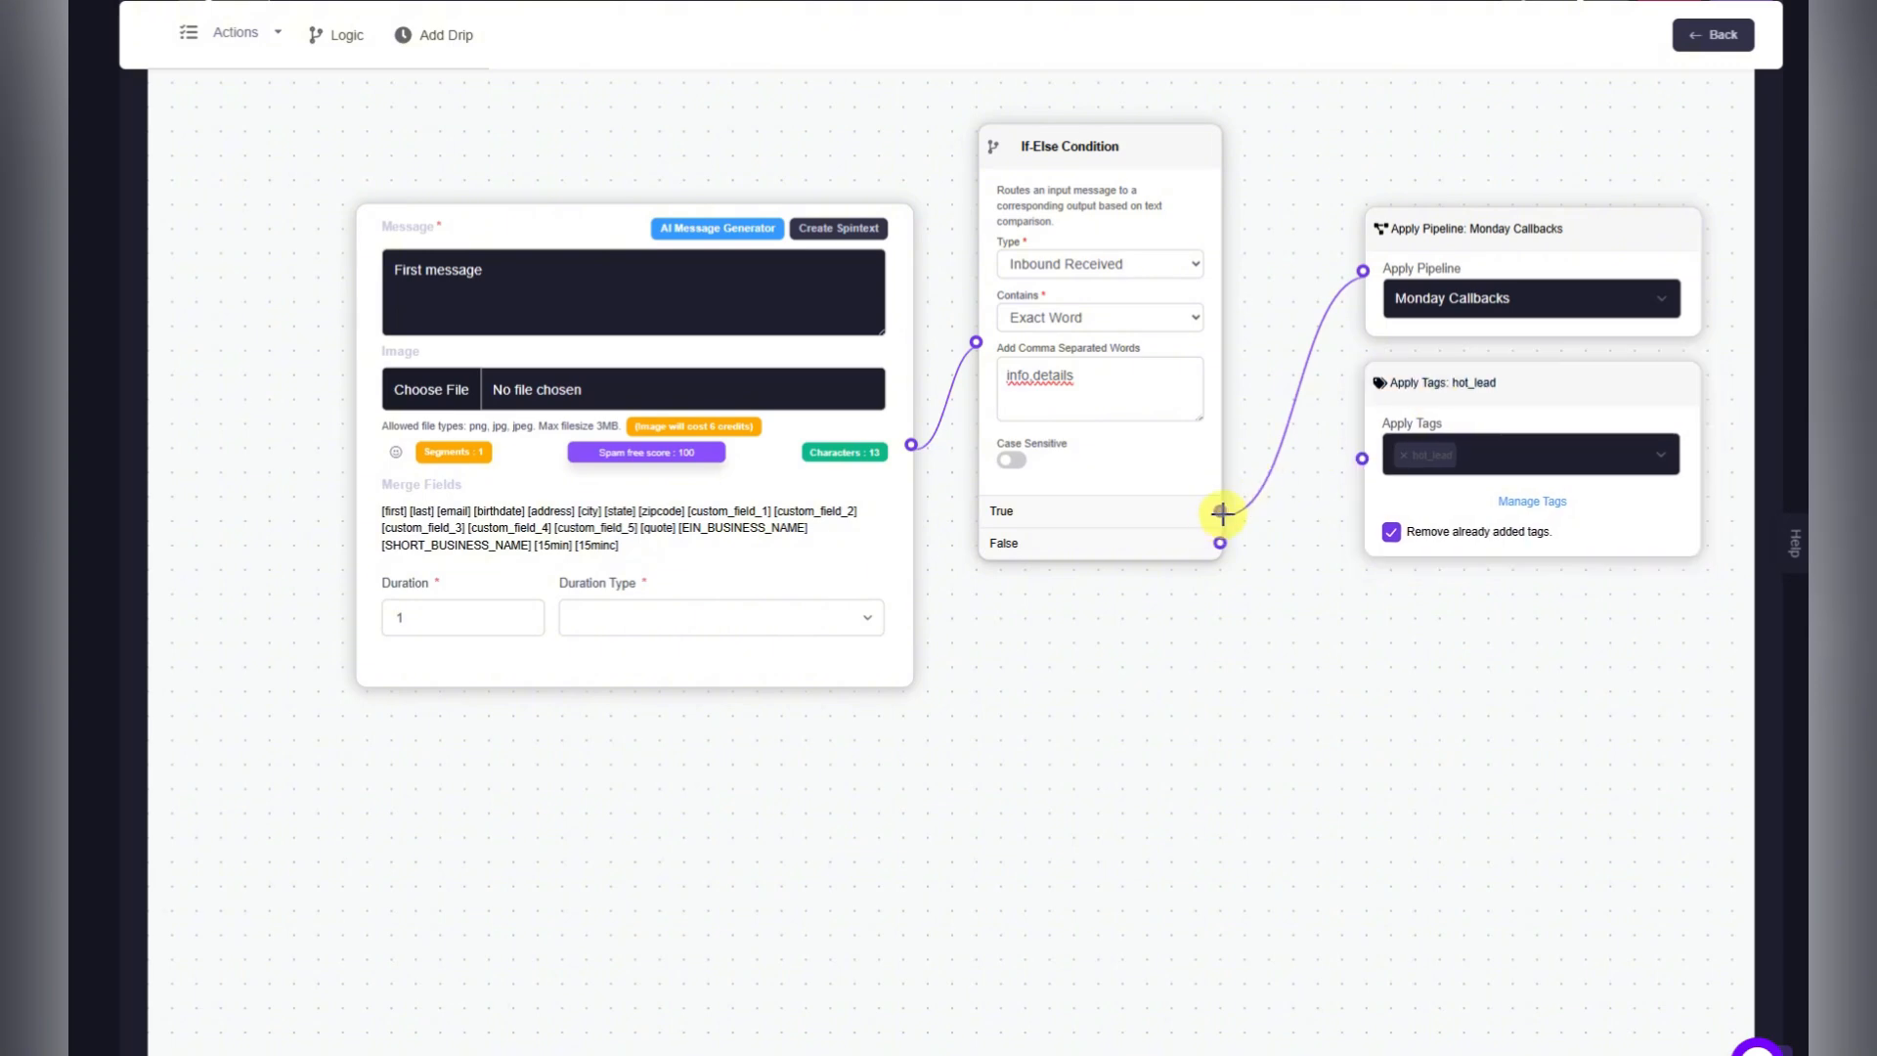
{"action": "left_click_drag", "start_coordinate": [1219, 512], "coordinate": [1363, 458]}
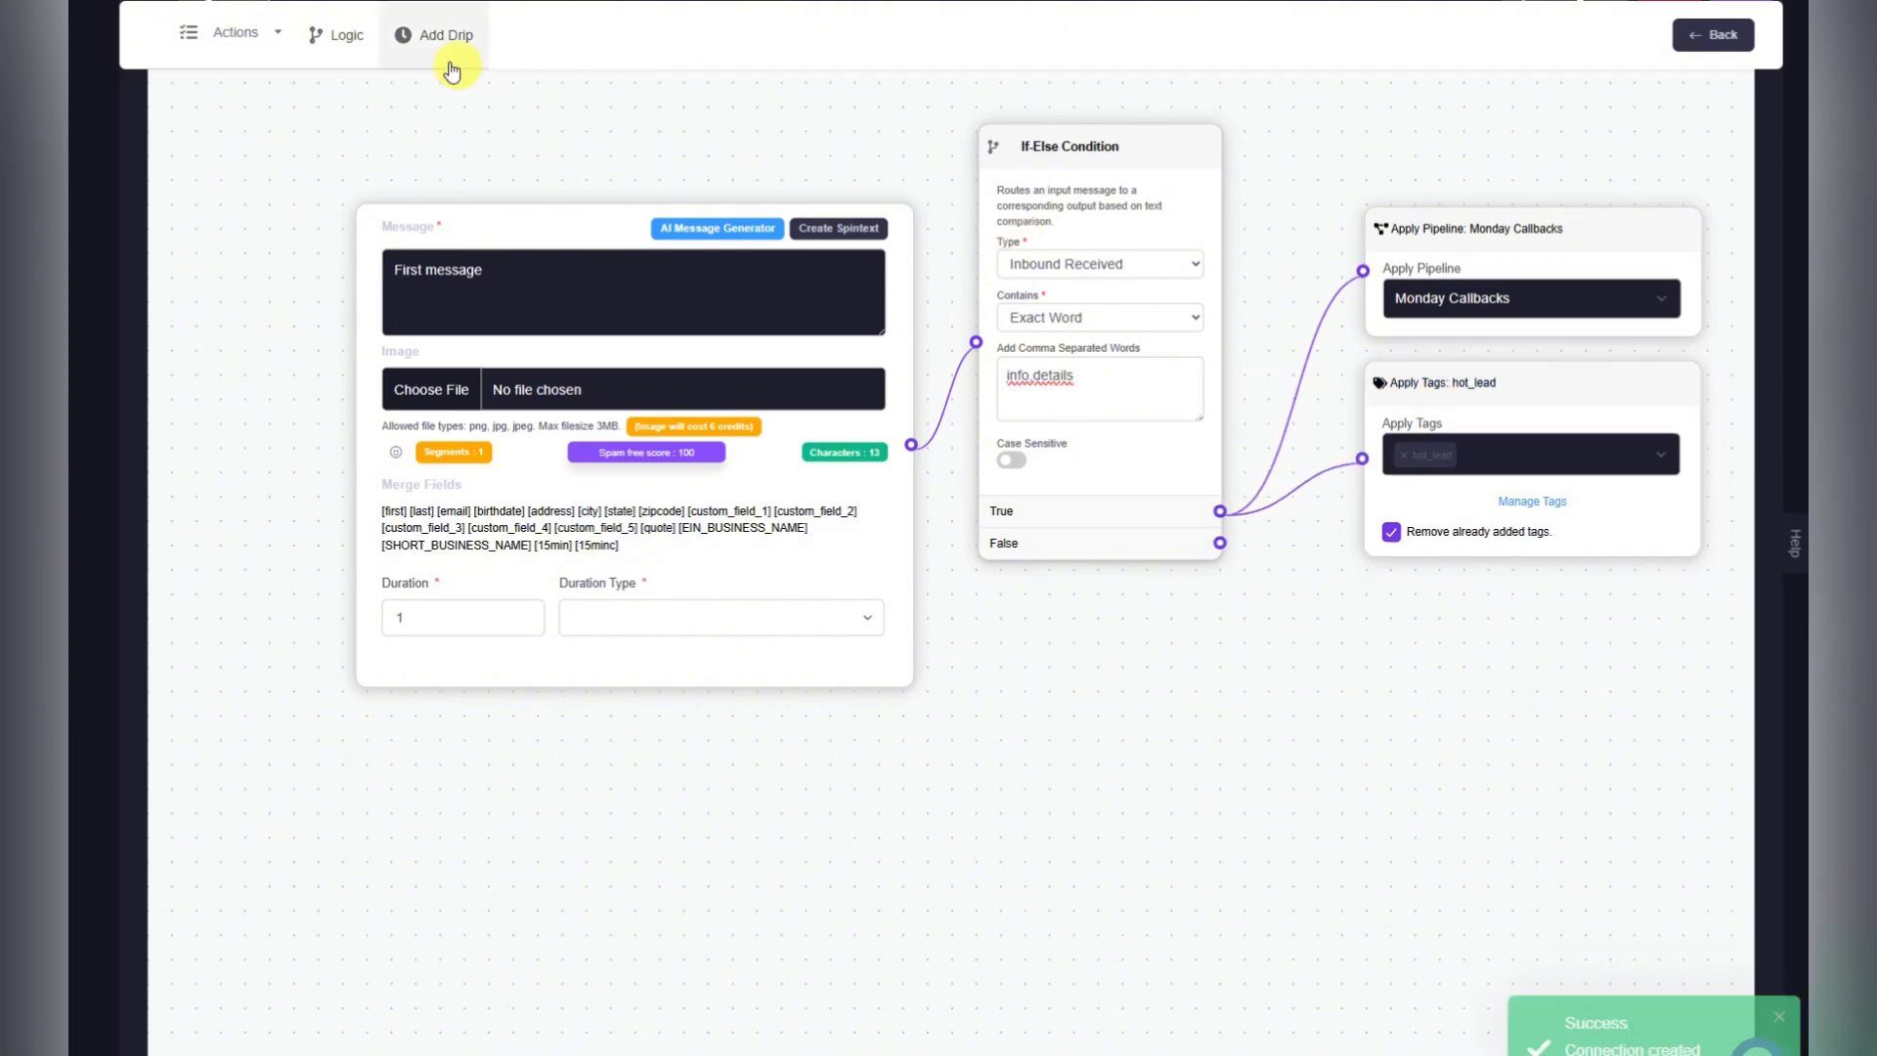
Add a drip message node below Apply Tags with the text "THats great, can i send you my calendar link to scheaule a call?".
{"action": "left_click_drag", "start_coordinate": [430, 35], "coordinate": [1388, 593]}
{"action": "left_click_drag", "start_coordinate": [1157, 709], "coordinate": [890, 596]}
{"action": "left_click_drag", "start_coordinate": [1159, 453], "coordinate": [1205, 452]}
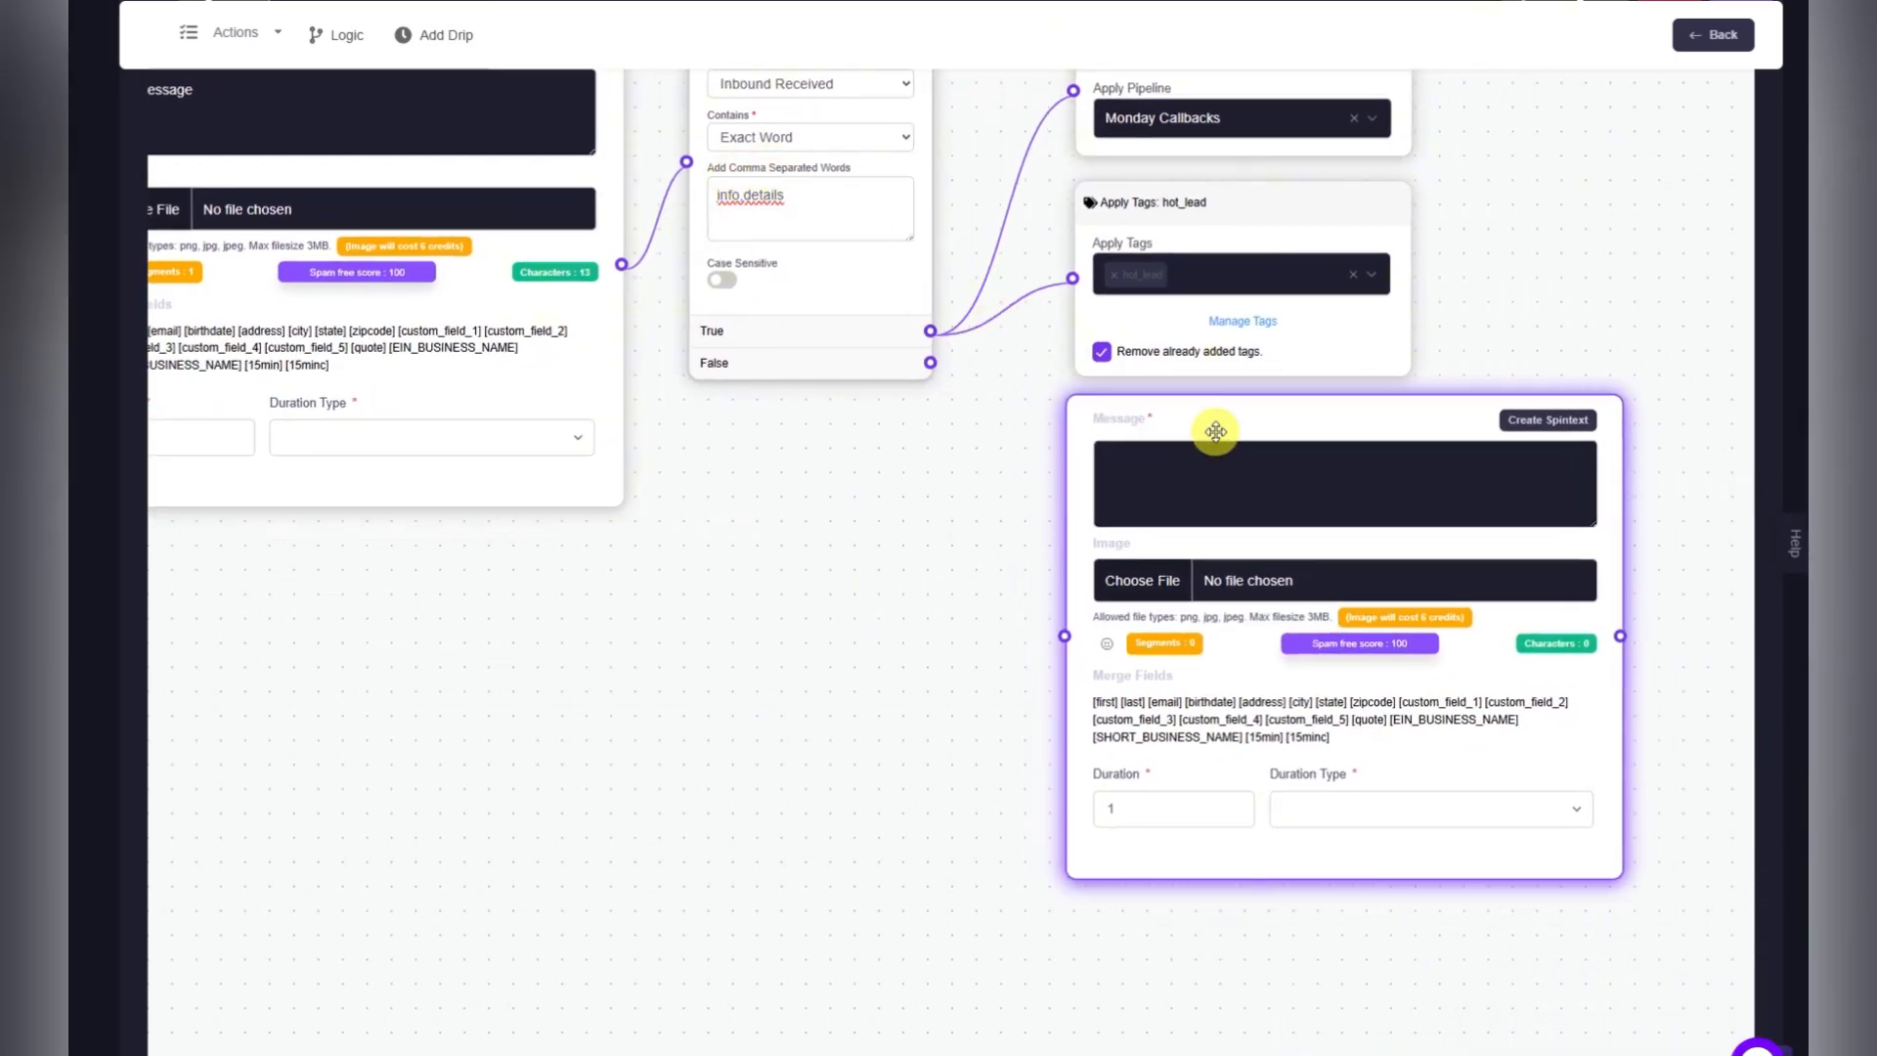
{"action": "type", "text": "THat"}
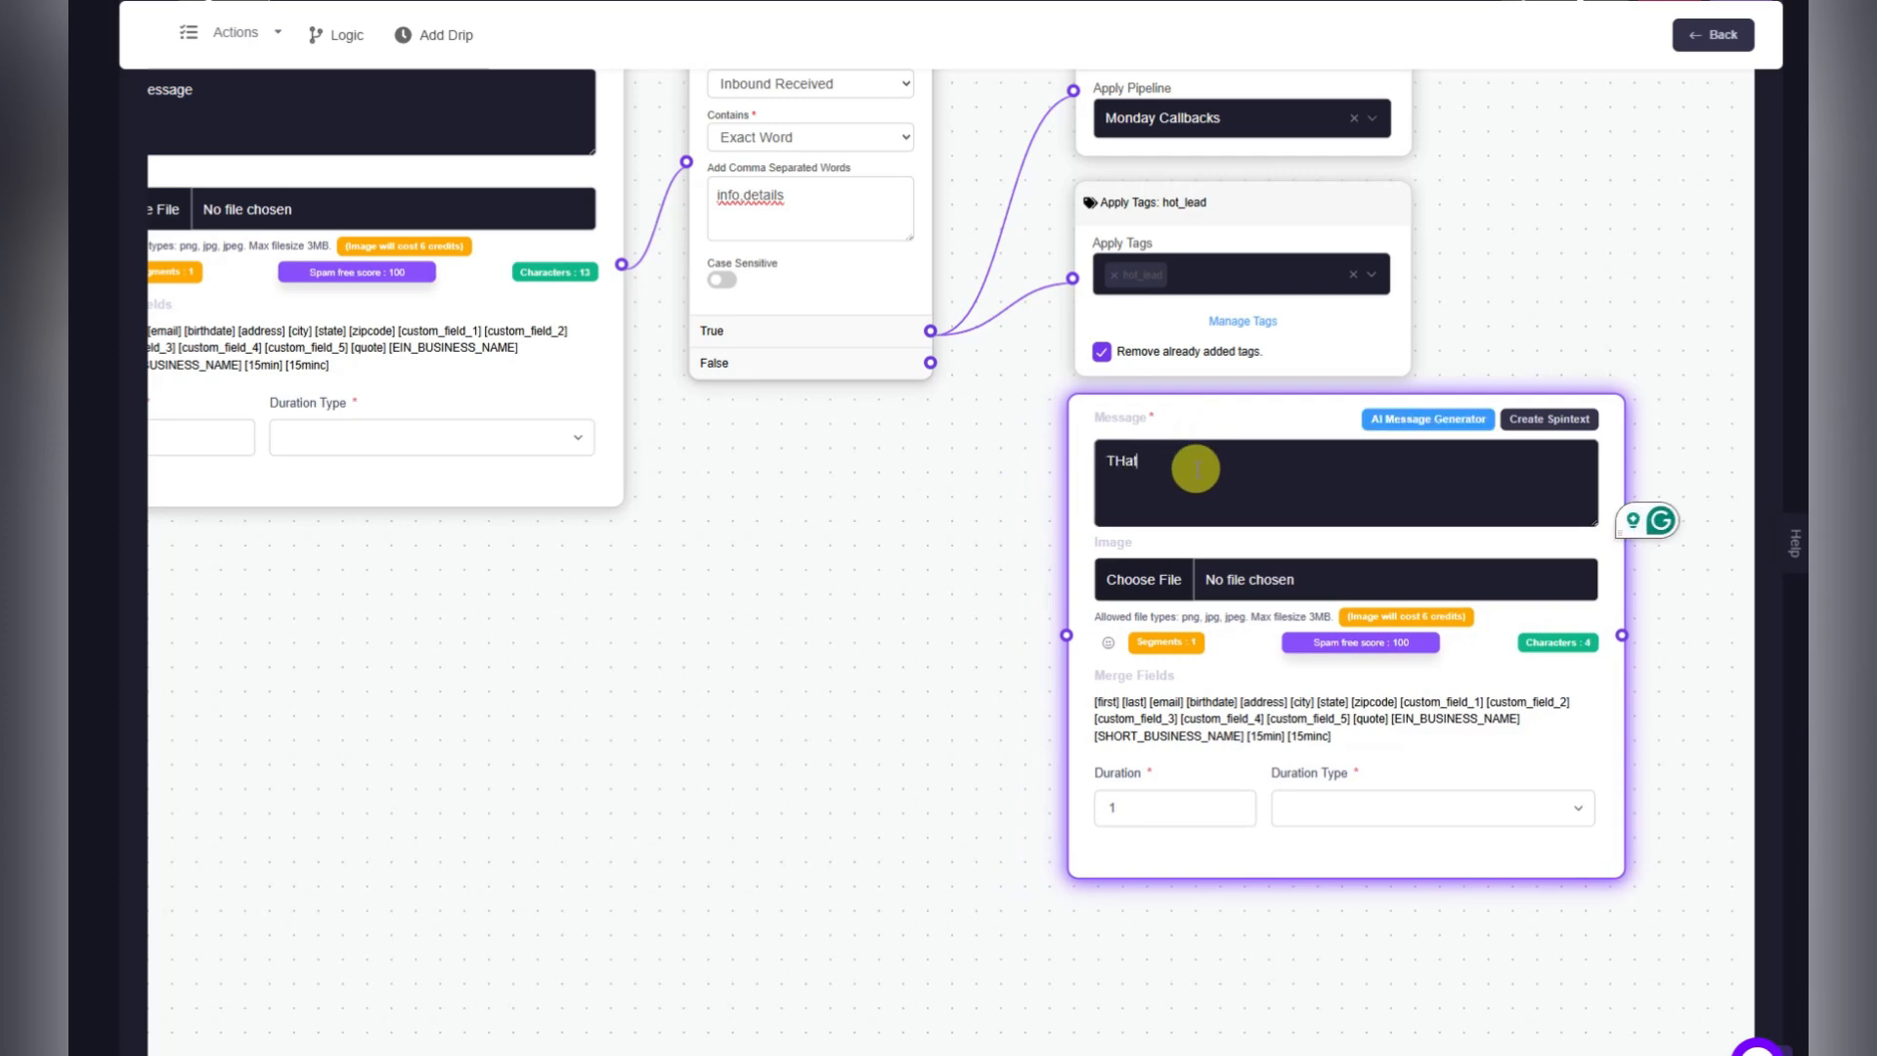
{"action": "type", "text": "s great, "}
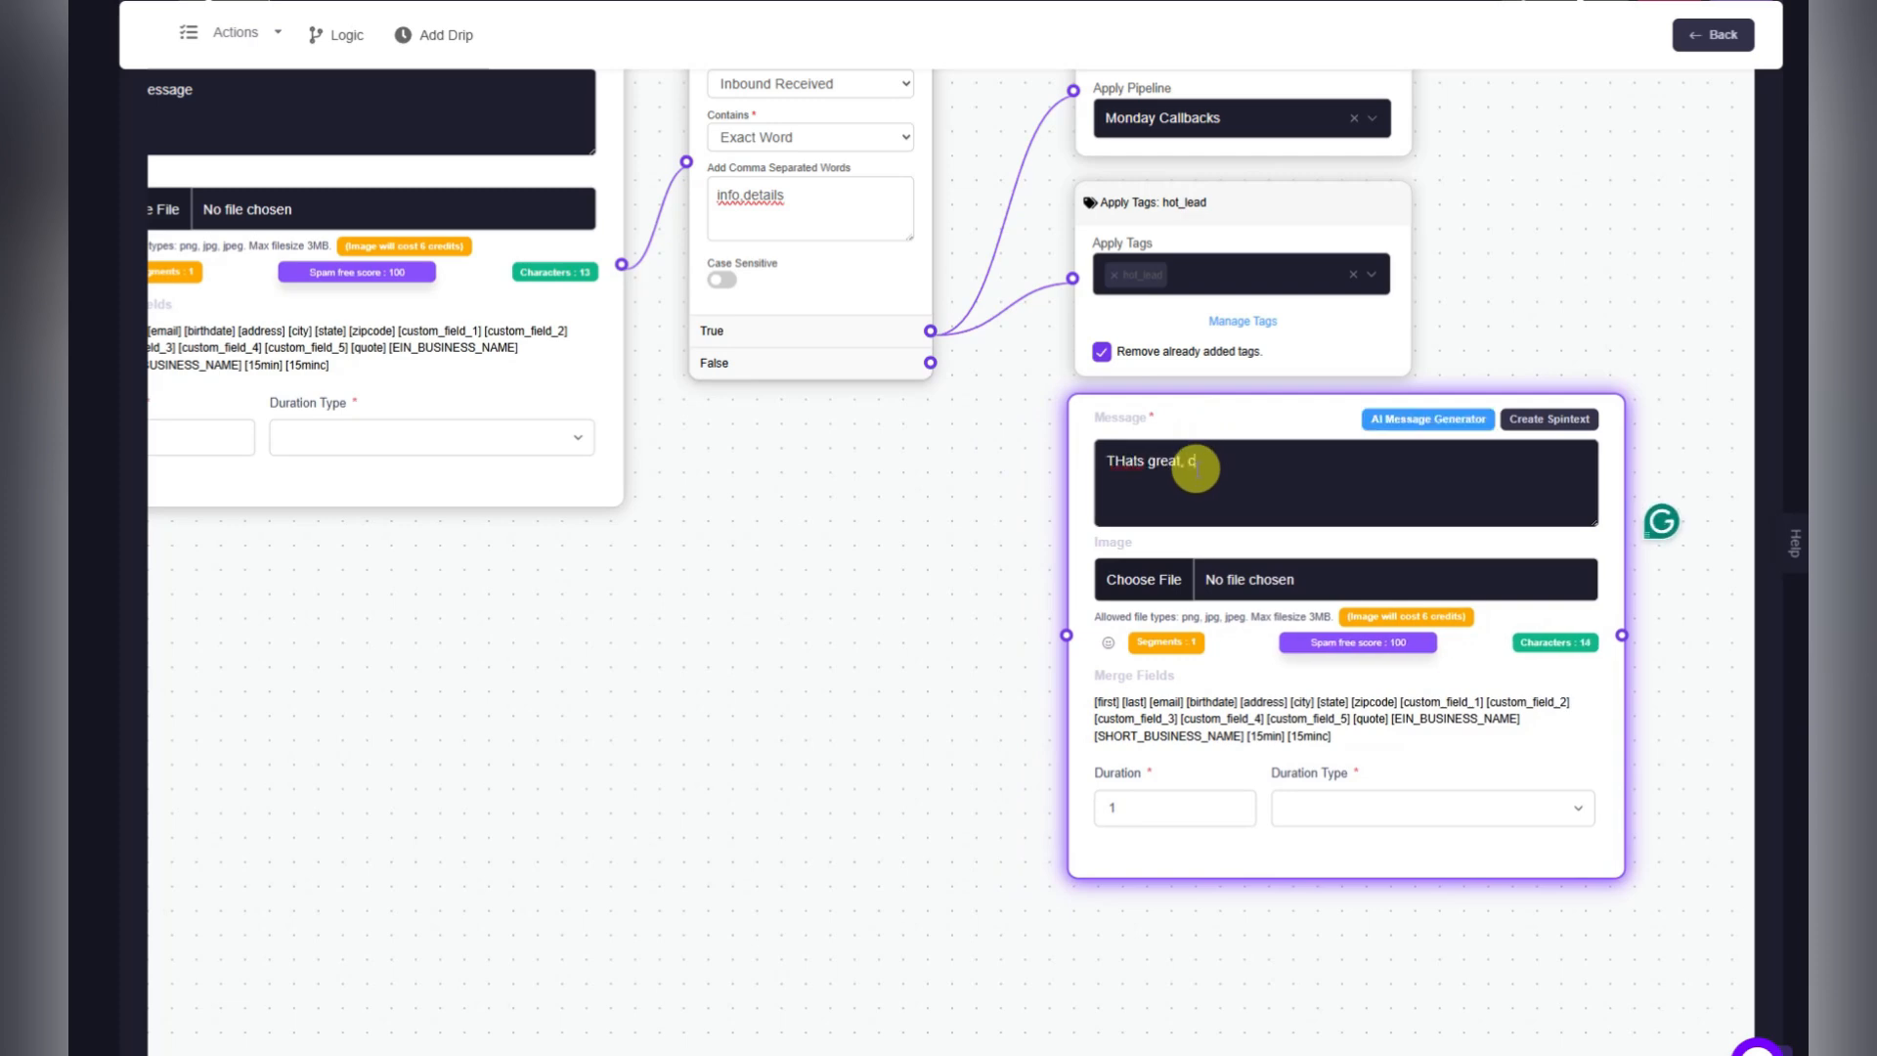
{"action": "type", "text": "can"}
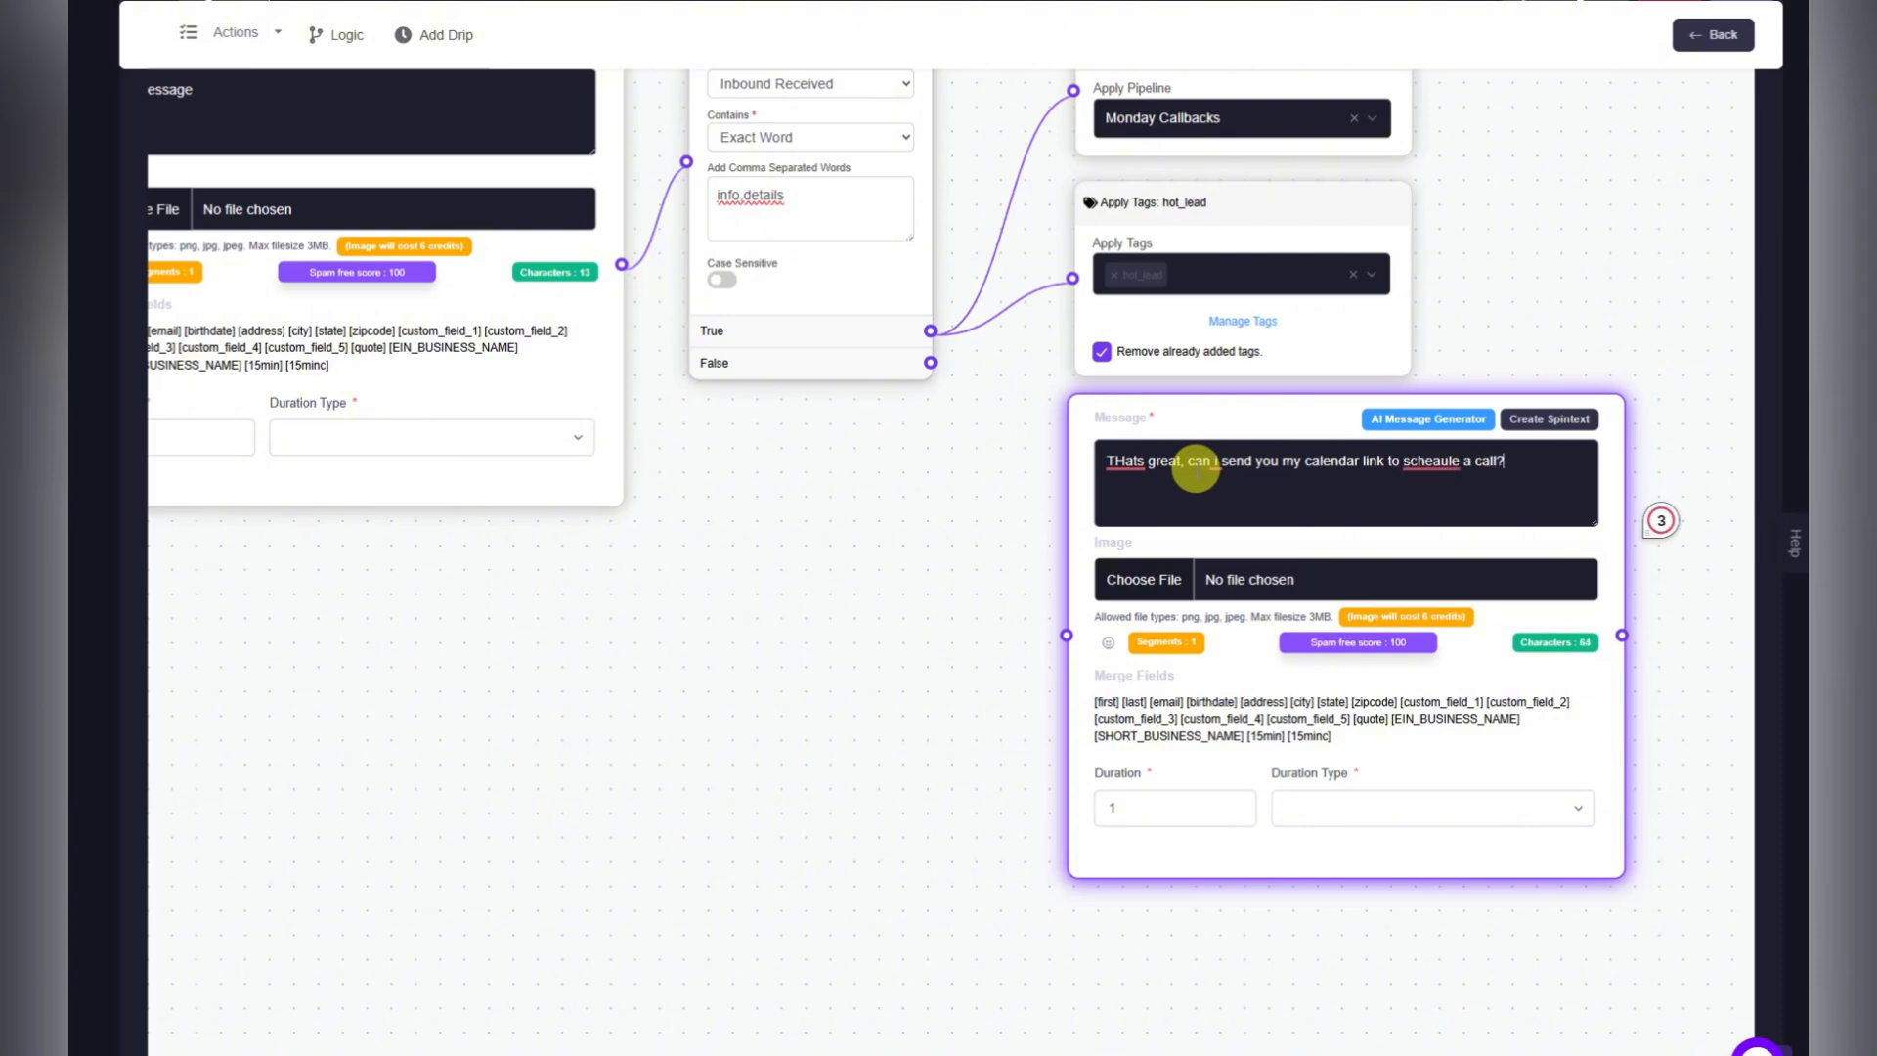
Correct the new message to "That's great. Can I send you my calendar link to schedule a call?" and append the [15min] merge field.
{"action": "right_click", "coordinate": [1126, 463]}
{"action": "left_click", "coordinate": [1136, 511]}
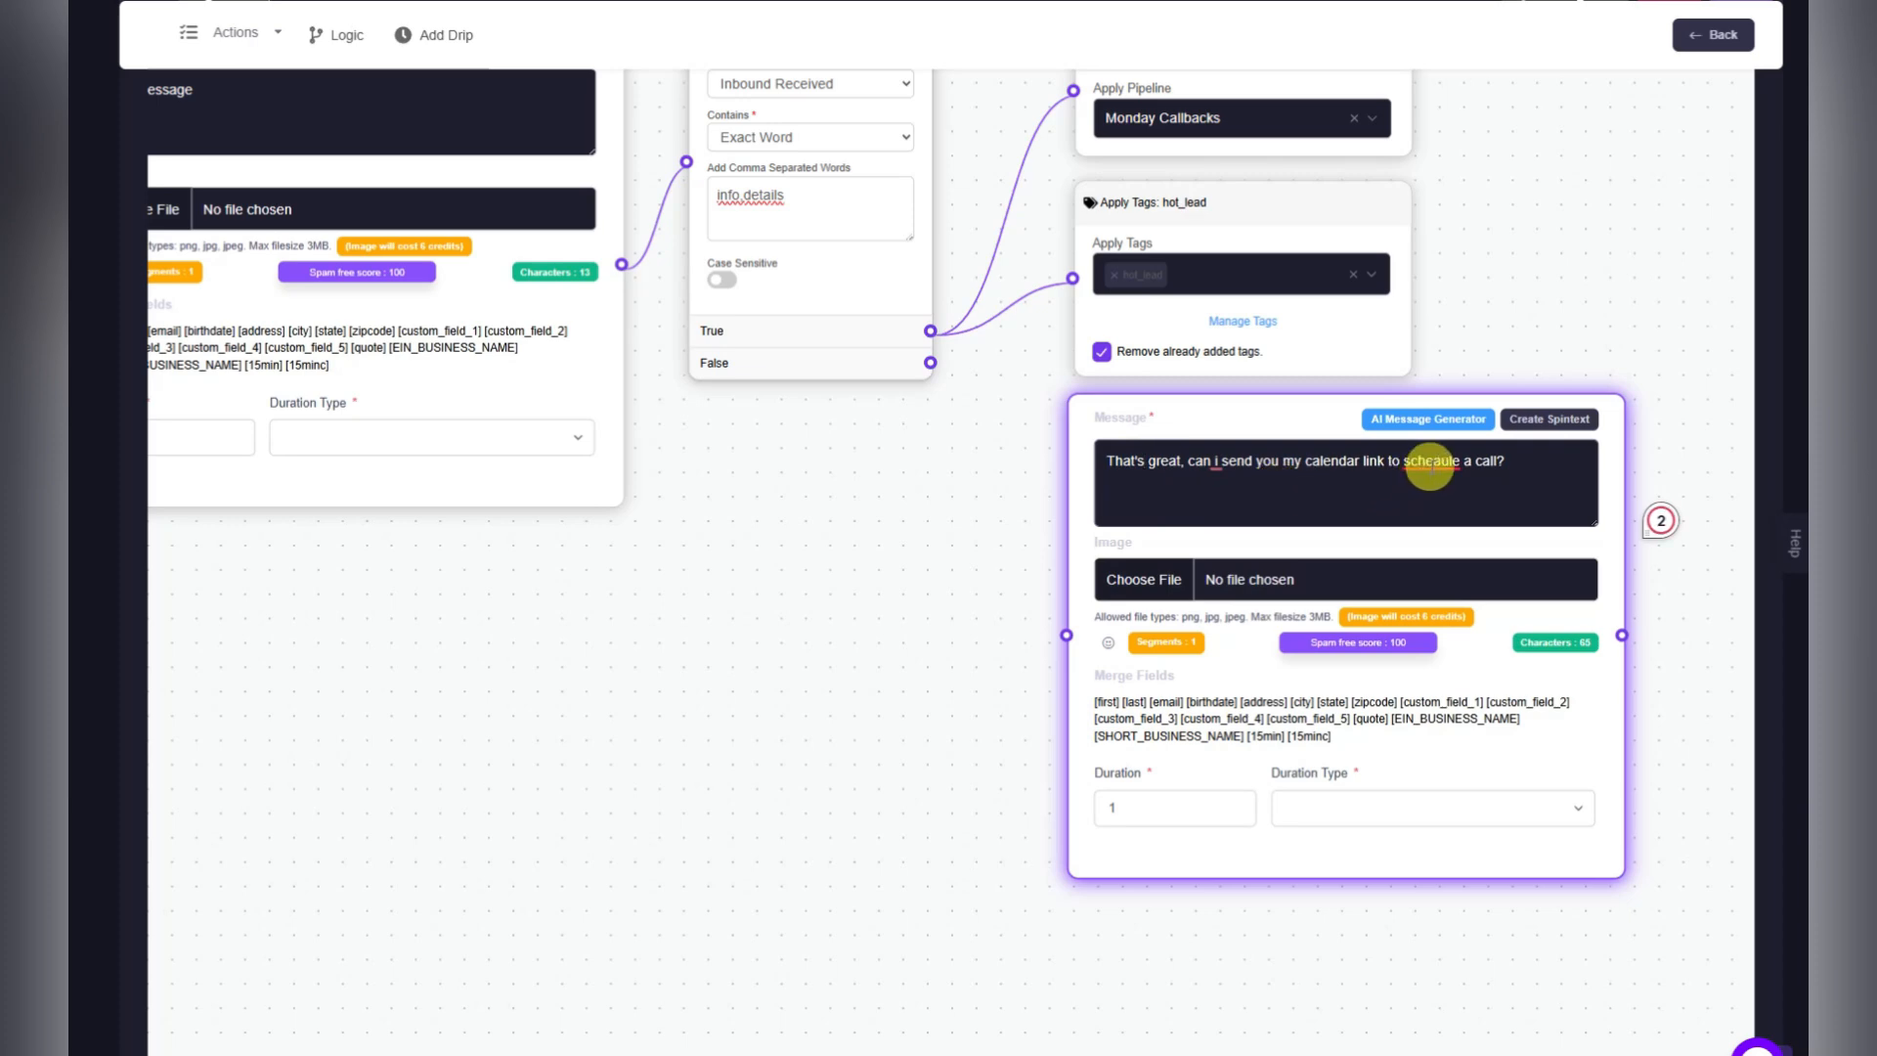
{"action": "left_click", "coordinate": [1429, 467]}
{"action": "left_click", "coordinate": [1437, 503]}
{"action": "left_click", "coordinate": [1217, 462]}
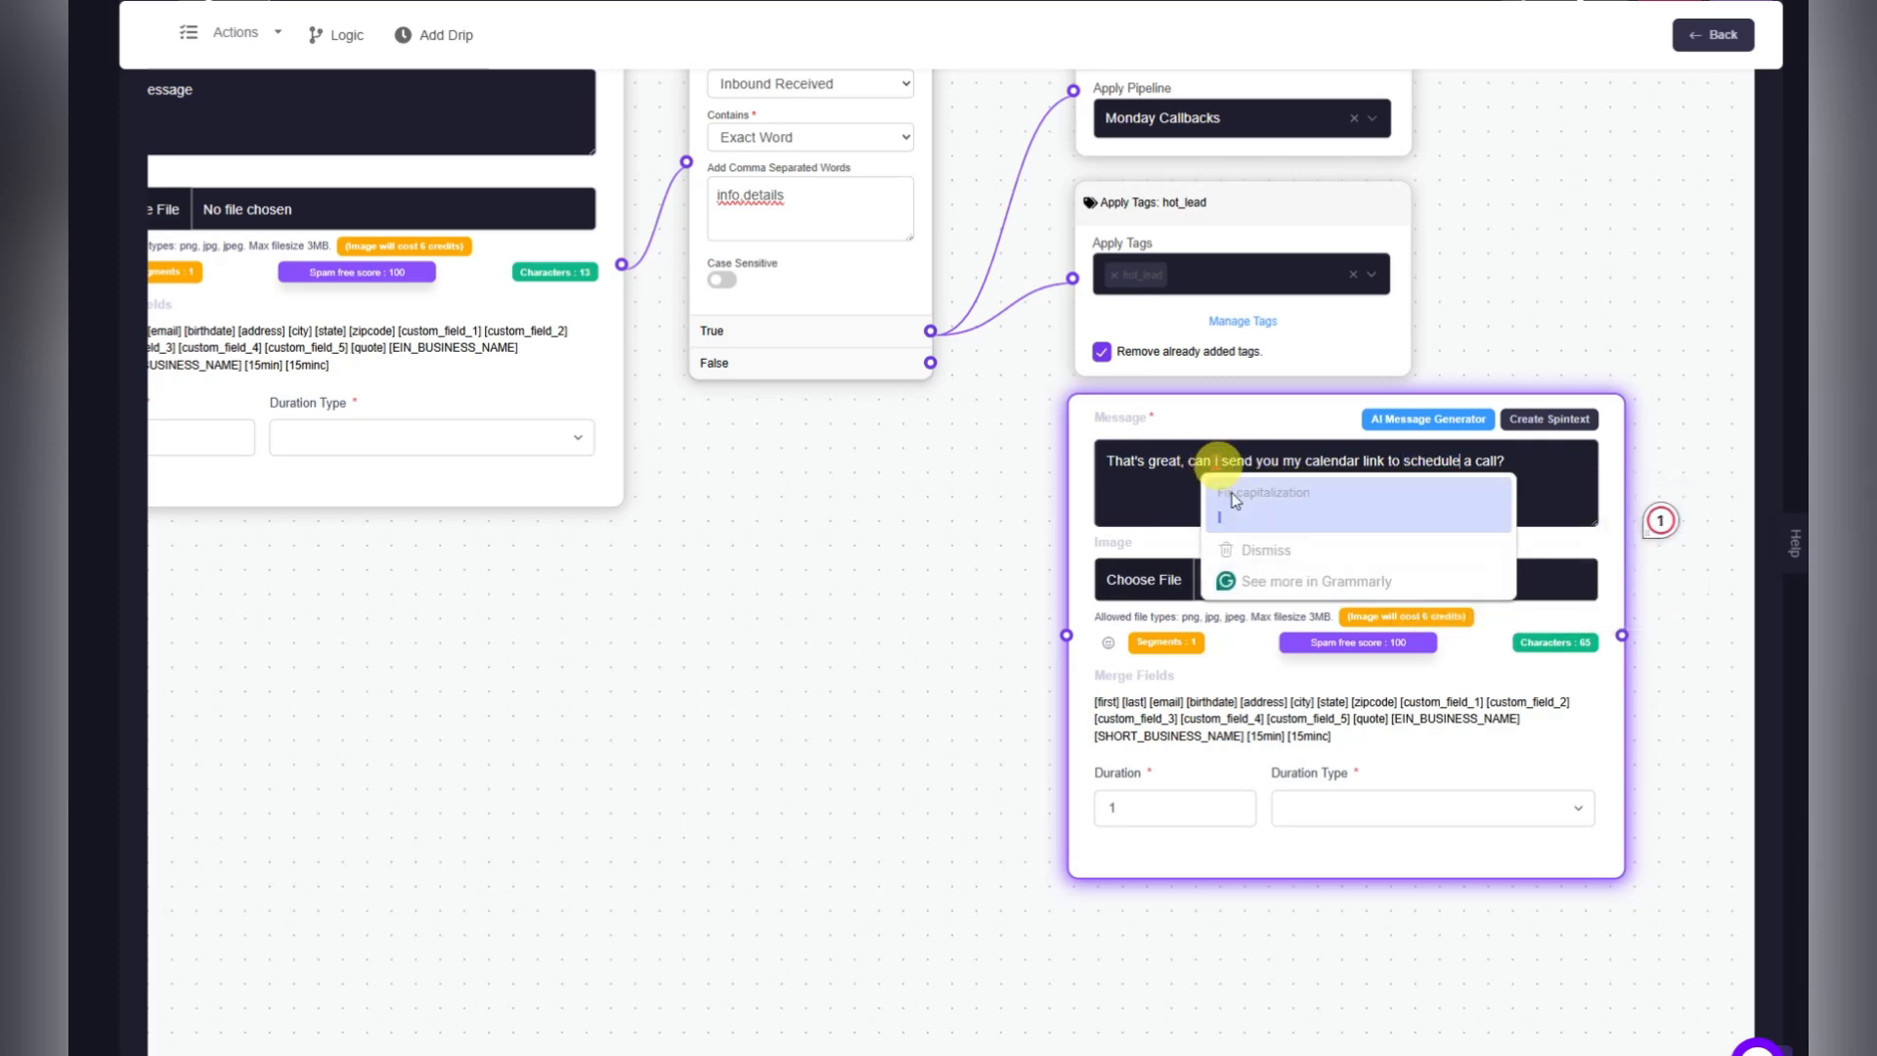
{"action": "left_click", "coordinate": [1232, 501]}
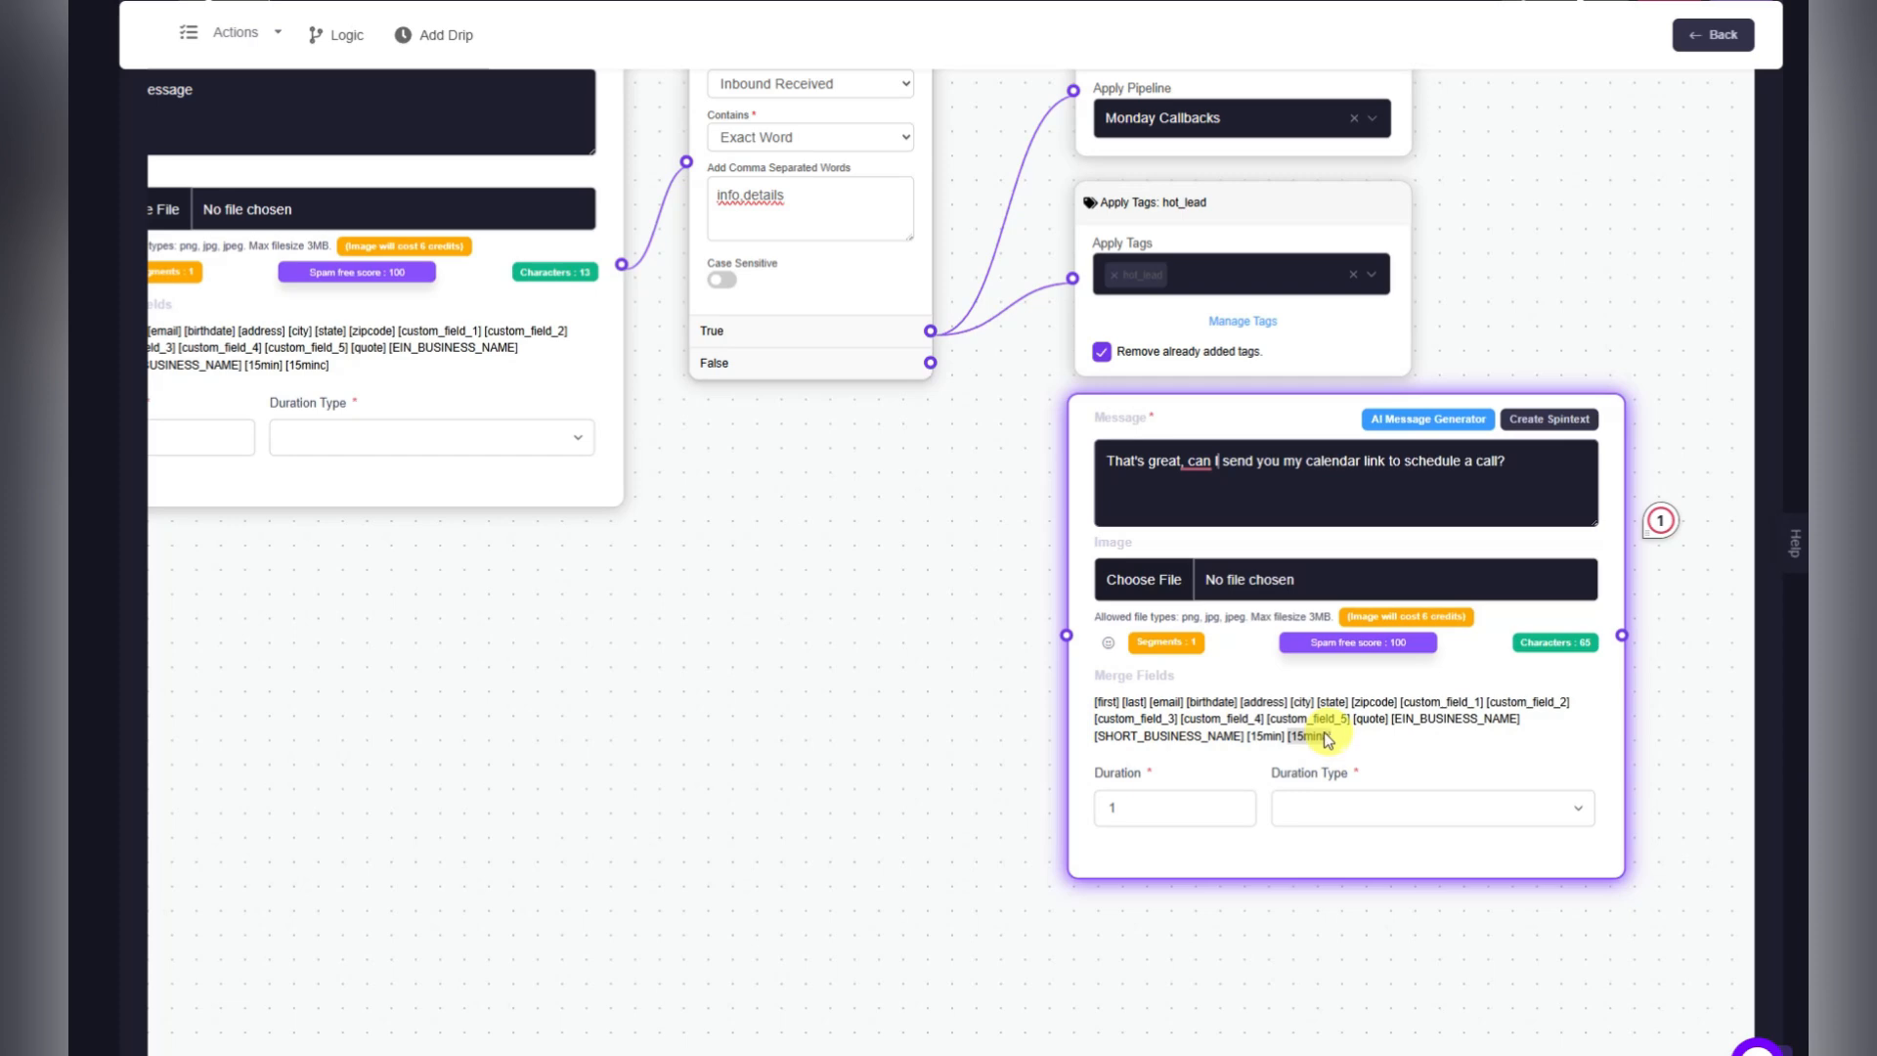
{"action": "left_click", "coordinate": [1509, 468]}
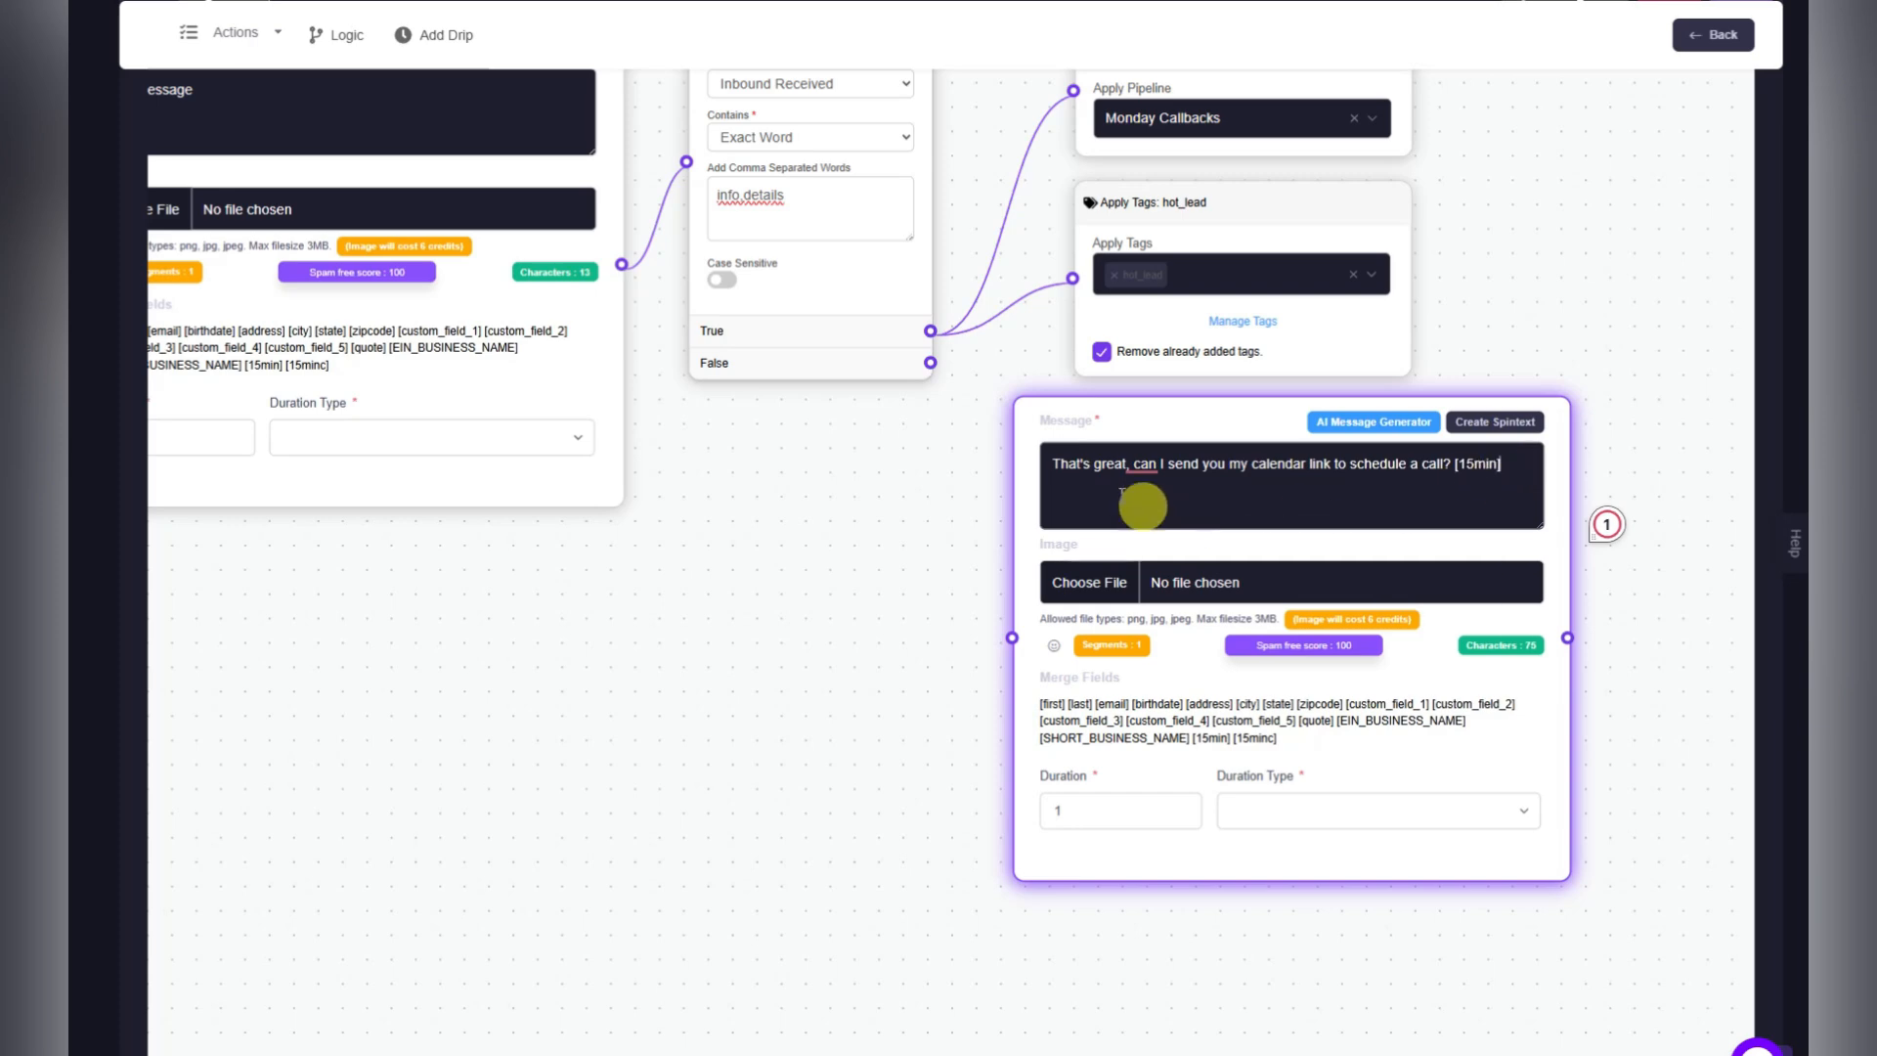
{"action": "mouse_move", "coordinate": [1140, 469]}
{"action": "left_click", "coordinate": [1154, 500]}
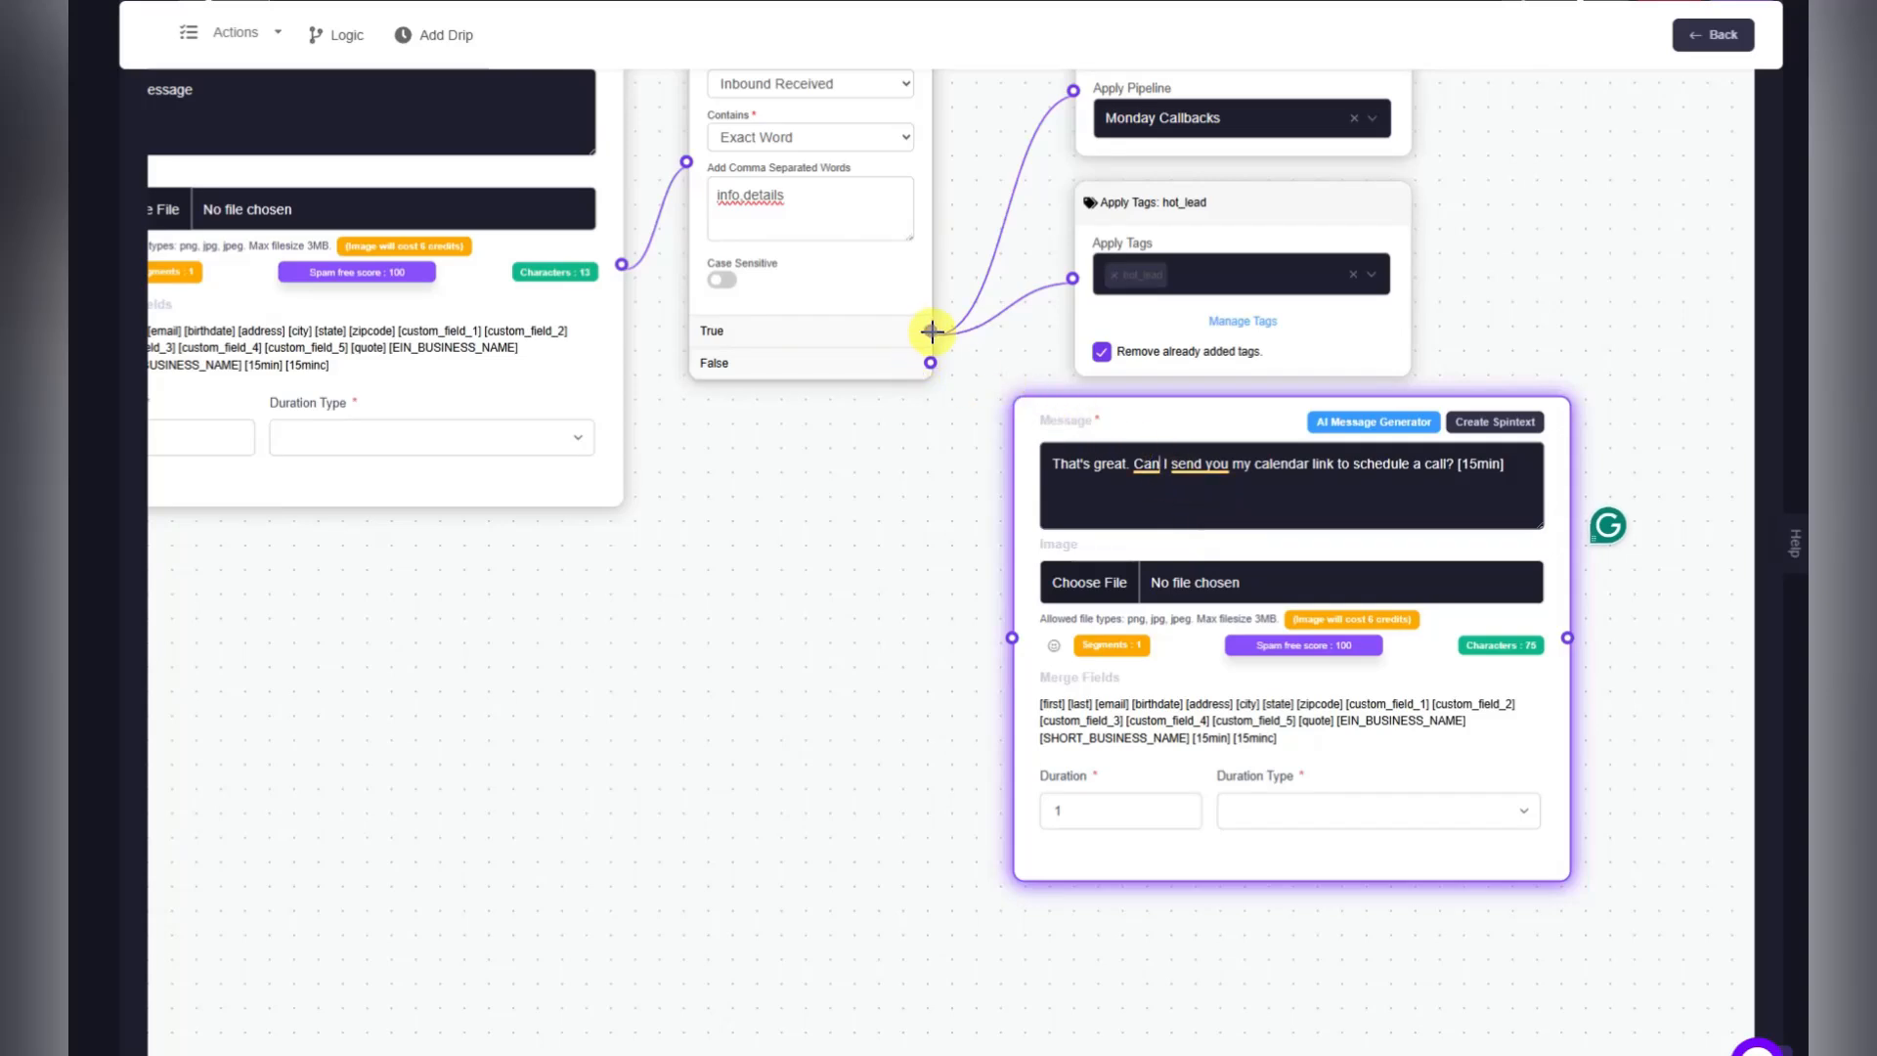
Connect the condition's True output to the calendar message, and rearrange the nodes so the message sits under the pipeline and tag actions.
{"action": "left_click_drag", "start_coordinate": [930, 330], "coordinate": [1010, 636]}
{"action": "left_click_drag", "start_coordinate": [1116, 436], "coordinate": [1174, 423]}
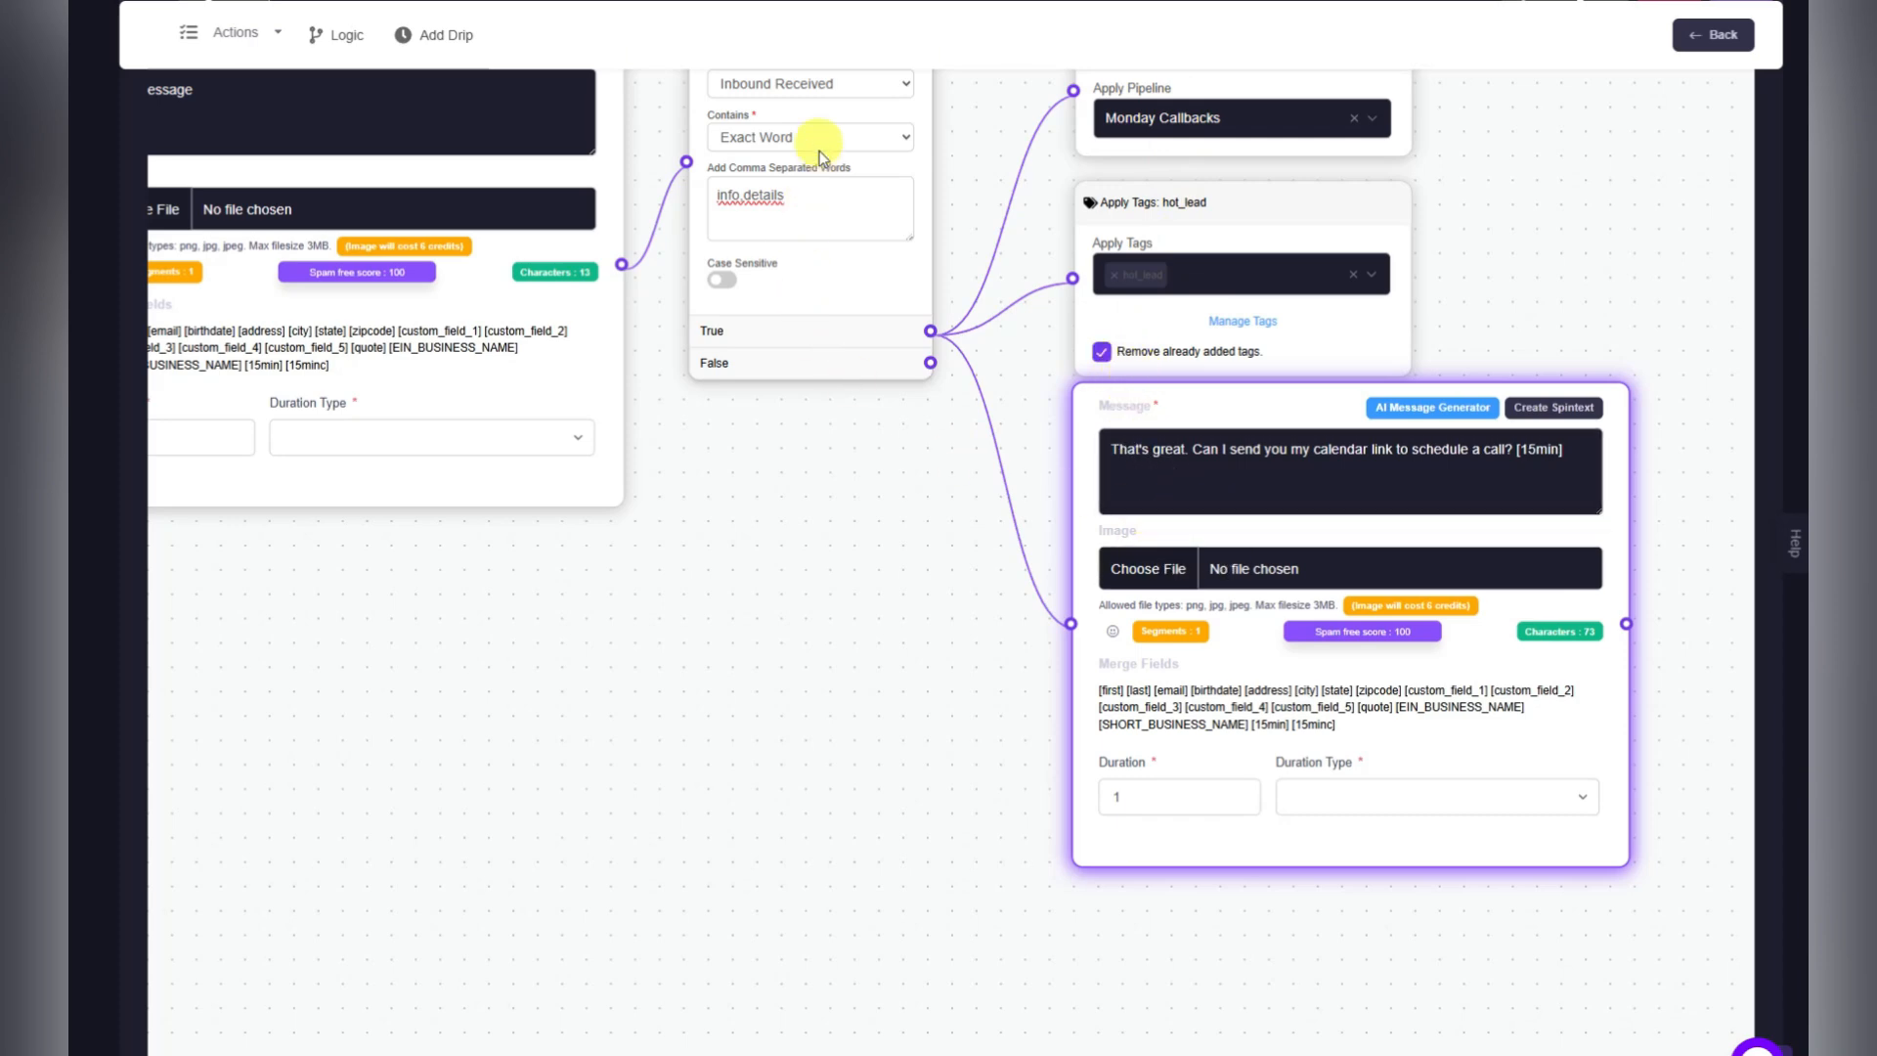
{"action": "scroll", "coordinate": [782, 567], "scroll_direction": "down", "scroll_amount": 5}
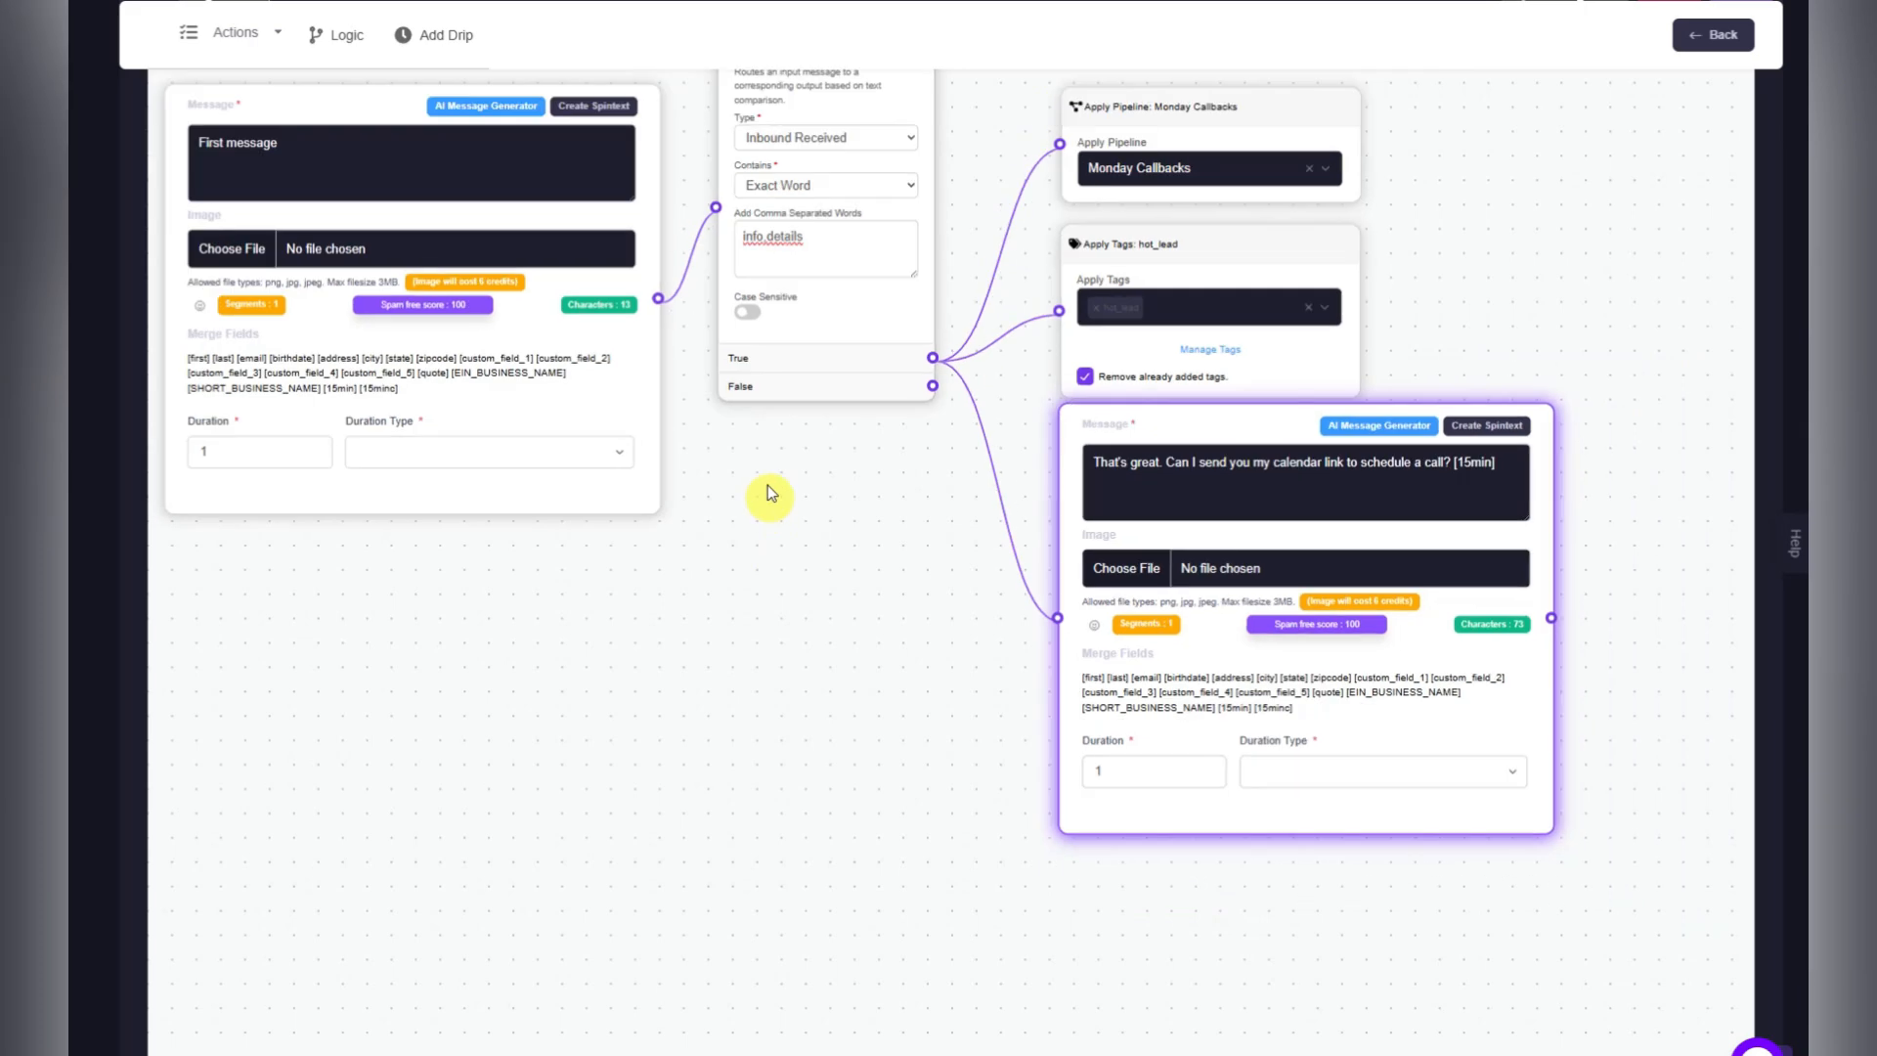
{"action": "left_click_drag", "start_coordinate": [1100, 273], "coordinate": [1159, 110]}
{"action": "left_click_drag", "start_coordinate": [1091, 417], "coordinate": [1148, 240]}
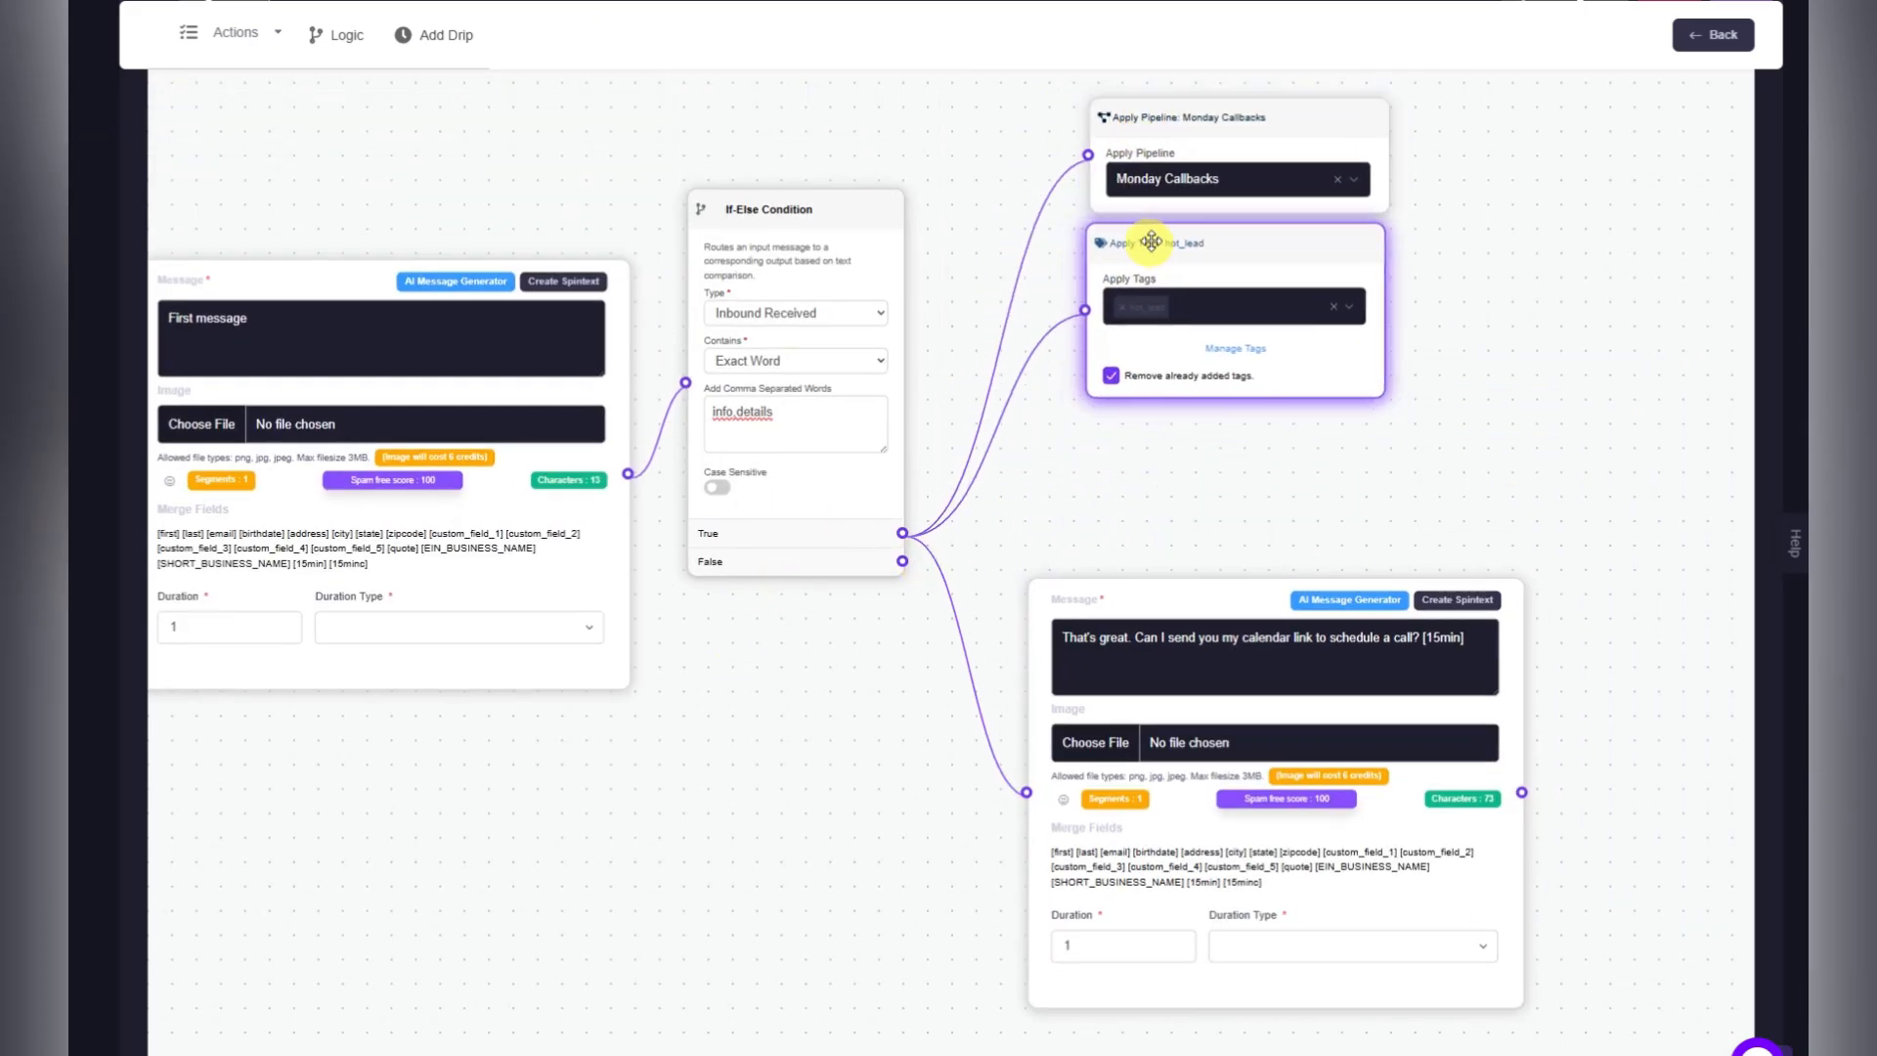
{"action": "left_click_drag", "start_coordinate": [1144, 590], "coordinate": [1198, 420]}
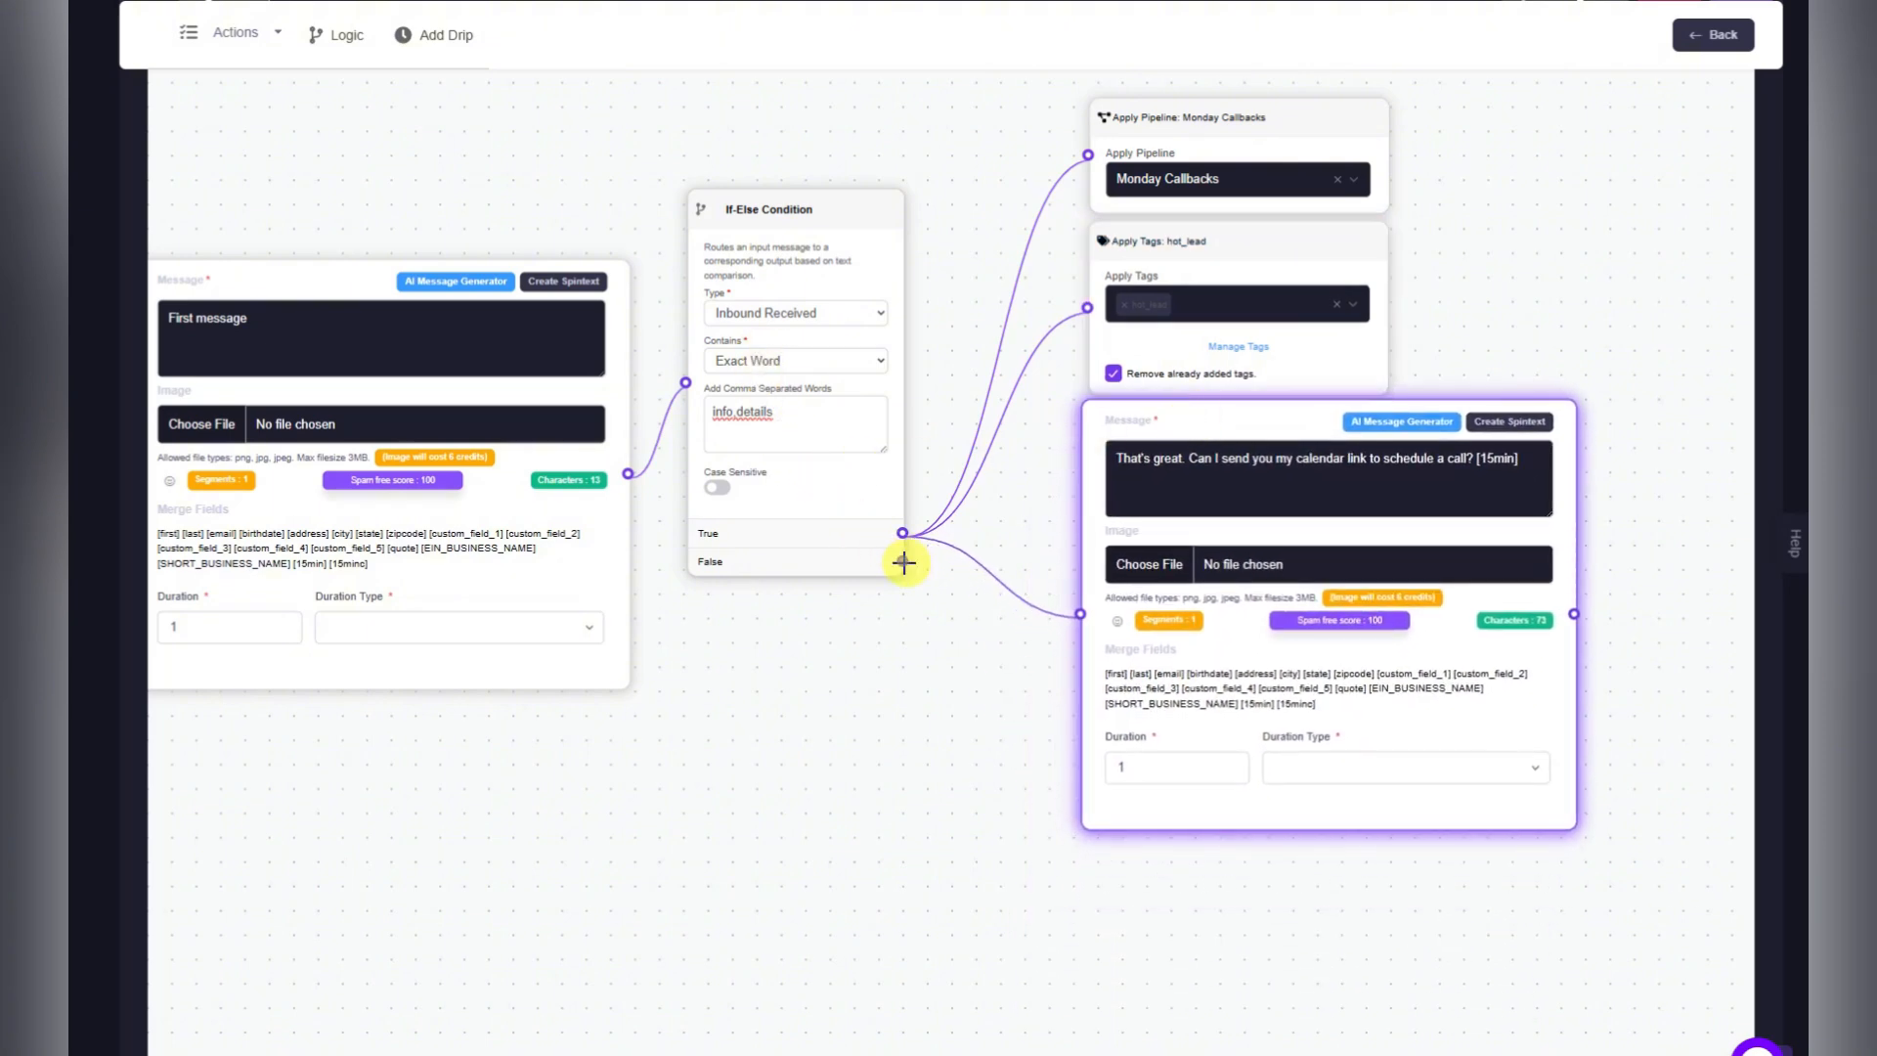
{"action": "left_click_drag", "start_coordinate": [903, 560], "coordinate": [856, 862]}
{"action": "left_click_drag", "start_coordinate": [743, 252], "coordinate": [728, 172]}
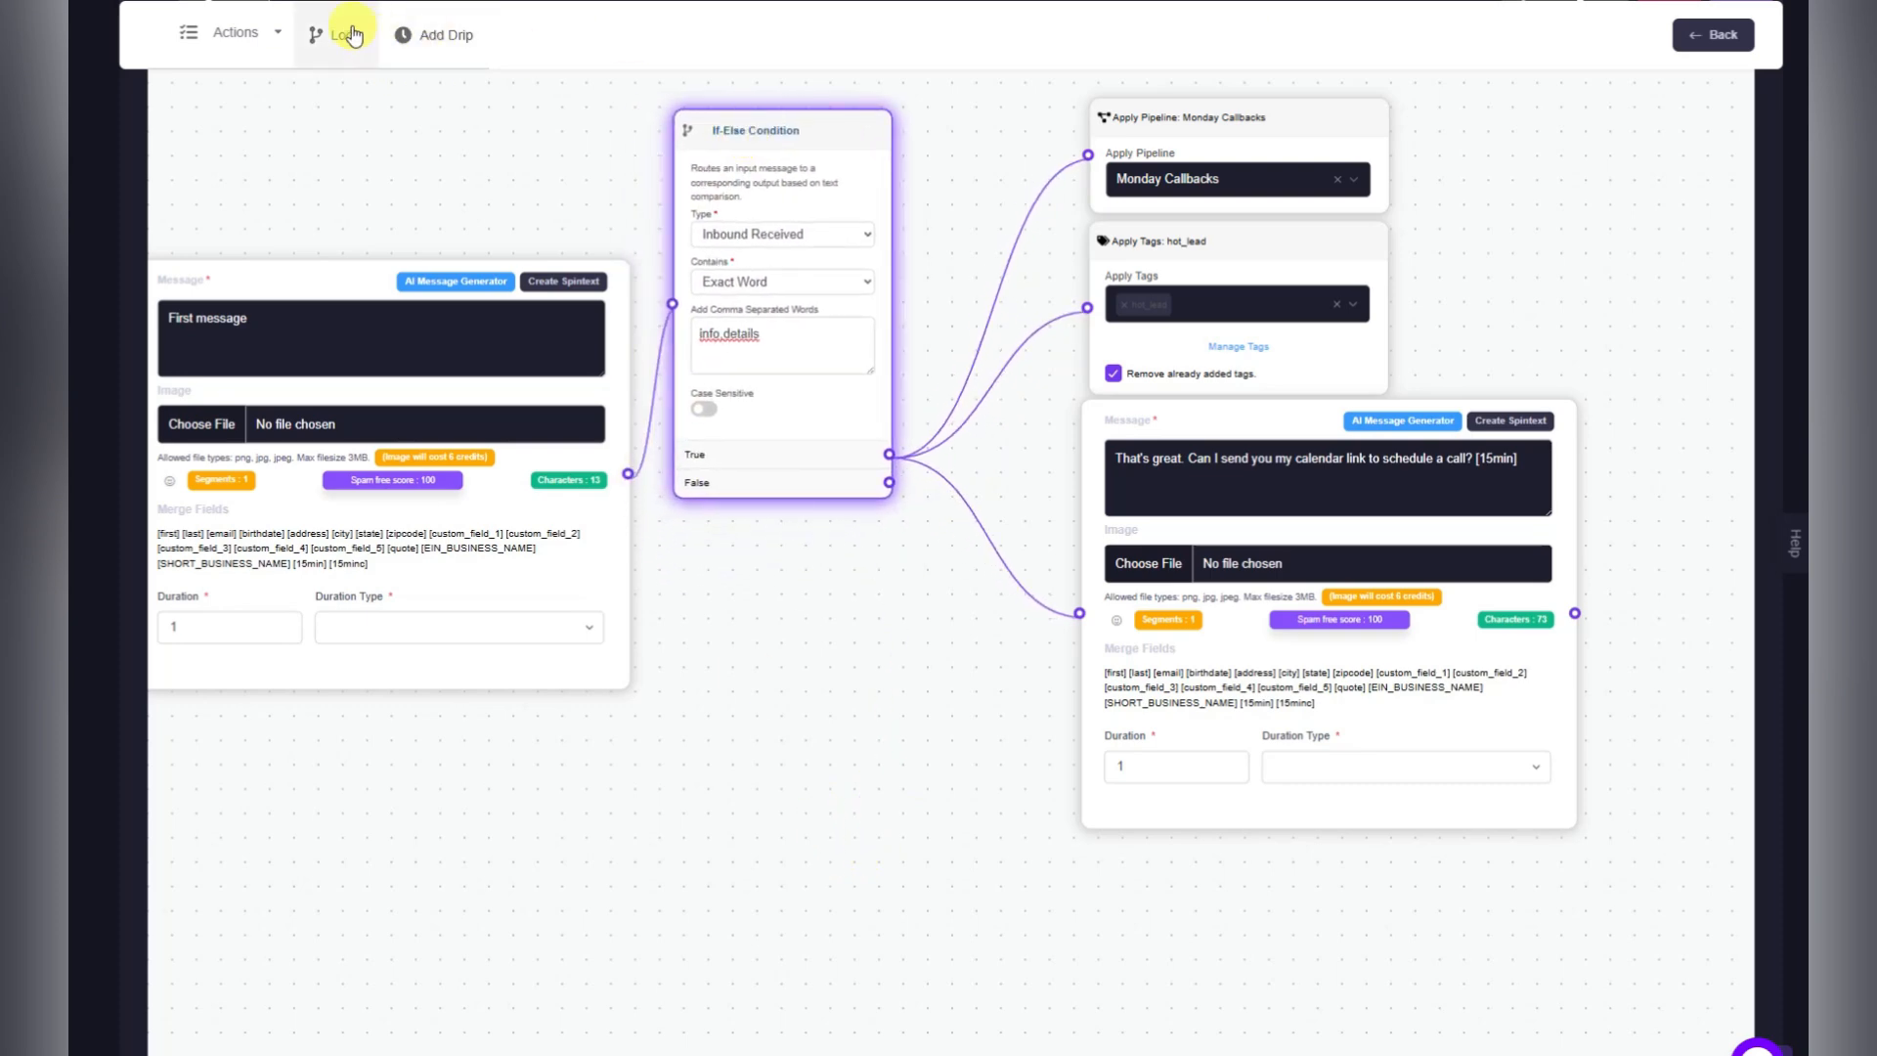
Try a second If-Else Condition on the first condition's False output, with type Inbound Received and contains Positive Intent.
{"action": "left_click_drag", "start_coordinate": [350, 33], "coordinate": [951, 797]}
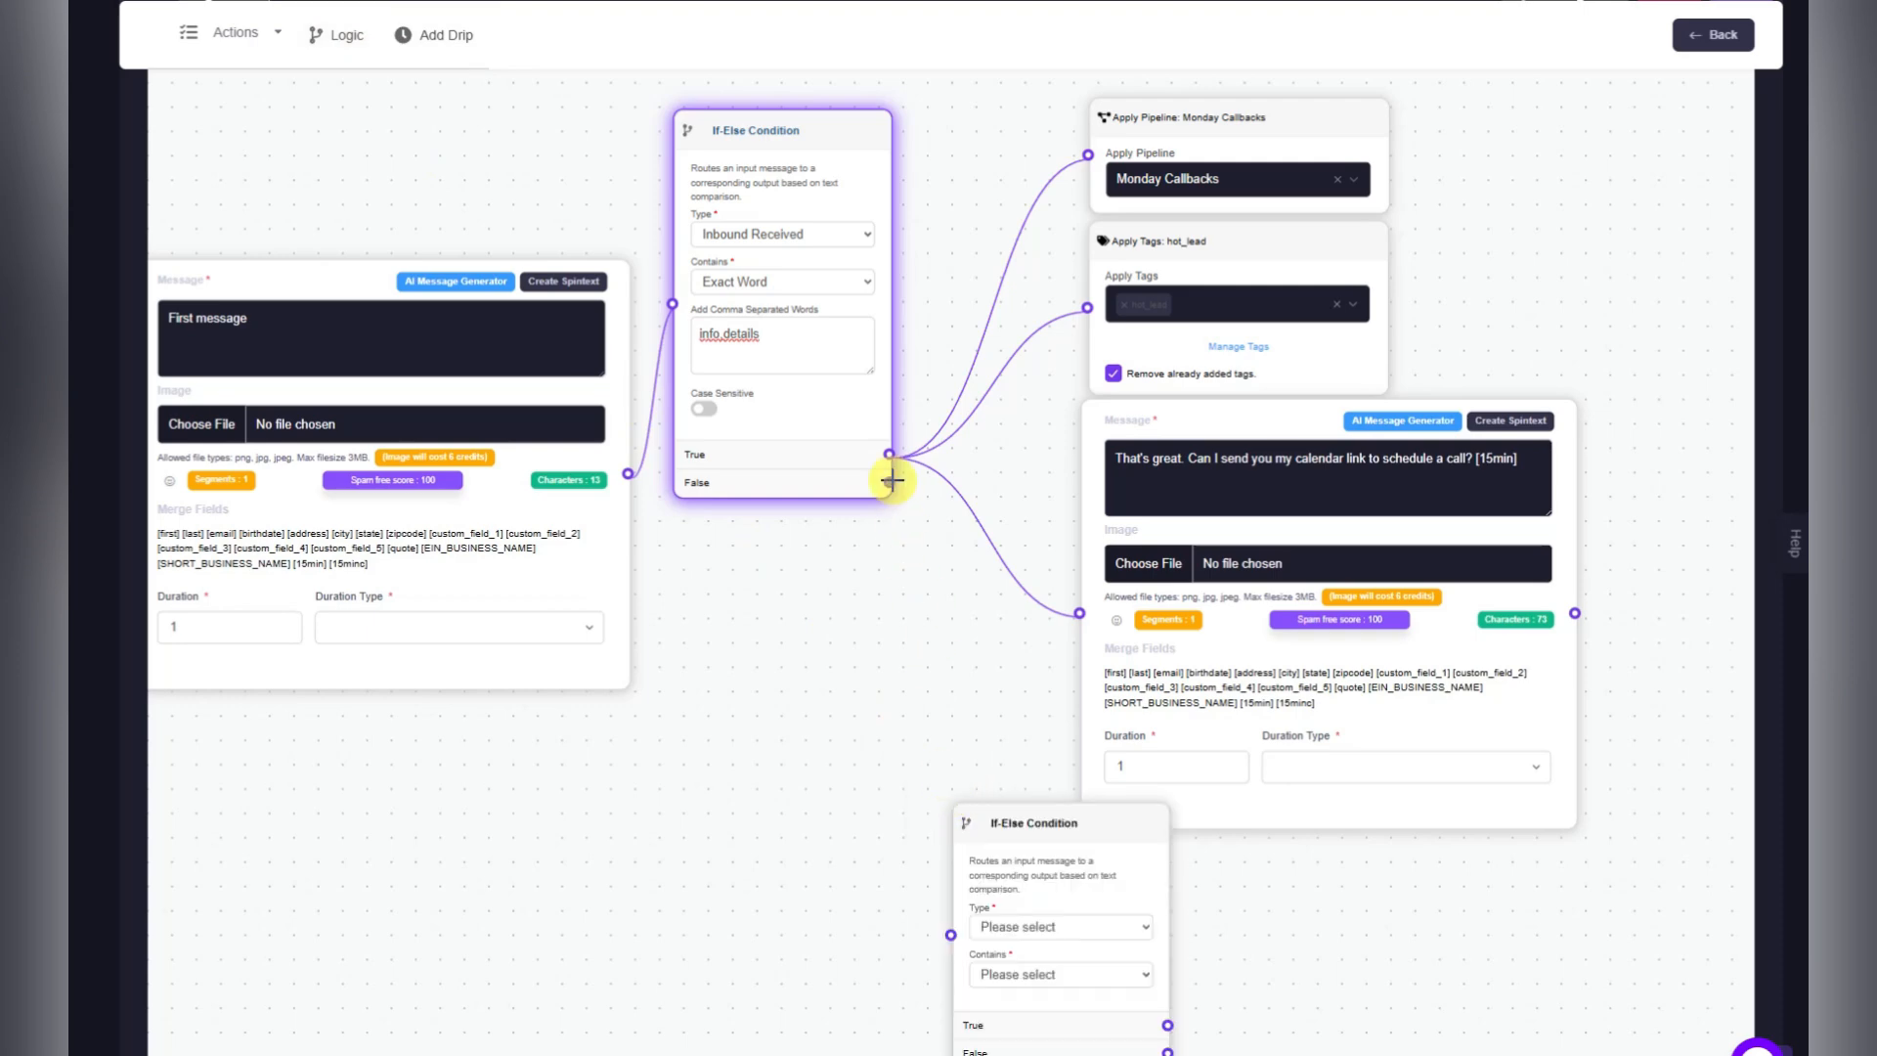
{"action": "left_click_drag", "start_coordinate": [890, 485], "coordinate": [951, 930]}
{"action": "left_click_drag", "start_coordinate": [821, 900], "coordinate": [683, 704]}
{"action": "left_click", "coordinate": [892, 696]}
{"action": "left_click", "coordinate": [907, 733]}
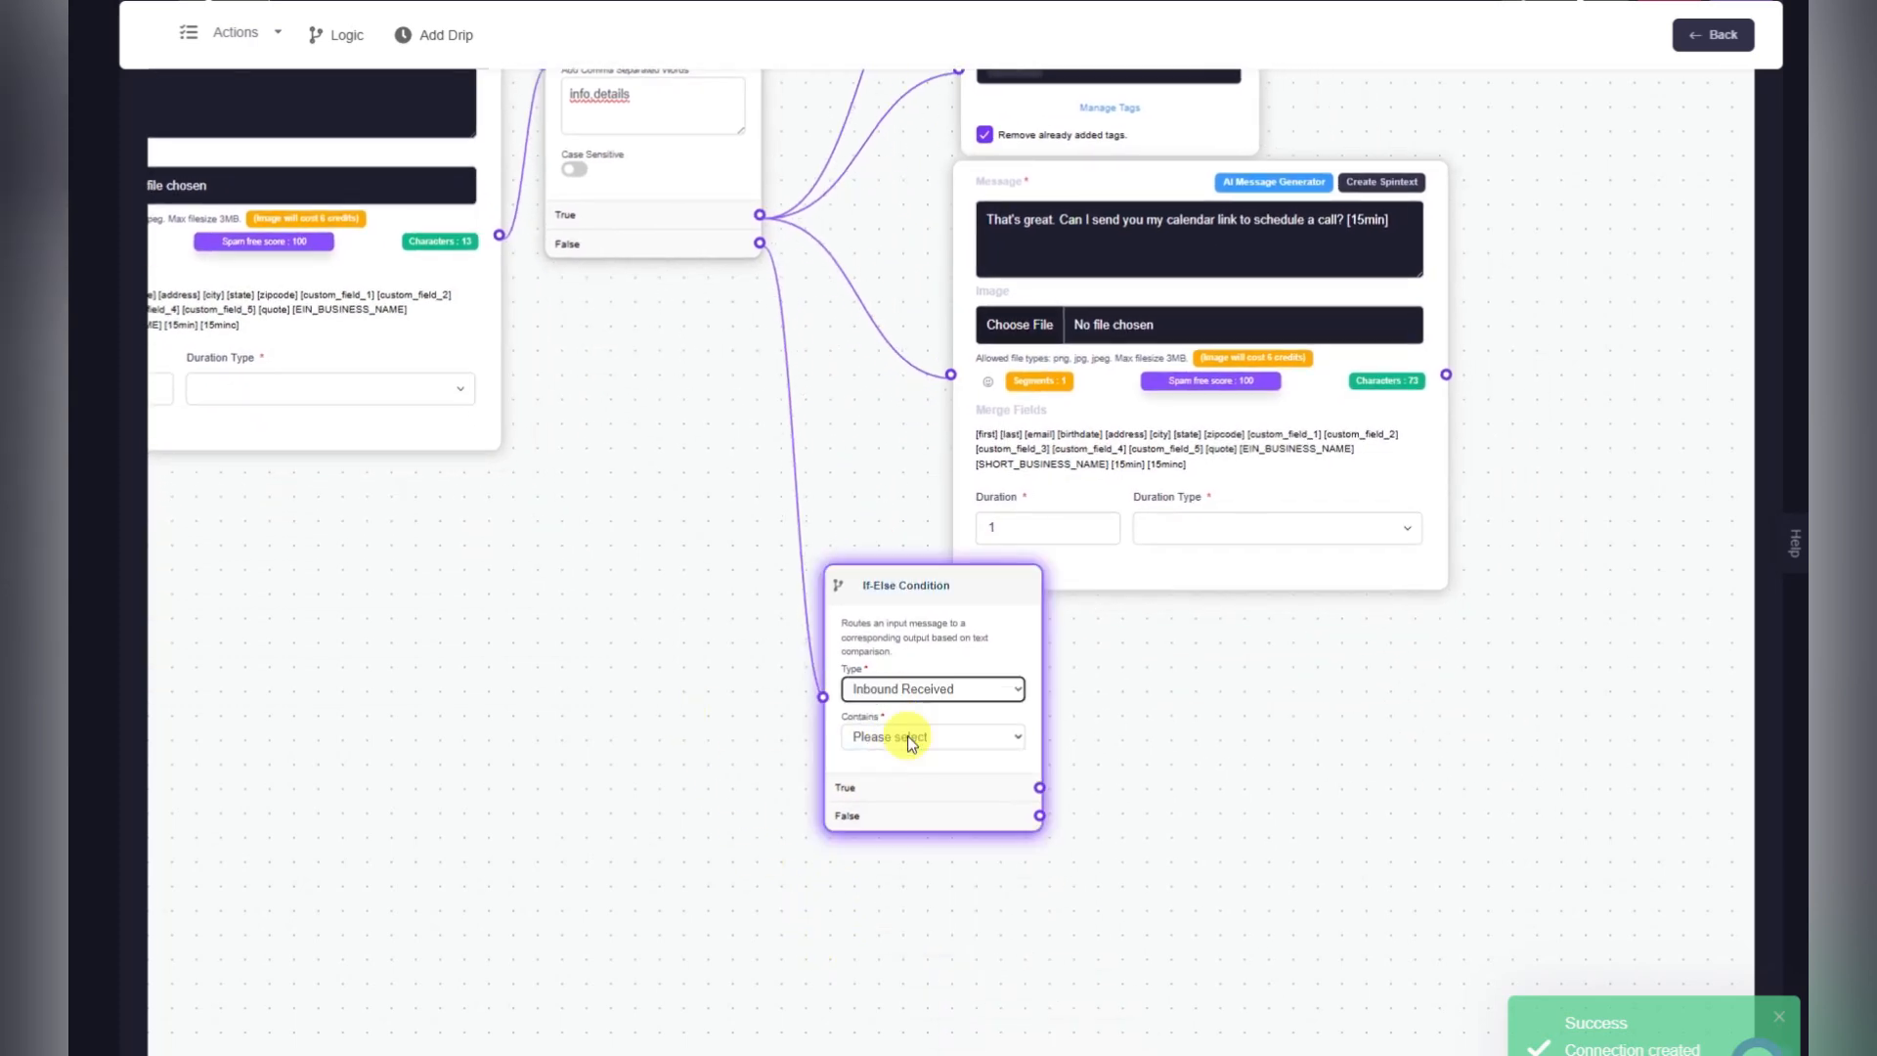
{"action": "left_click", "coordinate": [905, 736]}
{"action": "left_click", "coordinate": [924, 817]}
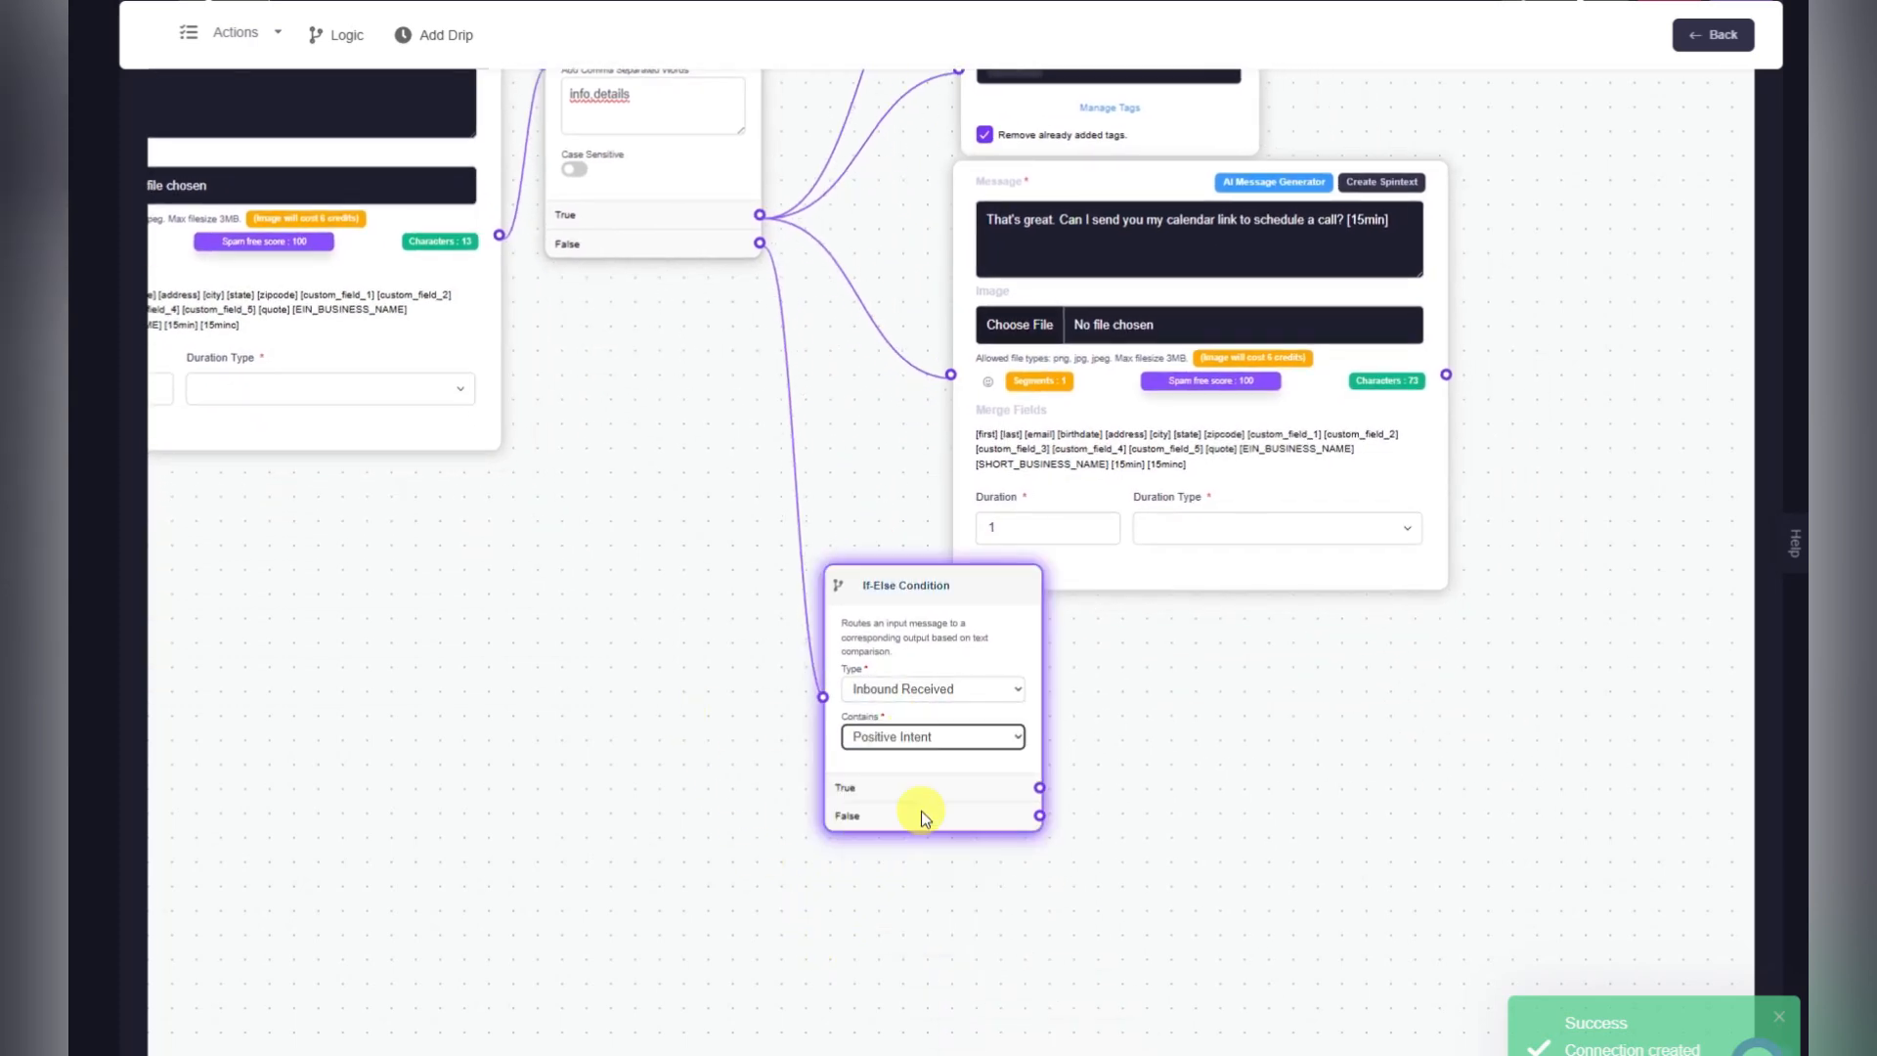
{"action": "left_click_drag", "start_coordinate": [885, 576], "coordinate": [862, 622]}
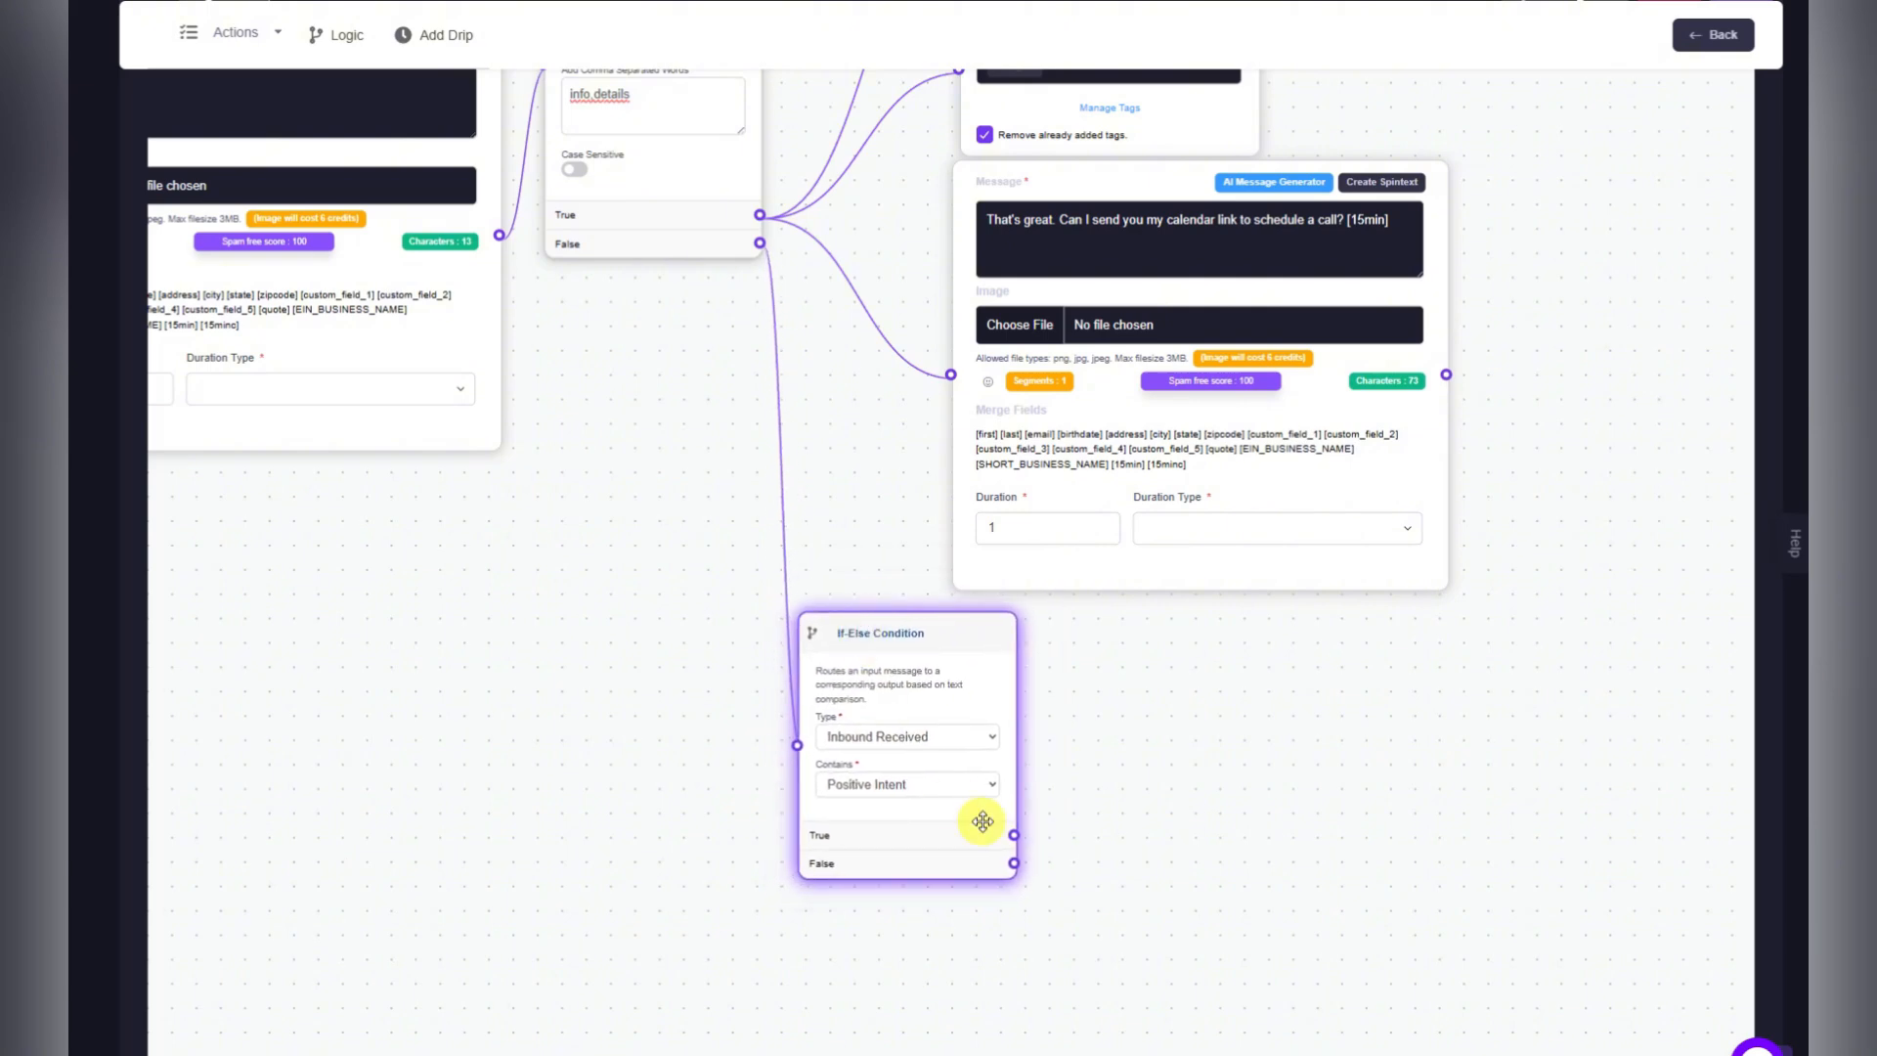
Try Negative Intent, Neutral Intent and Exact Word as the second condition's match option, and delete that node.
{"action": "left_click", "coordinate": [899, 784]}
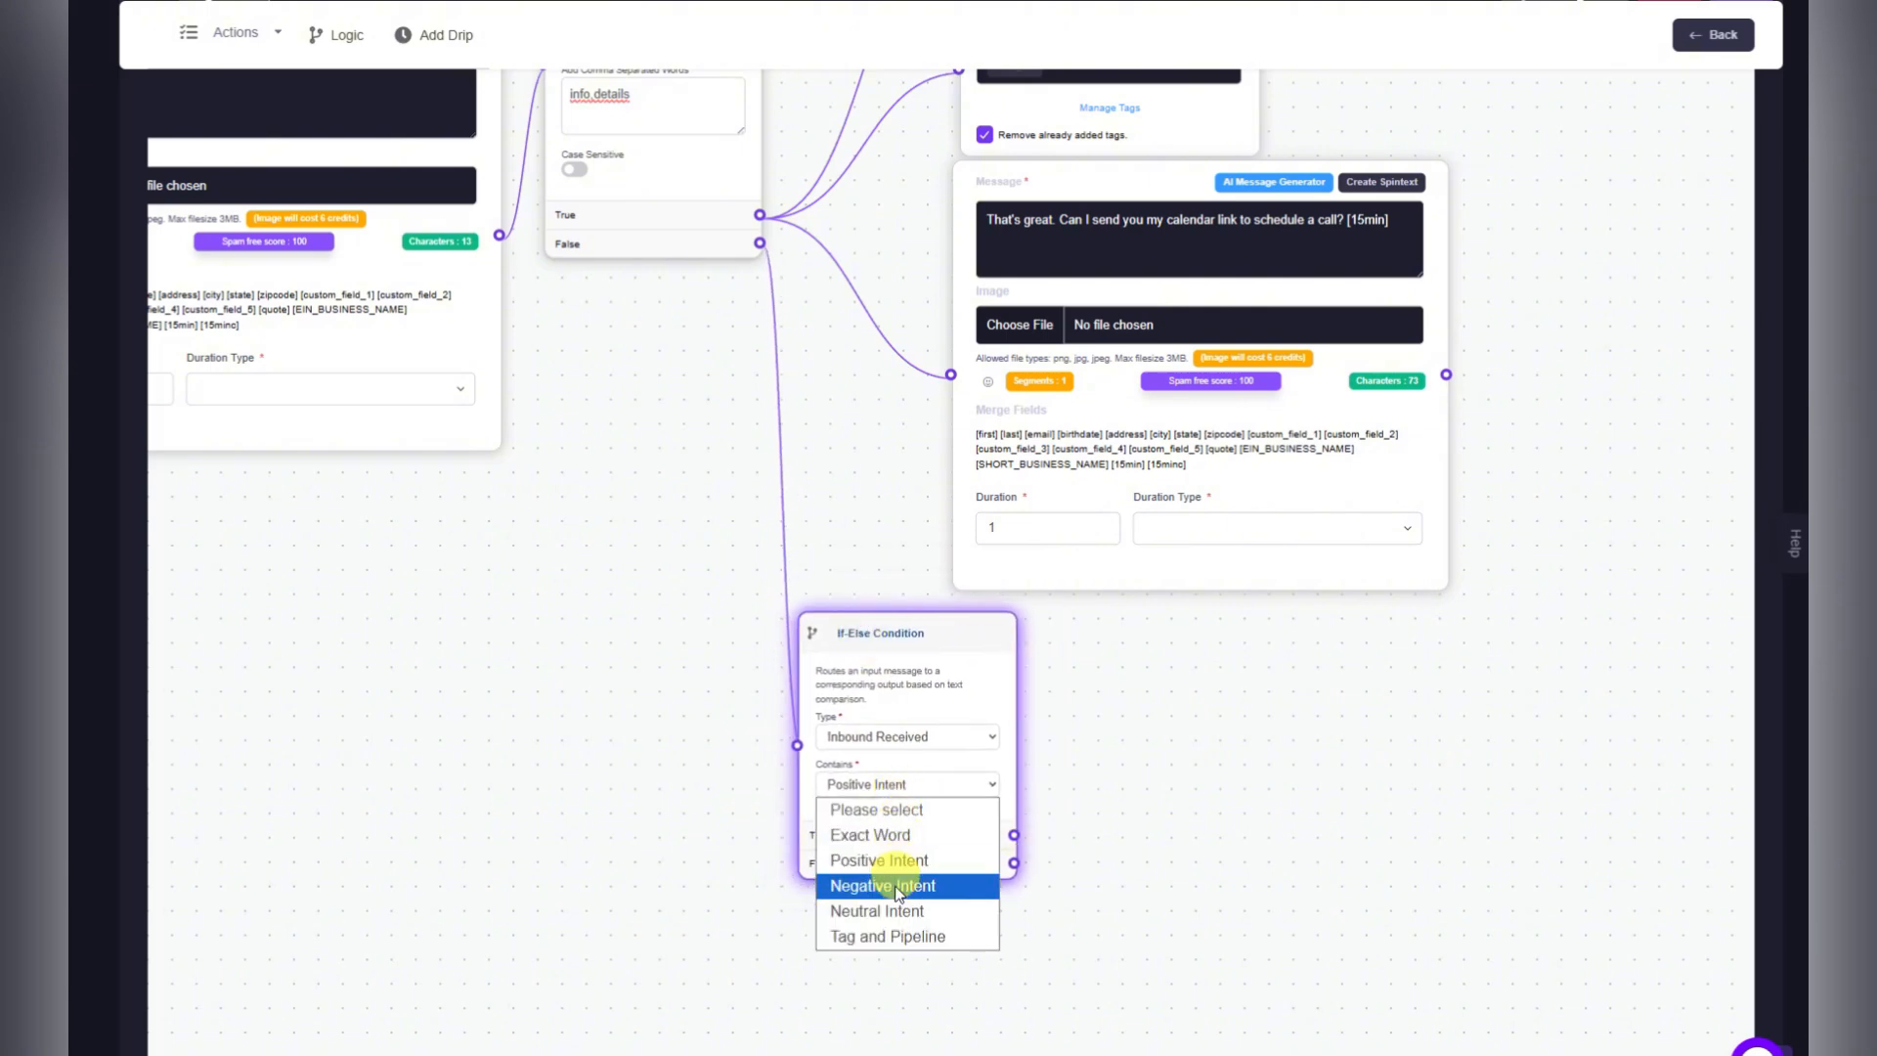
{"action": "left_click", "coordinate": [885, 884]}
{"action": "left_click", "coordinate": [900, 785]}
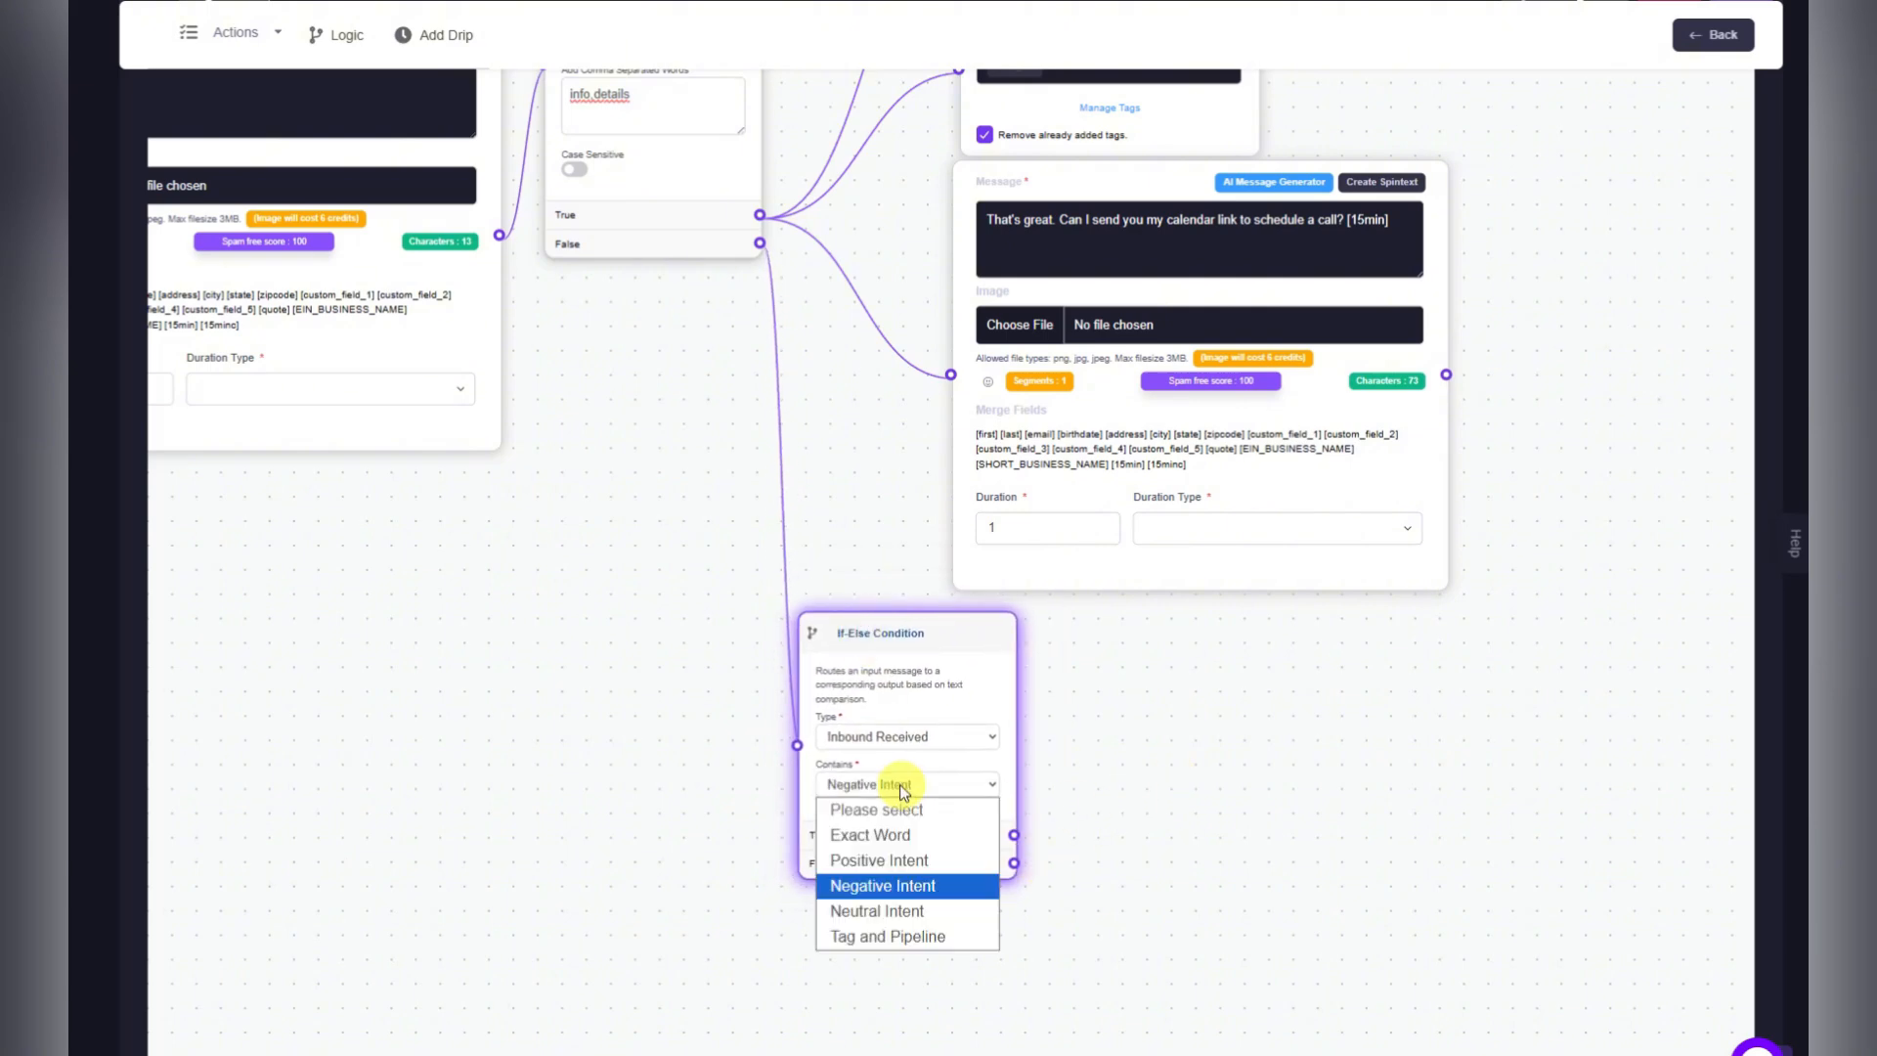
{"action": "left_click", "coordinate": [879, 910]}
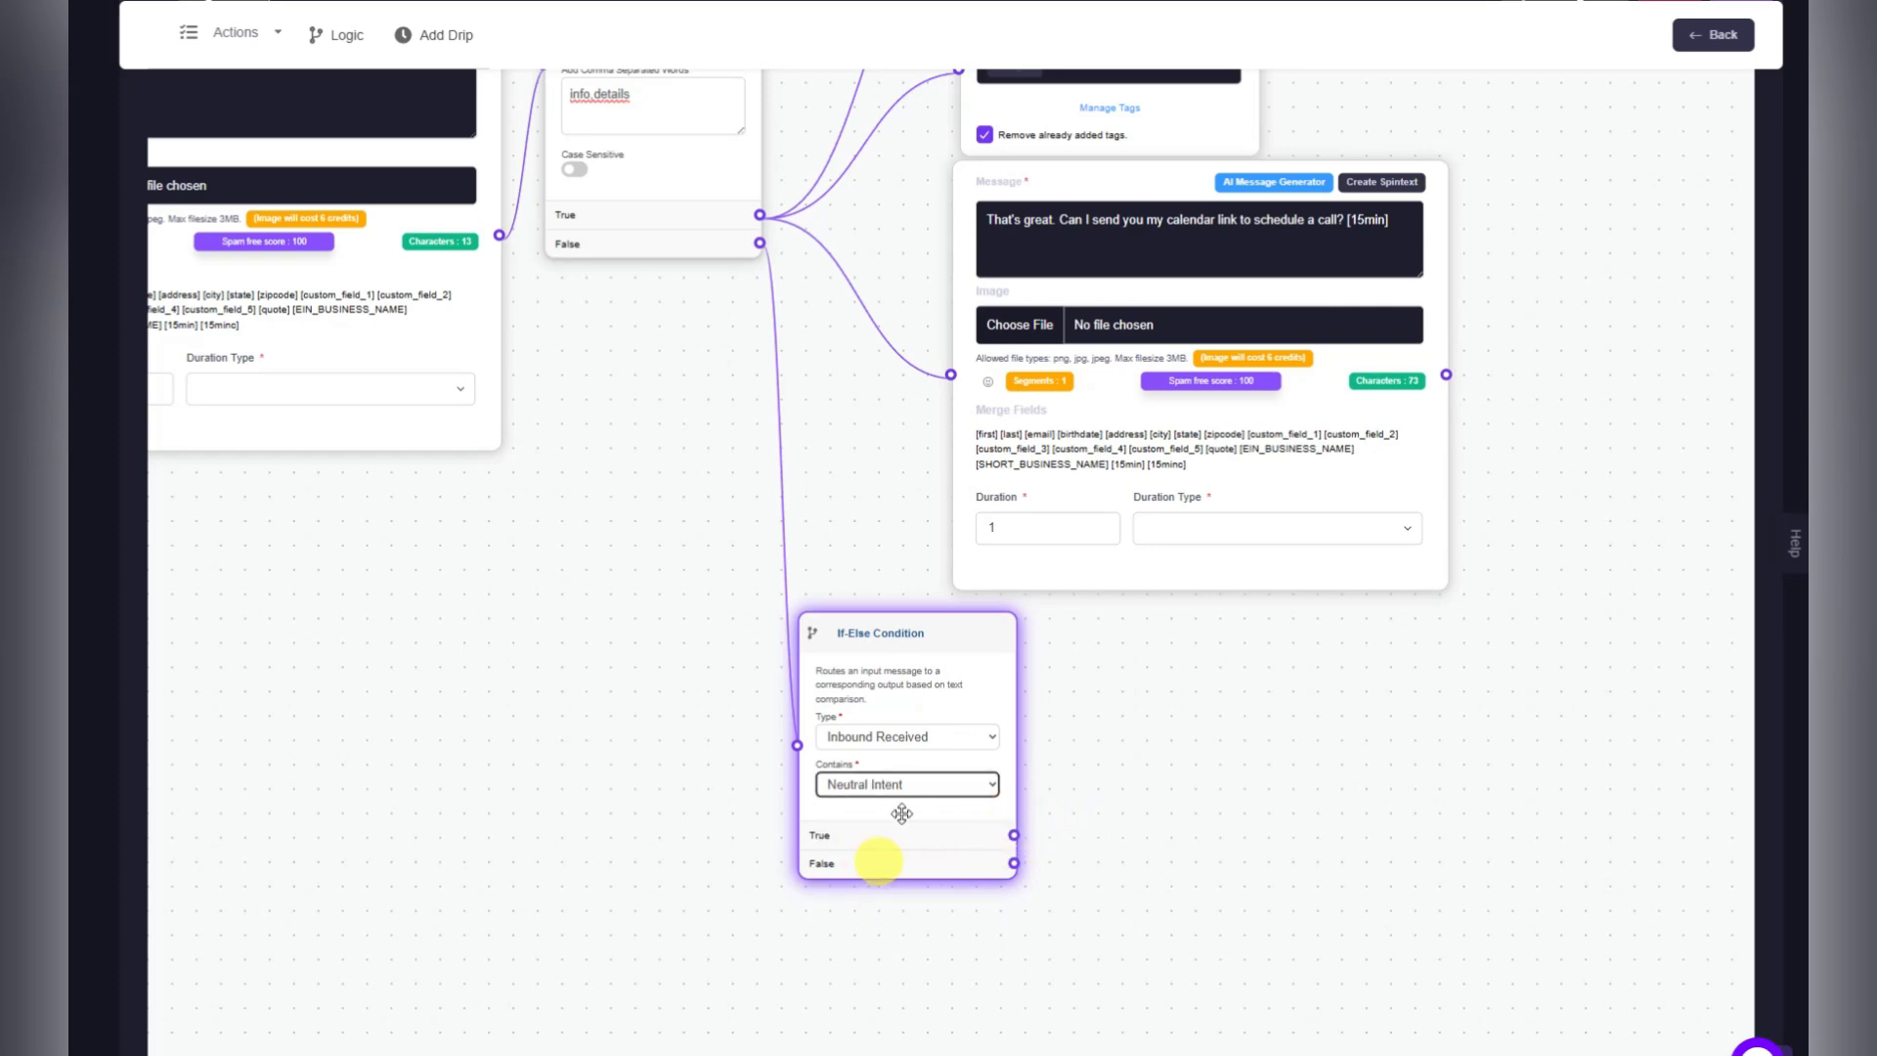
{"action": "left_click", "coordinate": [890, 786]}
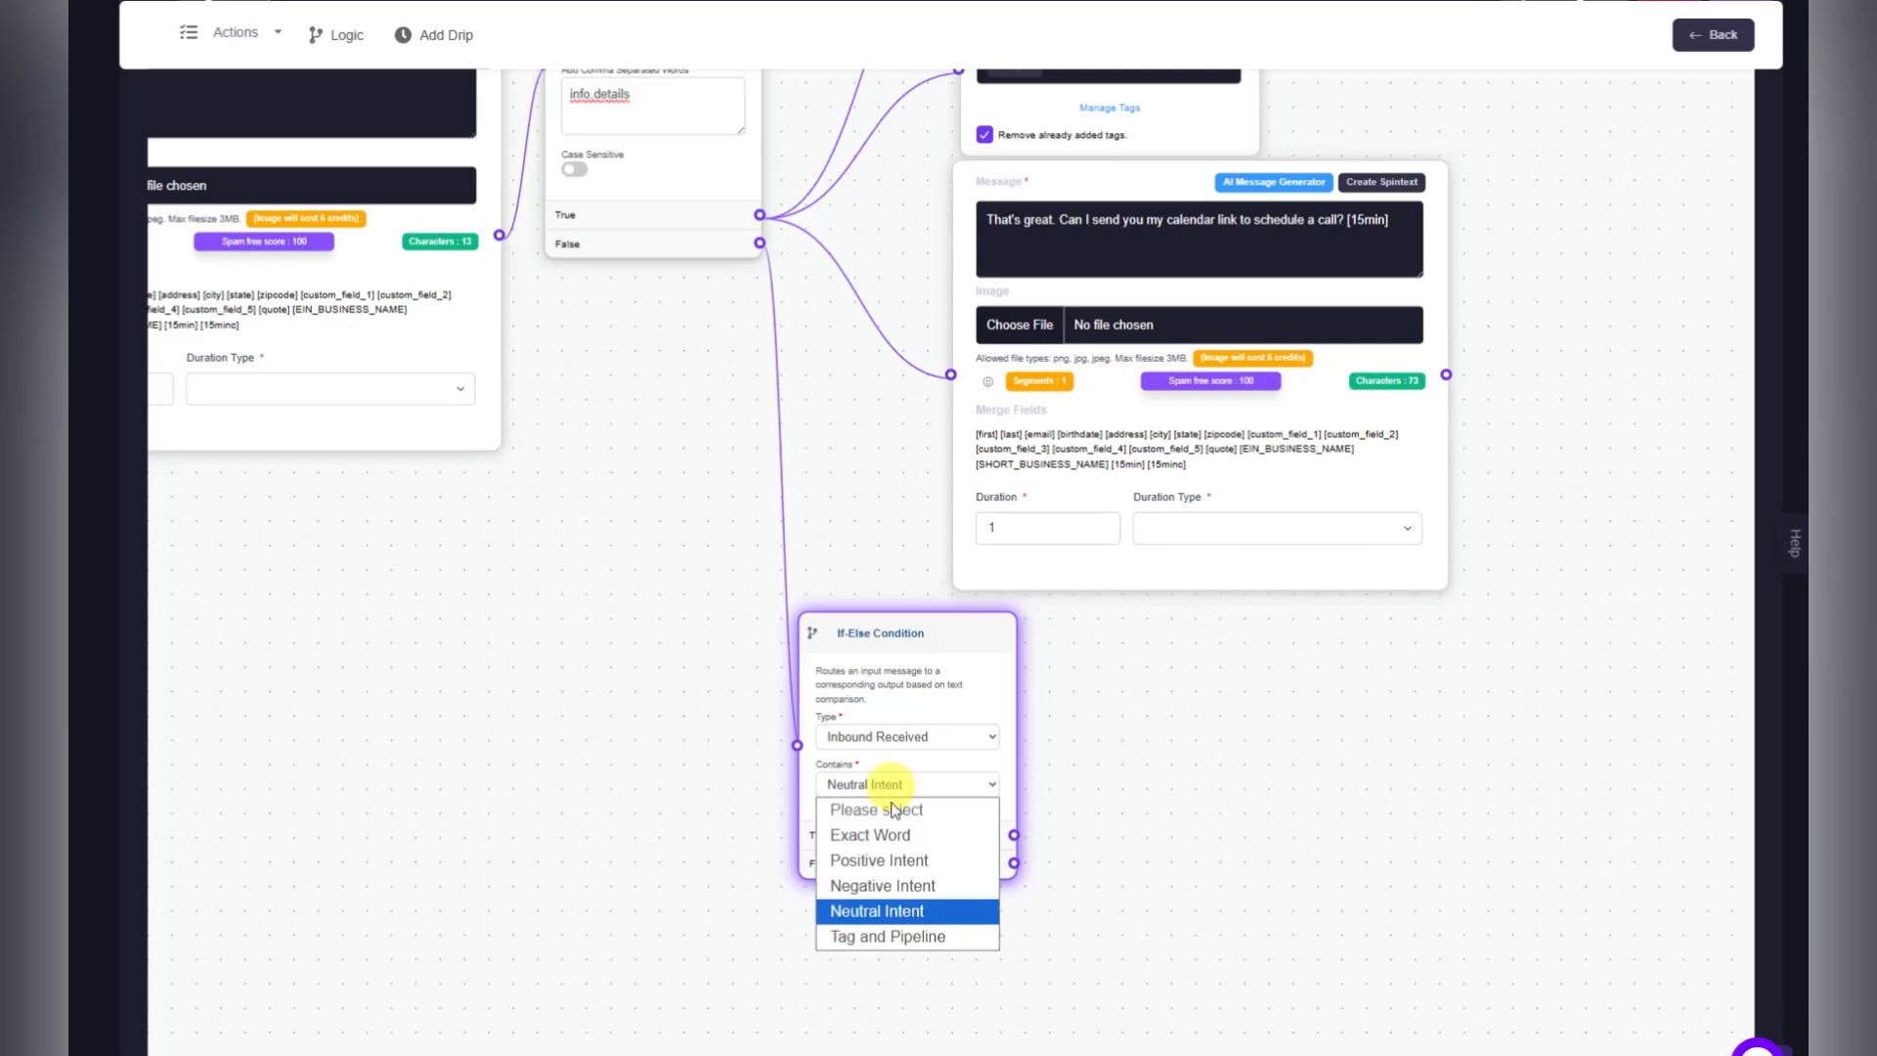
{"action": "left_click", "coordinate": [873, 837]}
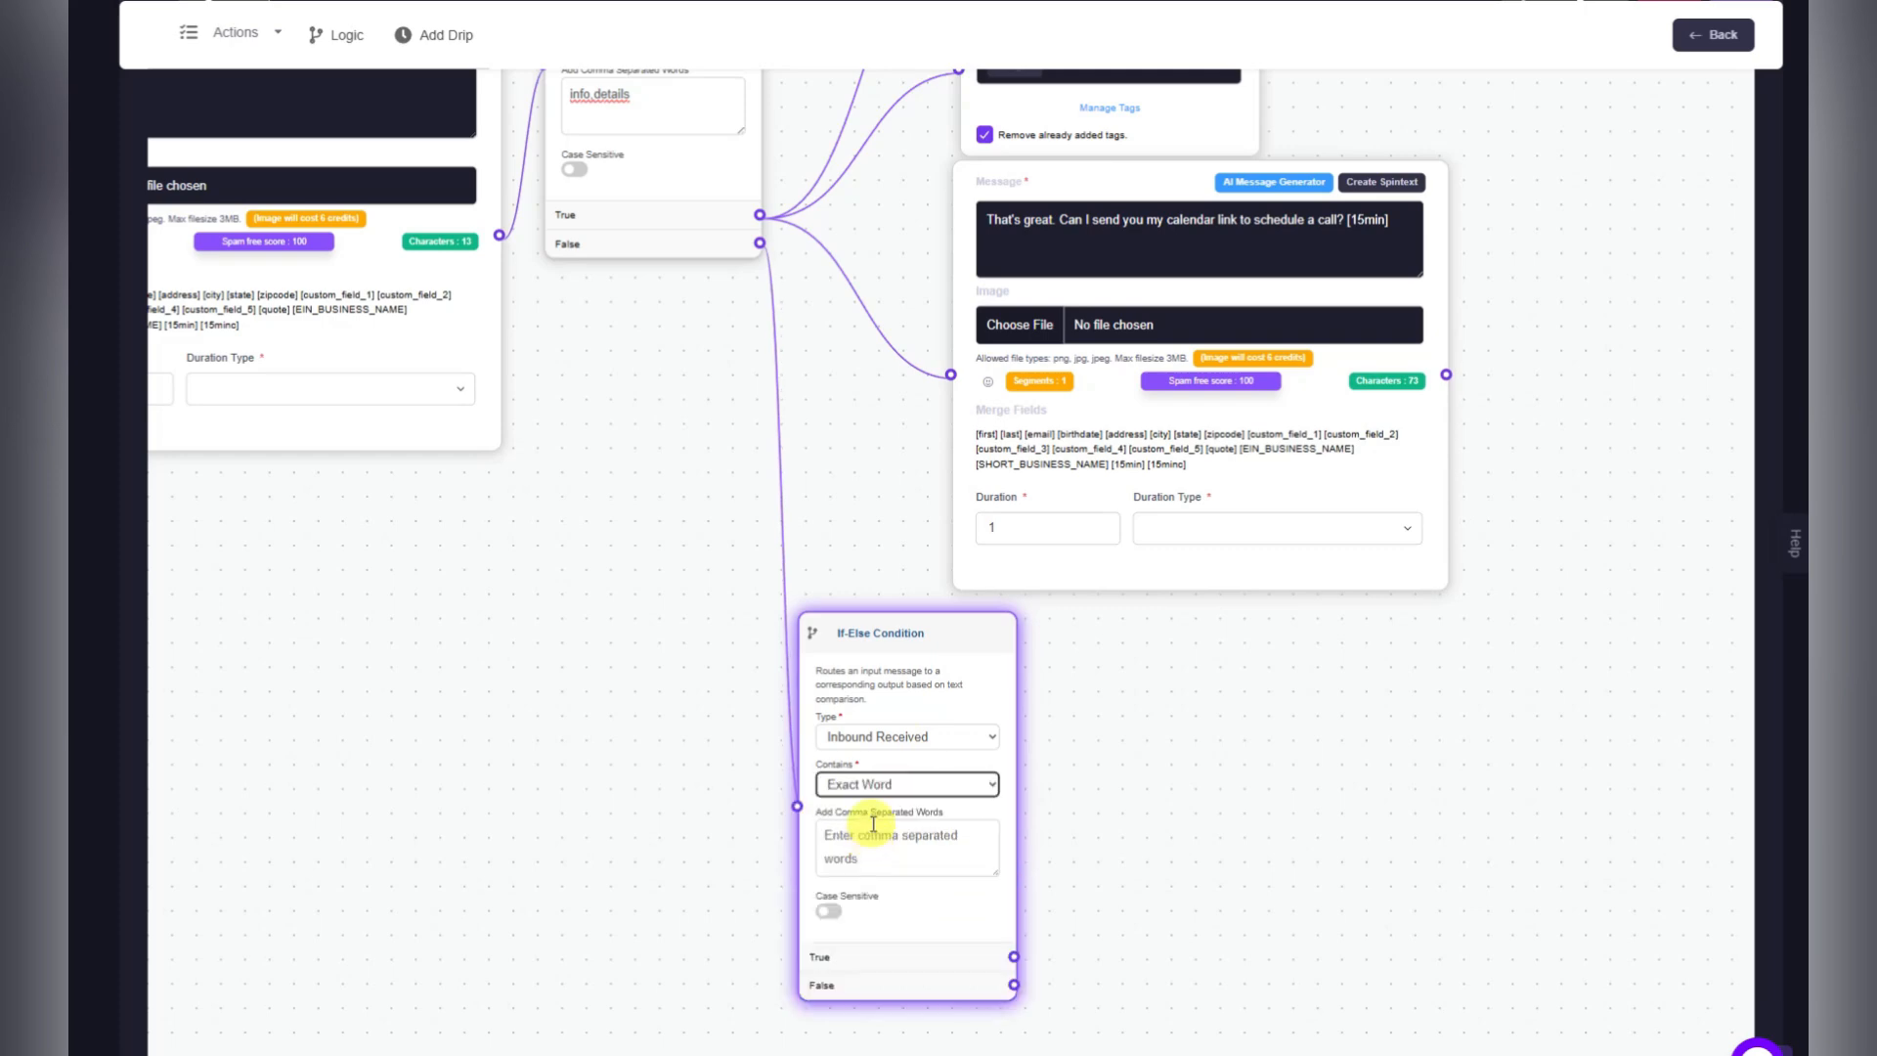
{"action": "left_click", "coordinate": [963, 645]}
{"action": "left_click", "coordinate": [1018, 613]}
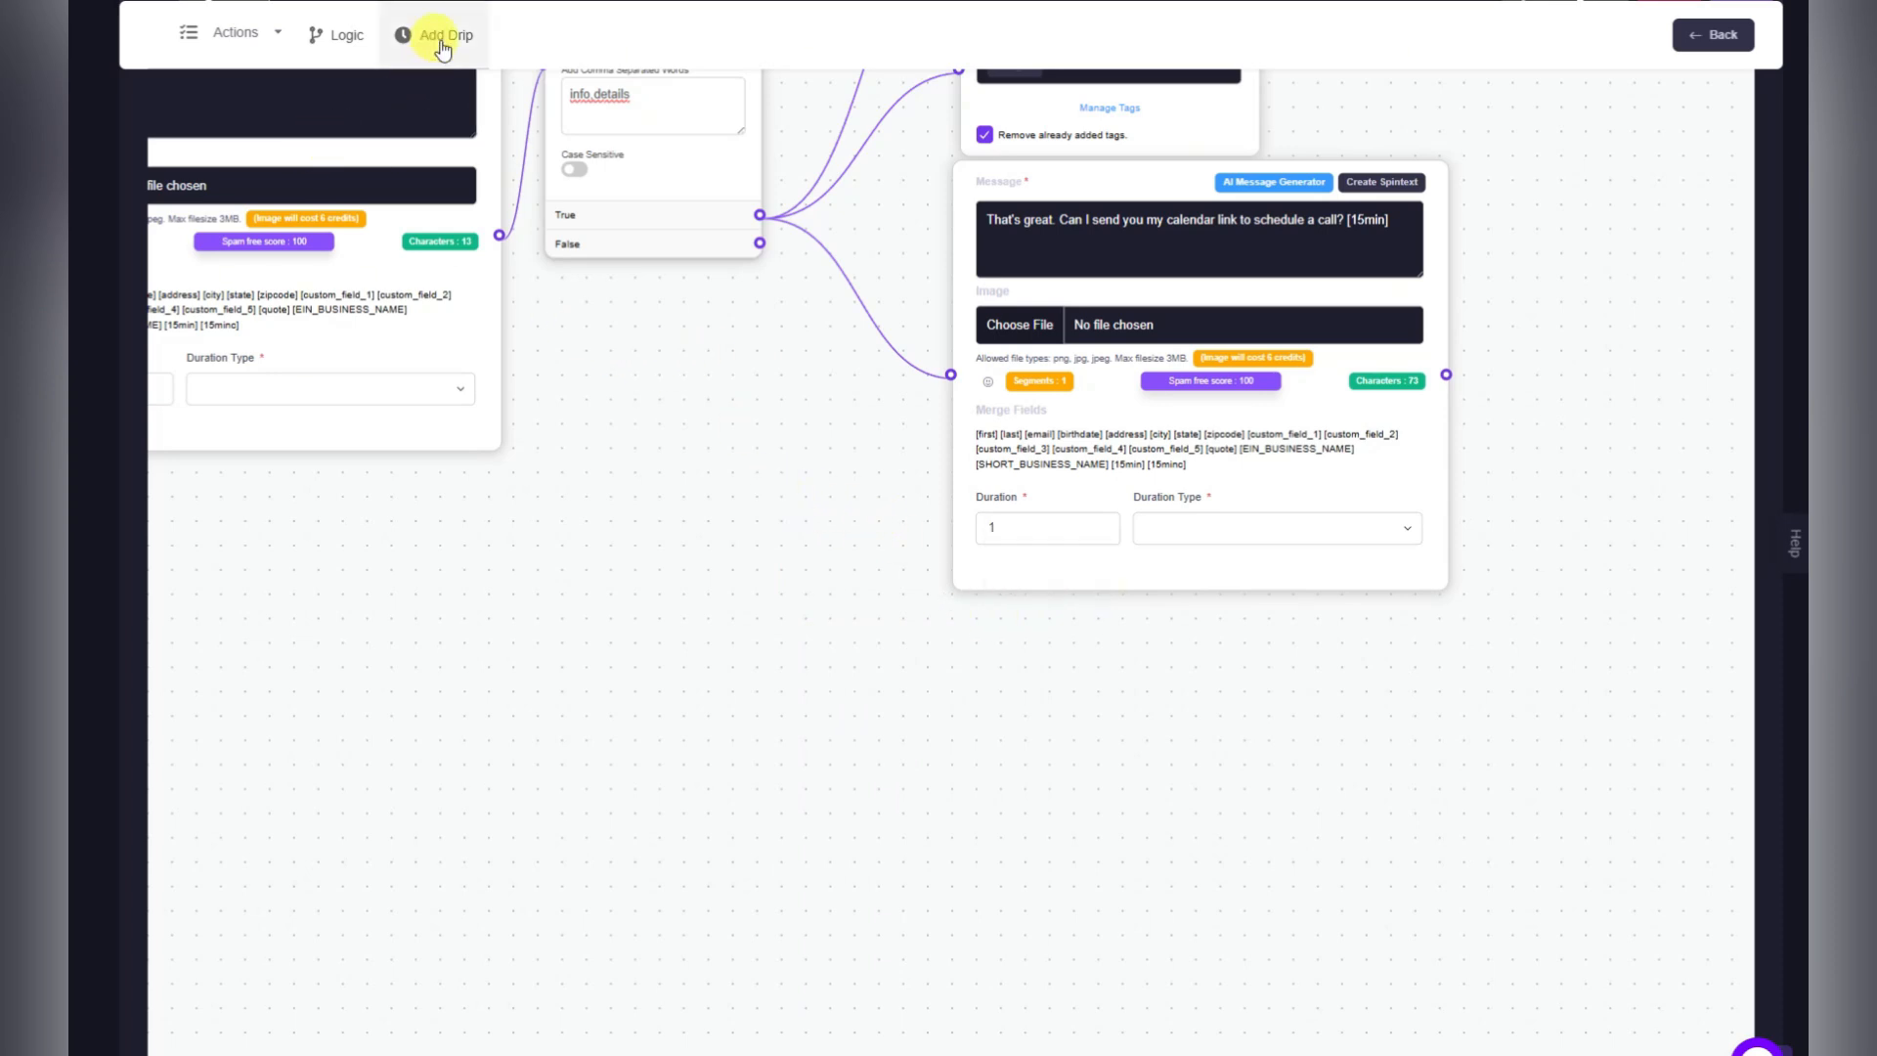
Add another drip message node below the calendar message and connect the condition's False output to it.
{"action": "left_click_drag", "start_coordinate": [440, 39], "coordinate": [855, 684]}
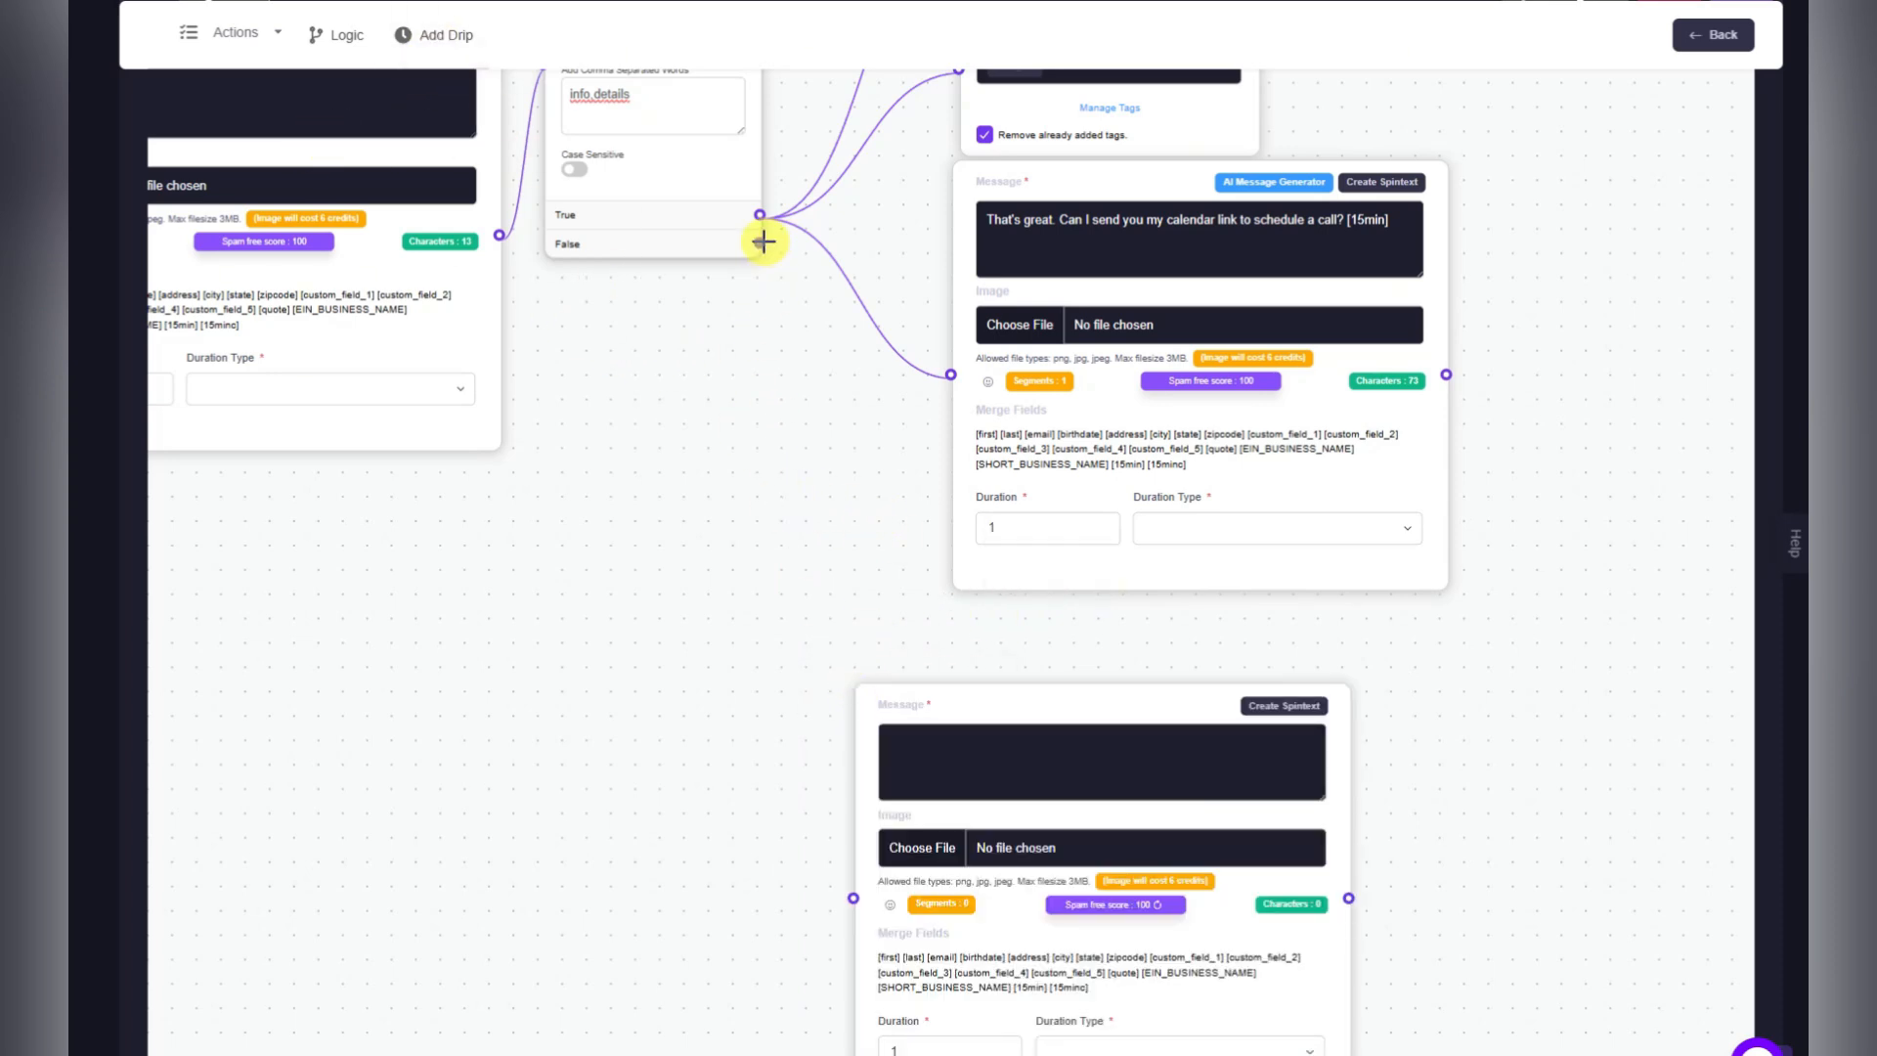
{"action": "left_click_drag", "start_coordinate": [763, 241], "coordinate": [849, 900]}
{"action": "left_click_drag", "start_coordinate": [757, 240], "coordinate": [850, 895]}
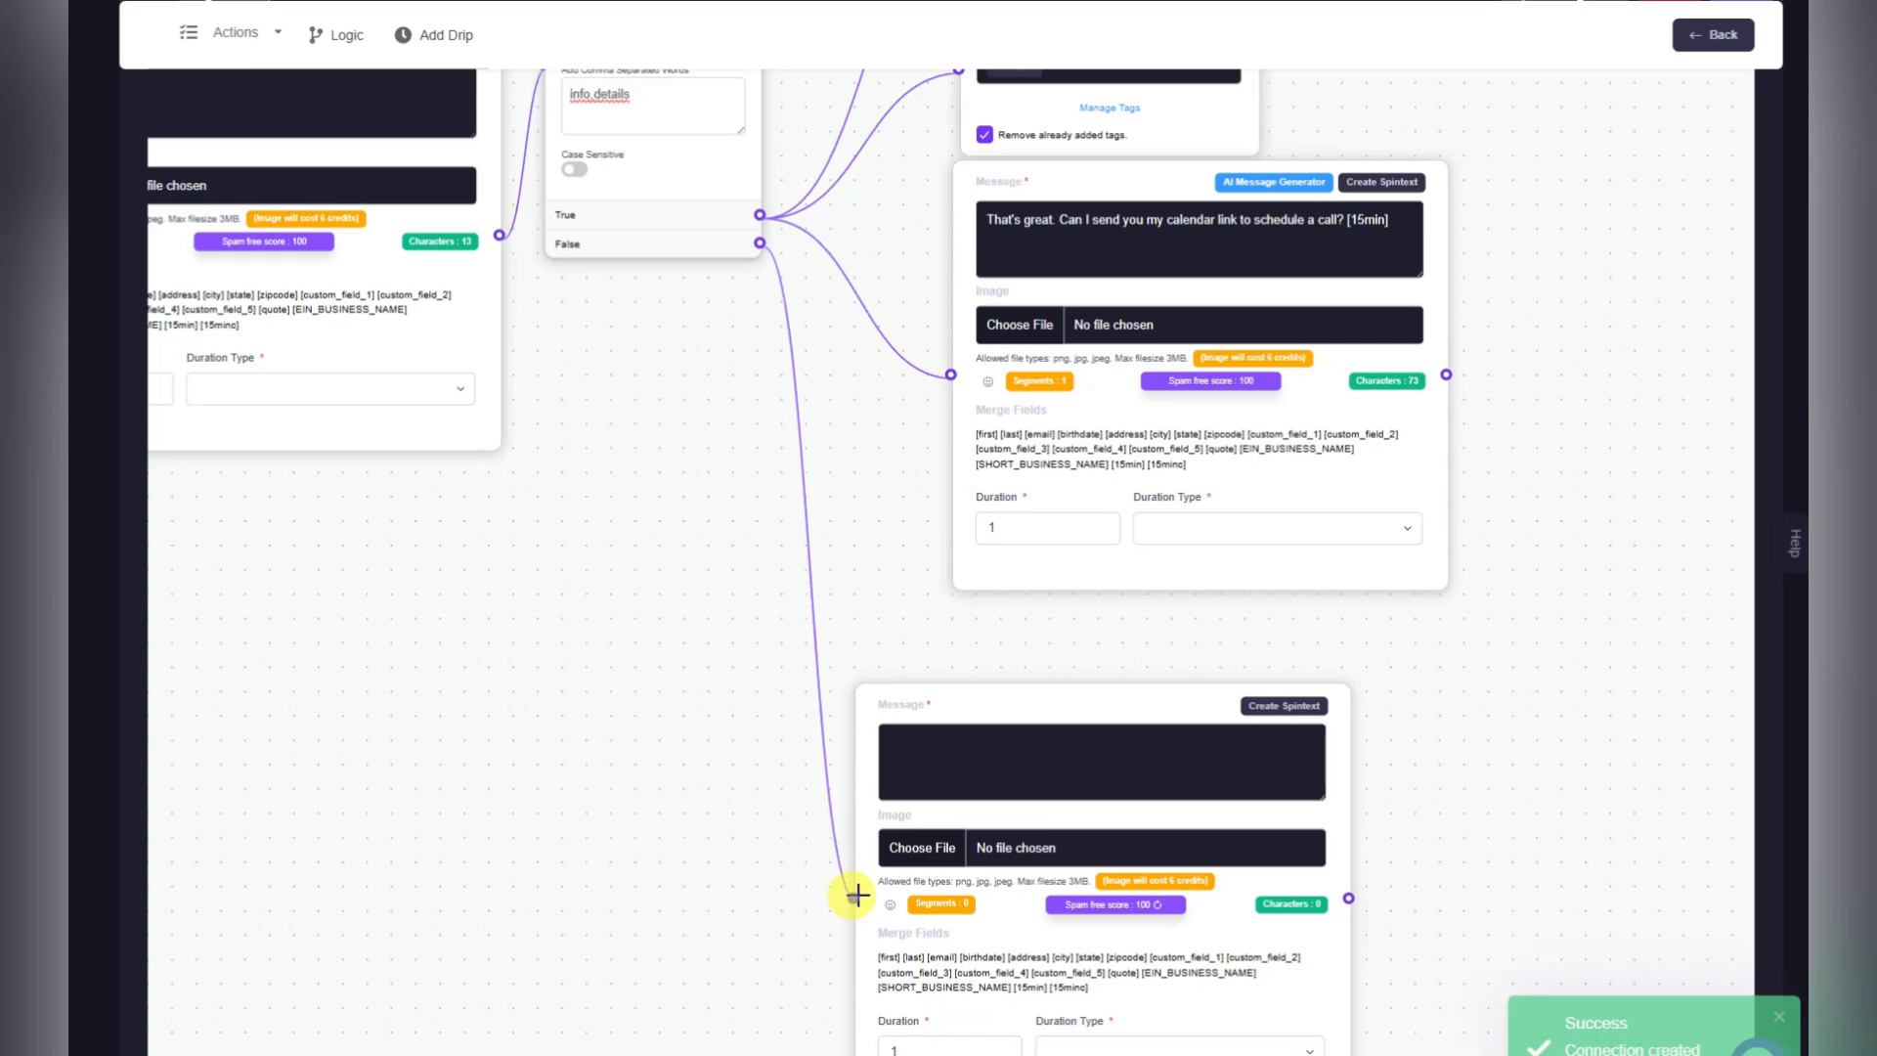
{"action": "left_click_drag", "start_coordinate": [1080, 717], "coordinate": [1018, 634]}
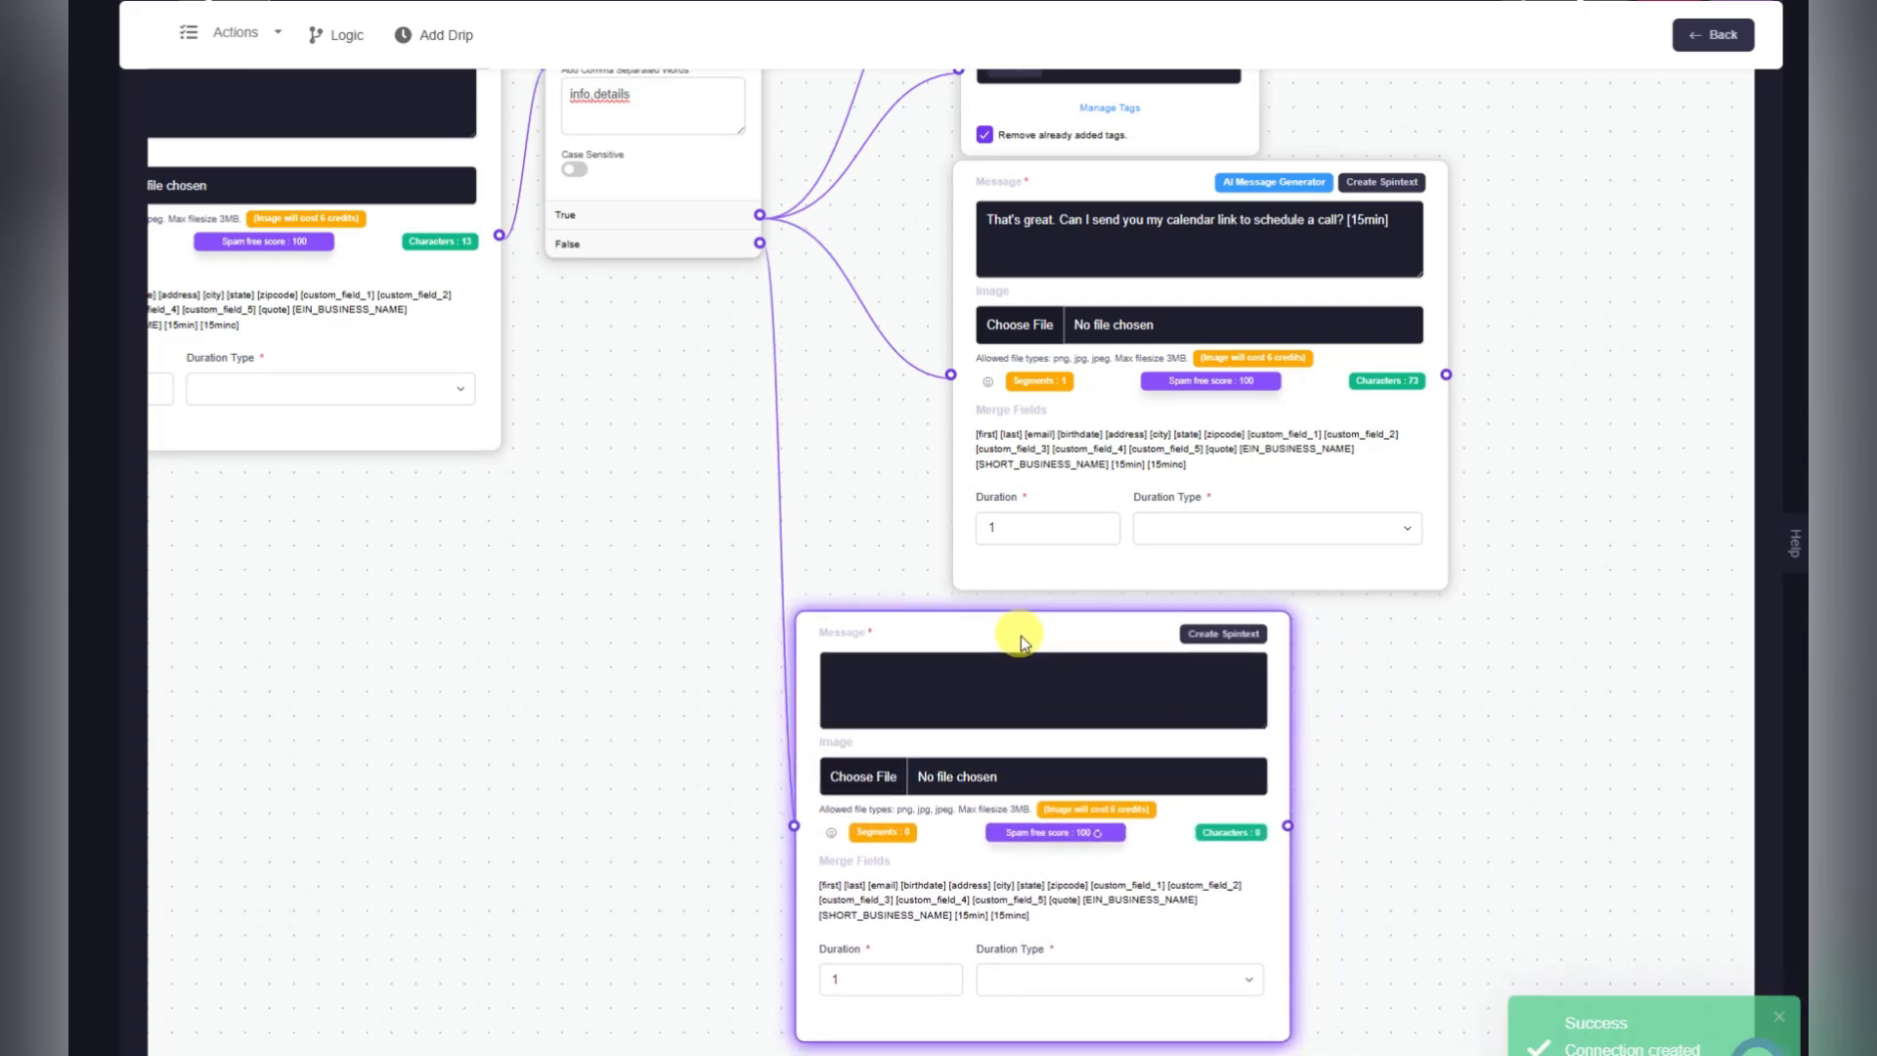
Write "didnt reply with keyword, are you still interested?" as the text of the False-branch message.
{"action": "left_click", "coordinate": [965, 692]}
{"action": "type", "text": "didnt"}
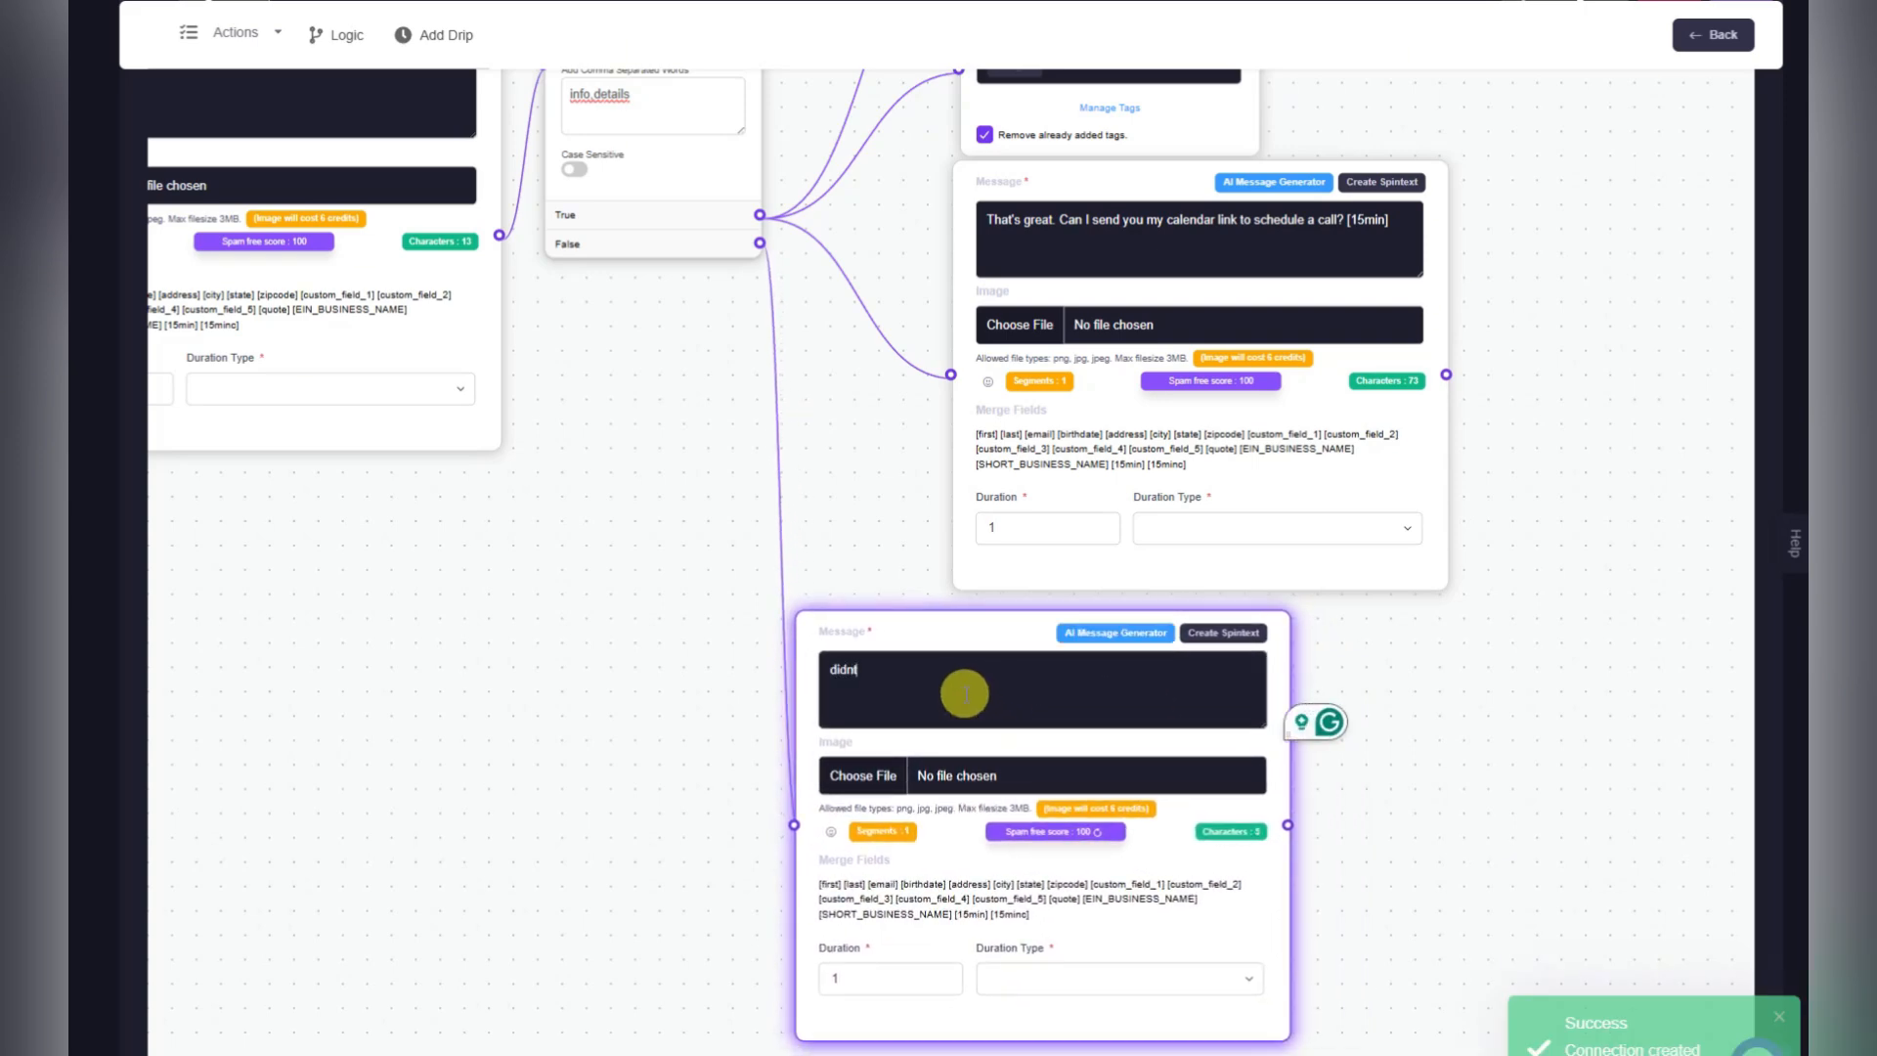
{"action": "type", "text": " reply with keyword, are you still interested?"}
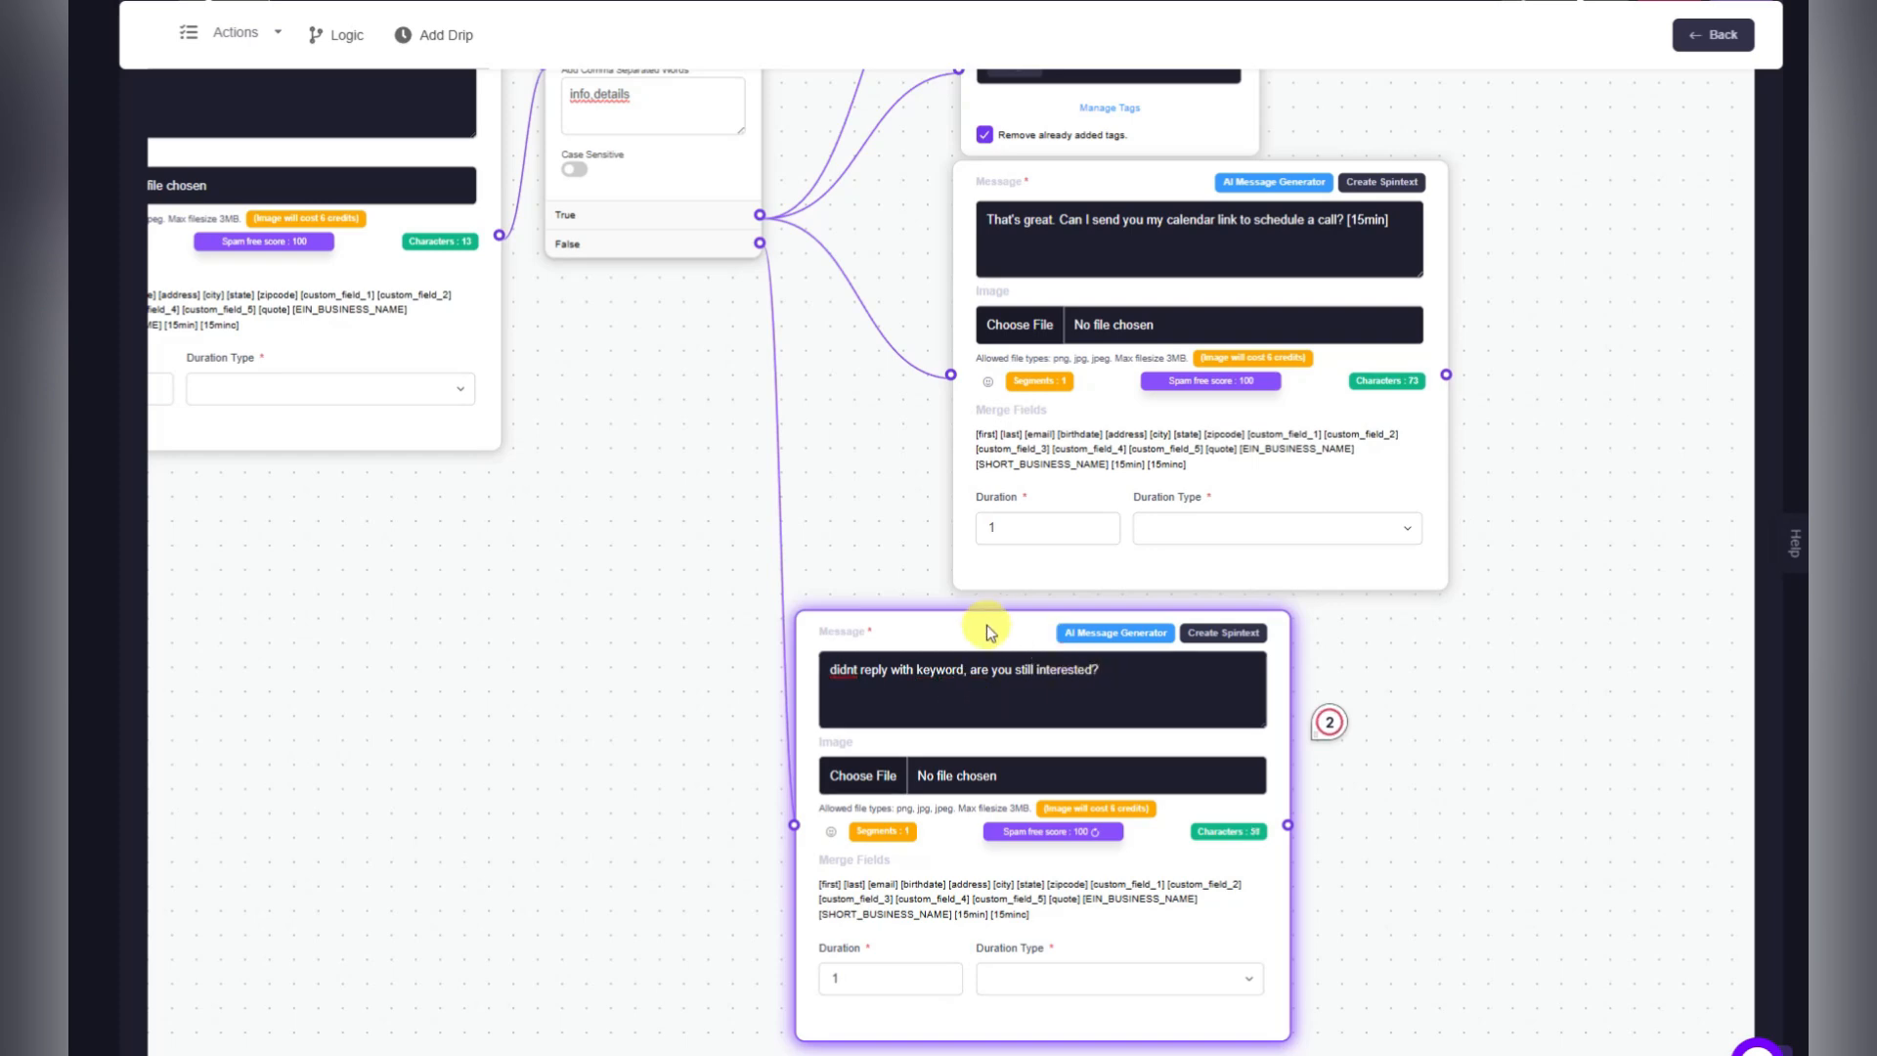
{"action": "left_click_drag", "start_coordinate": [988, 625], "coordinate": [997, 625]}
{"action": "left_click_drag", "start_coordinate": [1521, 665], "coordinate": [1299, 746]}
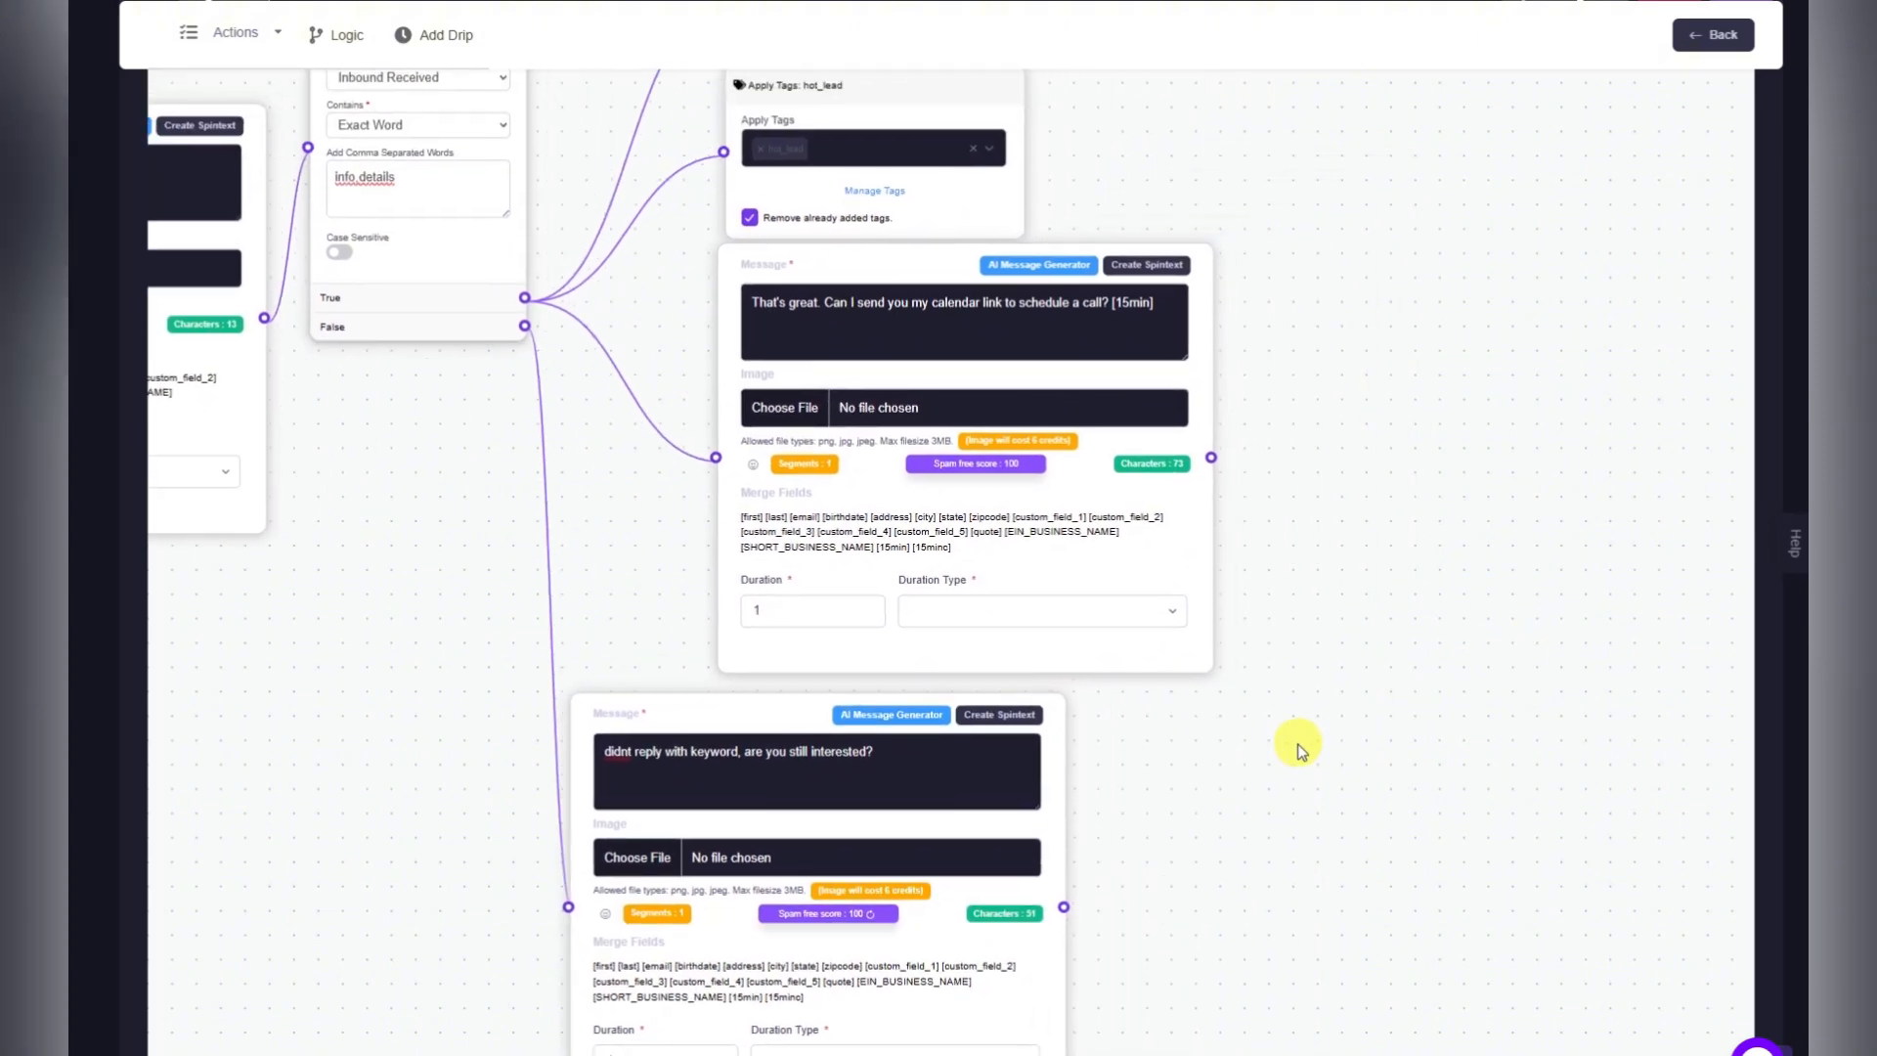
{"action": "left_click_drag", "start_coordinate": [1204, 456], "coordinate": [1326, 395]}
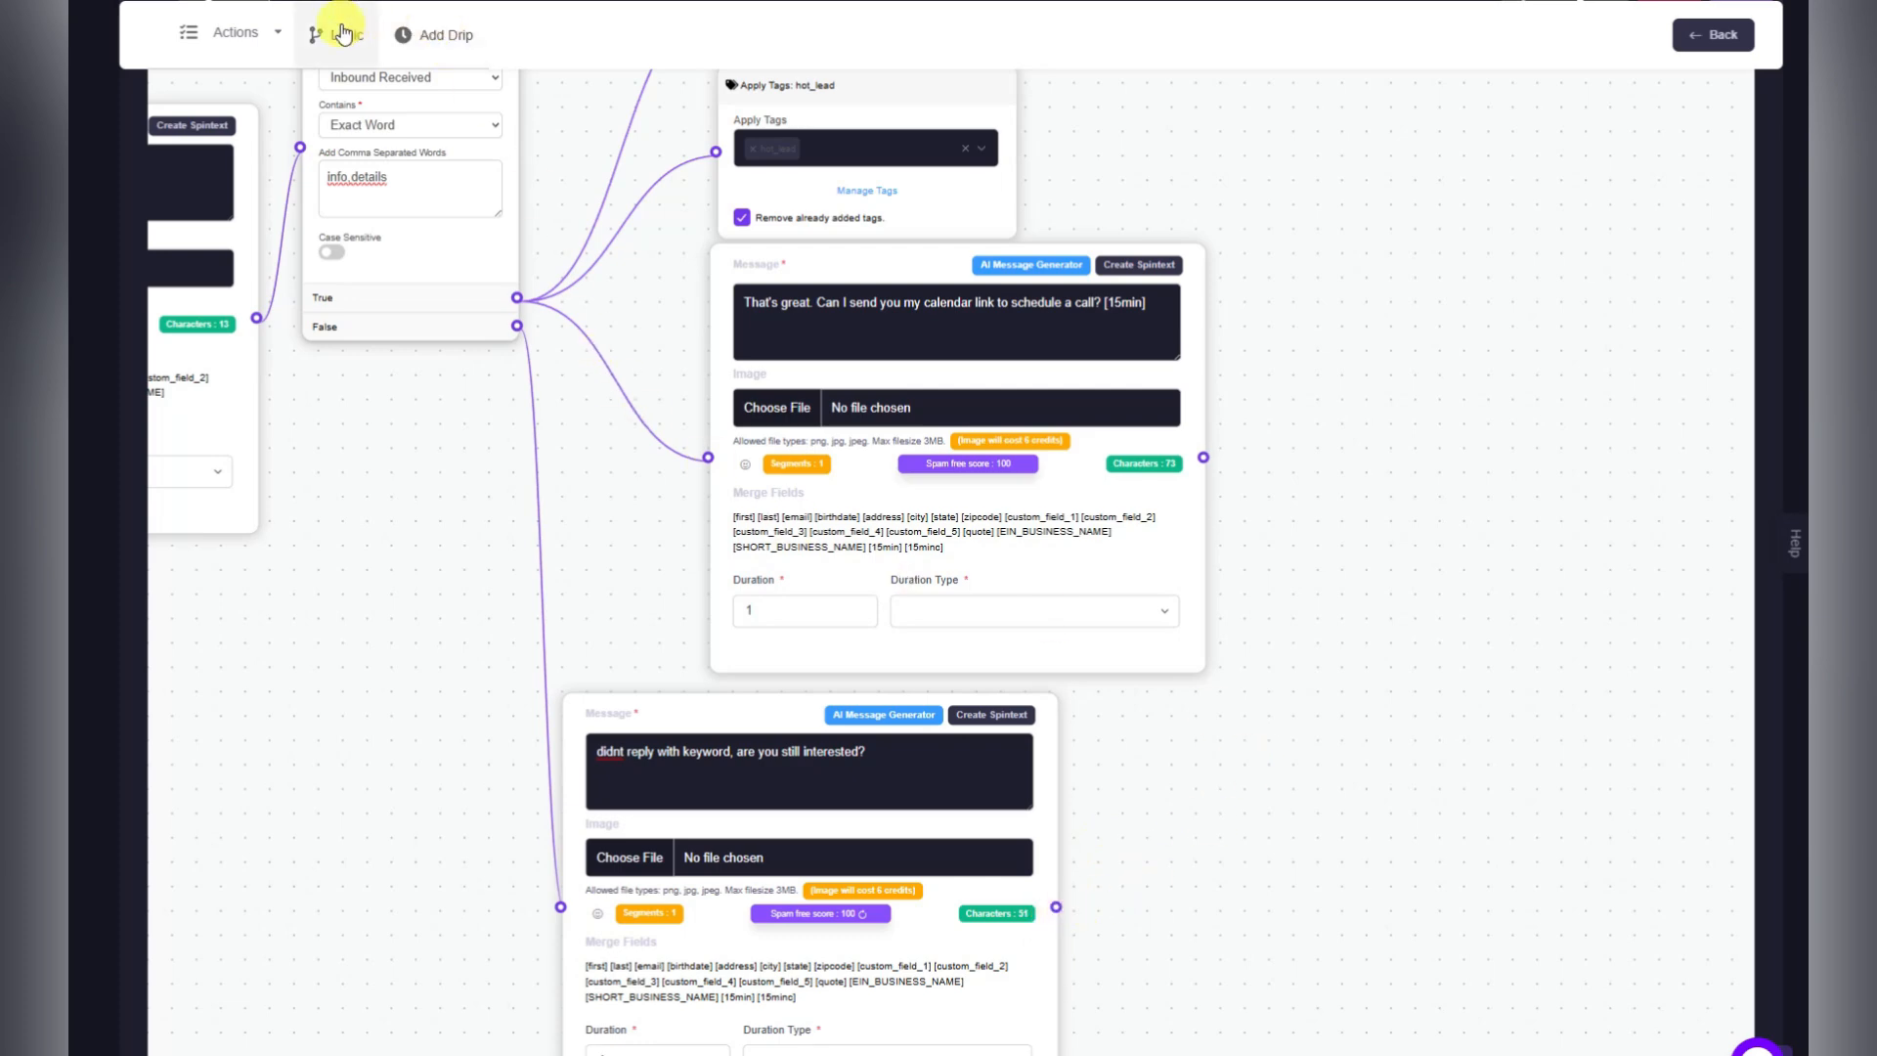
{"action": "left_click_drag", "start_coordinate": [342, 35], "coordinate": [102, 76]}
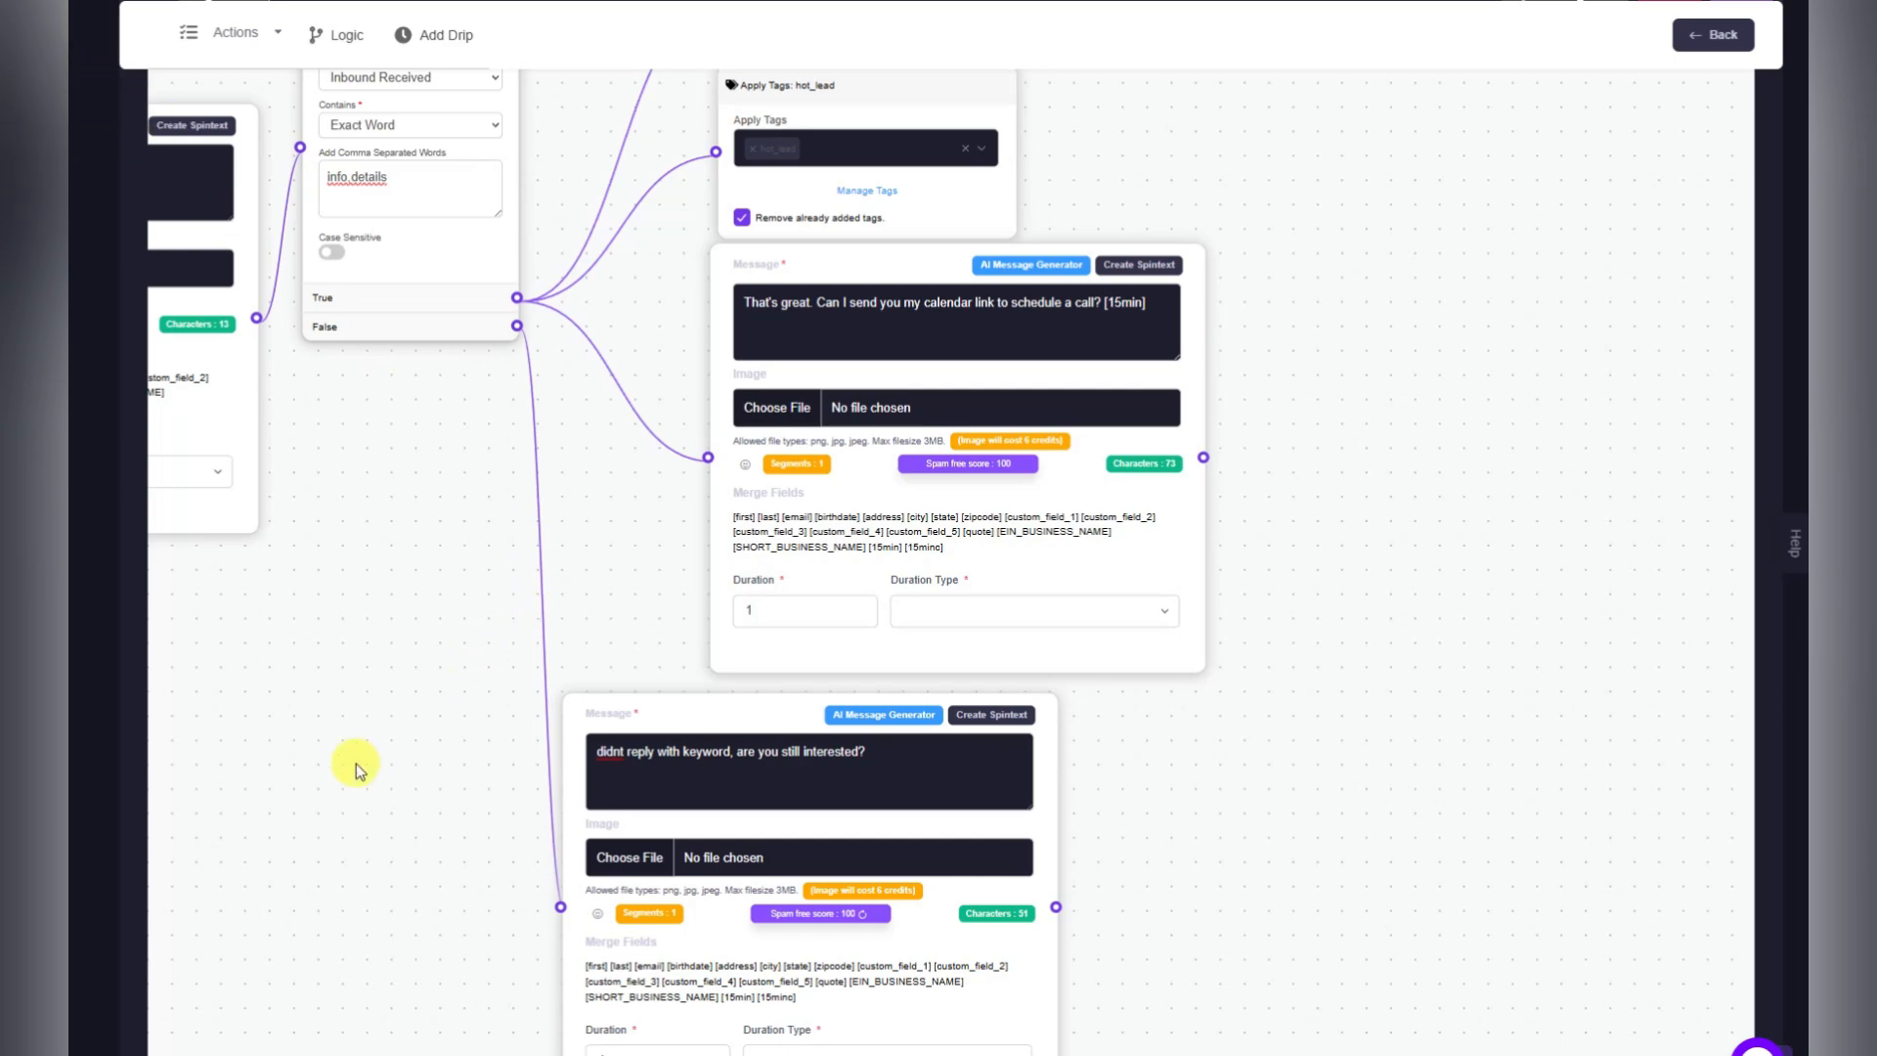
{"action": "left_click_drag", "start_coordinate": [356, 765], "coordinate": [725, 861]}
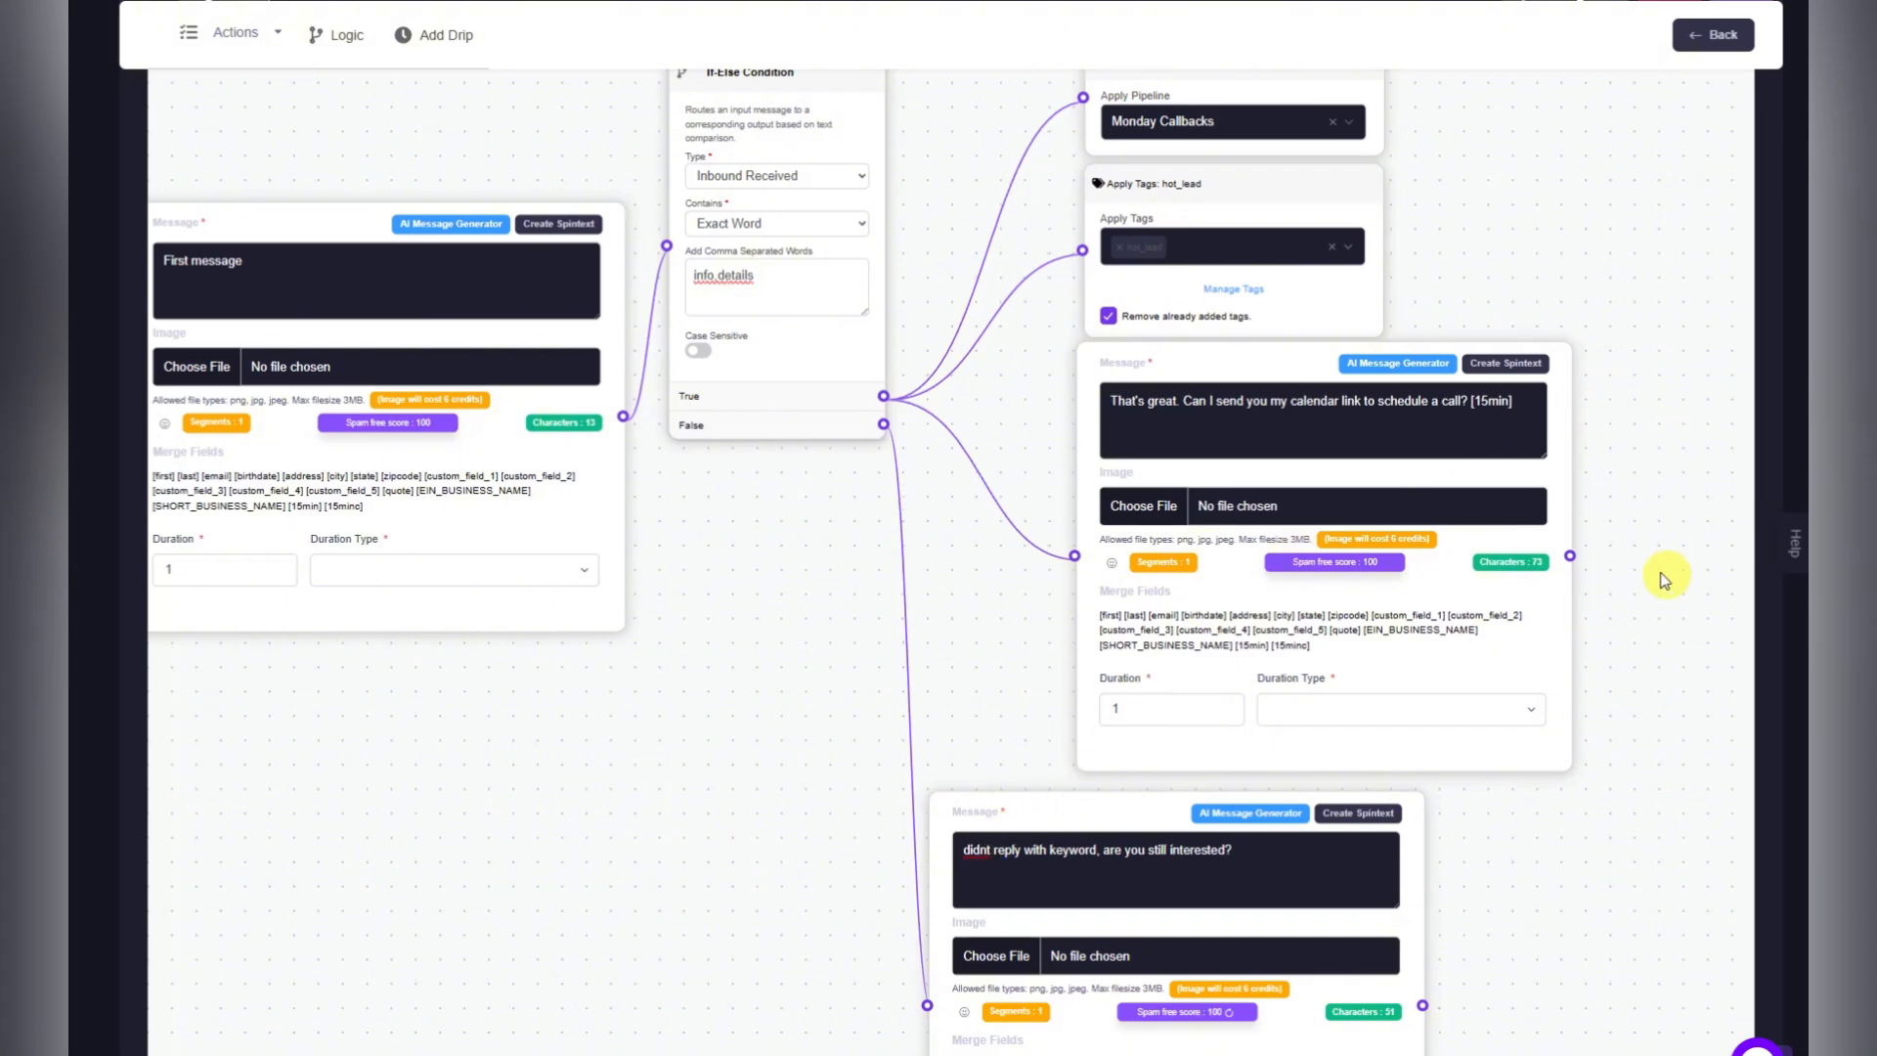
{"action": "left_click_drag", "start_coordinate": [1665, 580], "coordinate": [1573, 596]}
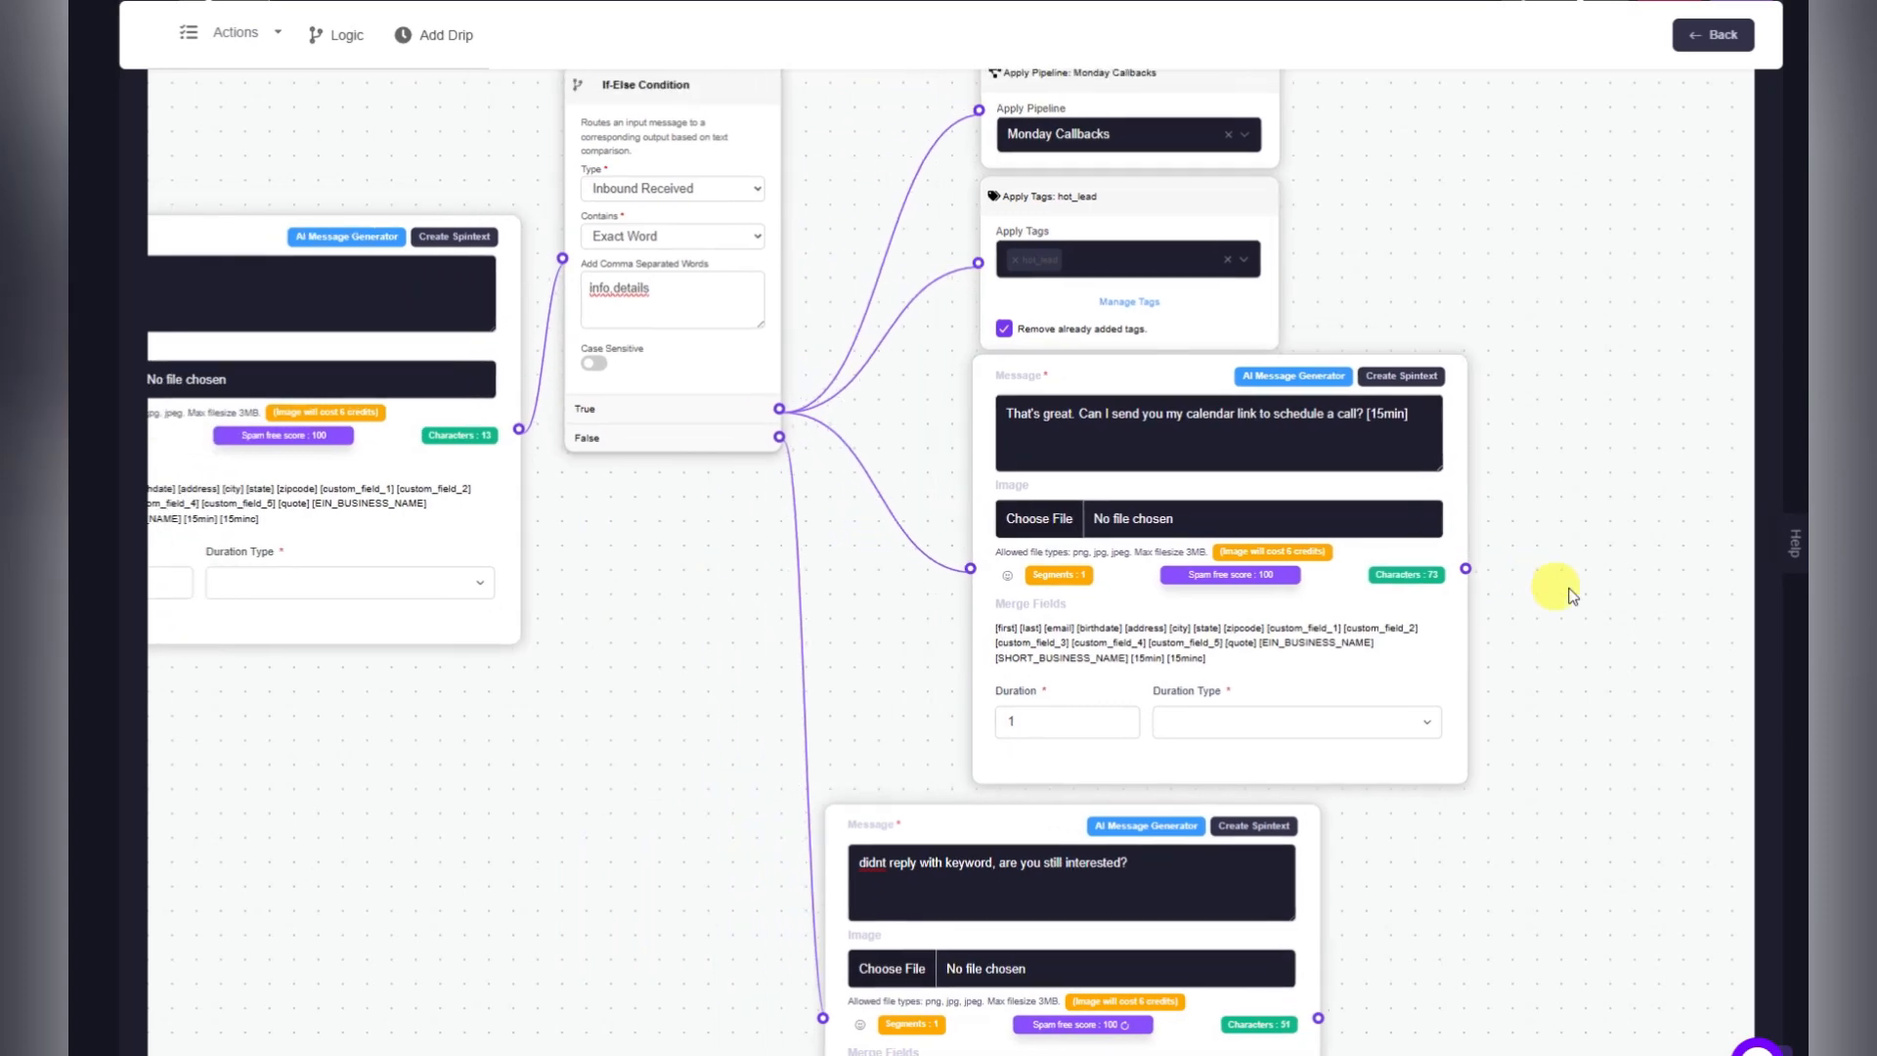
{"action": "scroll", "coordinate": [1571, 594], "scroll_direction": "down", "scroll_amount": 5}
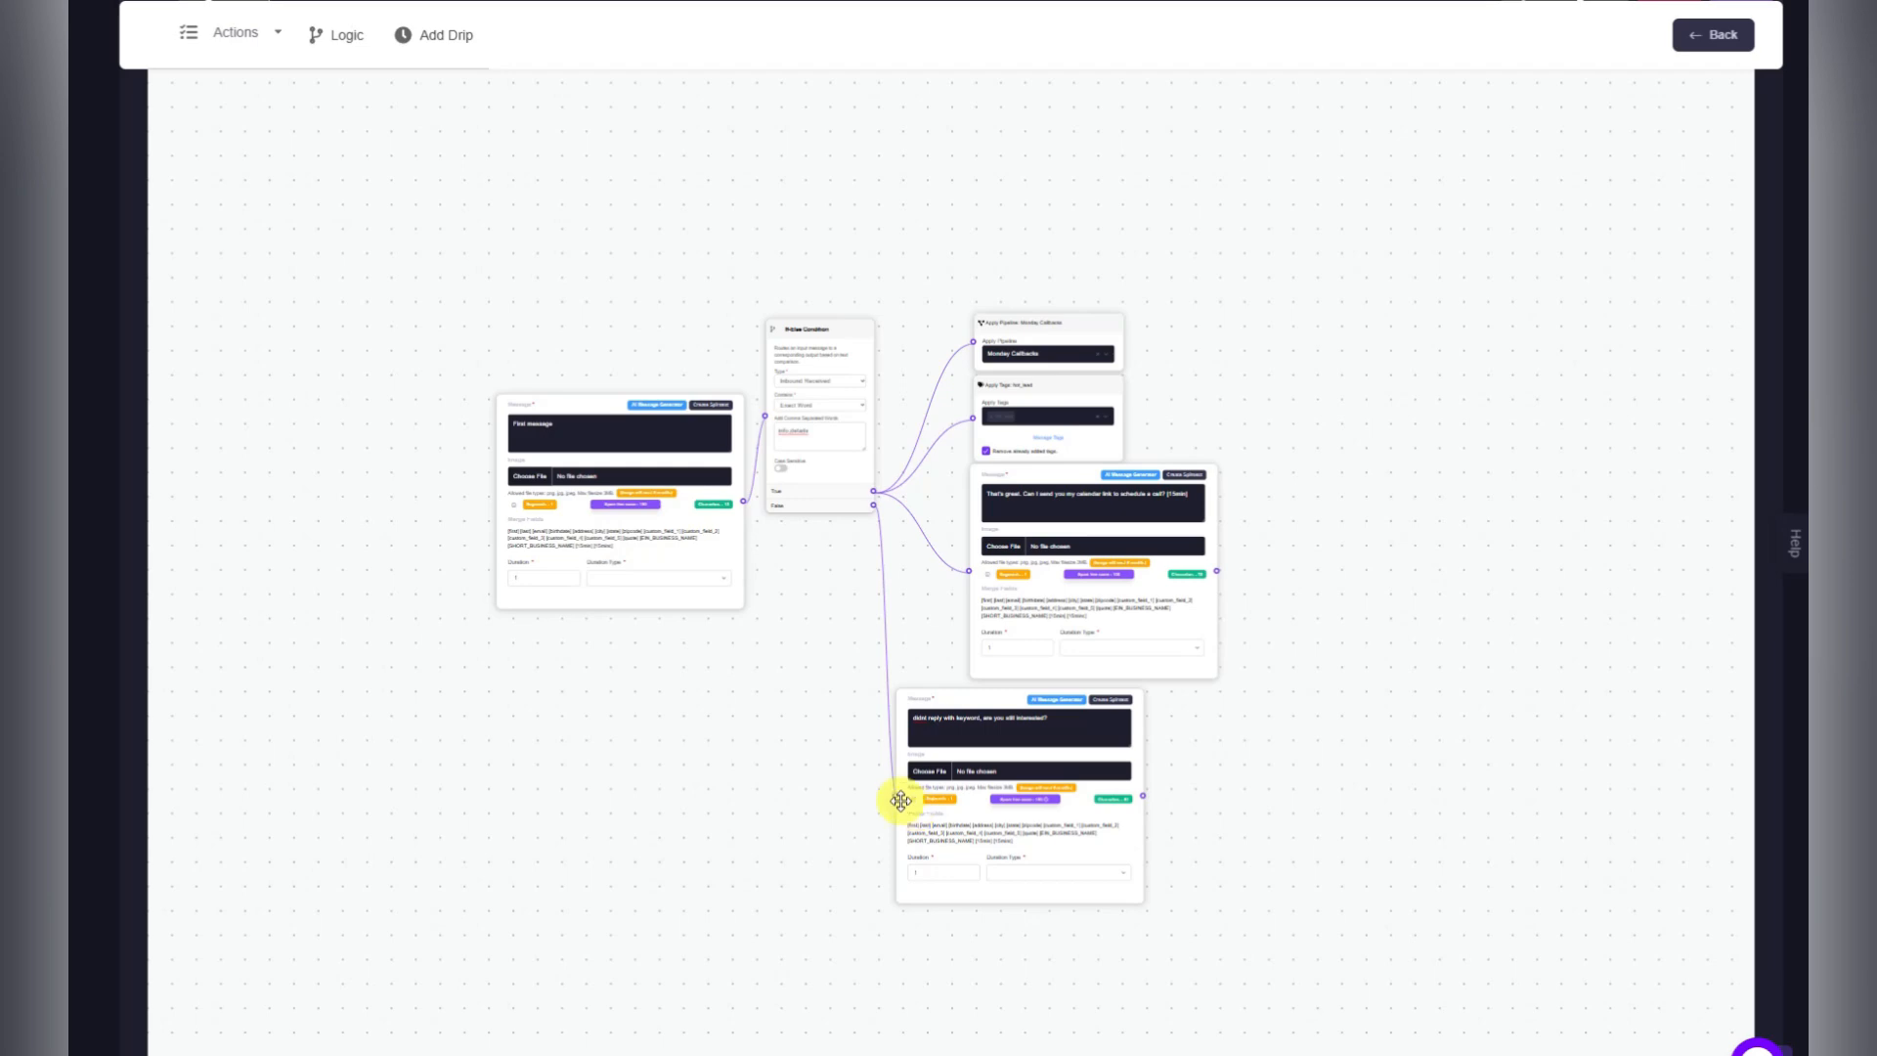
Leave the Demo Video flow and open the Universal Engagement & Recovery Flow from the drip flow list.
{"action": "scroll", "coordinate": [888, 804], "scroll_direction": "up", "scroll_amount": 2}
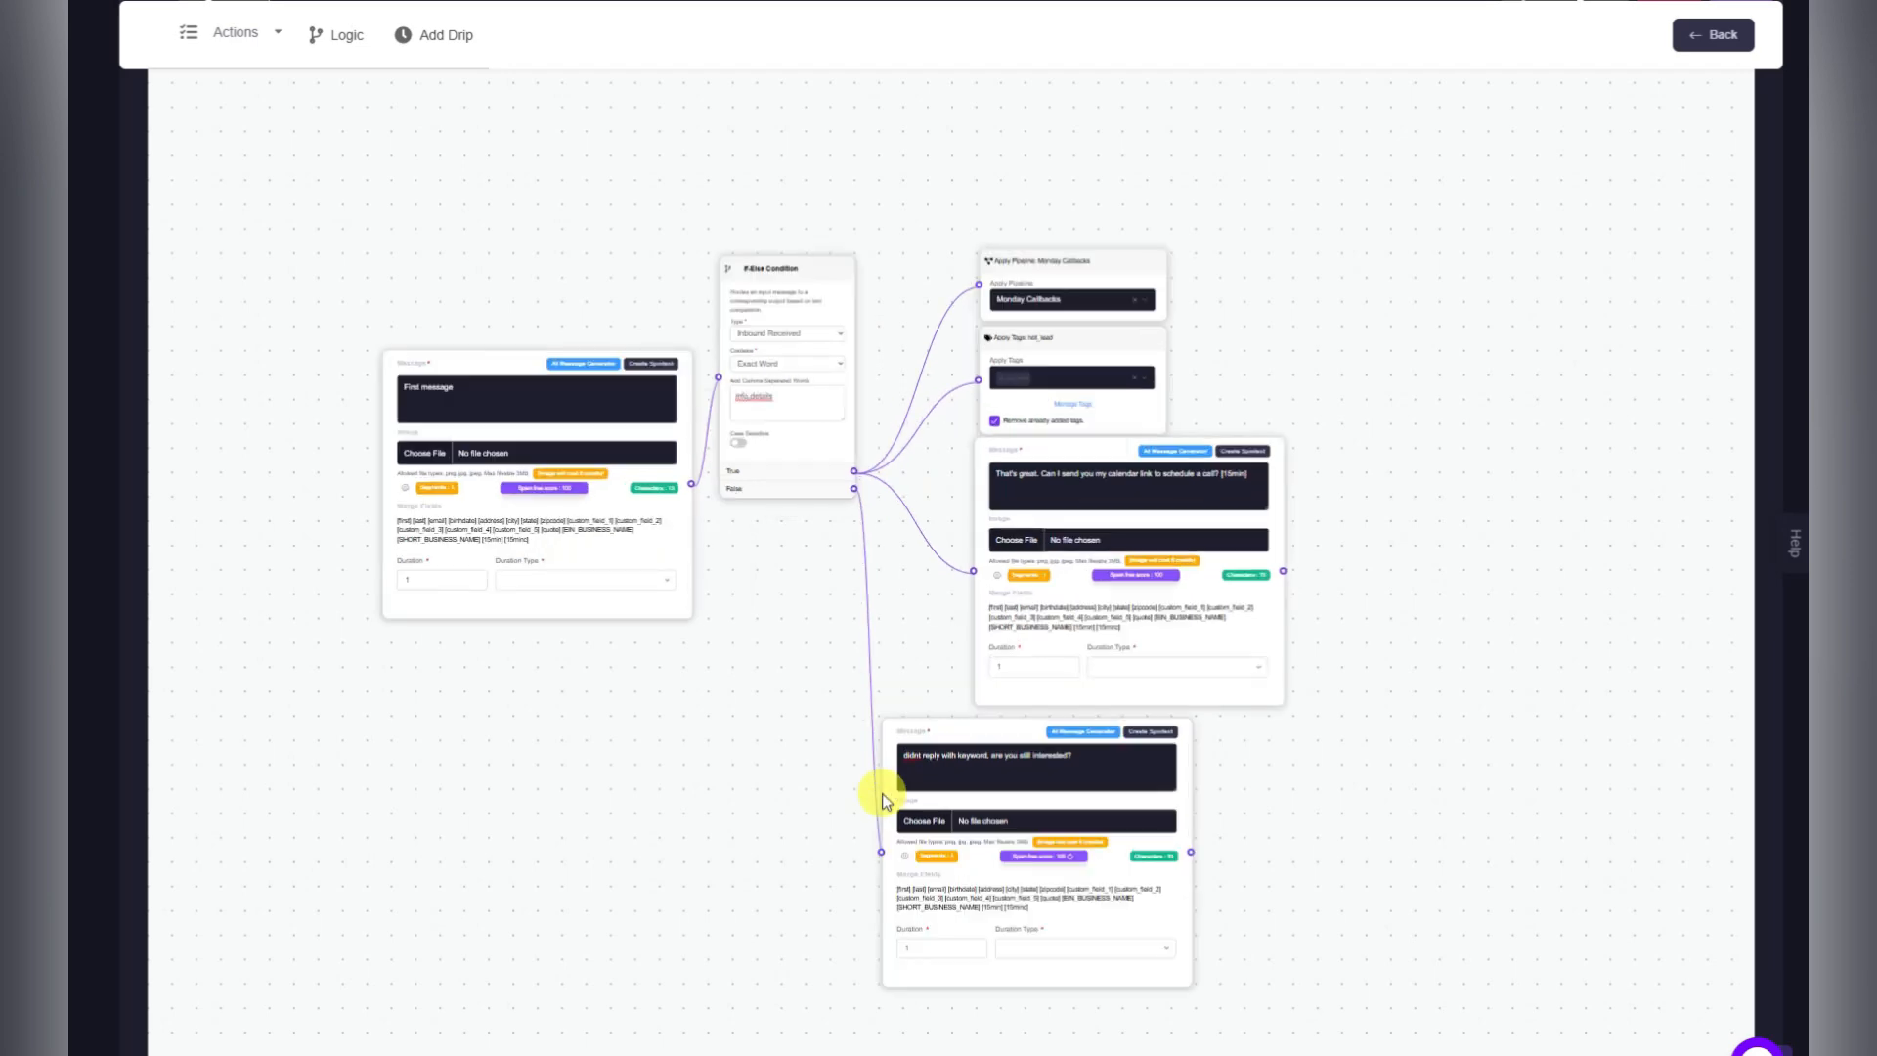
{"action": "left_click_drag", "start_coordinate": [653, 724], "coordinate": [668, 747]}
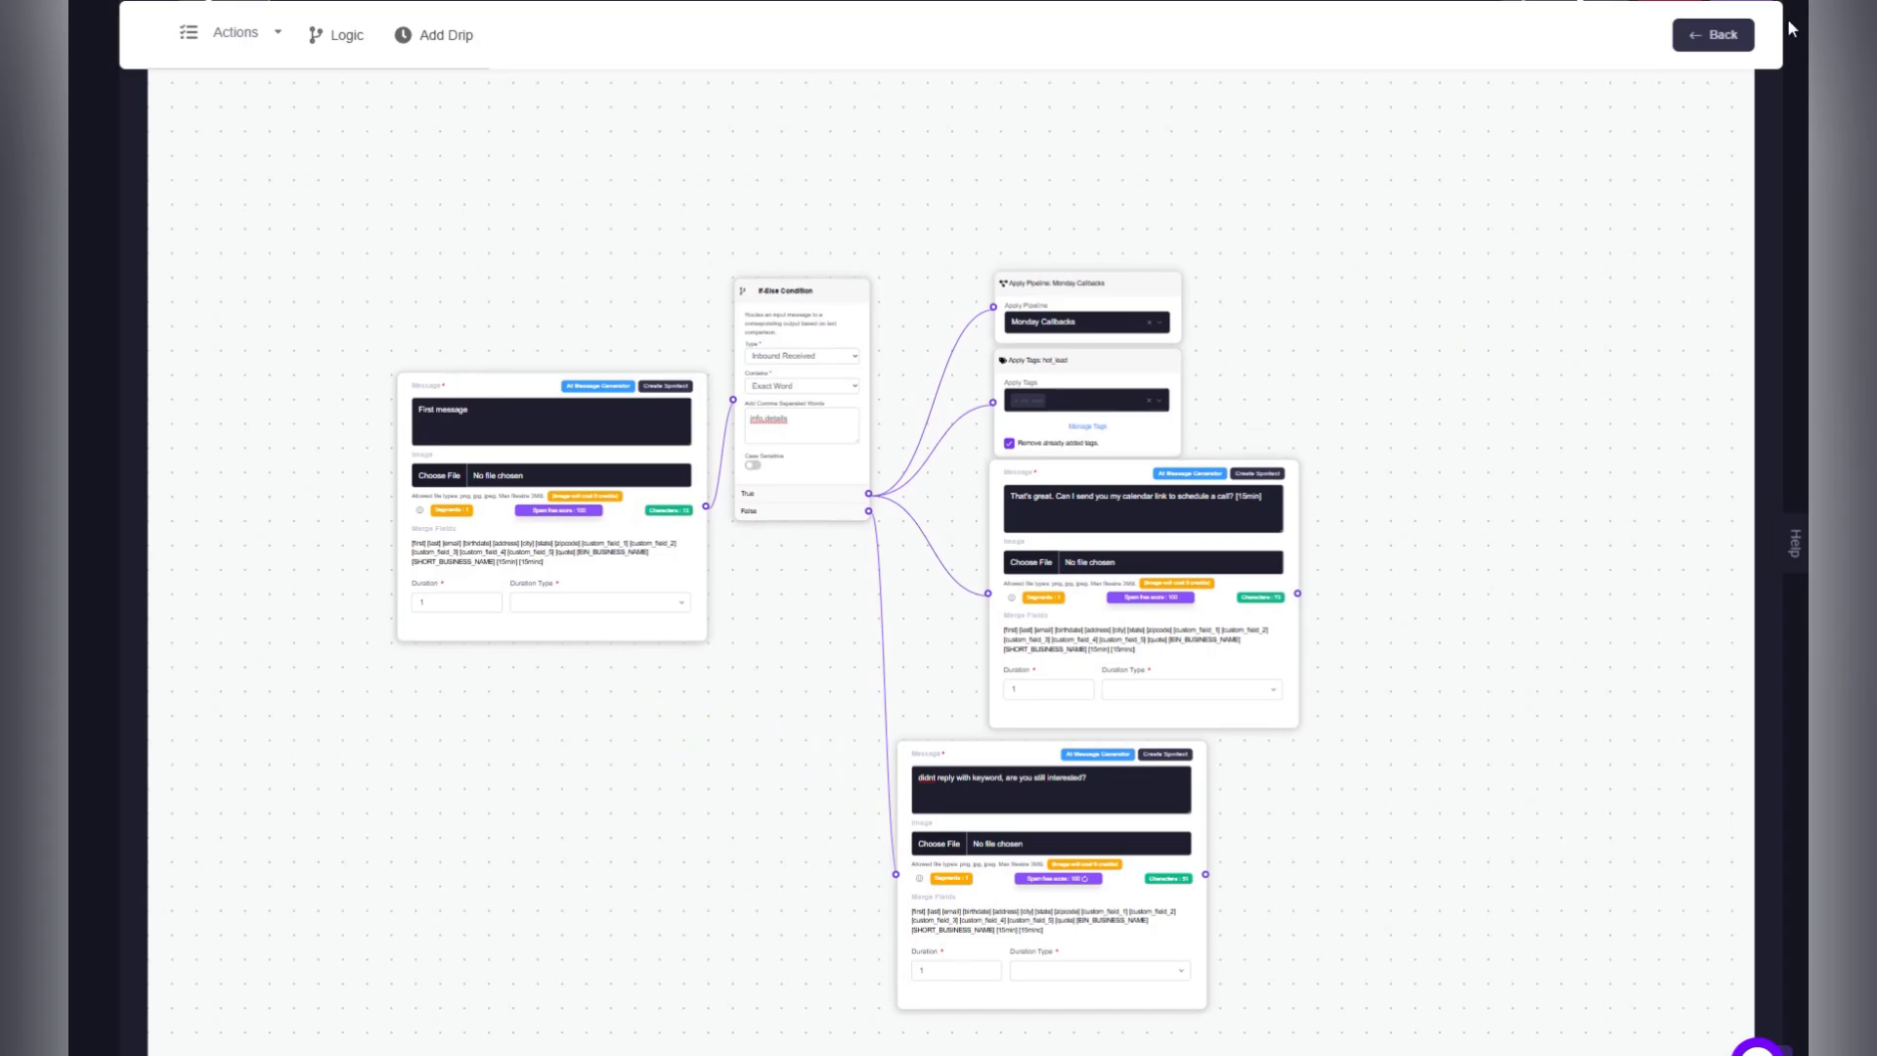
{"action": "left_click", "coordinate": [1717, 35]}
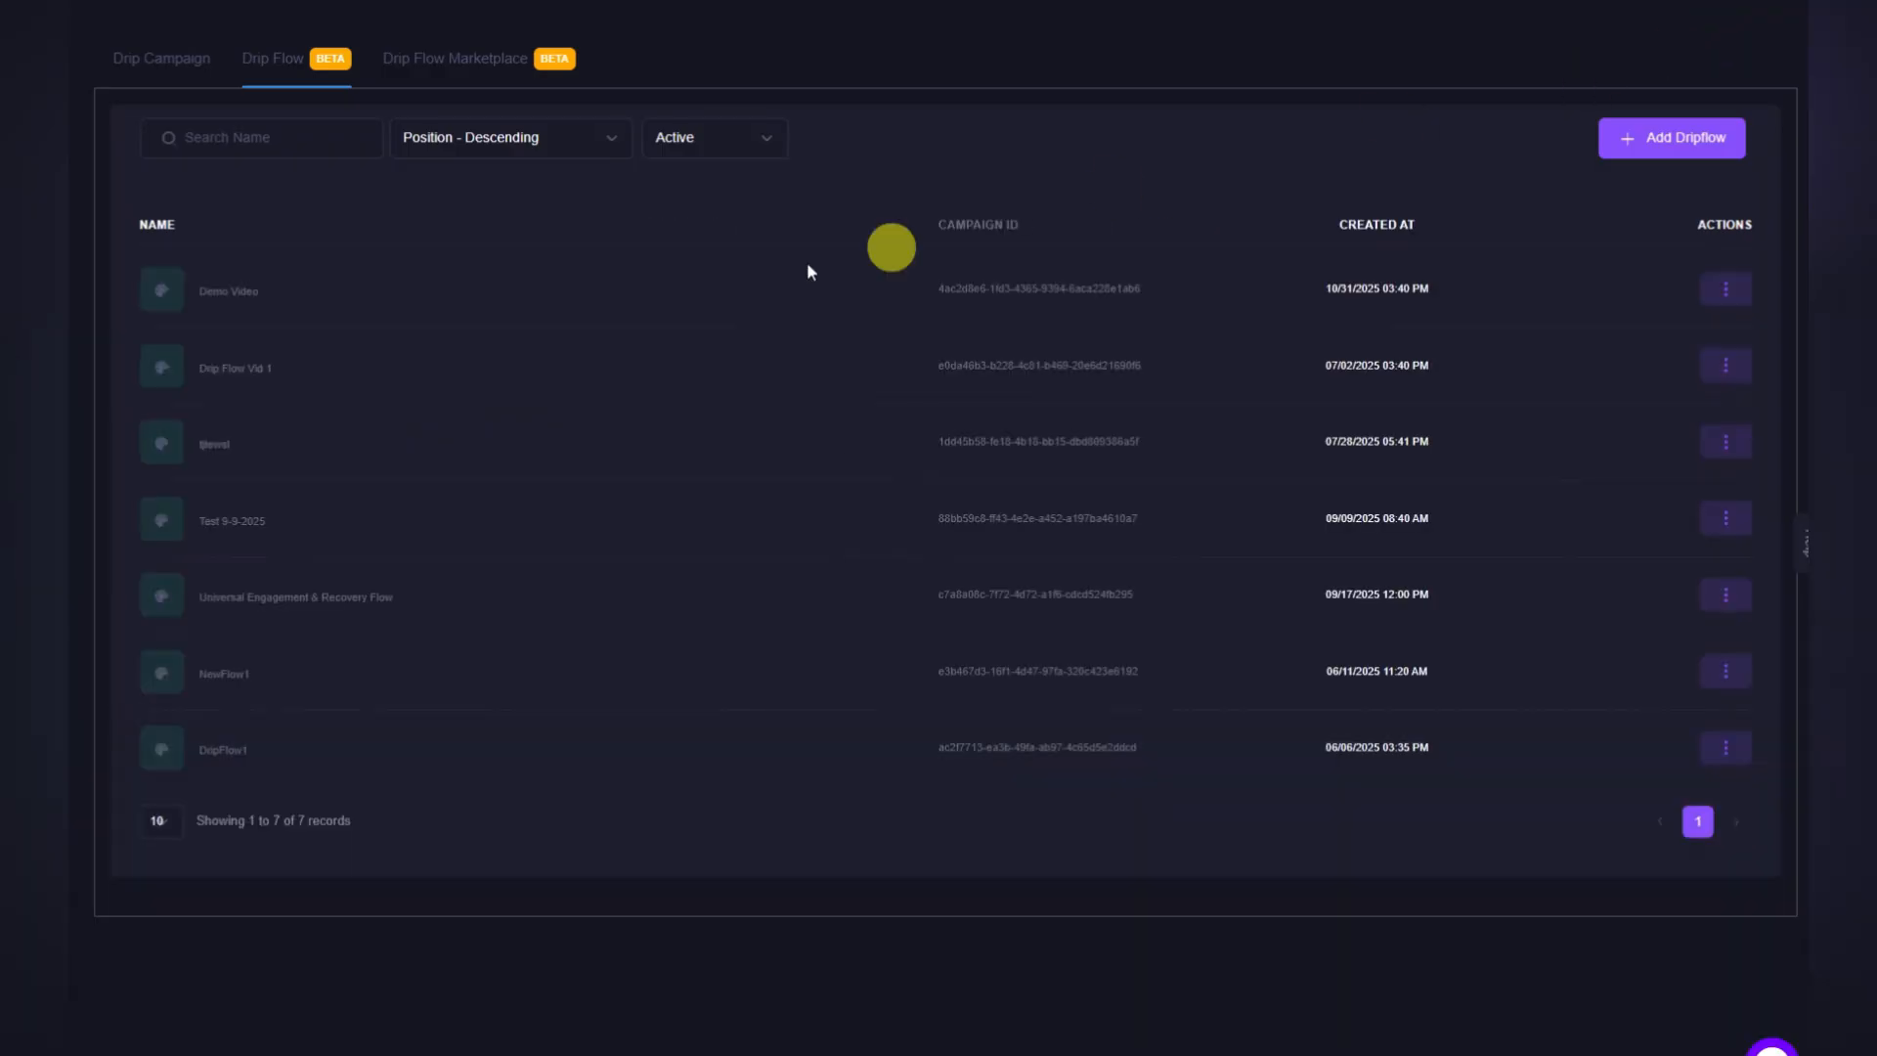
{"action": "left_click", "coordinate": [313, 602]}
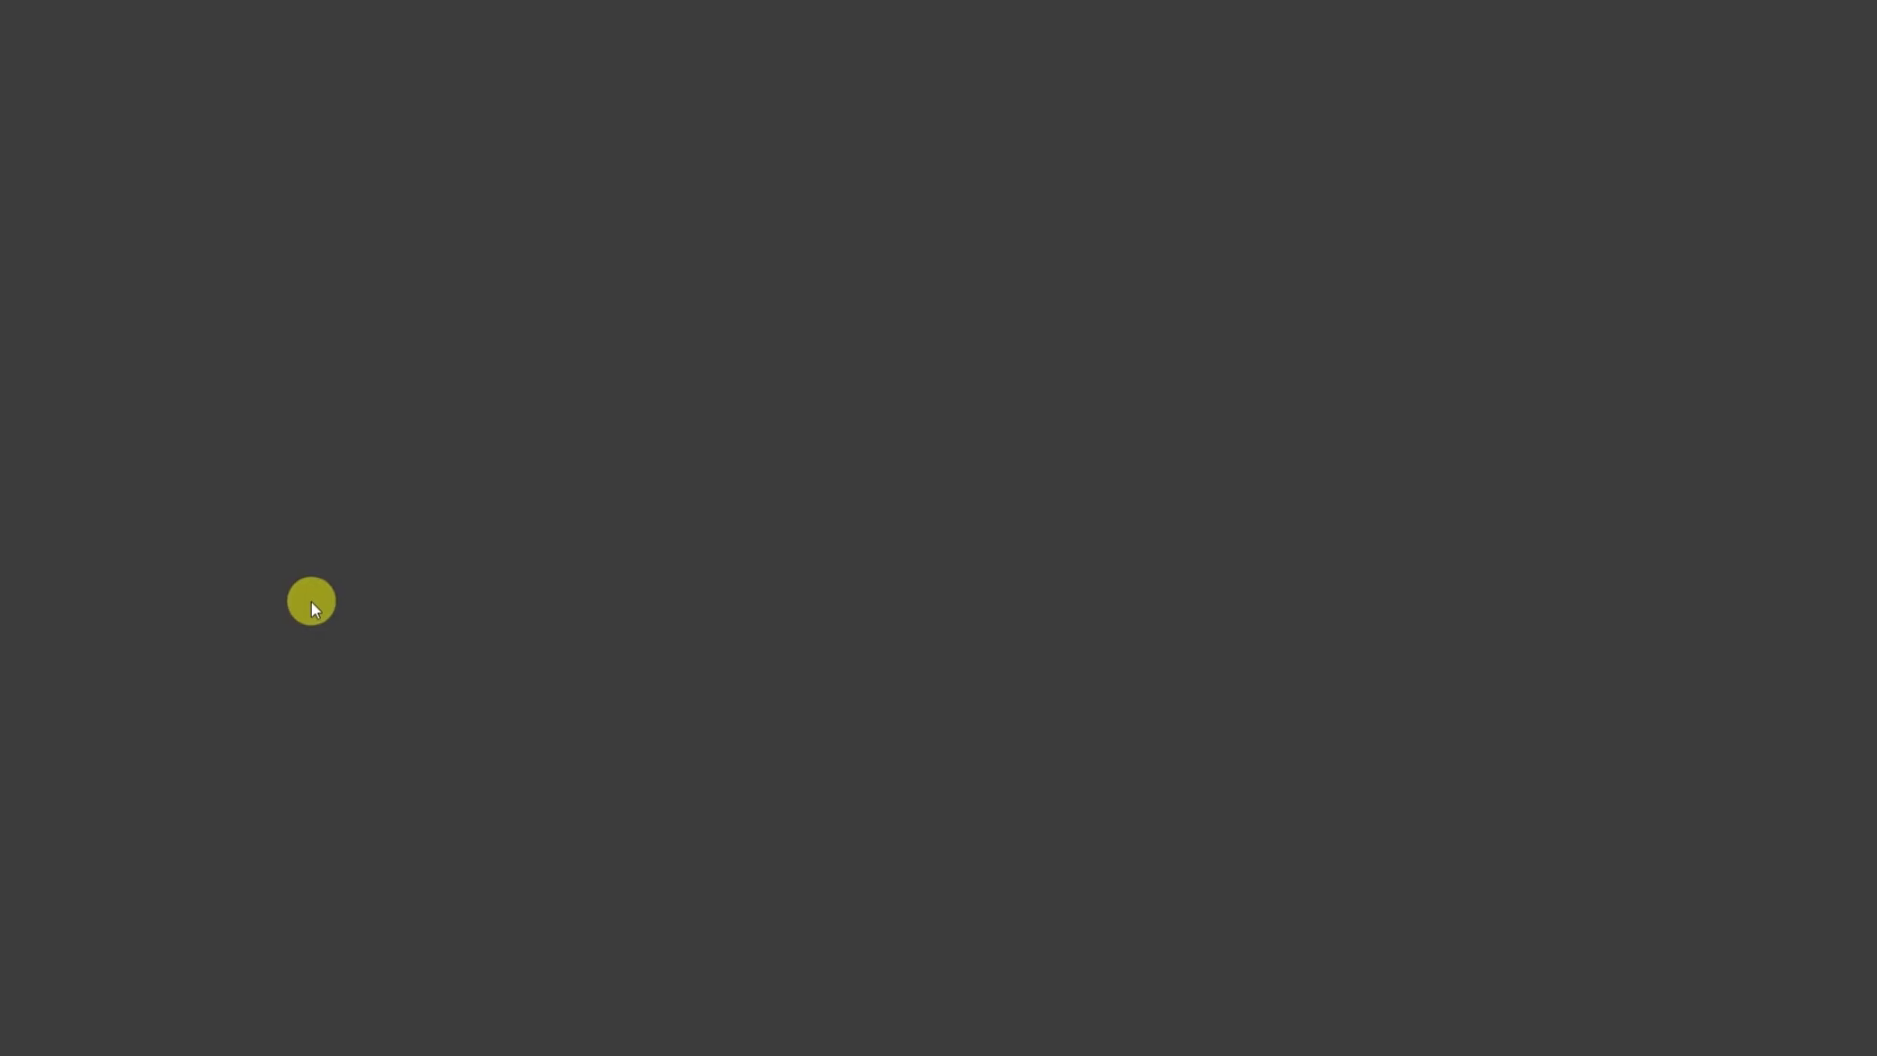
{"action": "scroll", "coordinate": [88, 516], "scroll_direction": "down", "scroll_amount": 2}
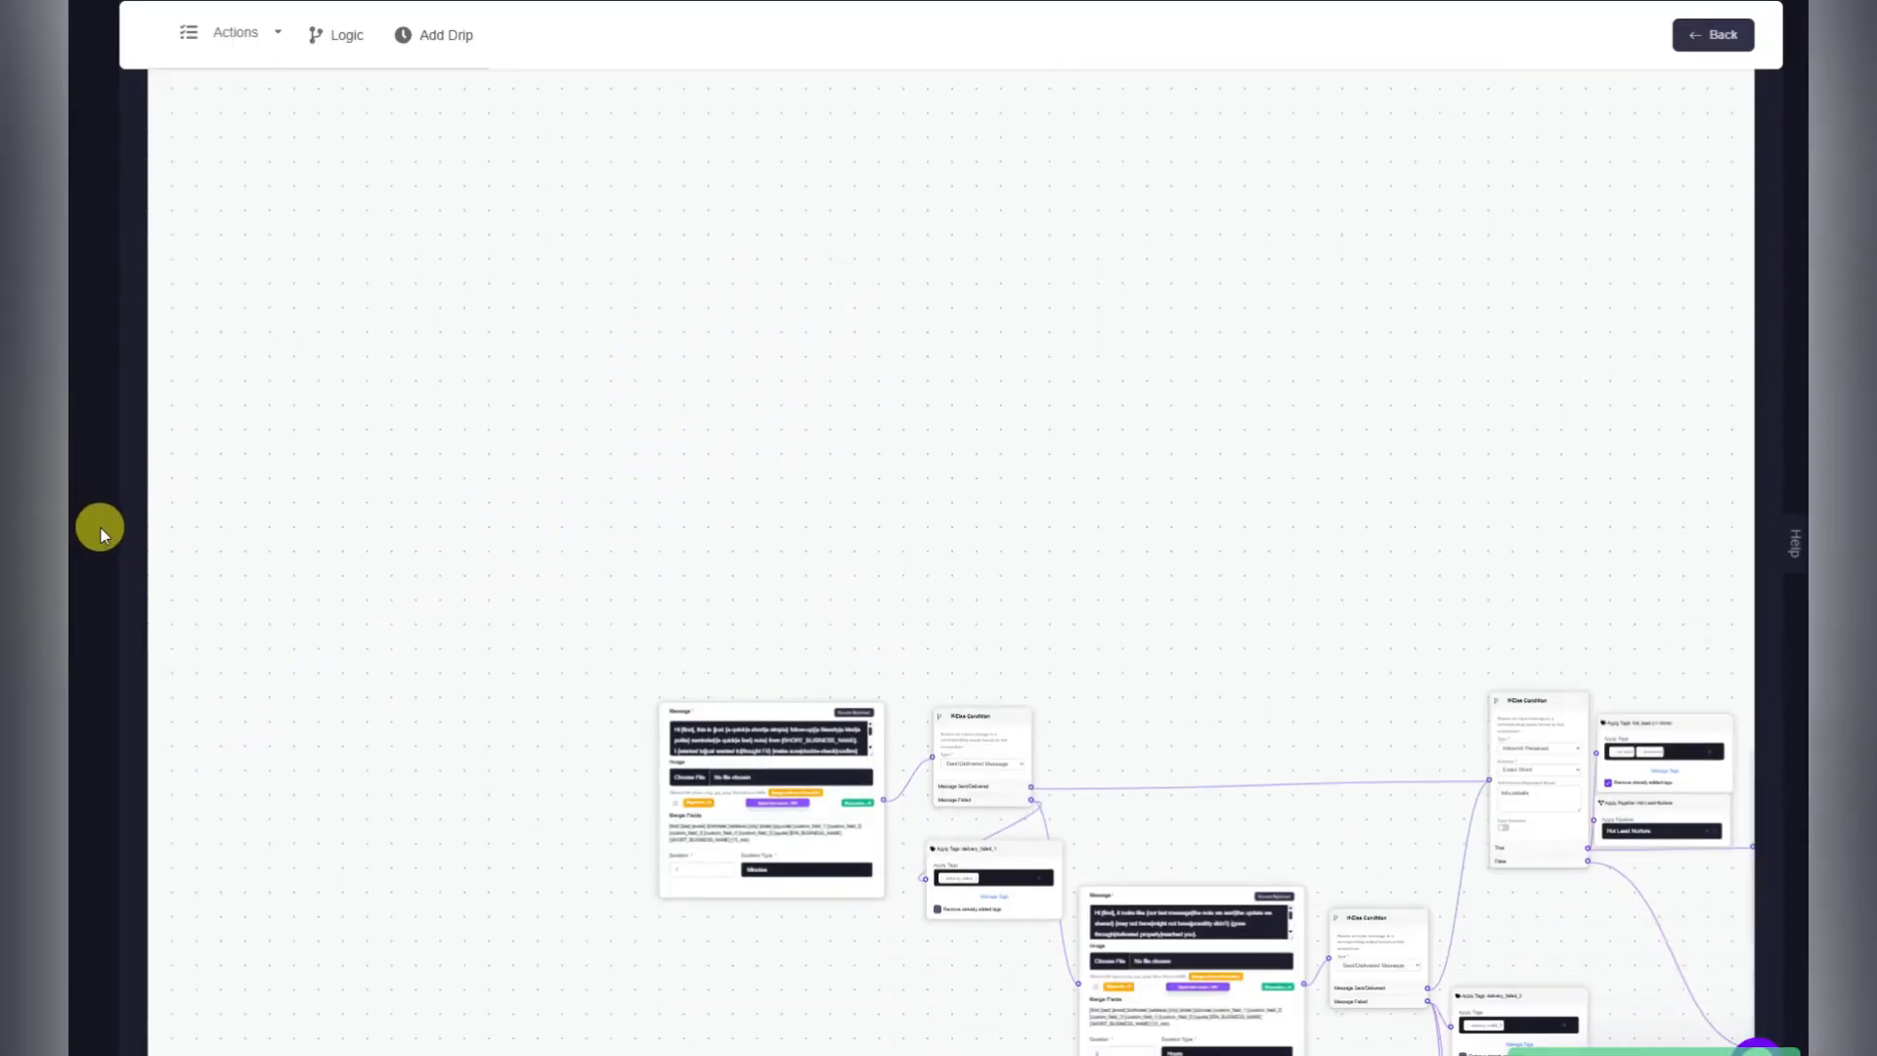
Examine the two Sent/Delivered Message conditions and the tag, message, pipeline and removal nodes on their Message Failed branches.
{"action": "left_click_drag", "start_coordinate": [738, 812], "coordinate": [385, 548]}
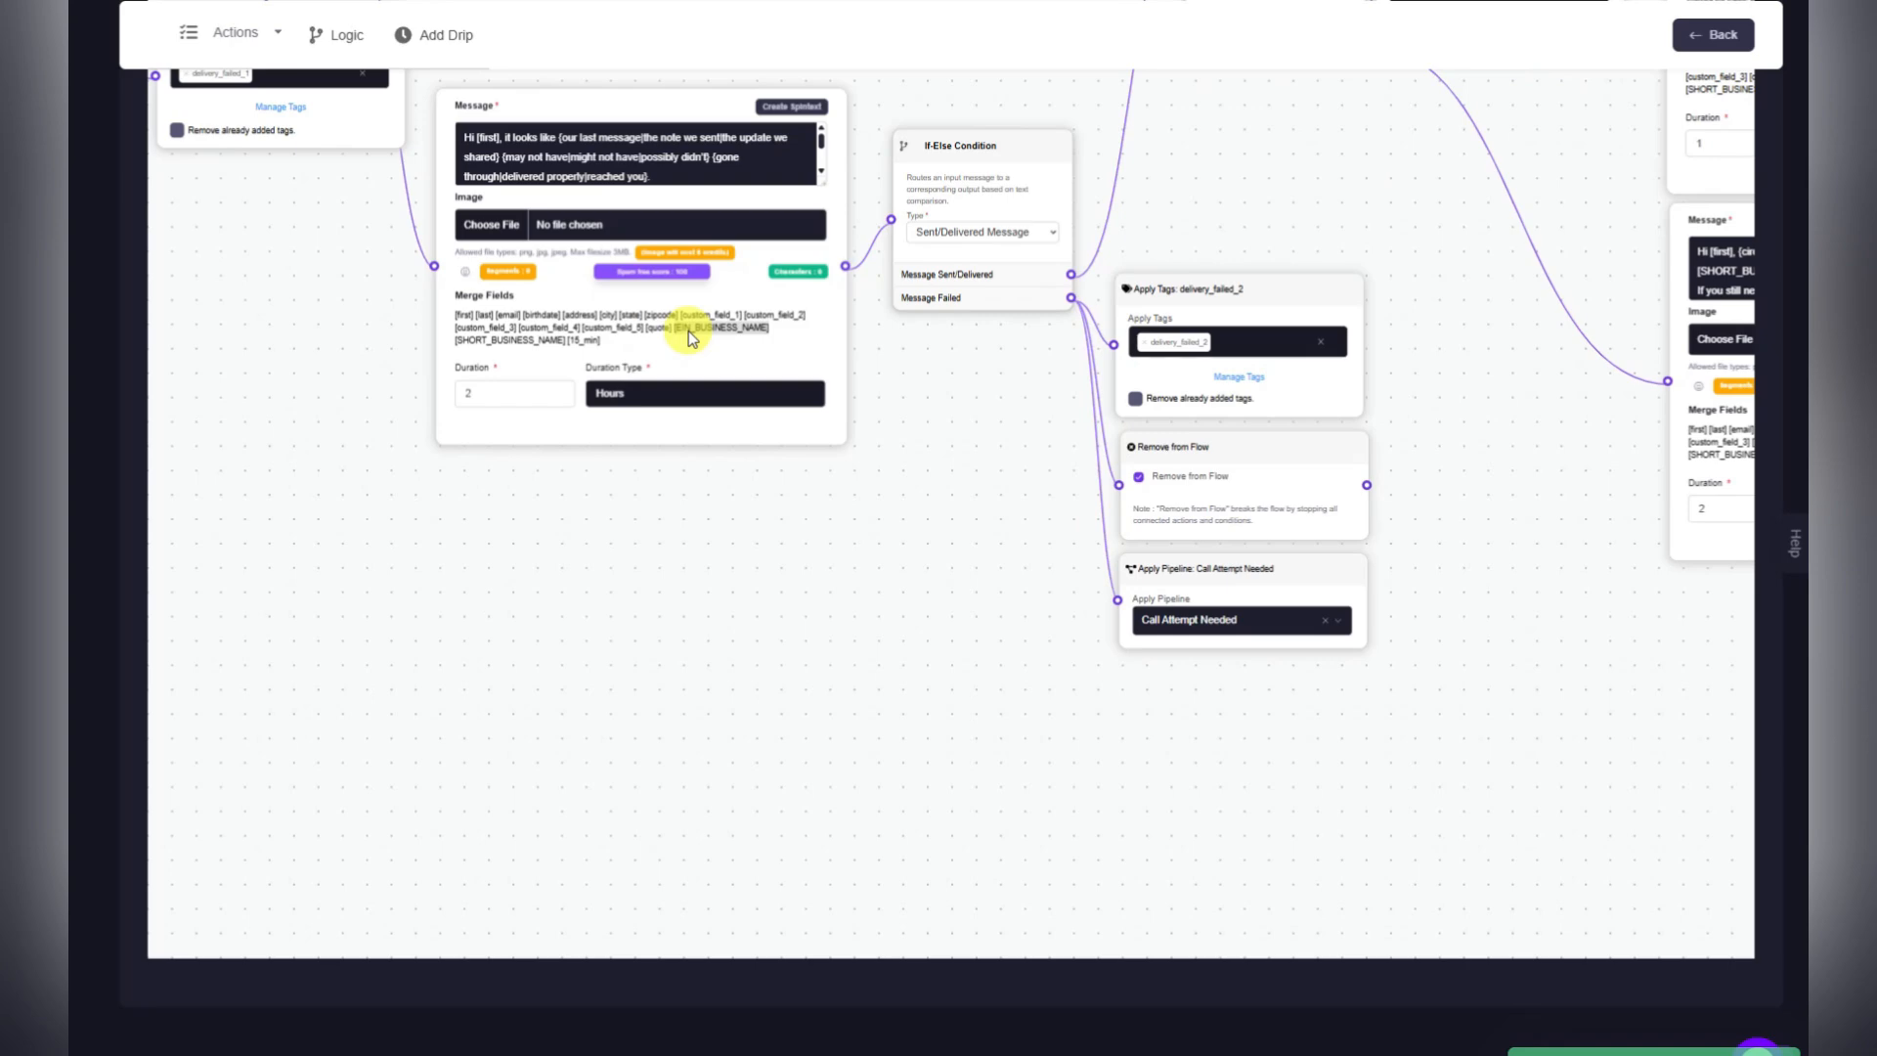
{"action": "scroll", "coordinate": [481, 495], "scroll_direction": "down", "scroll_amount": 4}
{"action": "left_click_drag", "start_coordinate": [435, 377], "coordinate": [536, 684]}
{"action": "scroll", "coordinate": [658, 503], "scroll_direction": "up", "scroll_amount": 3}
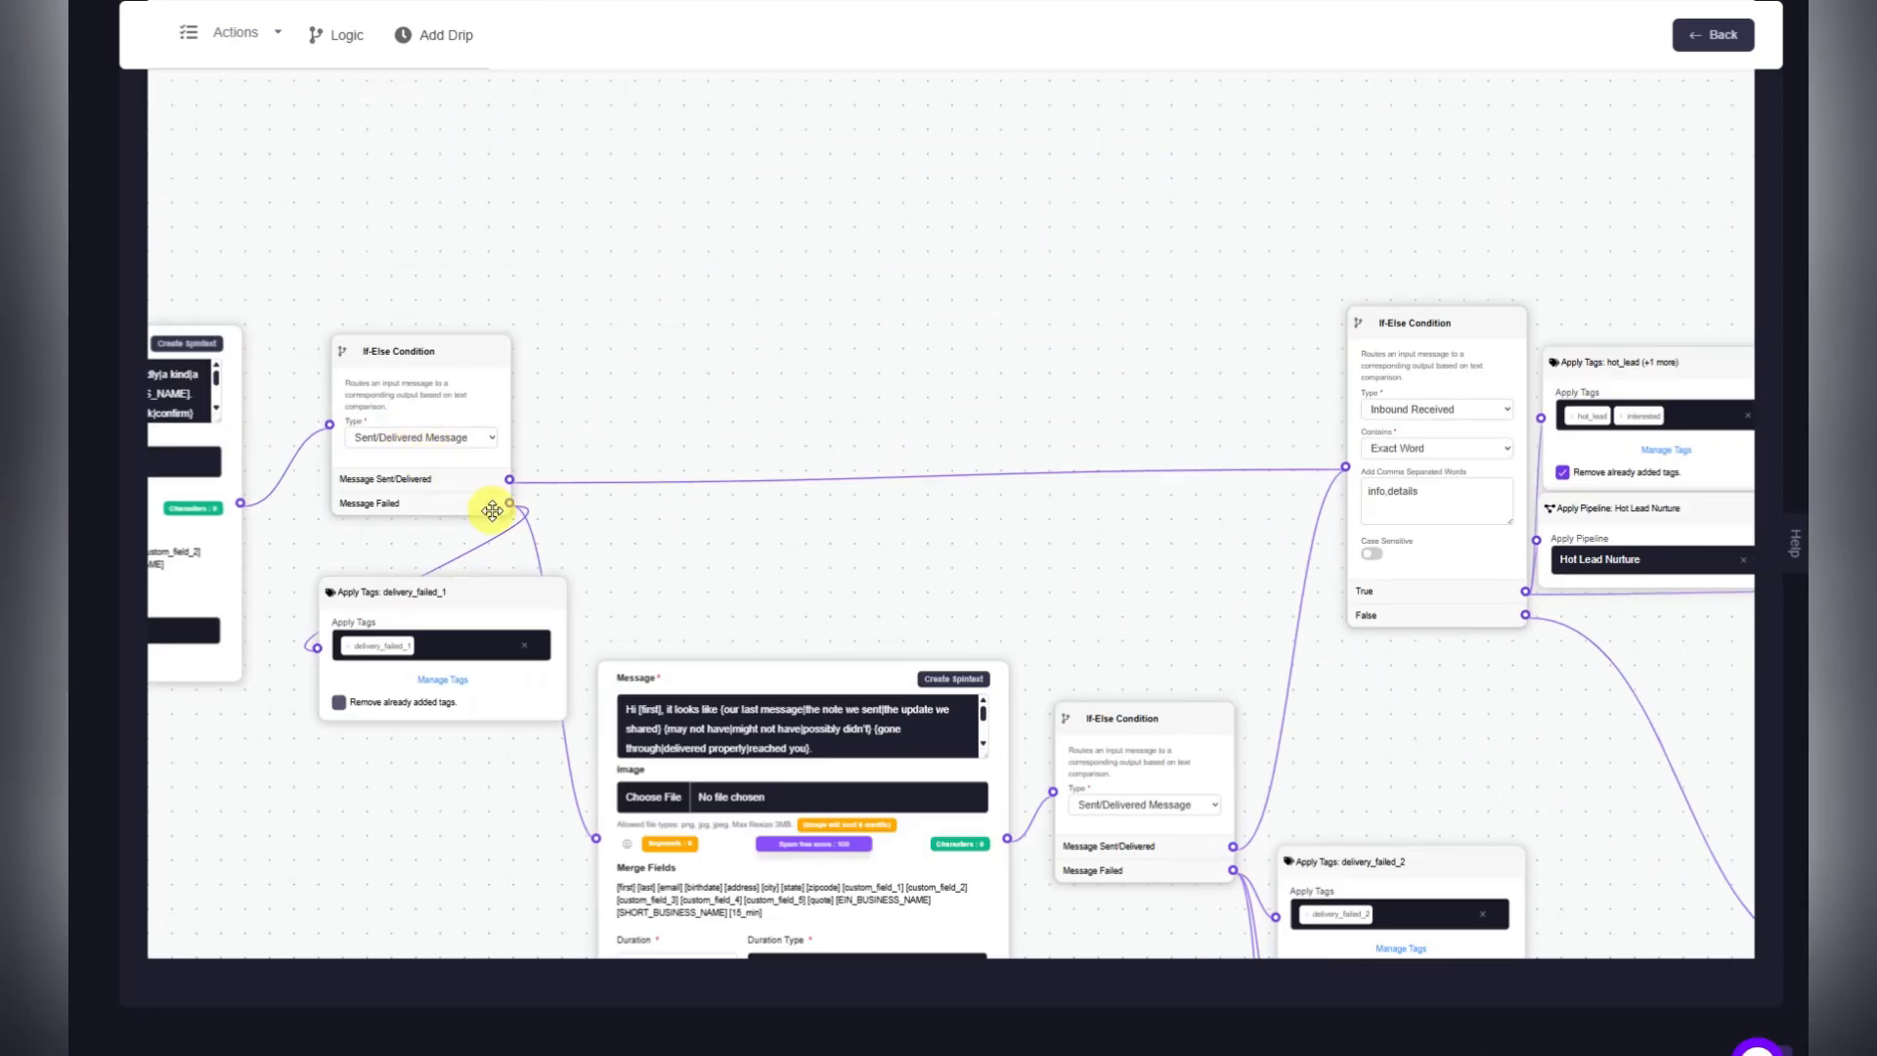
{"action": "left_click_drag", "start_coordinate": [410, 847], "coordinate": [402, 783]}
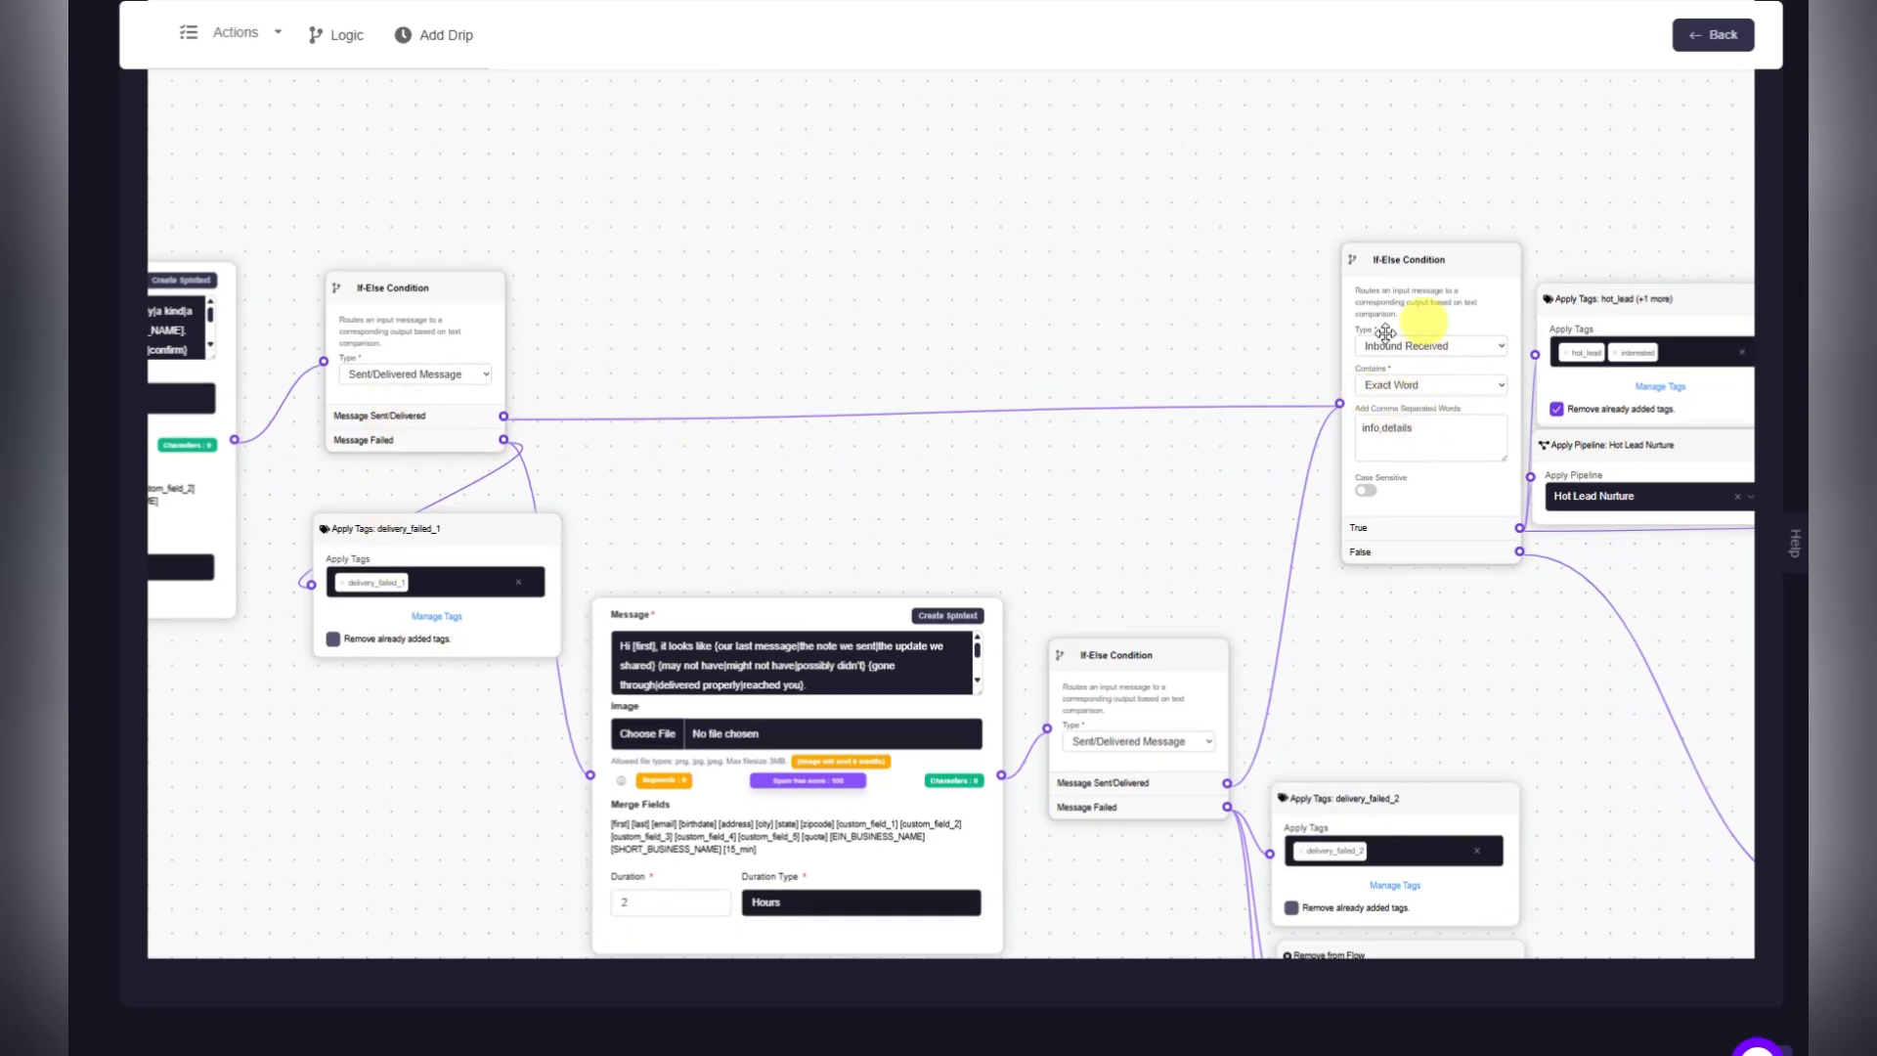
{"action": "left_click_drag", "start_coordinate": [1123, 500], "coordinate": [1035, 313]}
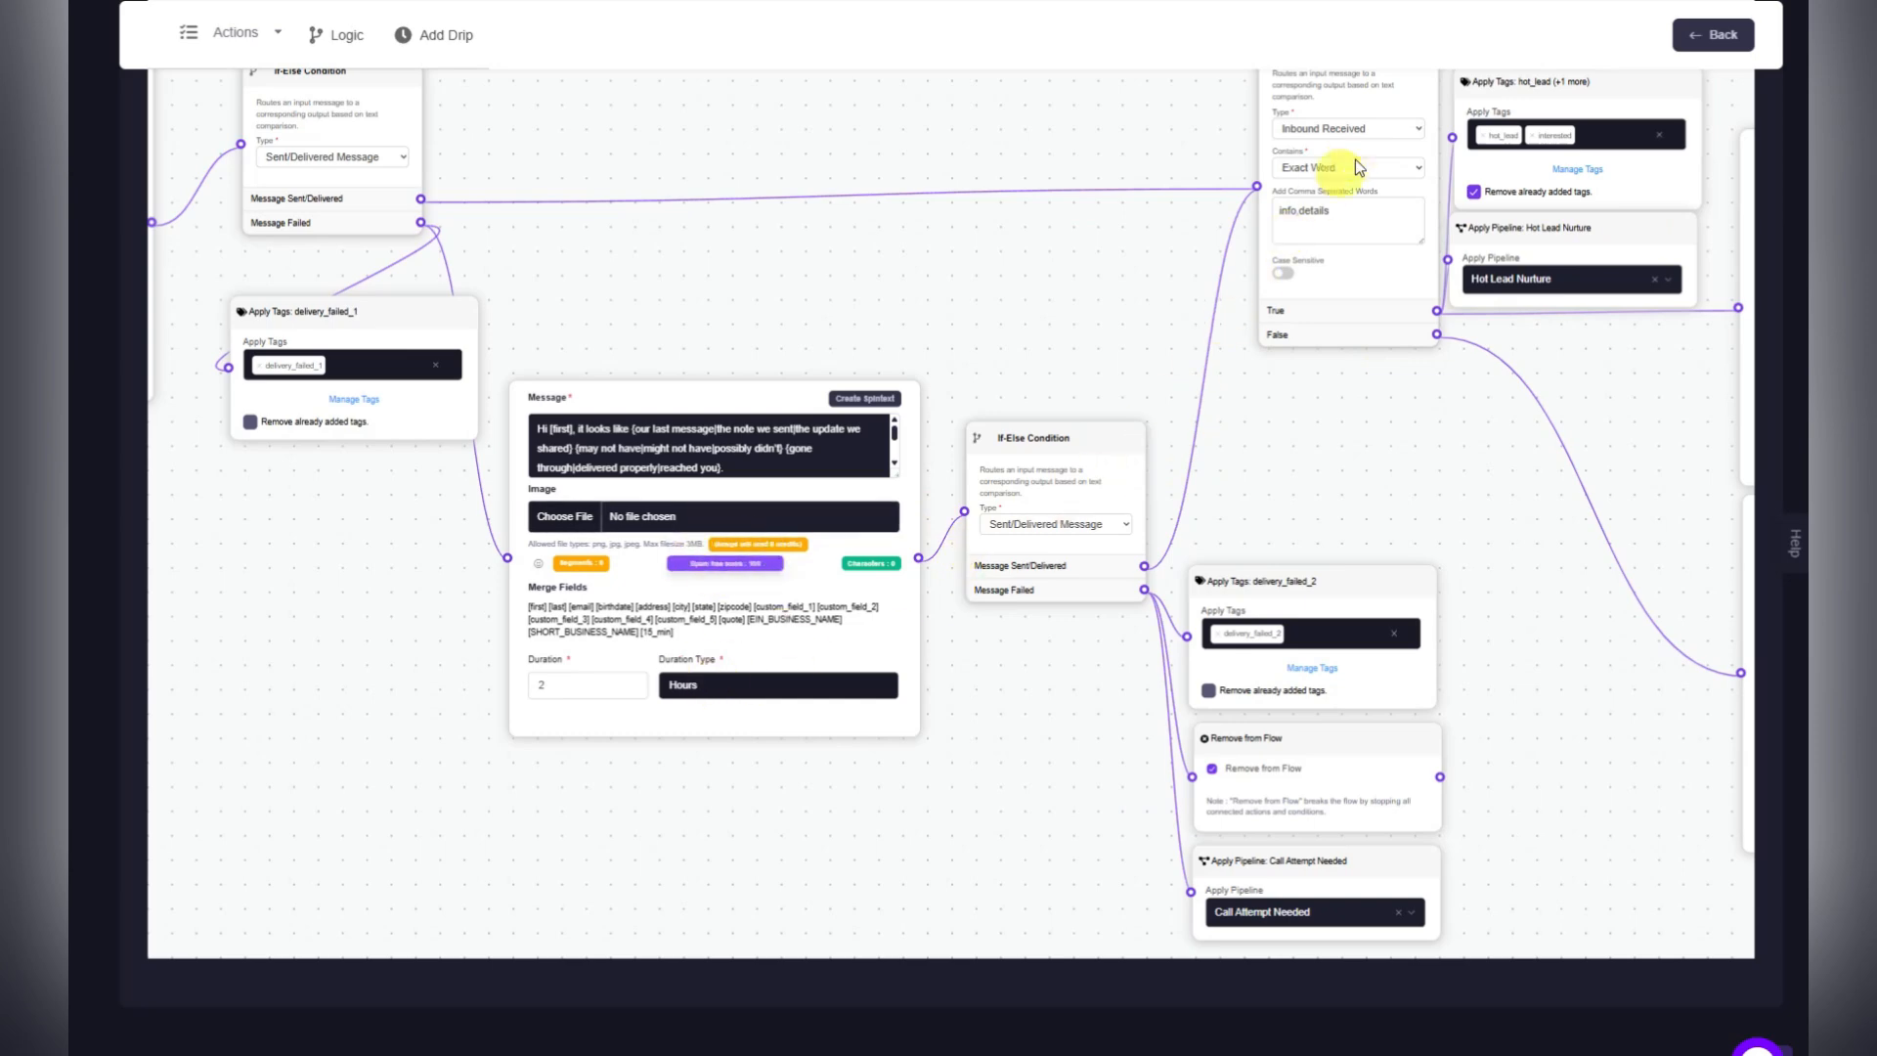
{"action": "left_click_drag", "start_coordinate": [1382, 410], "coordinate": [1033, 436]}
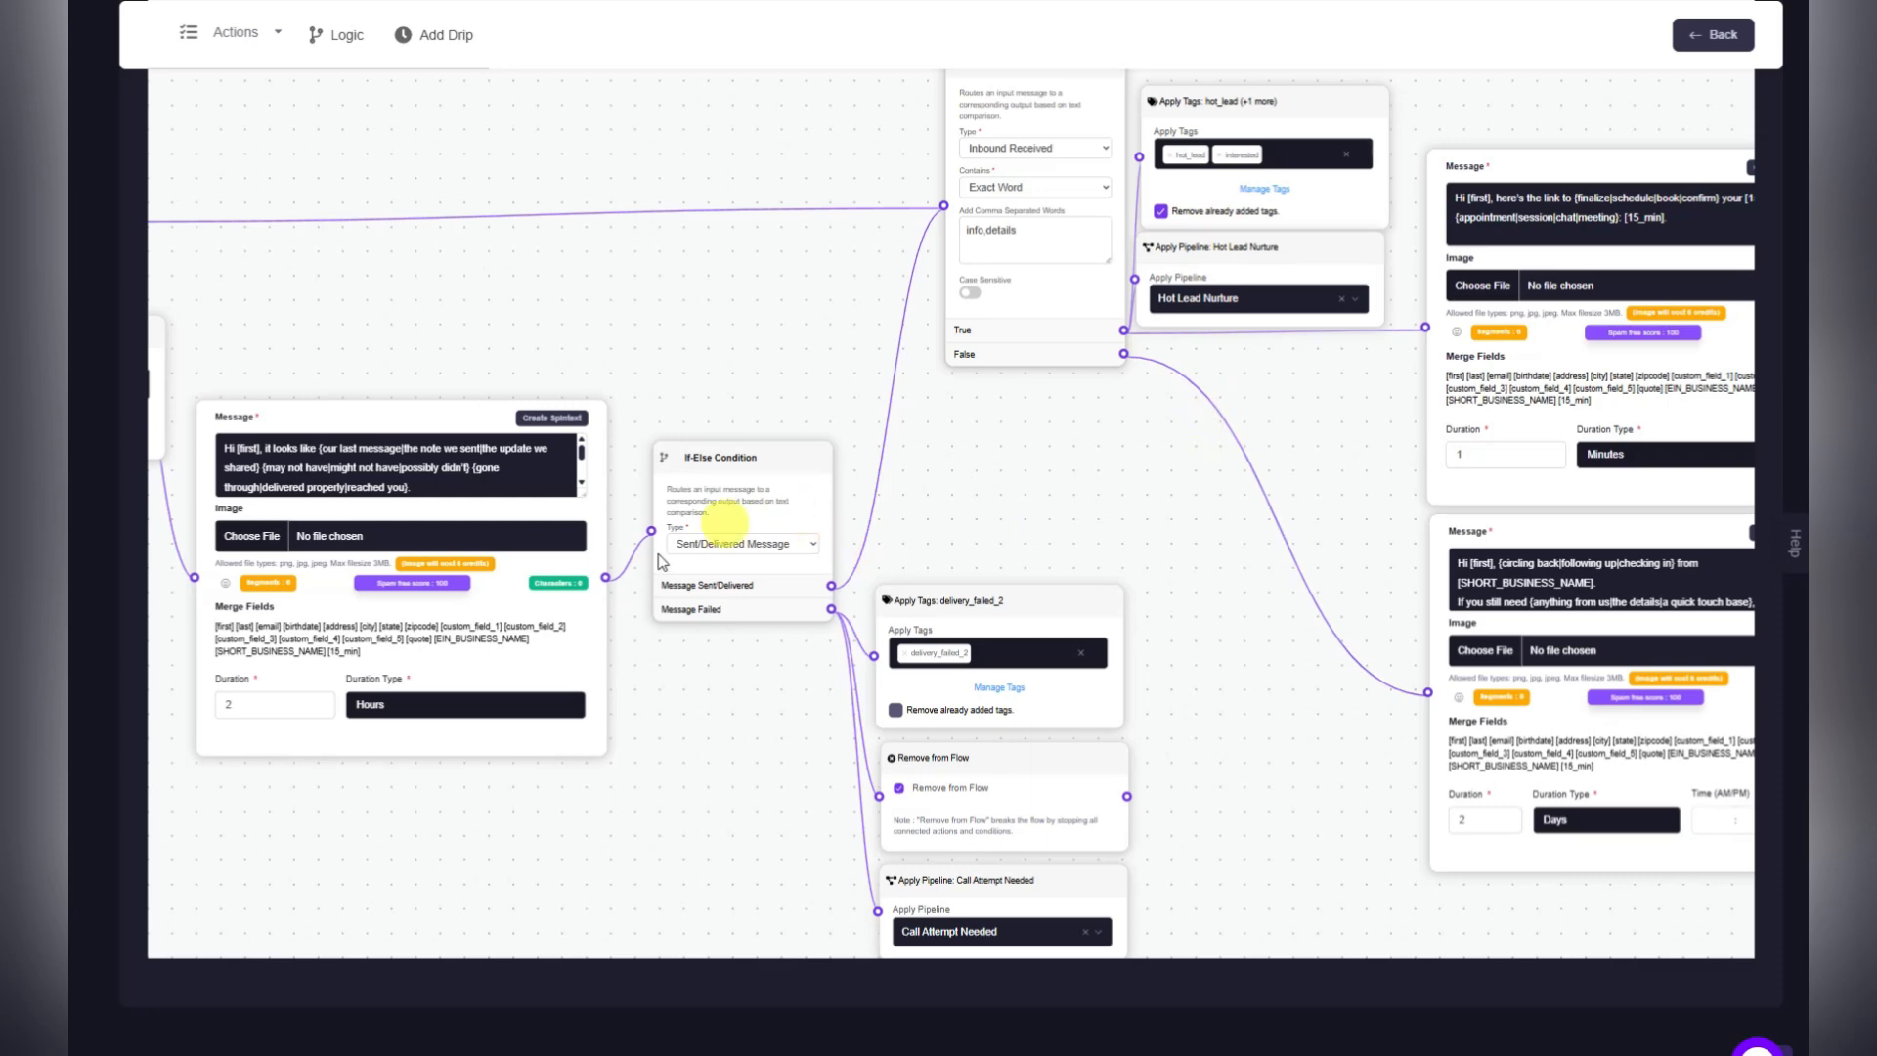
{"action": "left_click_drag", "start_coordinate": [337, 307], "coordinate": [735, 456]}
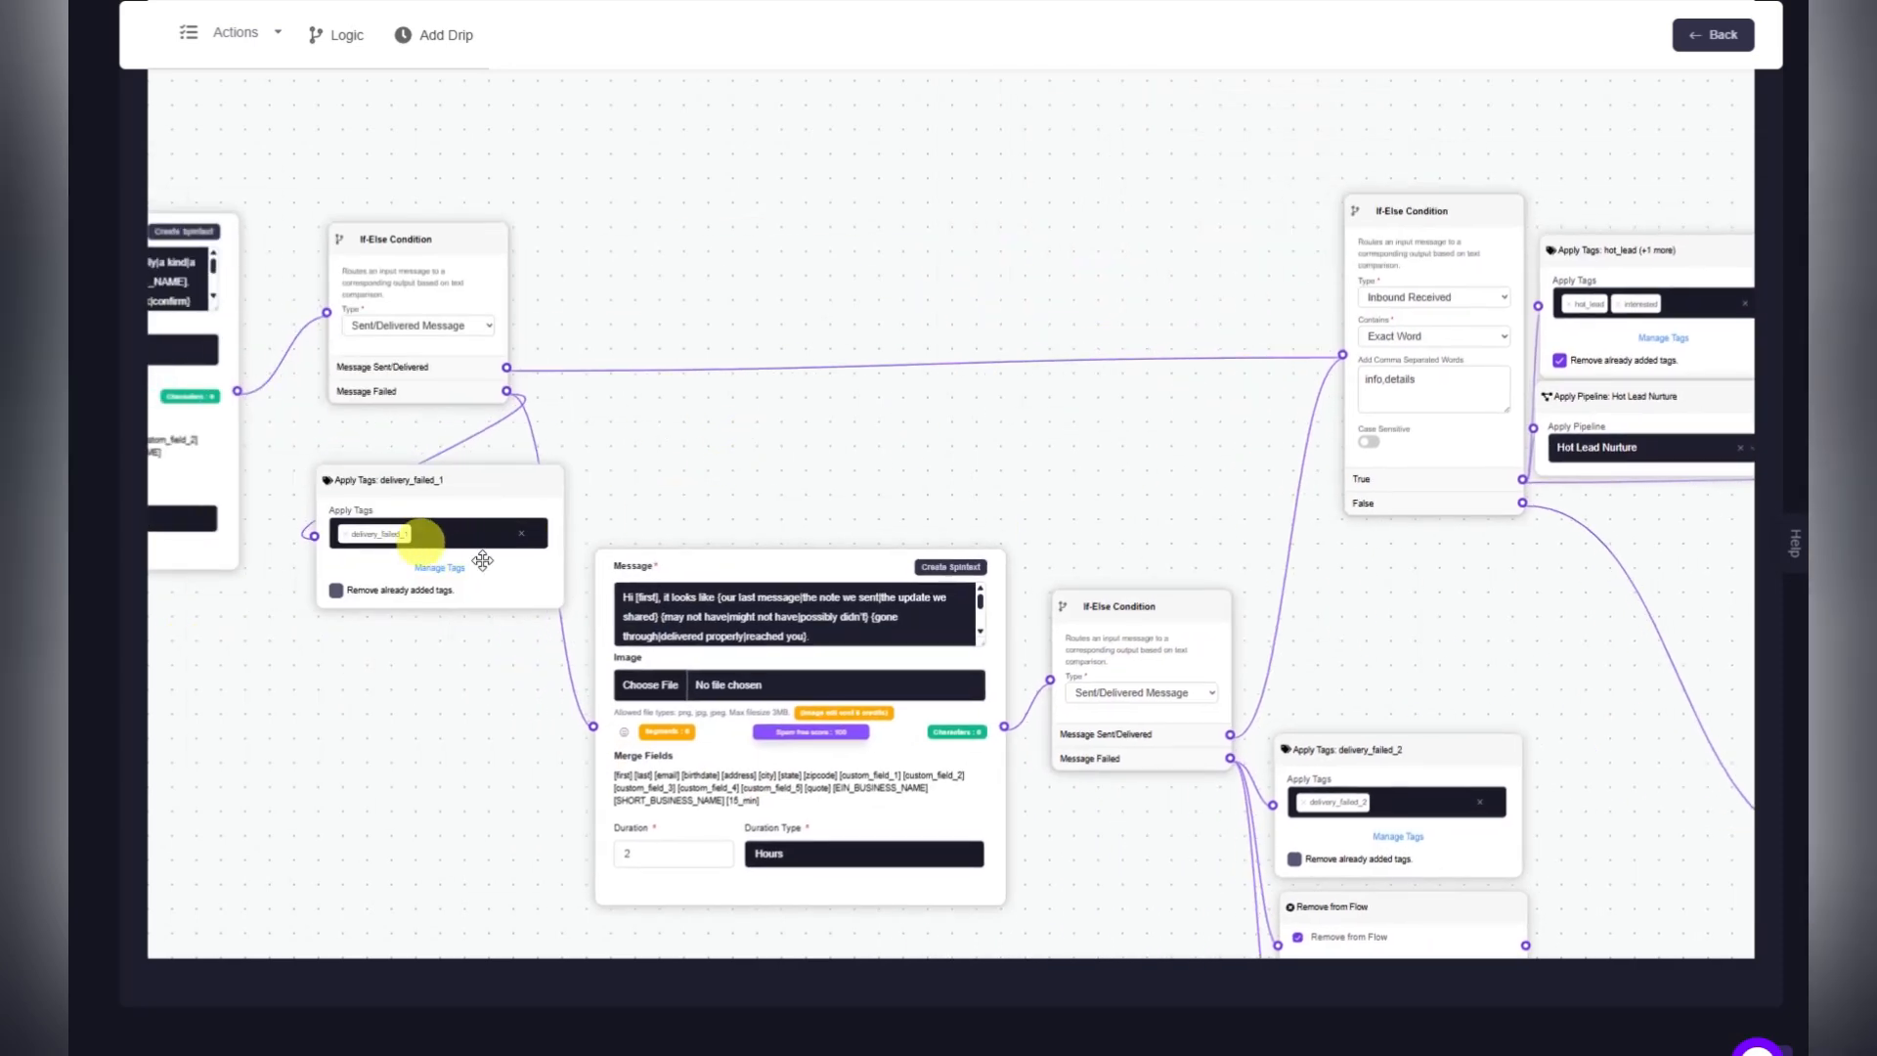
Examine the Inbound Received conditions and the actions and messages on their True and False branches.
{"action": "left_click_drag", "start_coordinate": [1051, 504], "coordinate": [623, 440]}
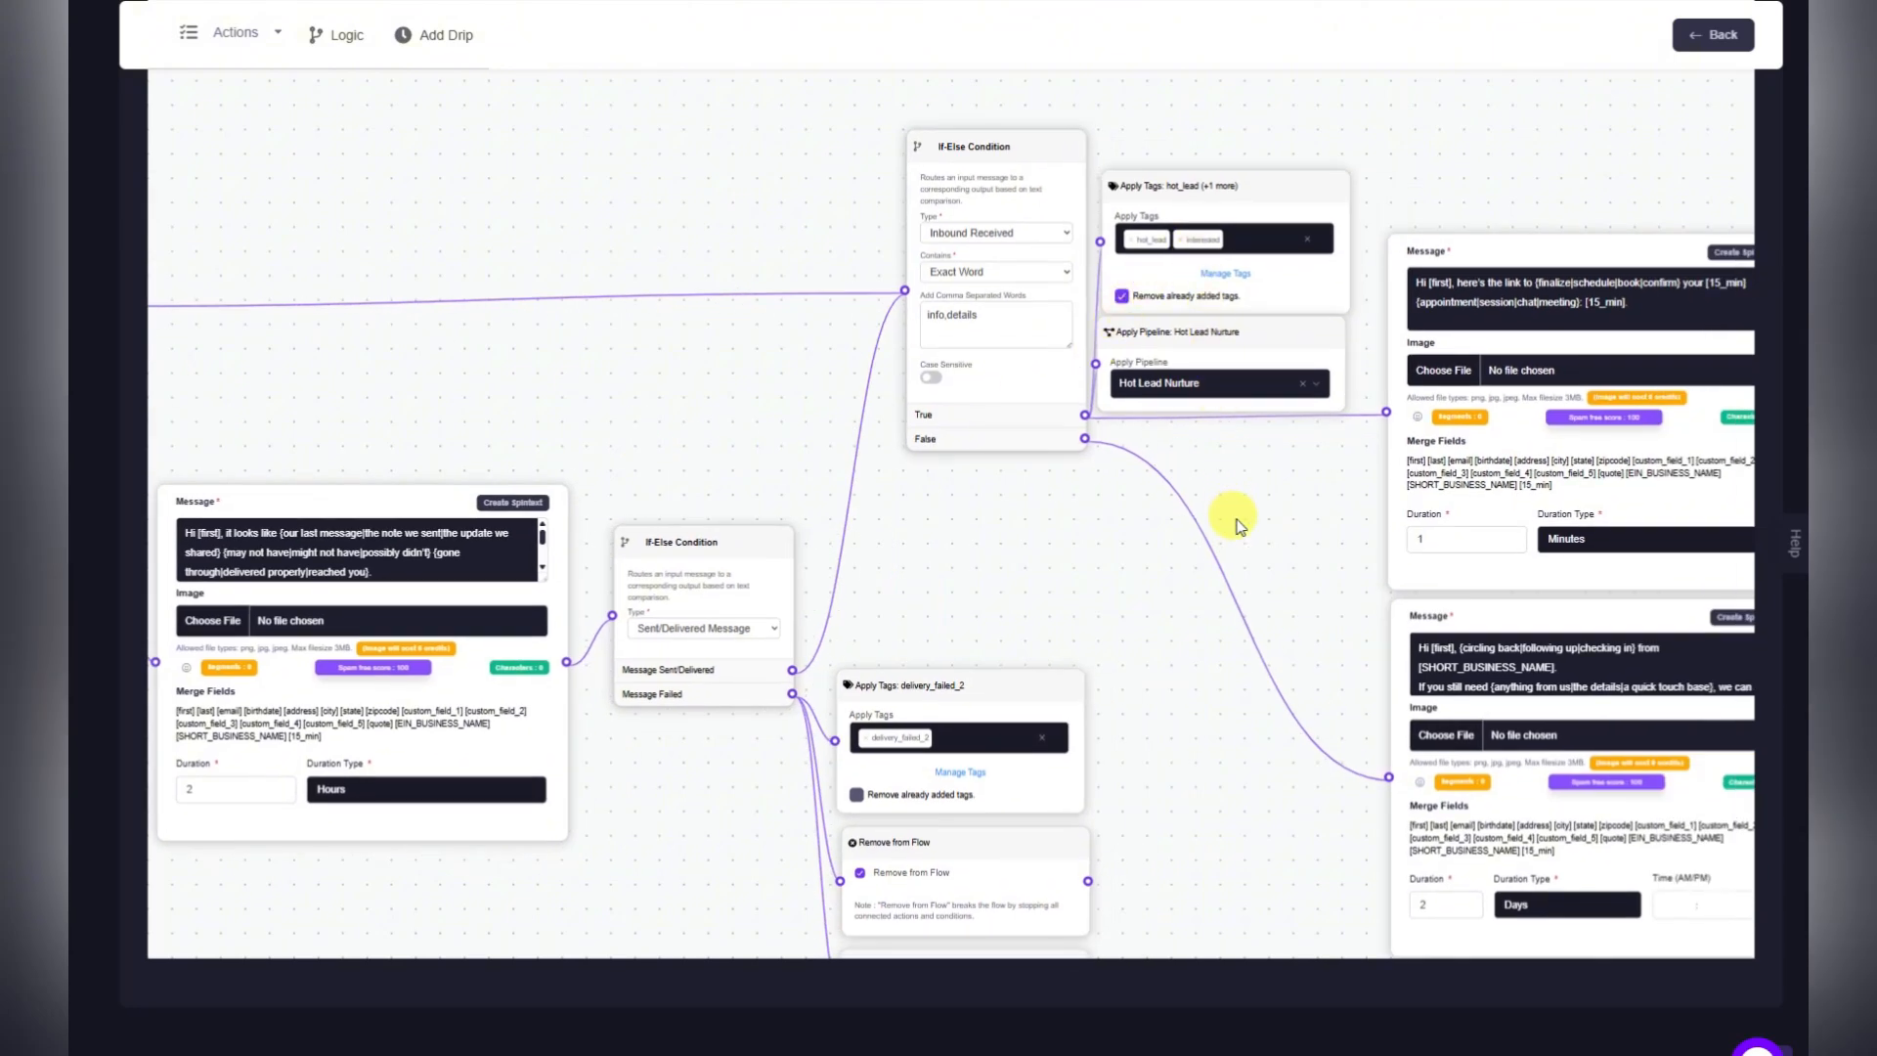
{"action": "left_click_drag", "start_coordinate": [1144, 586], "coordinate": [941, 452]}
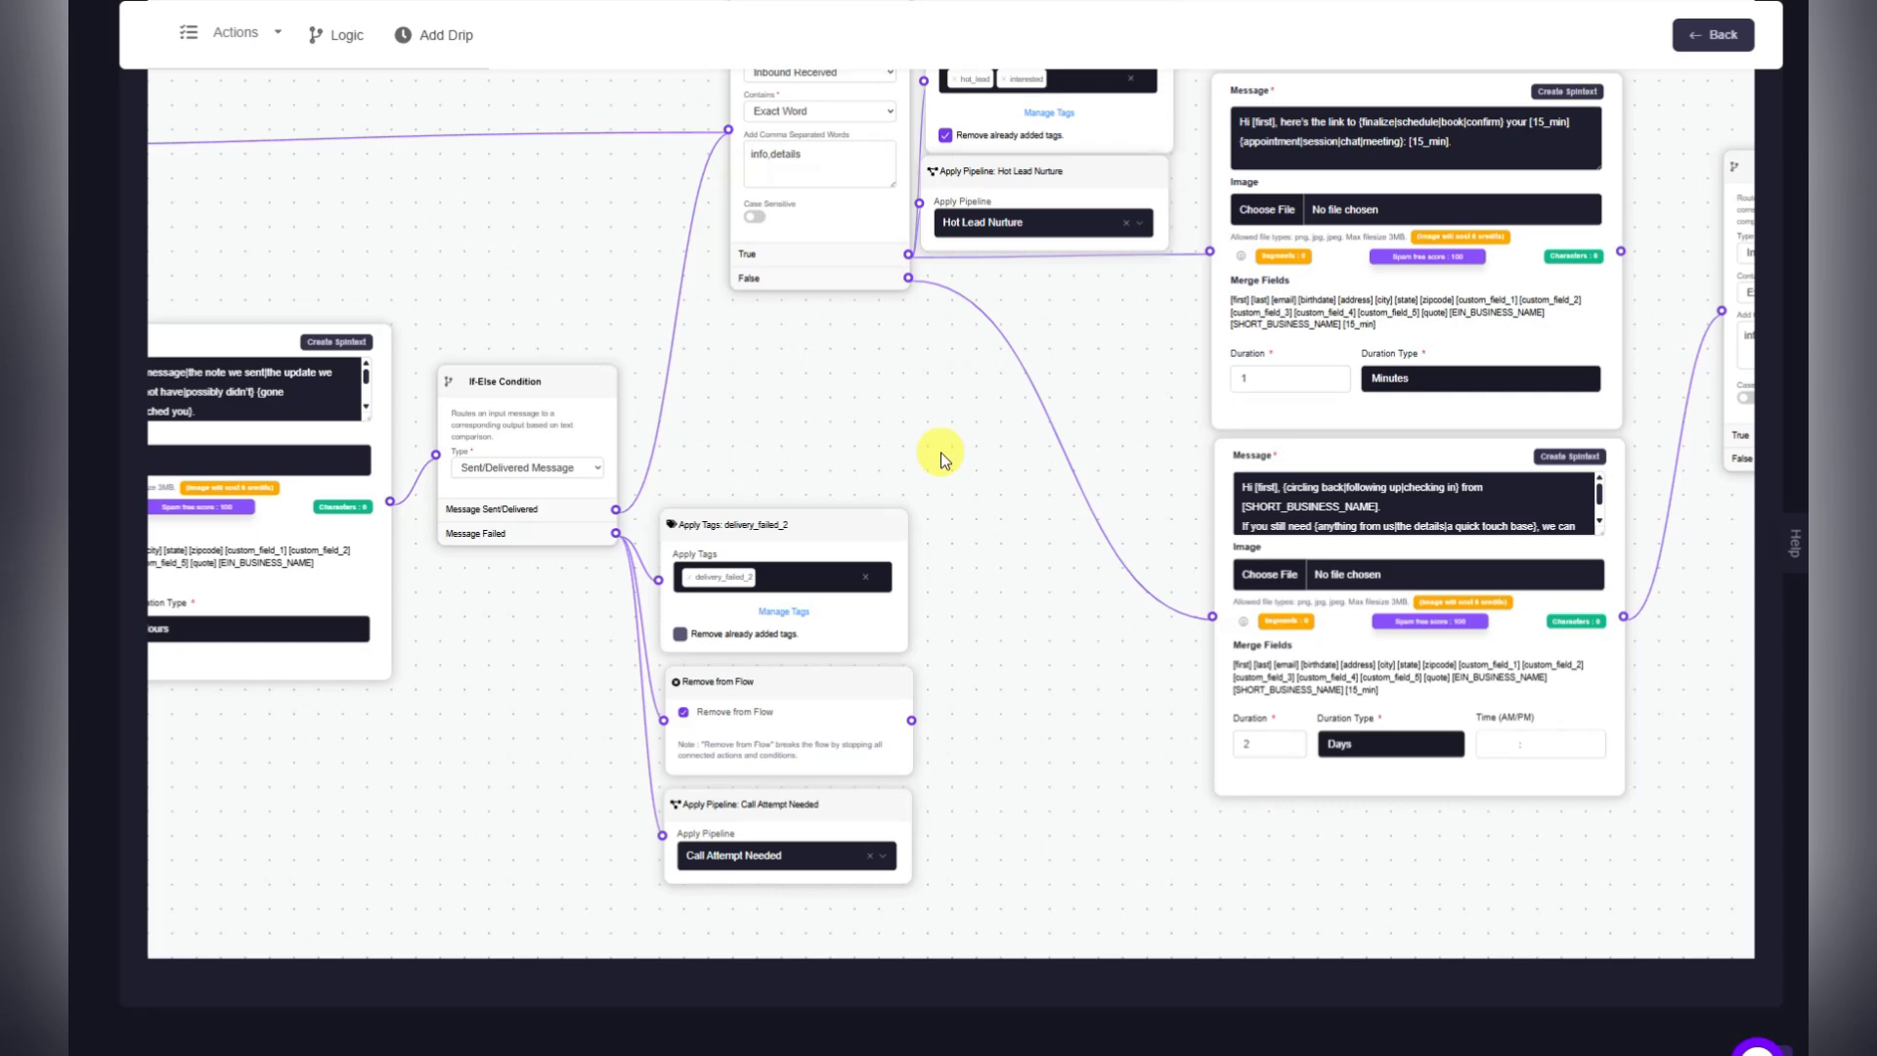
{"action": "left_click_drag", "start_coordinate": [1721, 655], "coordinate": [942, 742]}
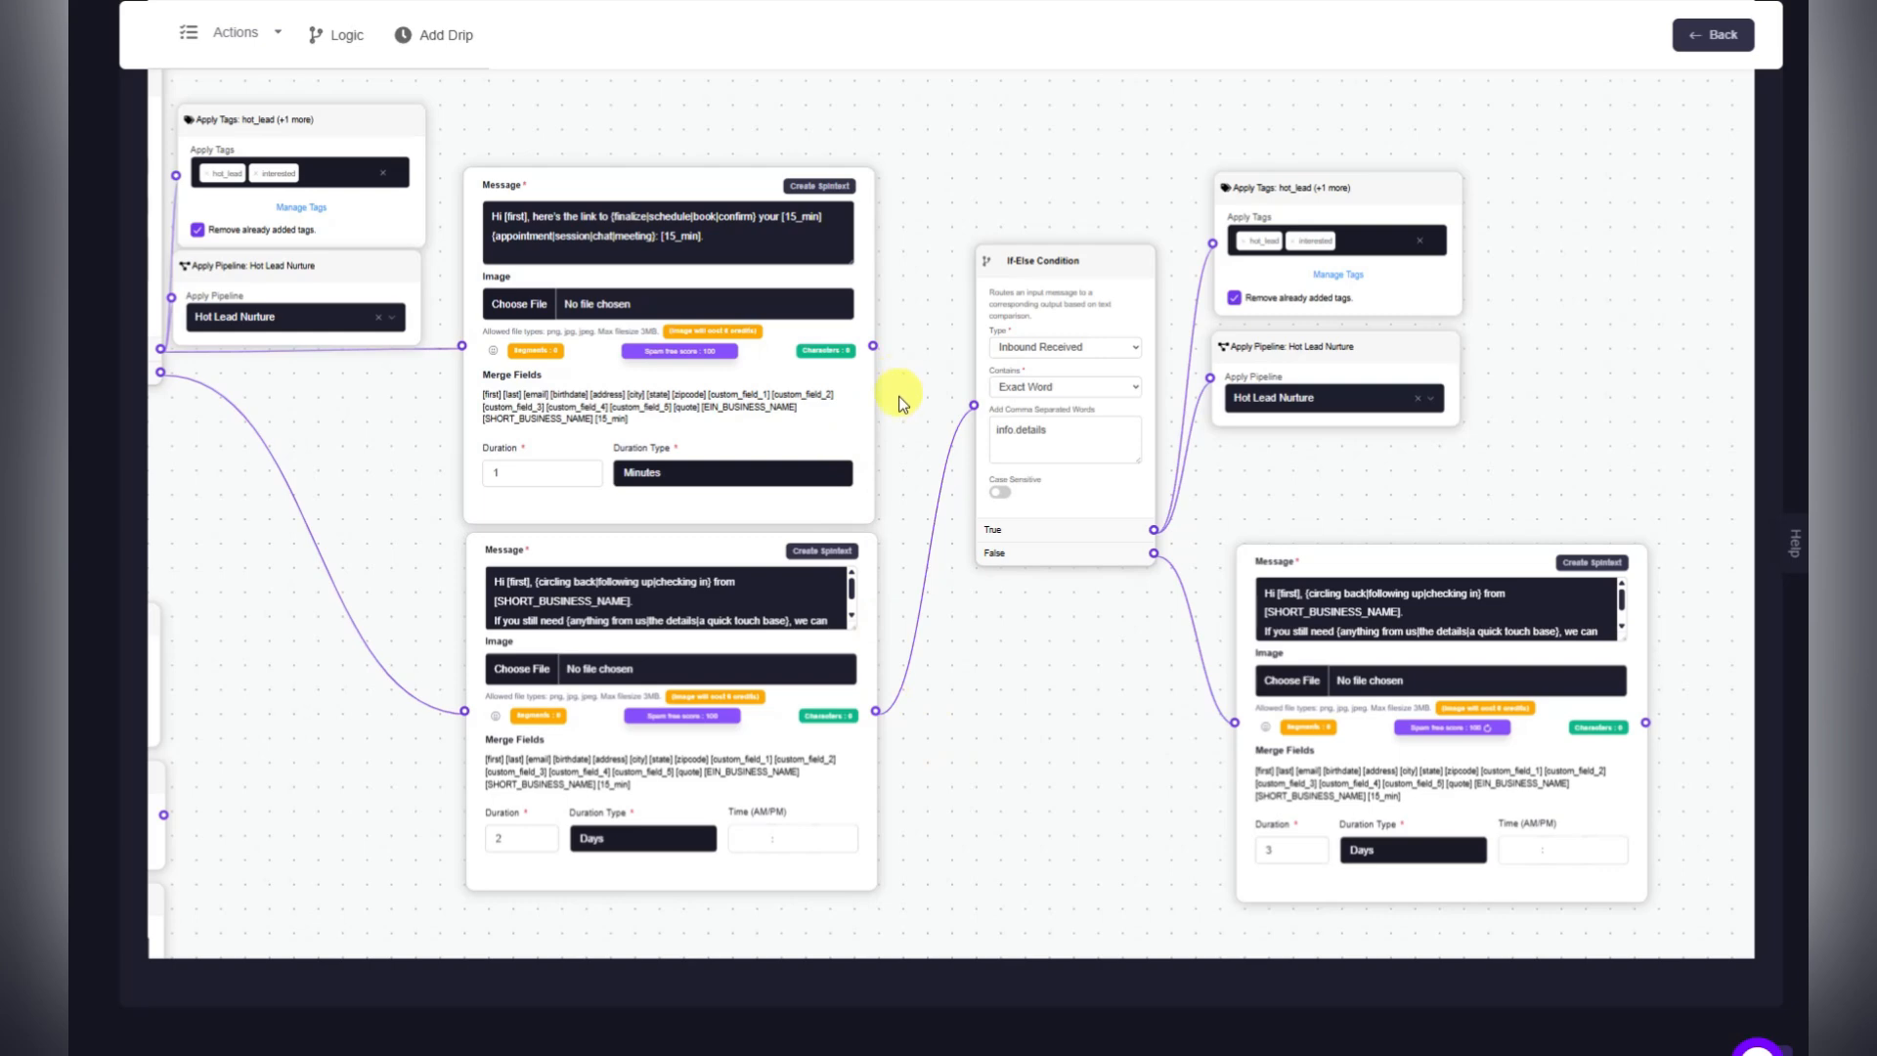
Add an Apply Pipeline node above the second Inbound Received condition and try to connect the appointment-link message's output to it.
{"action": "left_click_drag", "start_coordinate": [1019, 262], "coordinate": [1034, 356]}
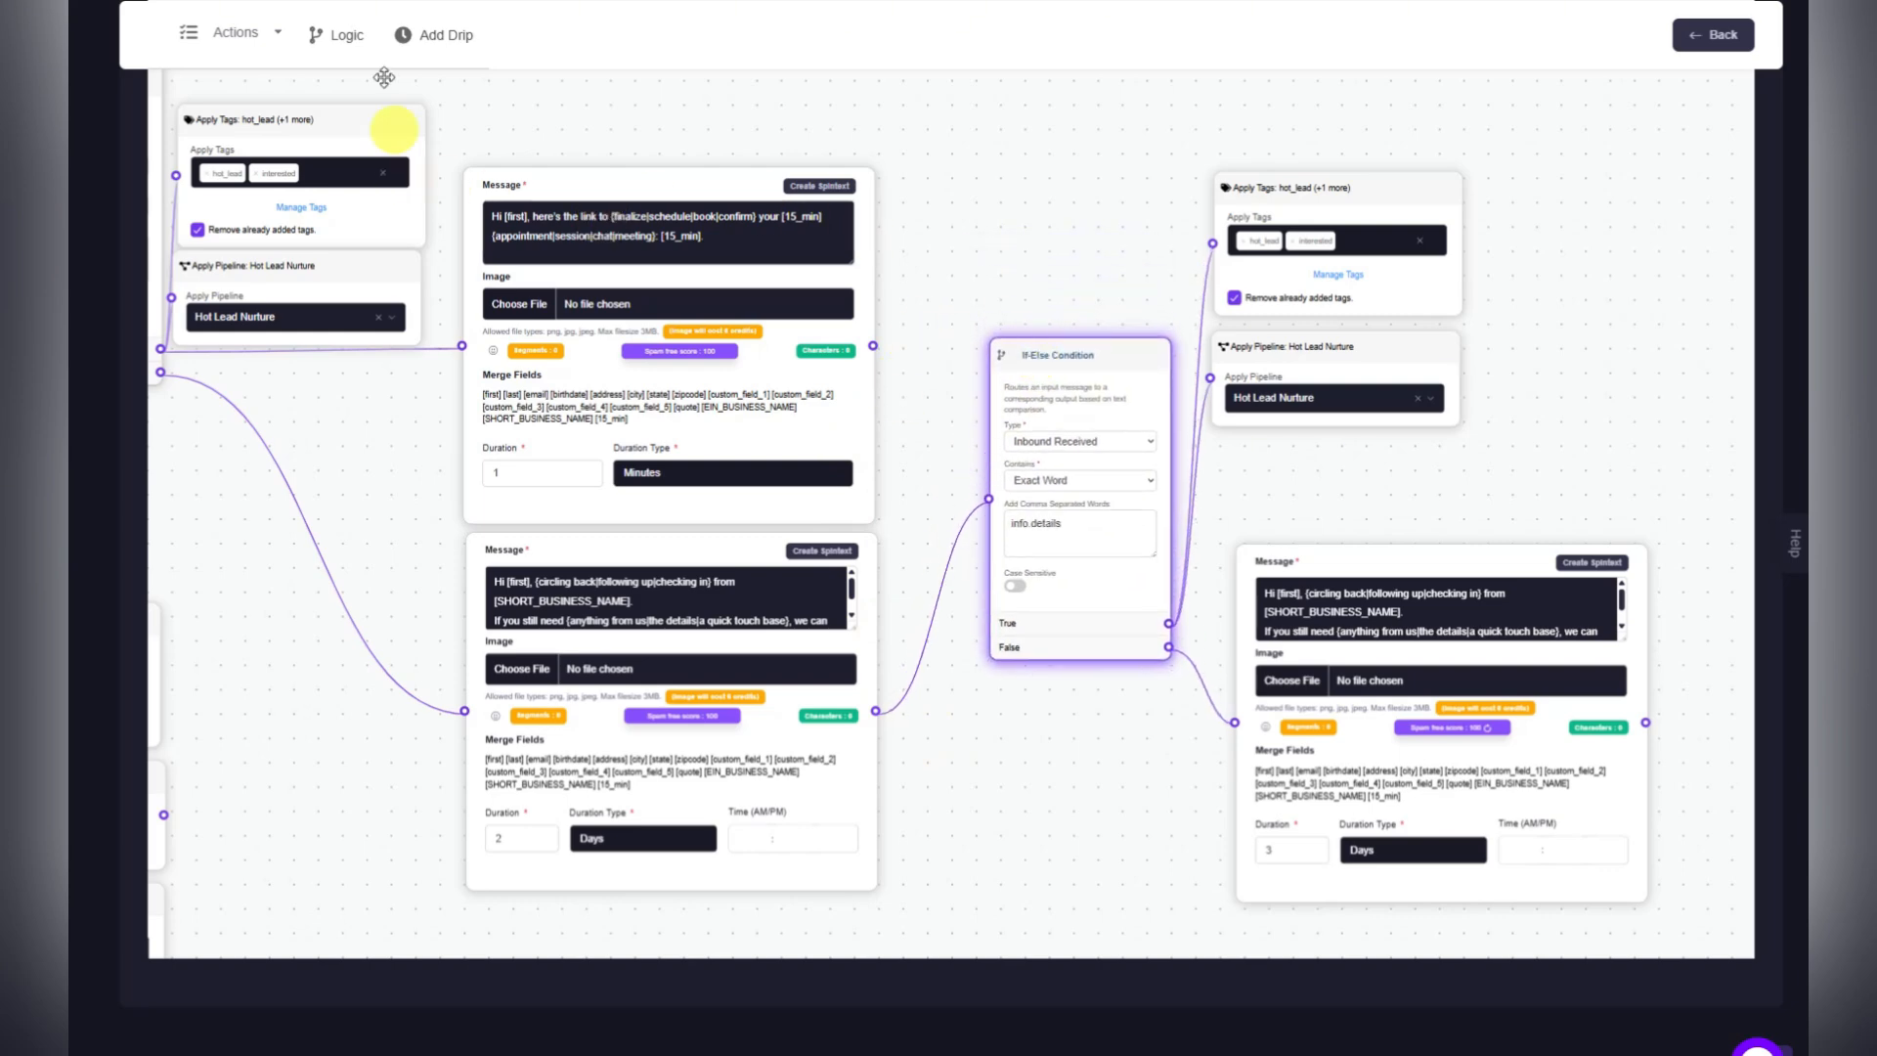
{"action": "left_click", "coordinate": [235, 32]}
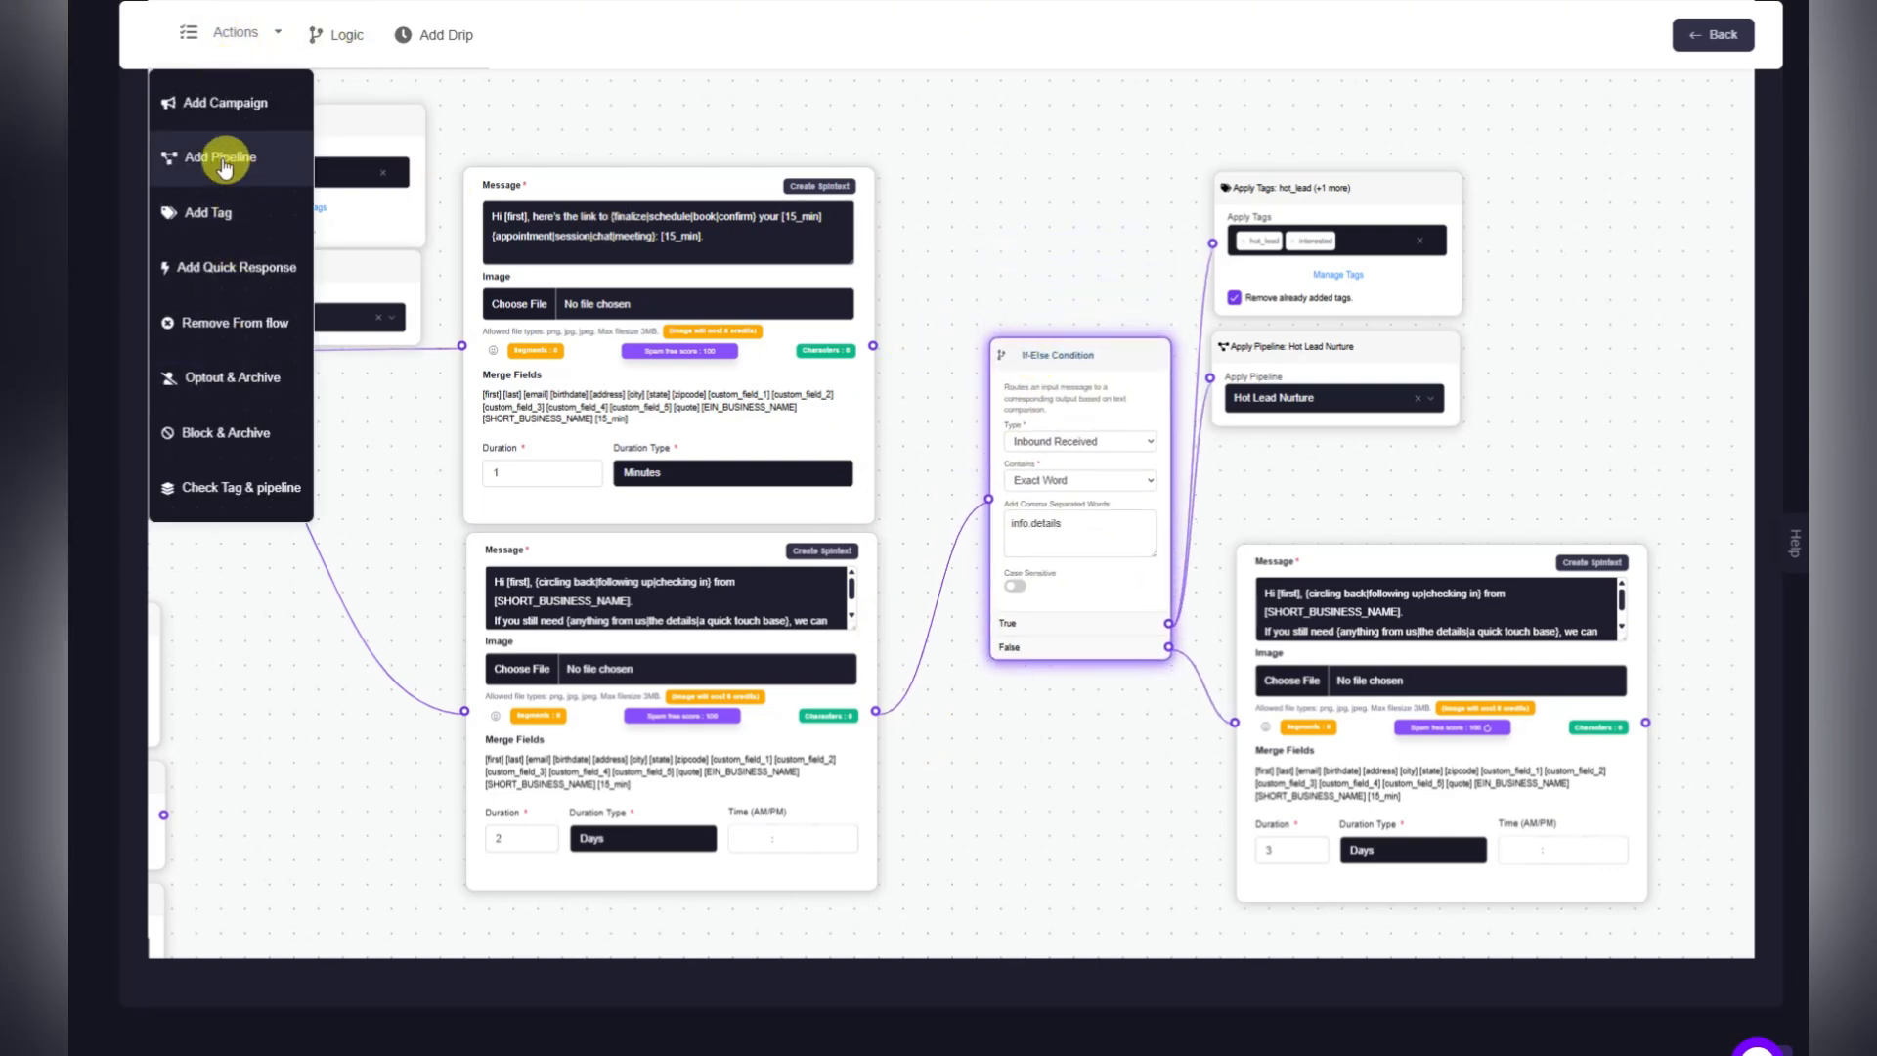
{"action": "left_click_drag", "start_coordinate": [224, 166], "coordinate": [1003, 166]}
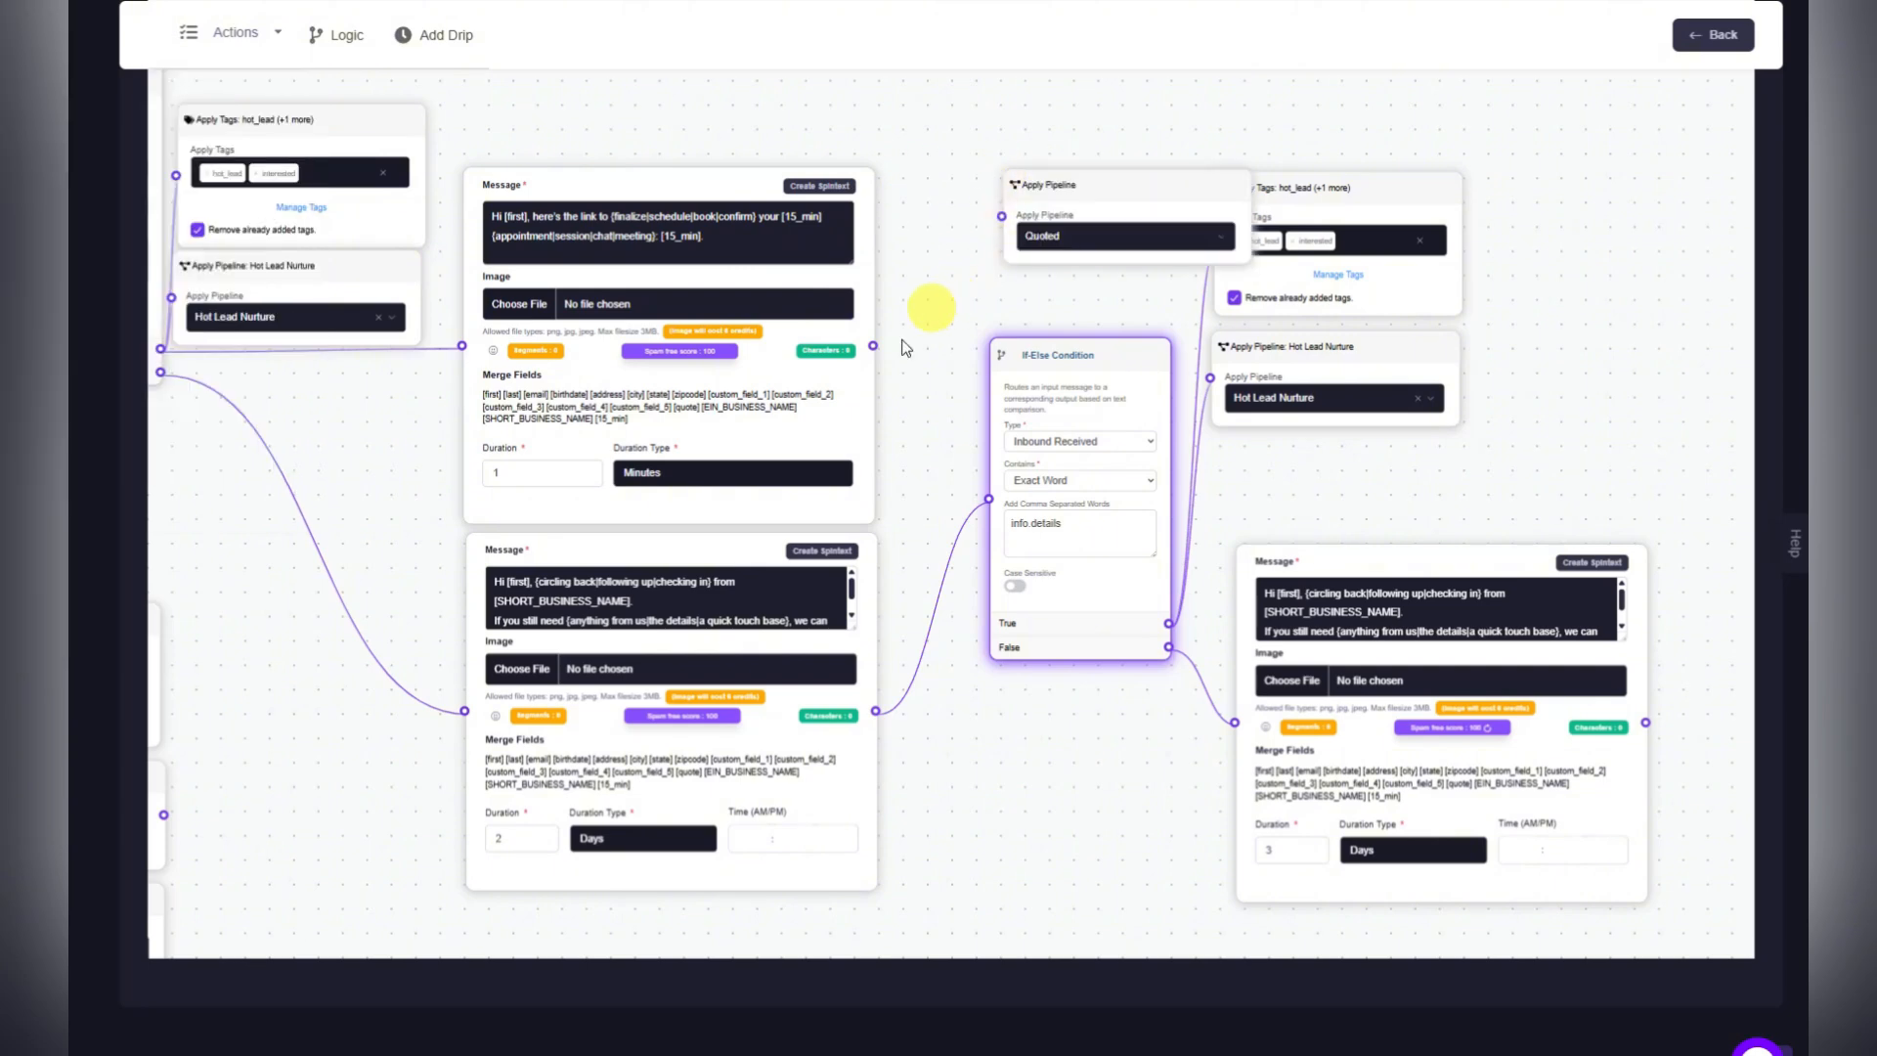
{"action": "left_click_drag", "start_coordinate": [873, 345], "coordinate": [919, 198]}
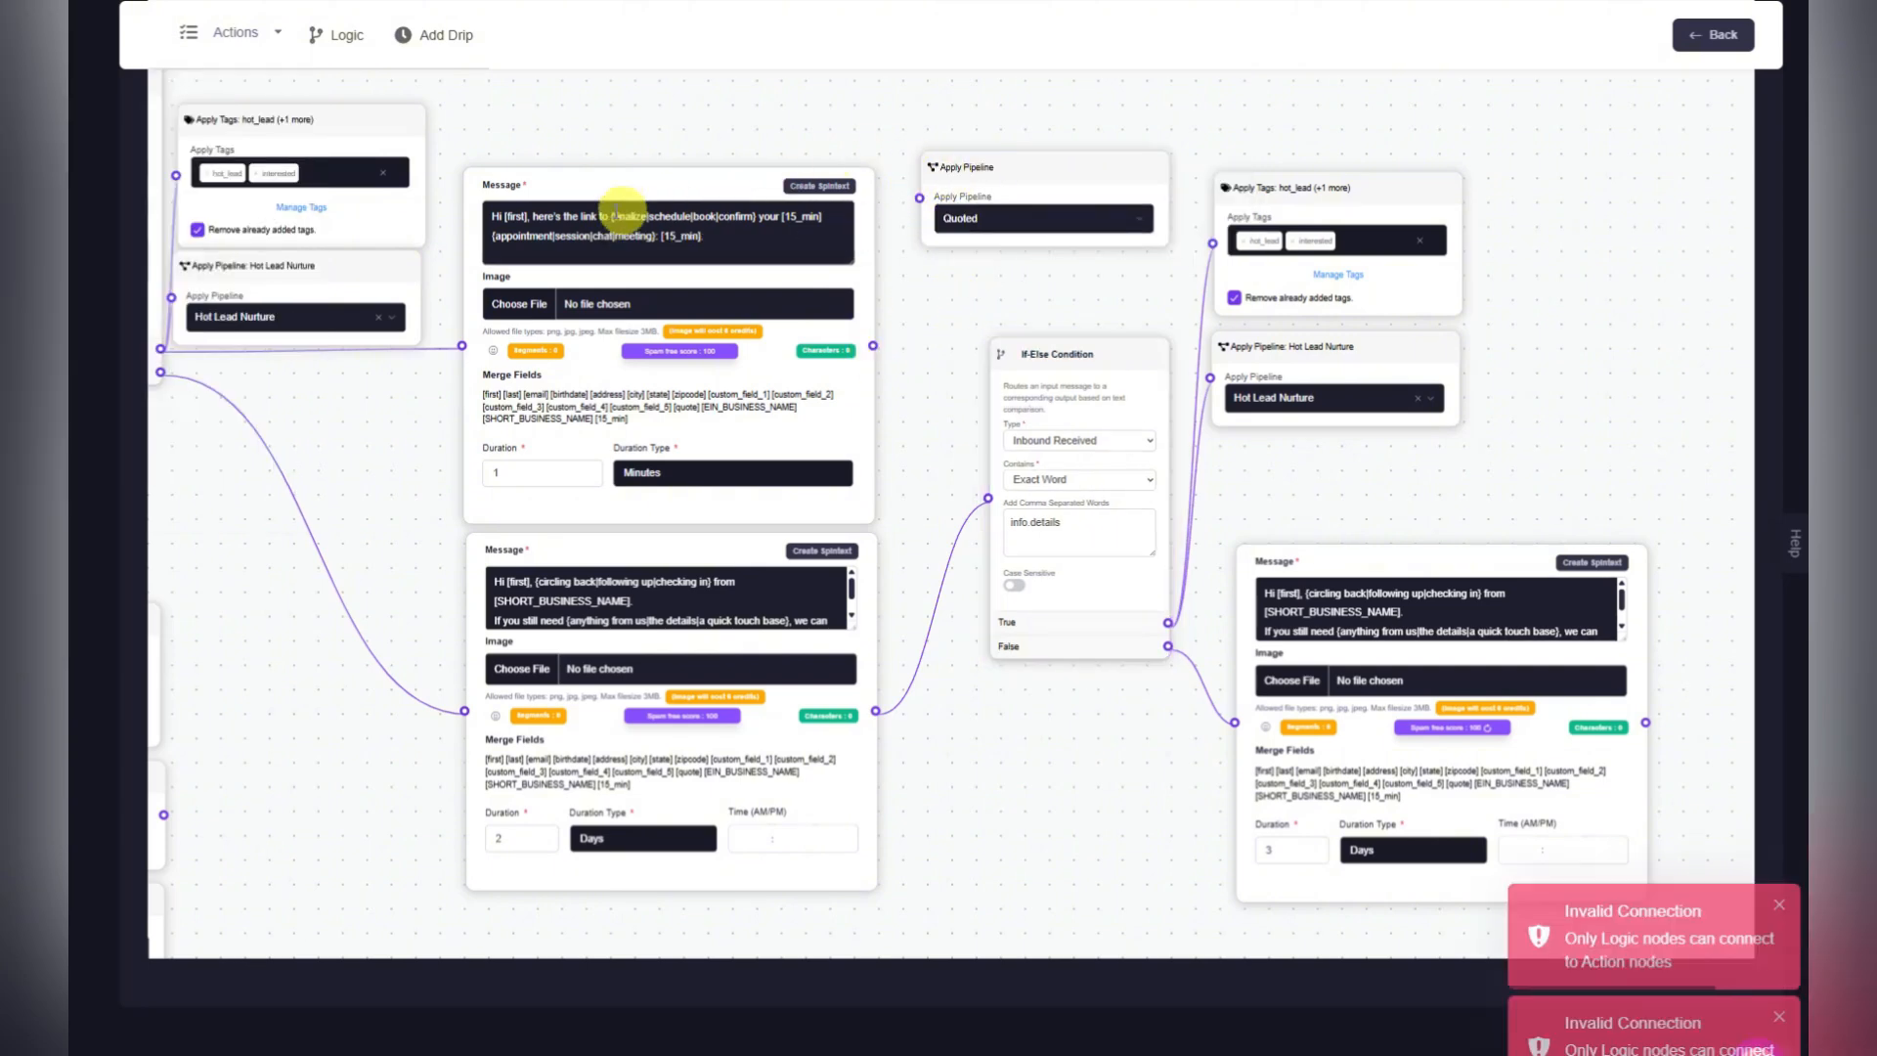
Connect the first Inbound Received condition's True output to the new pipeline node, placed above the appointment-link message, and delete that node.
{"action": "left_click_drag", "start_coordinate": [587, 188], "coordinate": [648, 210]}
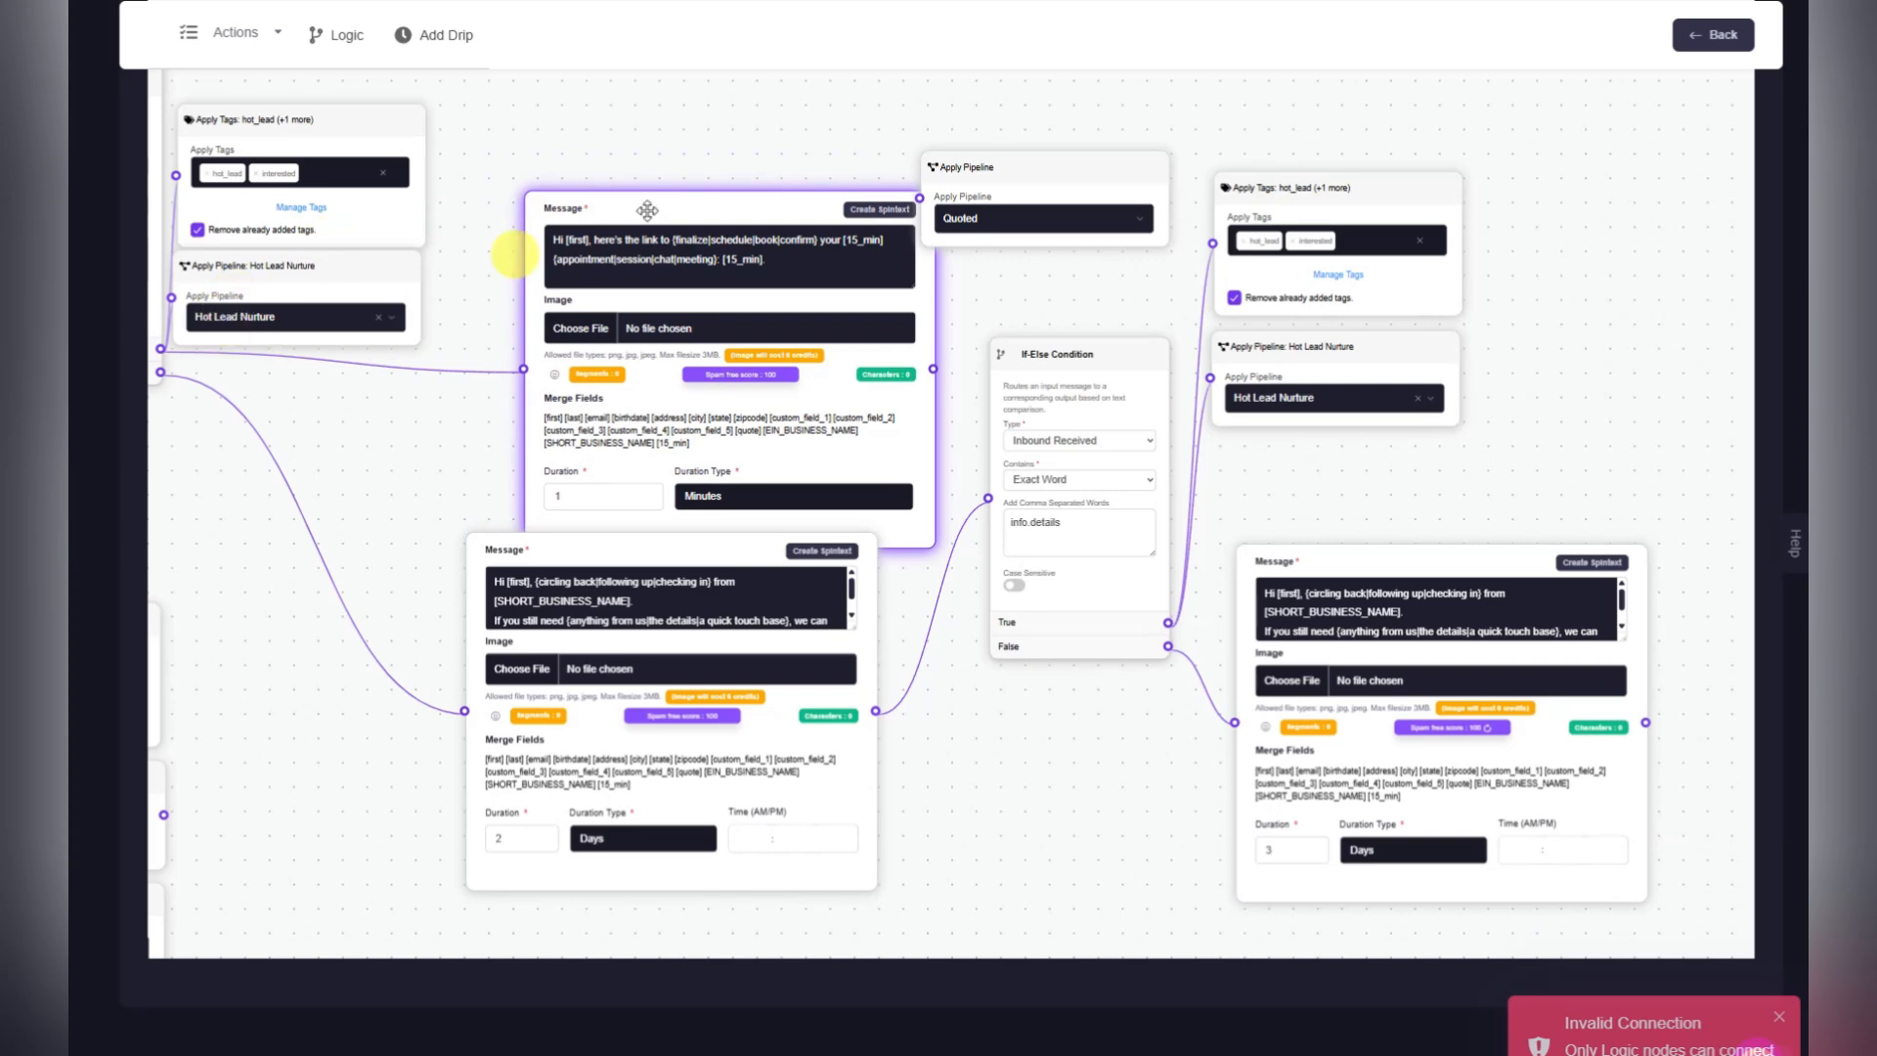
{"action": "left_click_drag", "start_coordinate": [985, 166], "coordinate": [593, 99]}
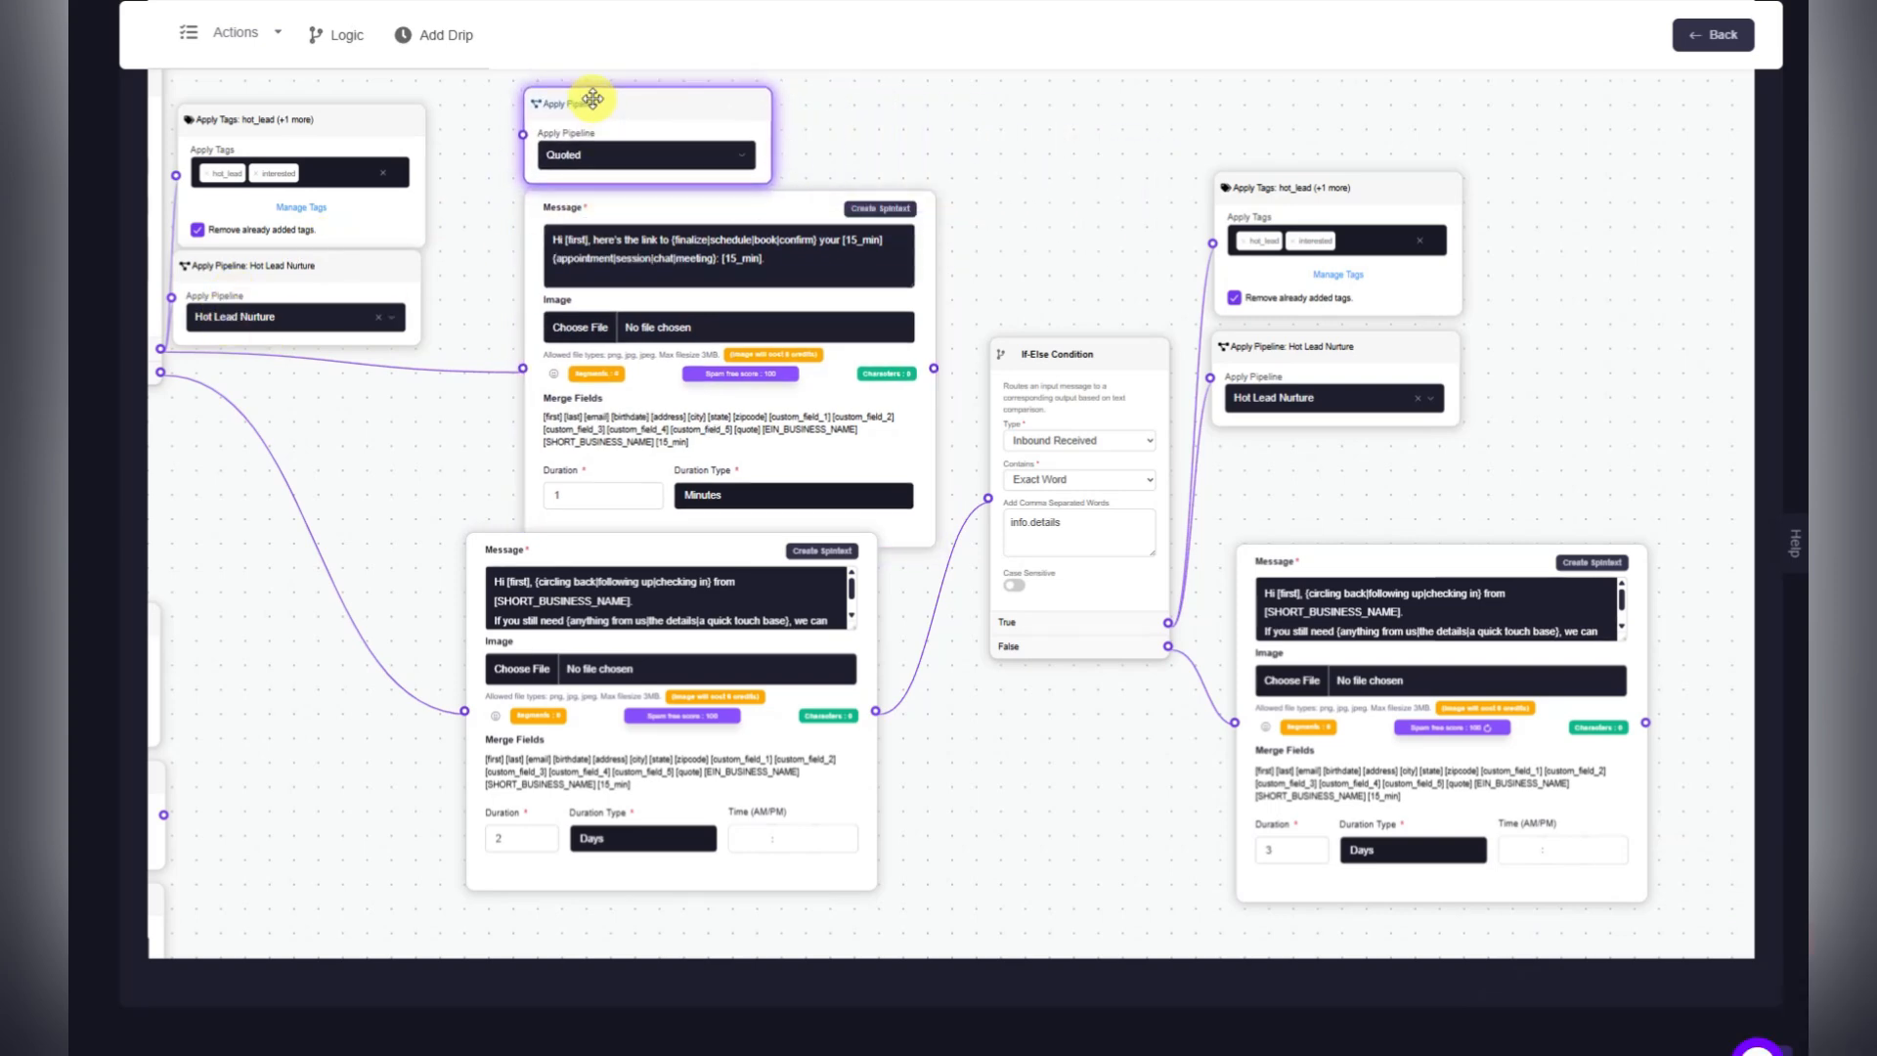
{"action": "left_click_drag", "start_coordinate": [159, 348], "coordinate": [521, 134]}
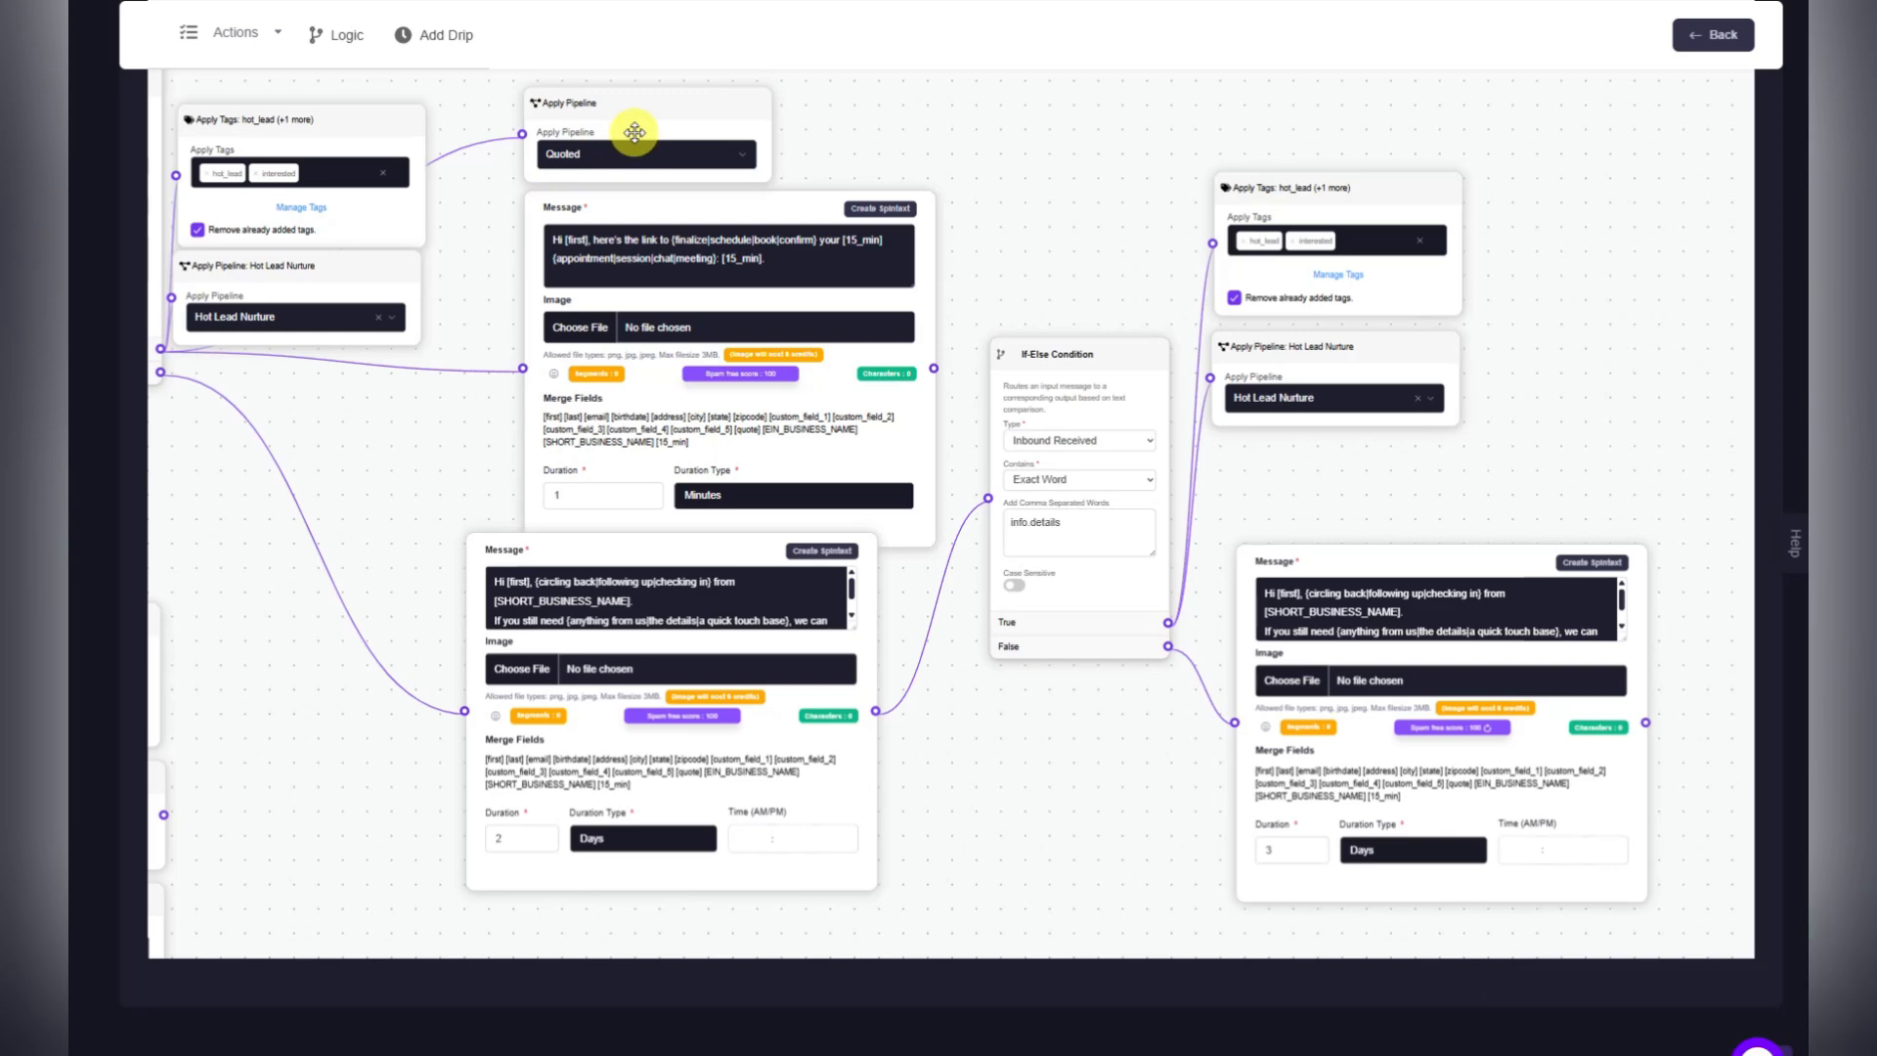
{"action": "left_click", "coordinate": [617, 110]}
Inspect the whole flow and the Type options of the first Inbound Received condition, leaving it on Inbound Received.
{"action": "scroll", "coordinate": [1007, 455], "scroll_direction": "down", "scroll_amount": 5}
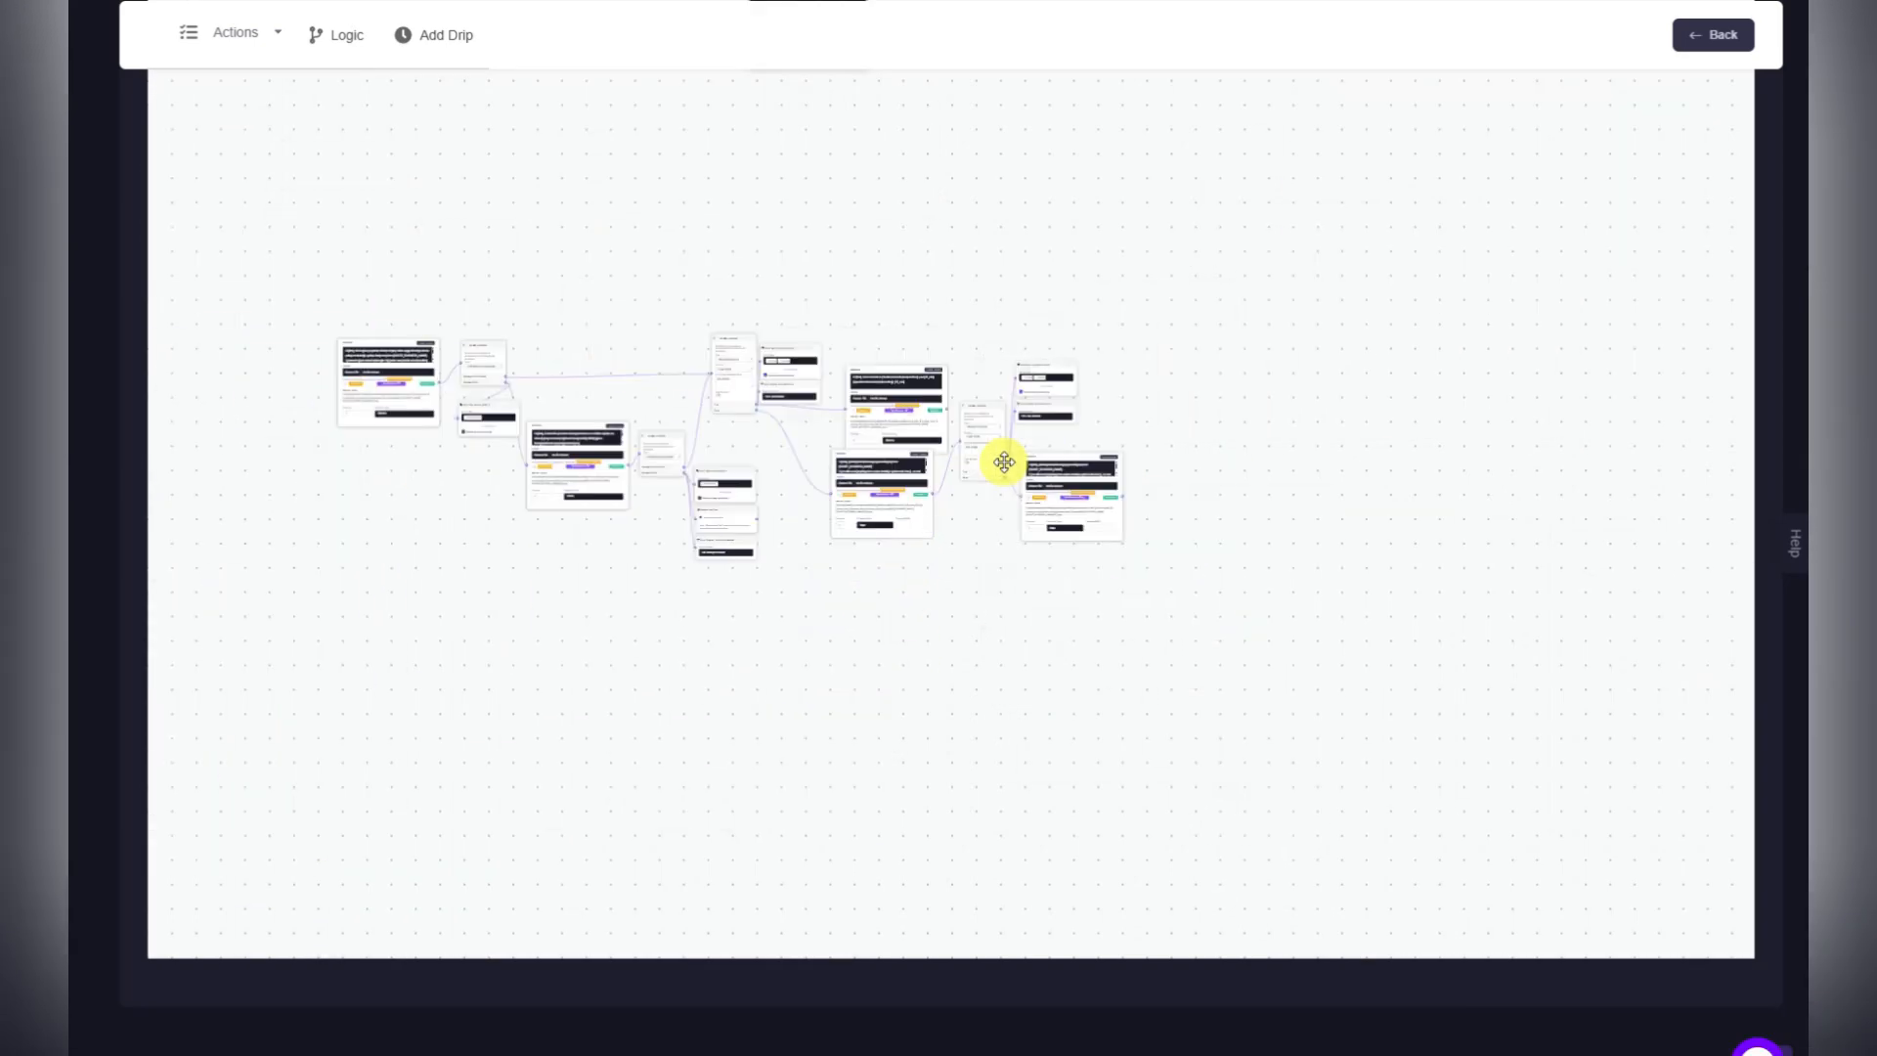
{"action": "scroll", "coordinate": [626, 301], "scroll_direction": "up", "scroll_amount": 3}
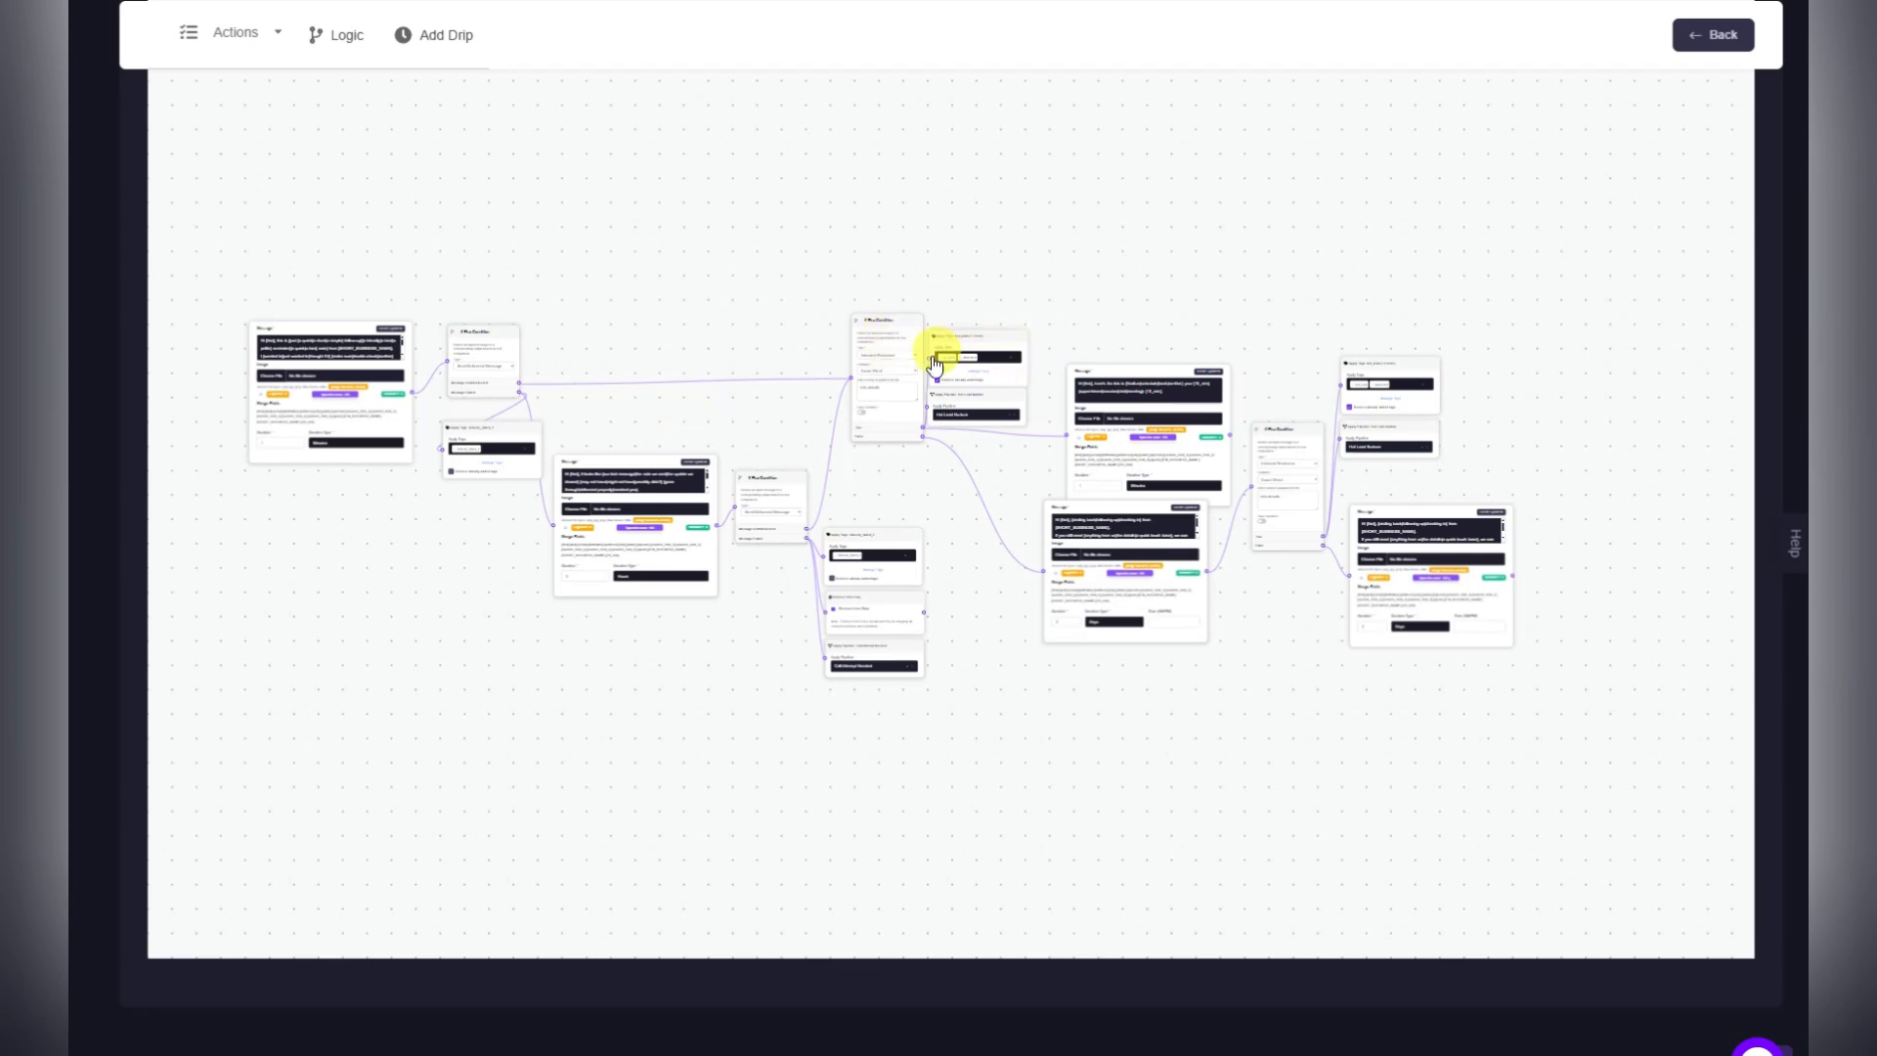
{"action": "scroll", "coordinate": [963, 337], "scroll_direction": "up", "scroll_amount": 3}
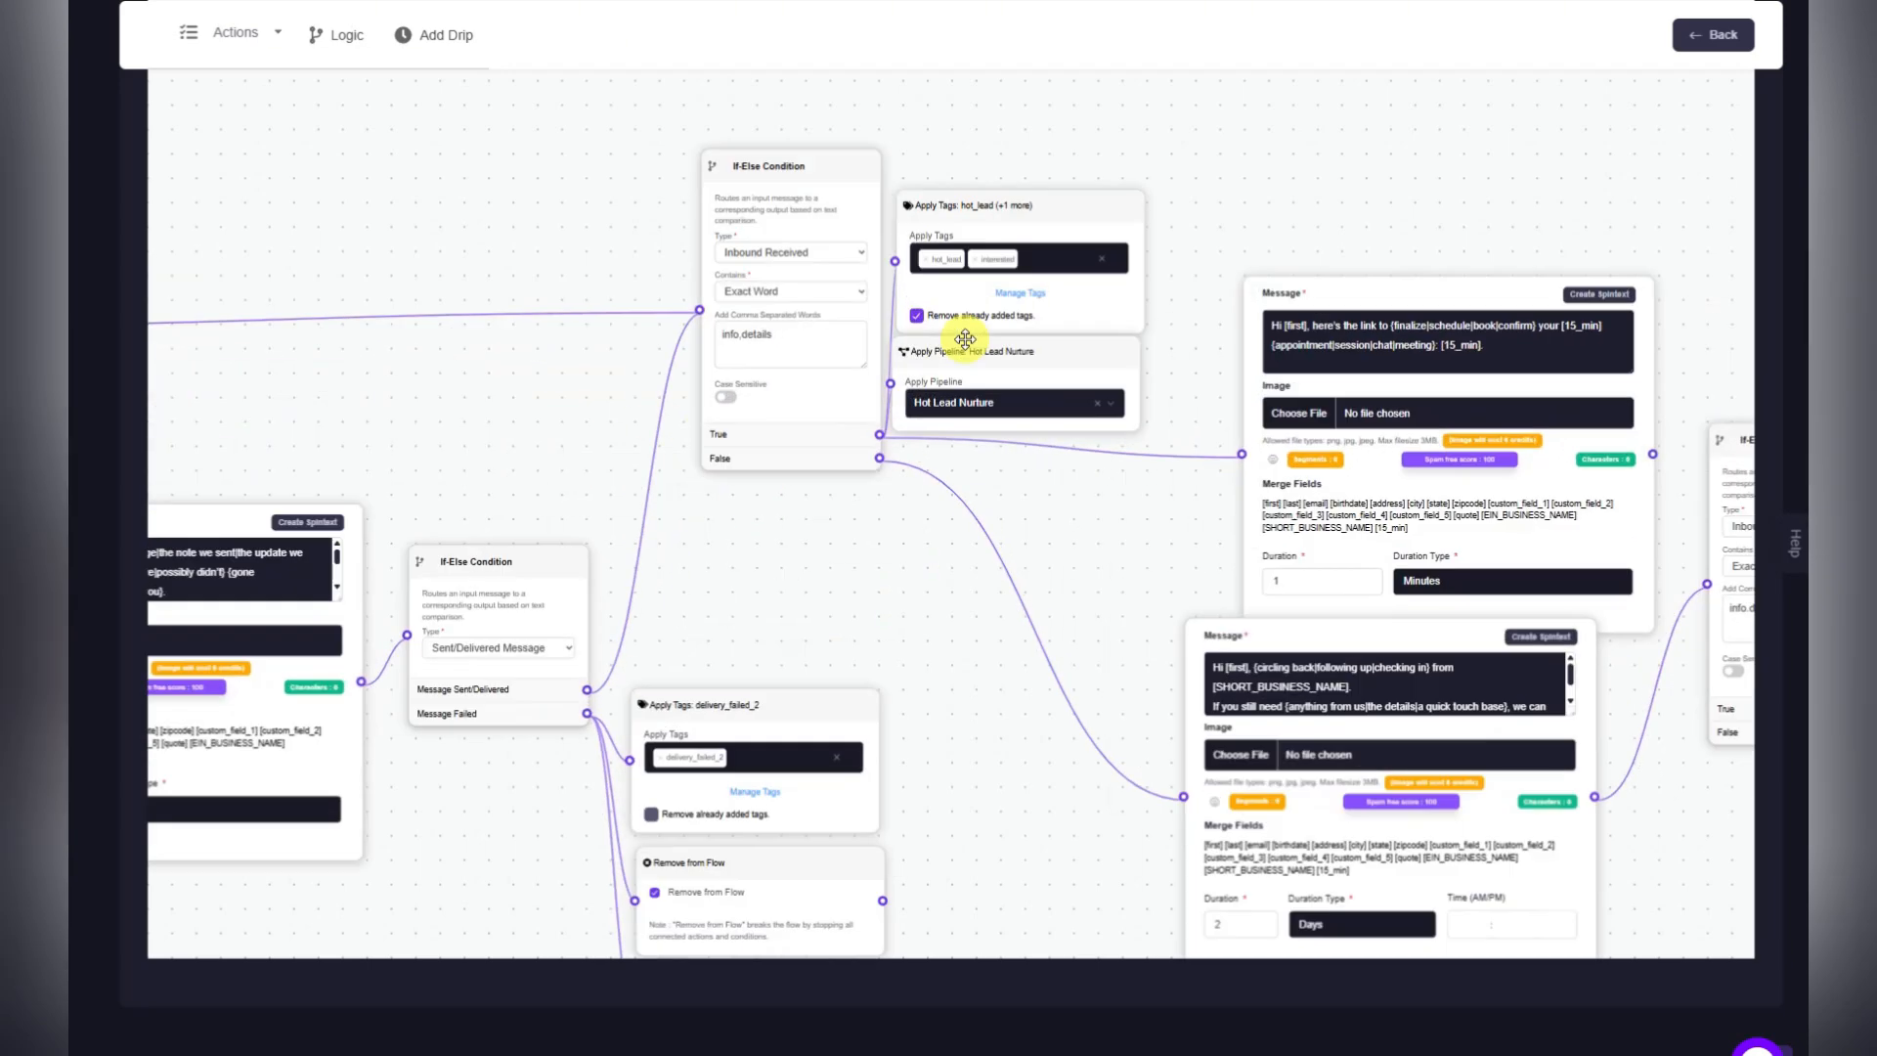
{"action": "left_click", "coordinate": [767, 252]}
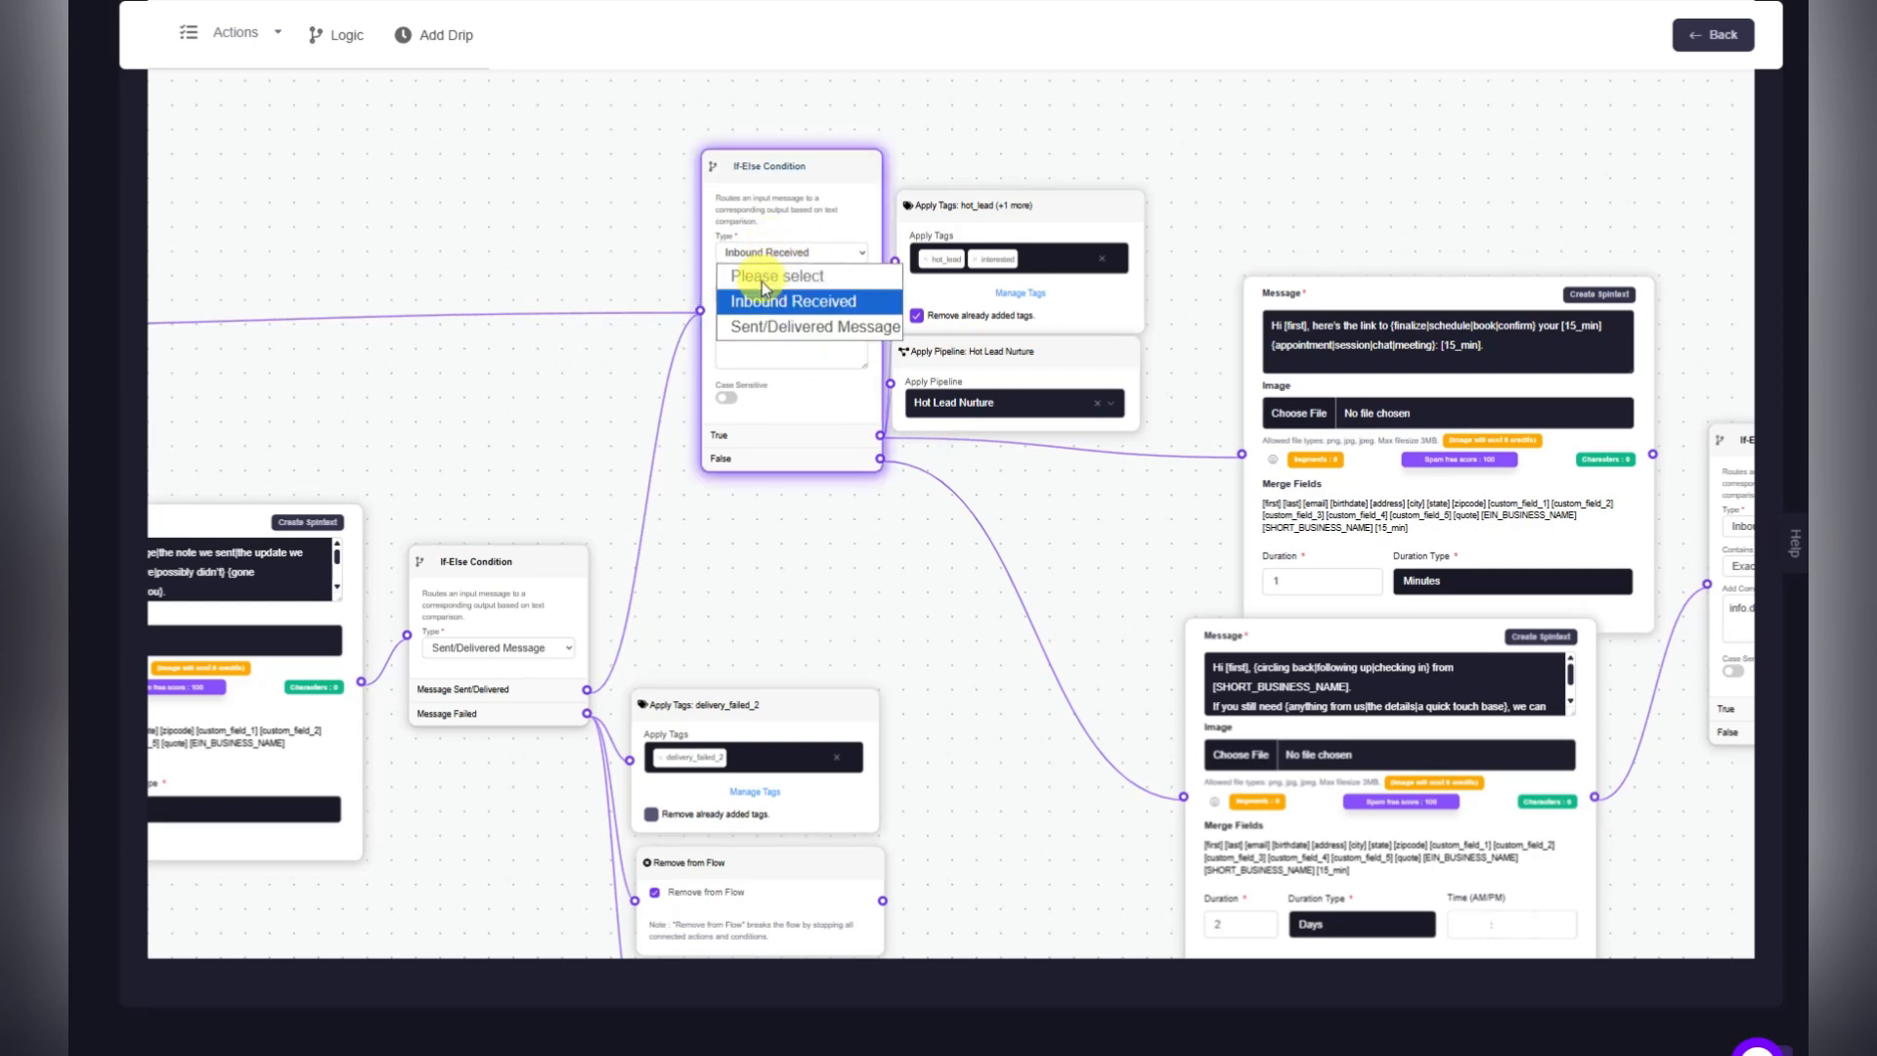
{"action": "left_click", "coordinate": [767, 246]}
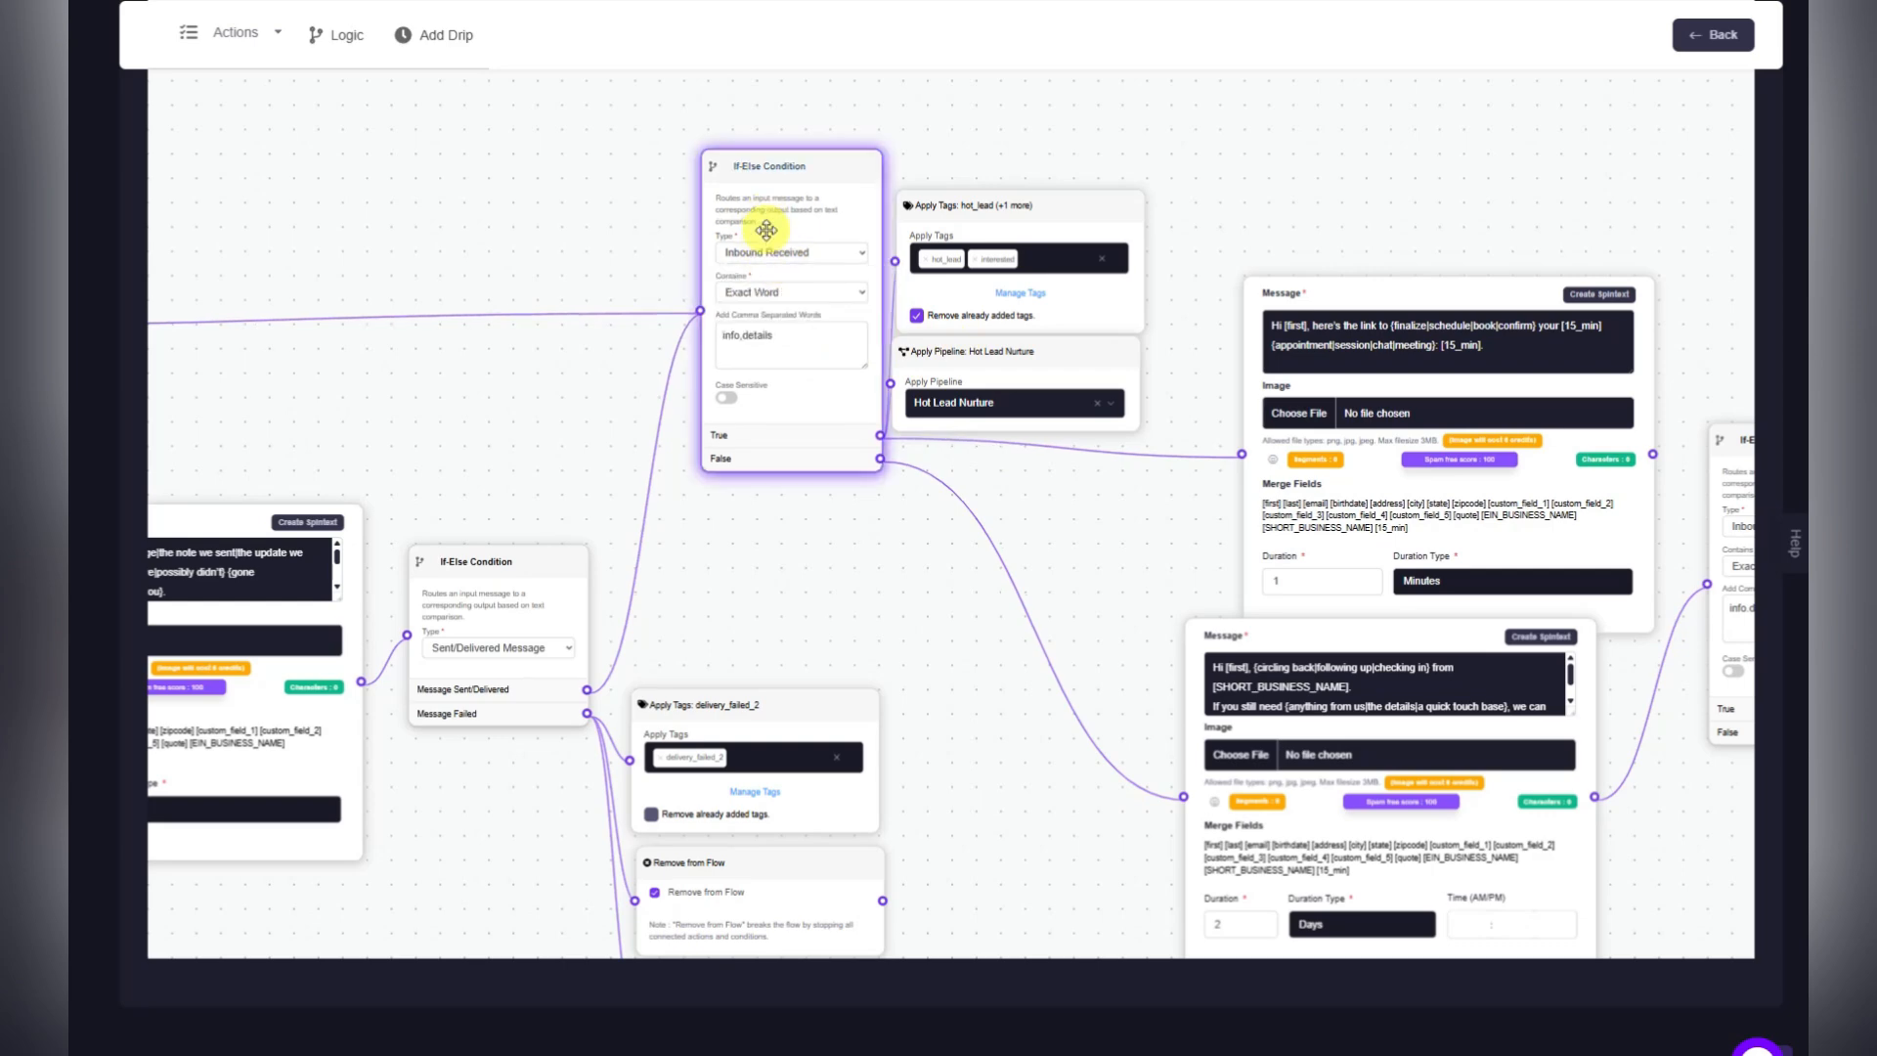
{"action": "left_click", "coordinate": [1129, 147]}
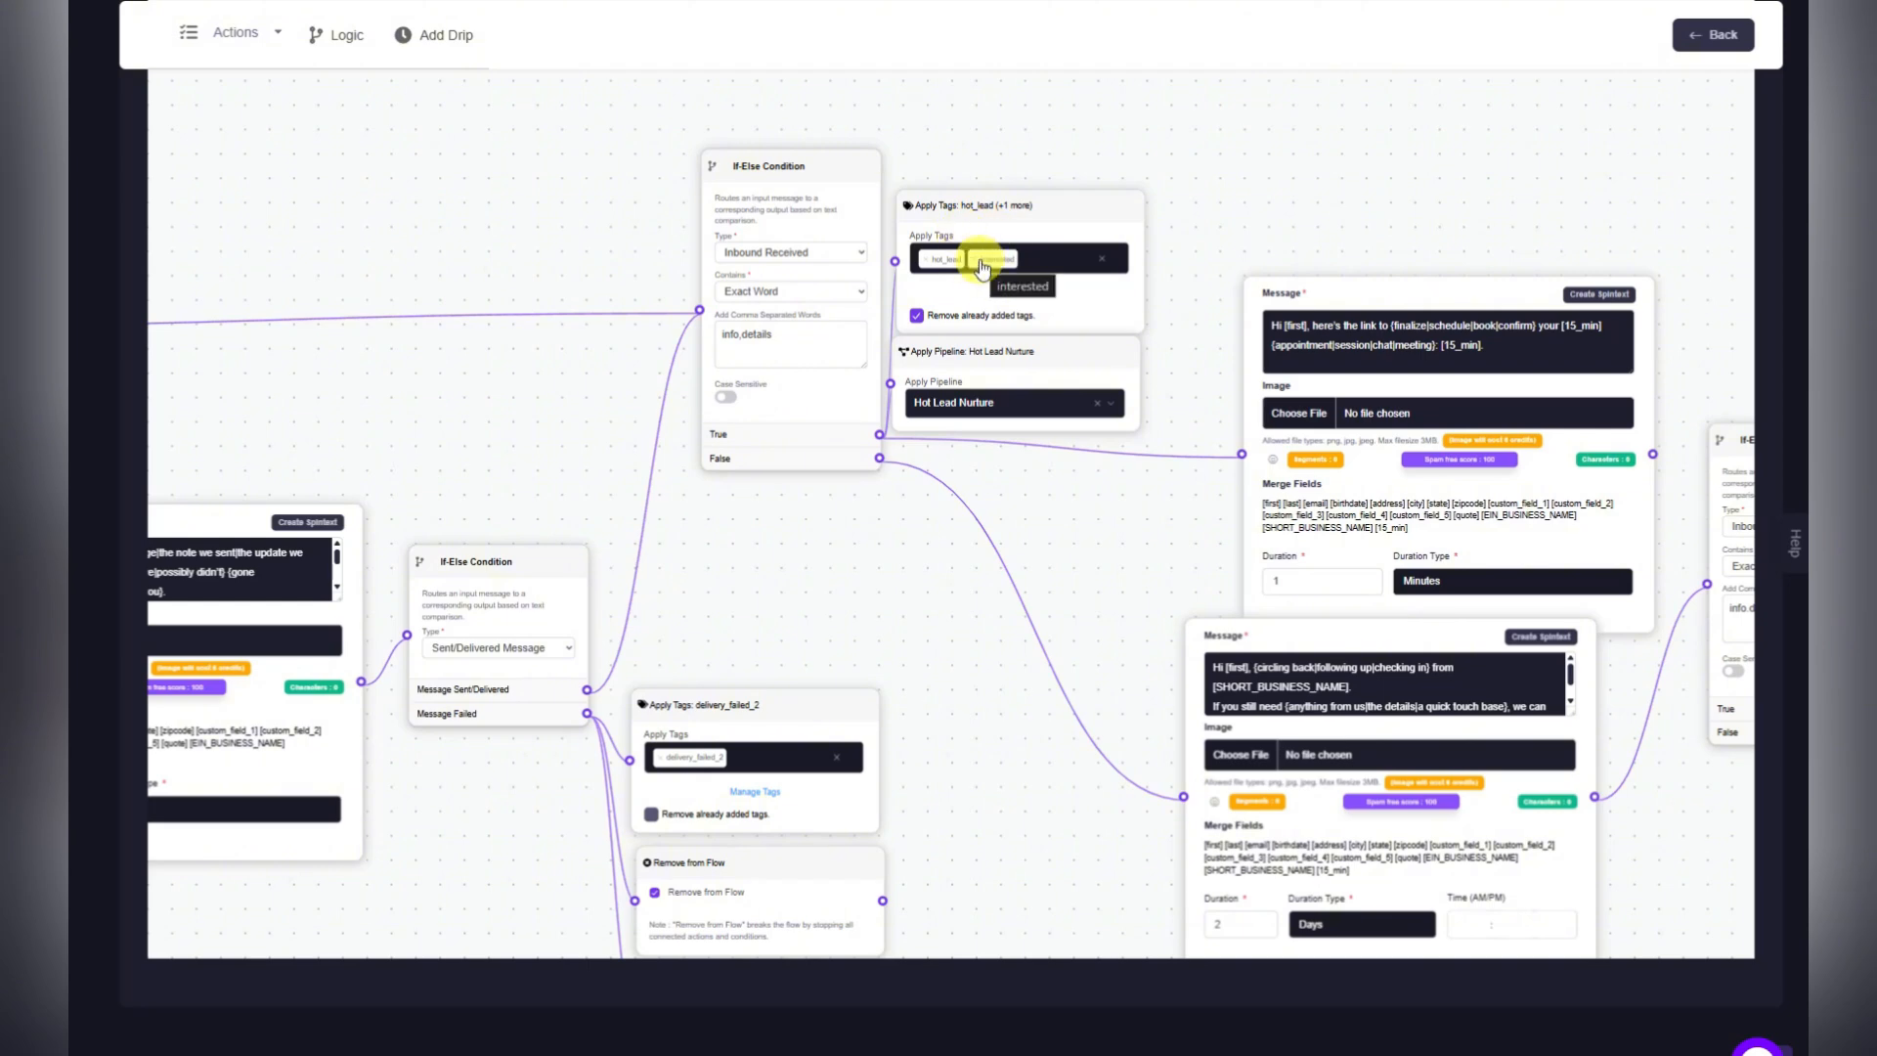
Trace the flow from its first message through both delivery conditions to the first Inbound Received condition and its branches.
{"action": "left_click_drag", "start_coordinate": [782, 584], "coordinate": [1104, 584]}
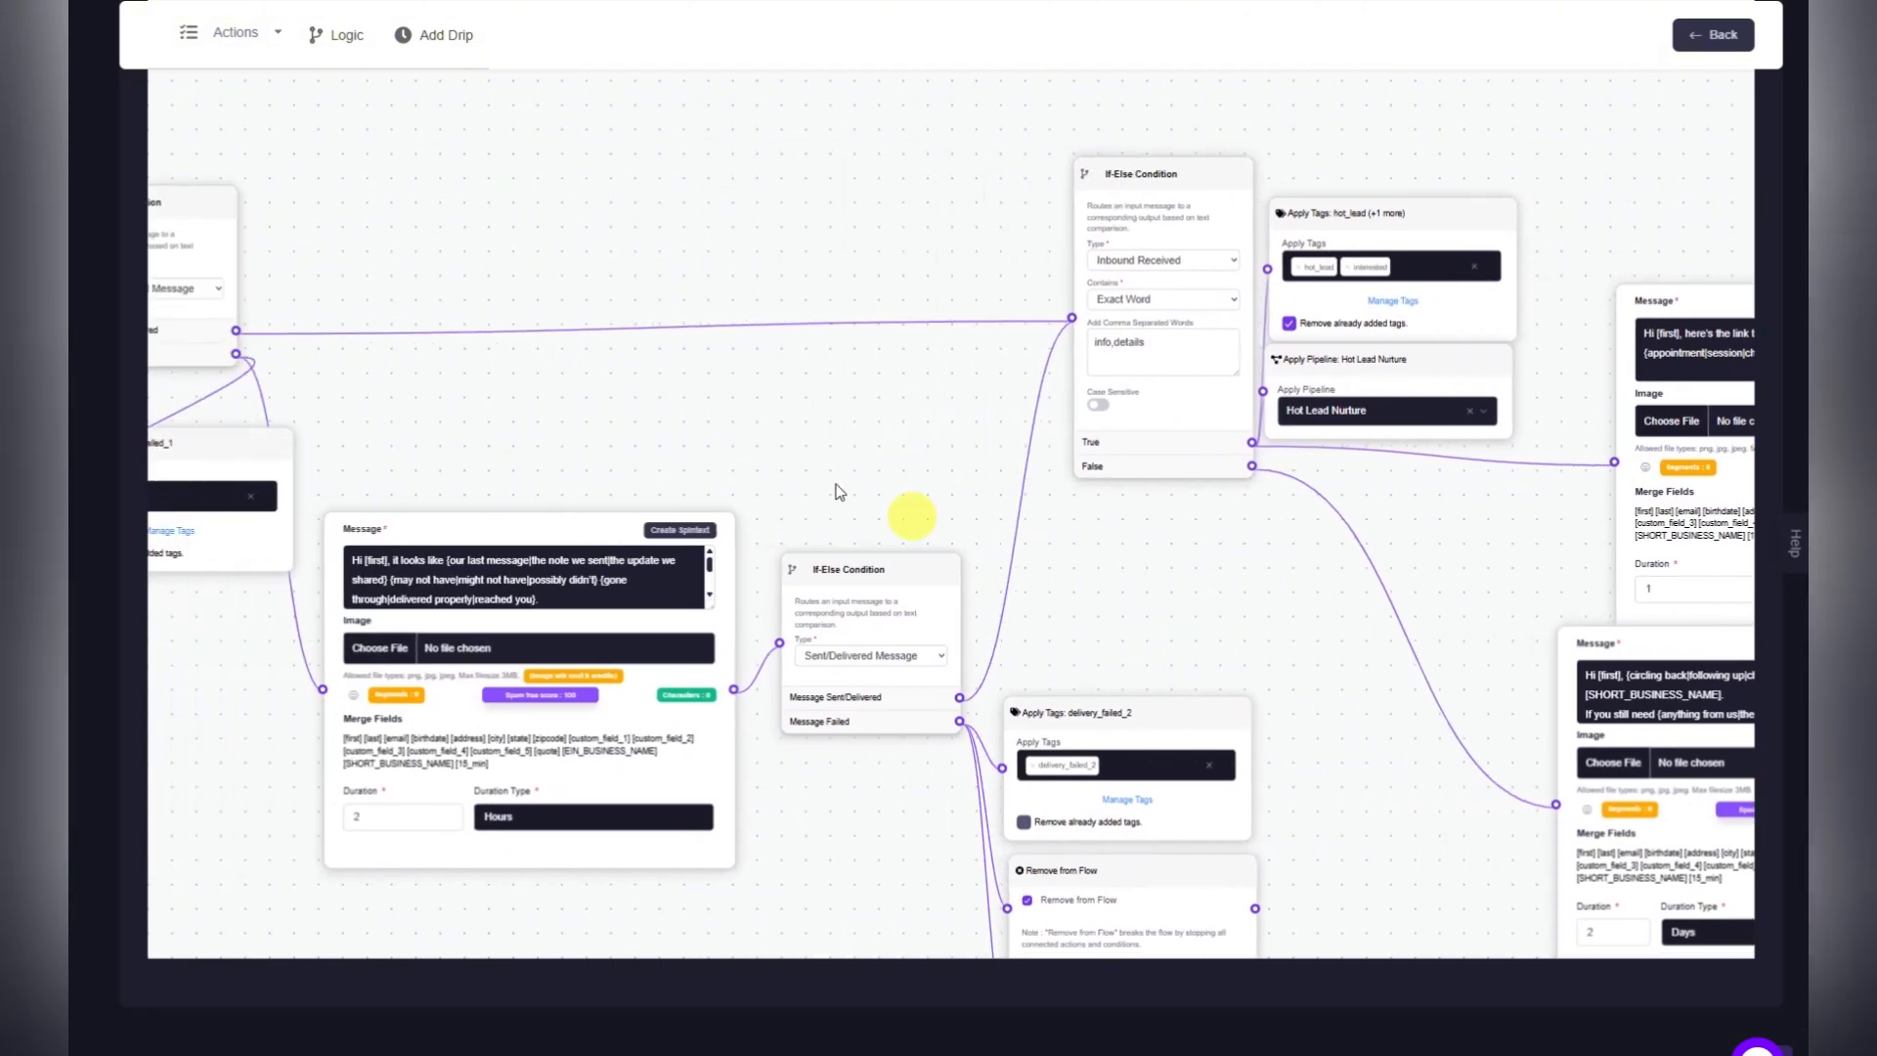
{"action": "left_click_drag", "start_coordinate": [707, 429], "coordinate": [1302, 450]}
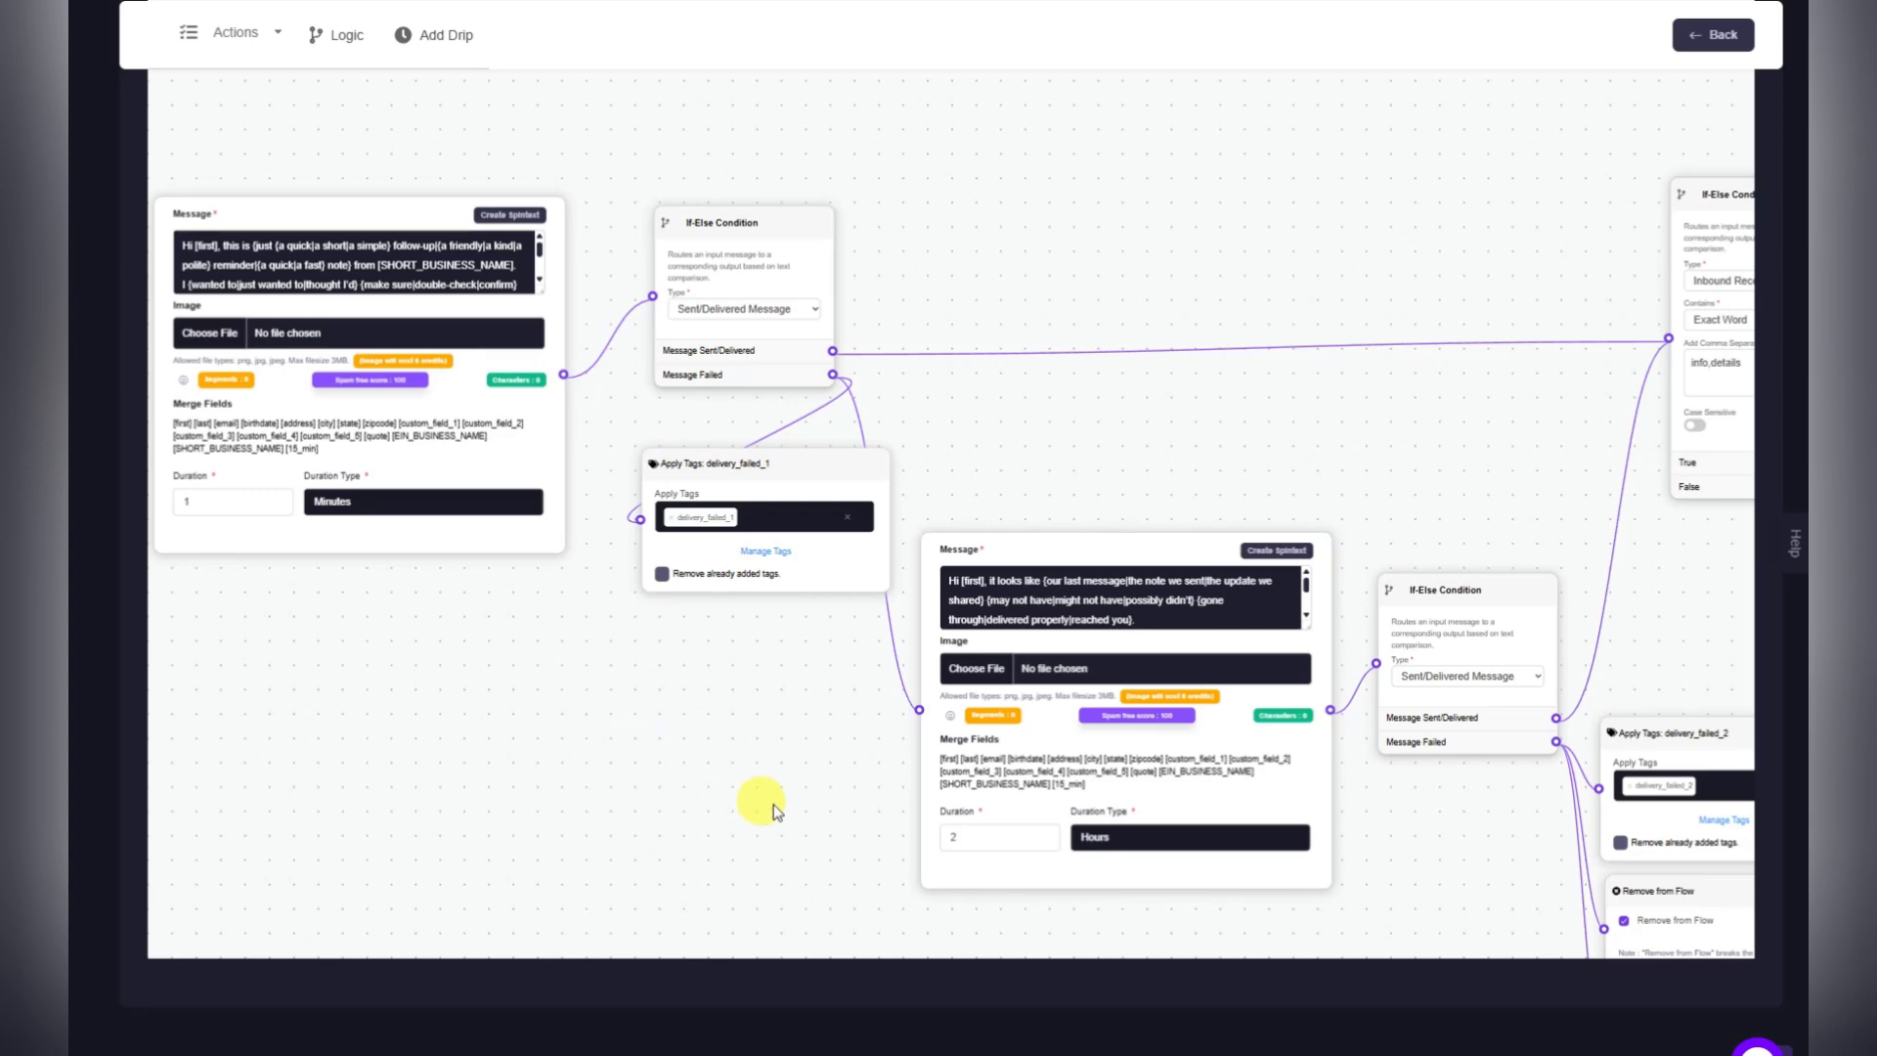
{"action": "left_click_drag", "start_coordinate": [754, 792], "coordinate": [440, 779]}
{"action": "left_click_drag", "start_coordinate": [1137, 490], "coordinate": [826, 396]}
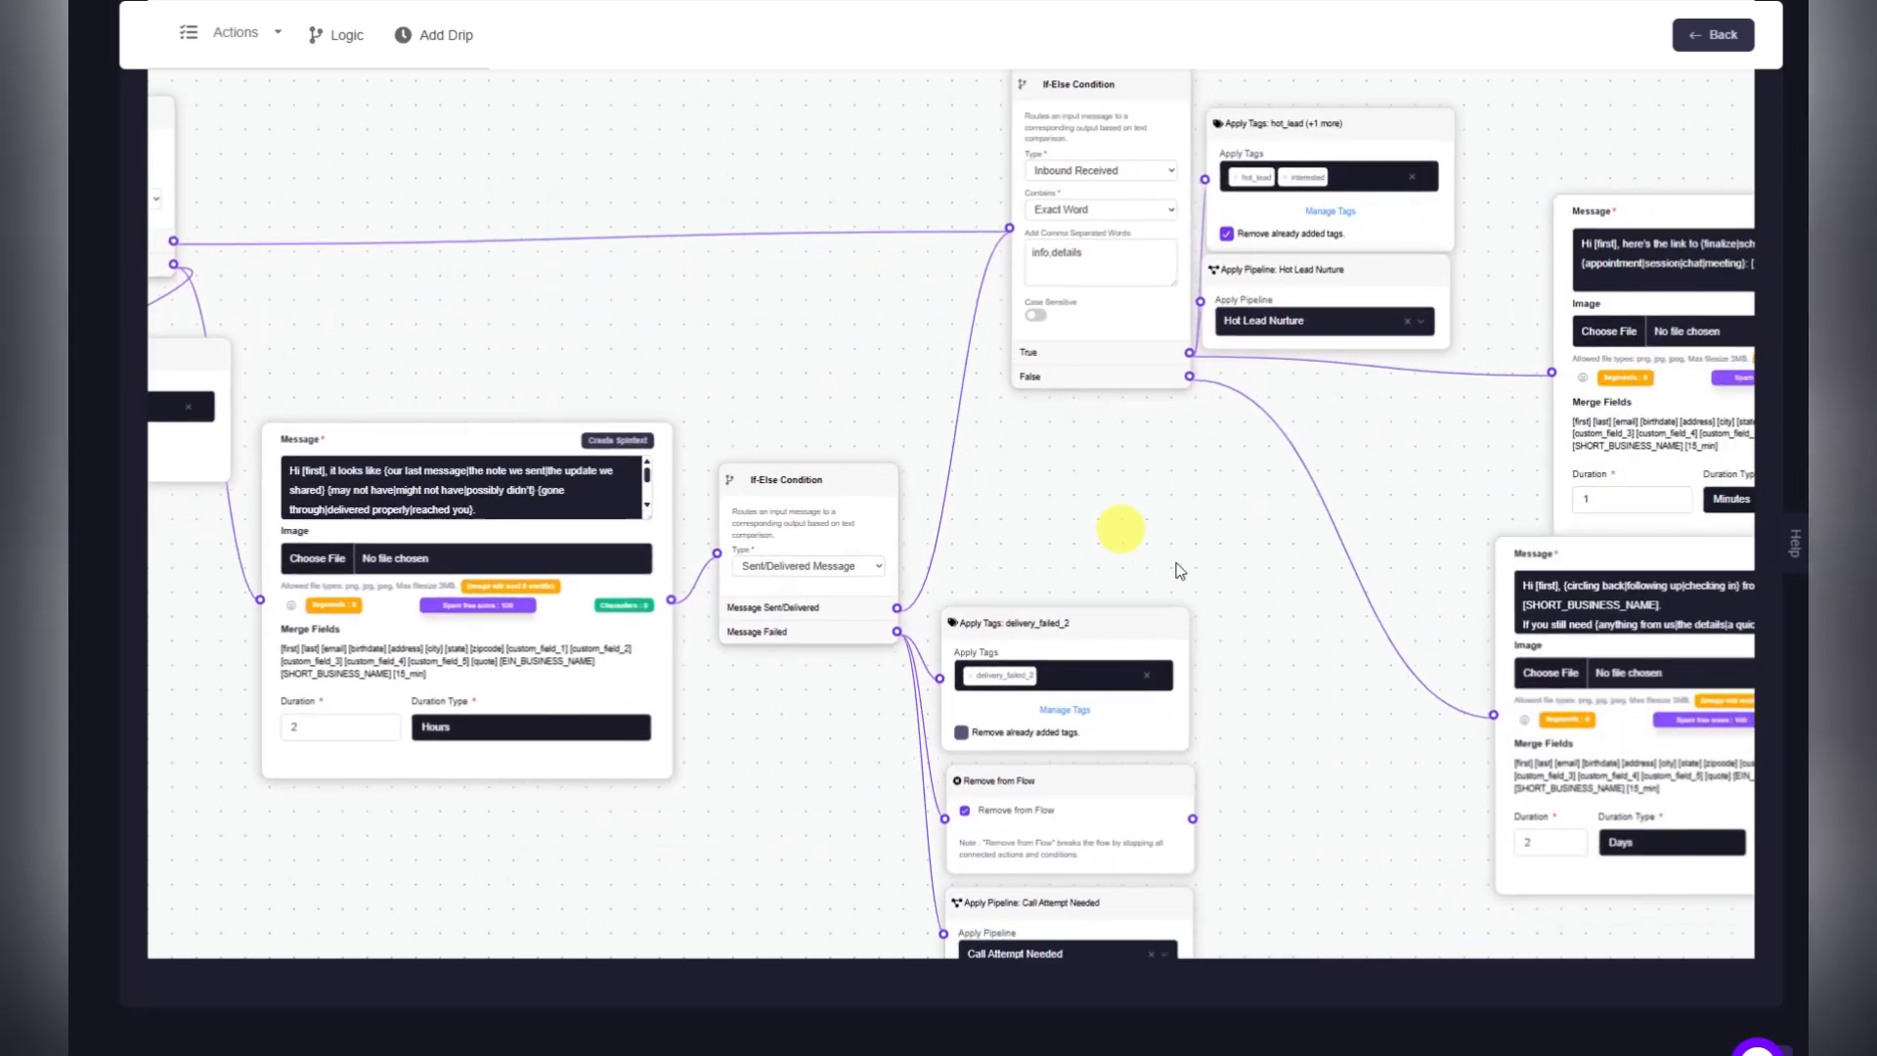
{"action": "left_click_drag", "start_coordinate": [1302, 725], "coordinate": [793, 767]}
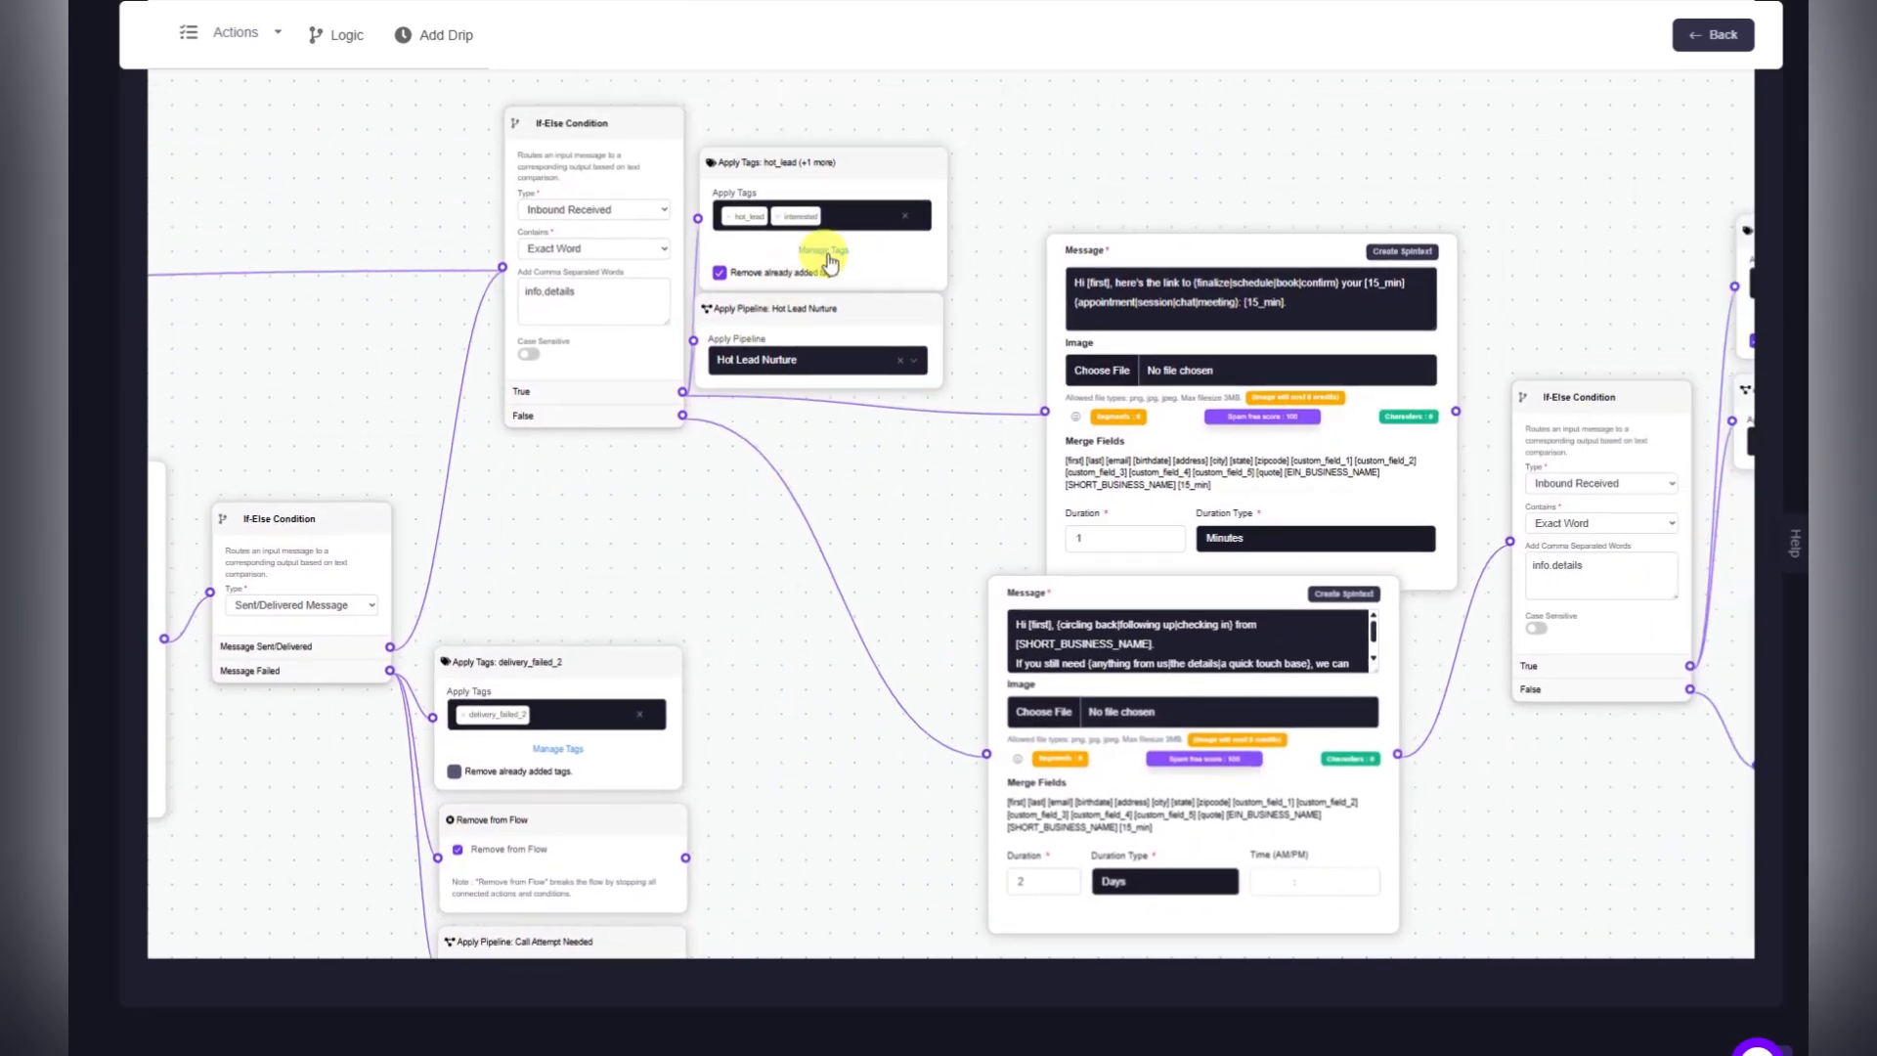
Shift the first condition's Hot Lead Nurture pipeline node slightly away from the tag node and review the follow-up messages.
{"action": "left_click_drag", "start_coordinate": [763, 308], "coordinate": [767, 315]}
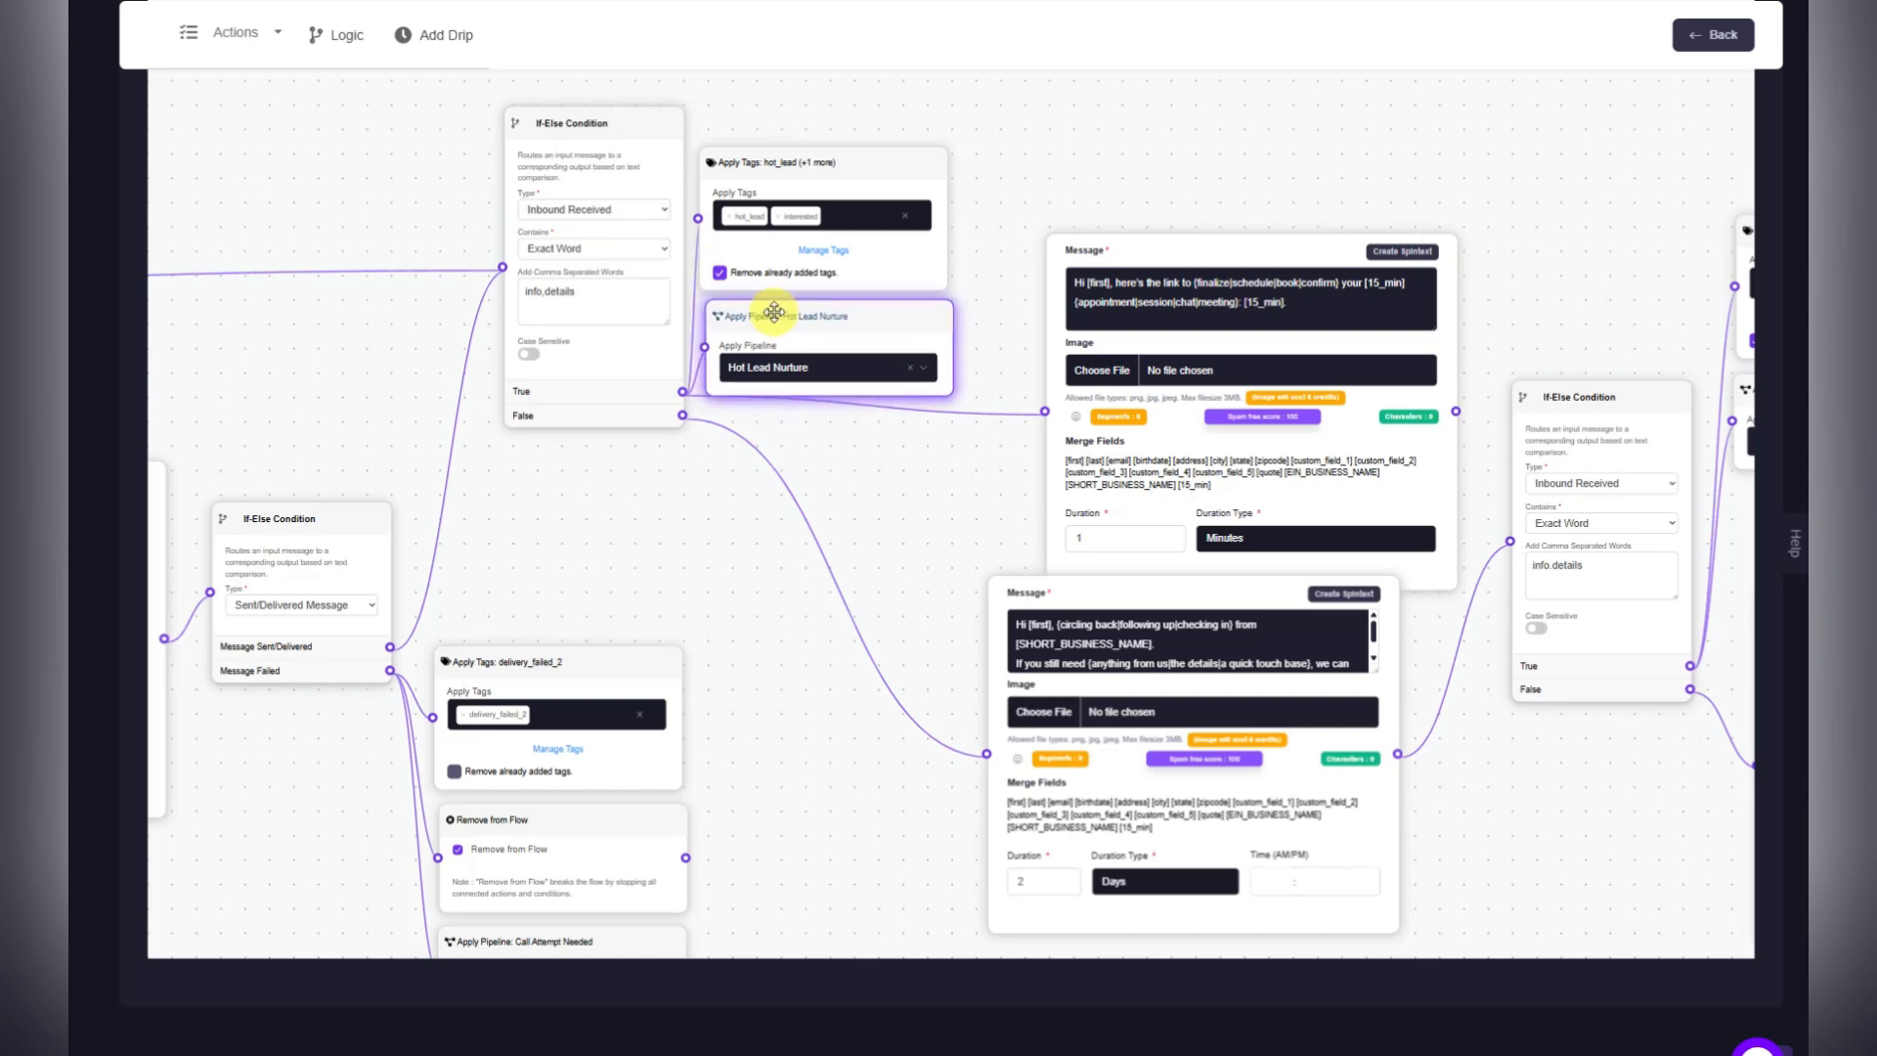
{"action": "left_click", "coordinate": [909, 484]}
{"action": "left_click_drag", "start_coordinate": [1081, 528], "coordinate": [737, 440]}
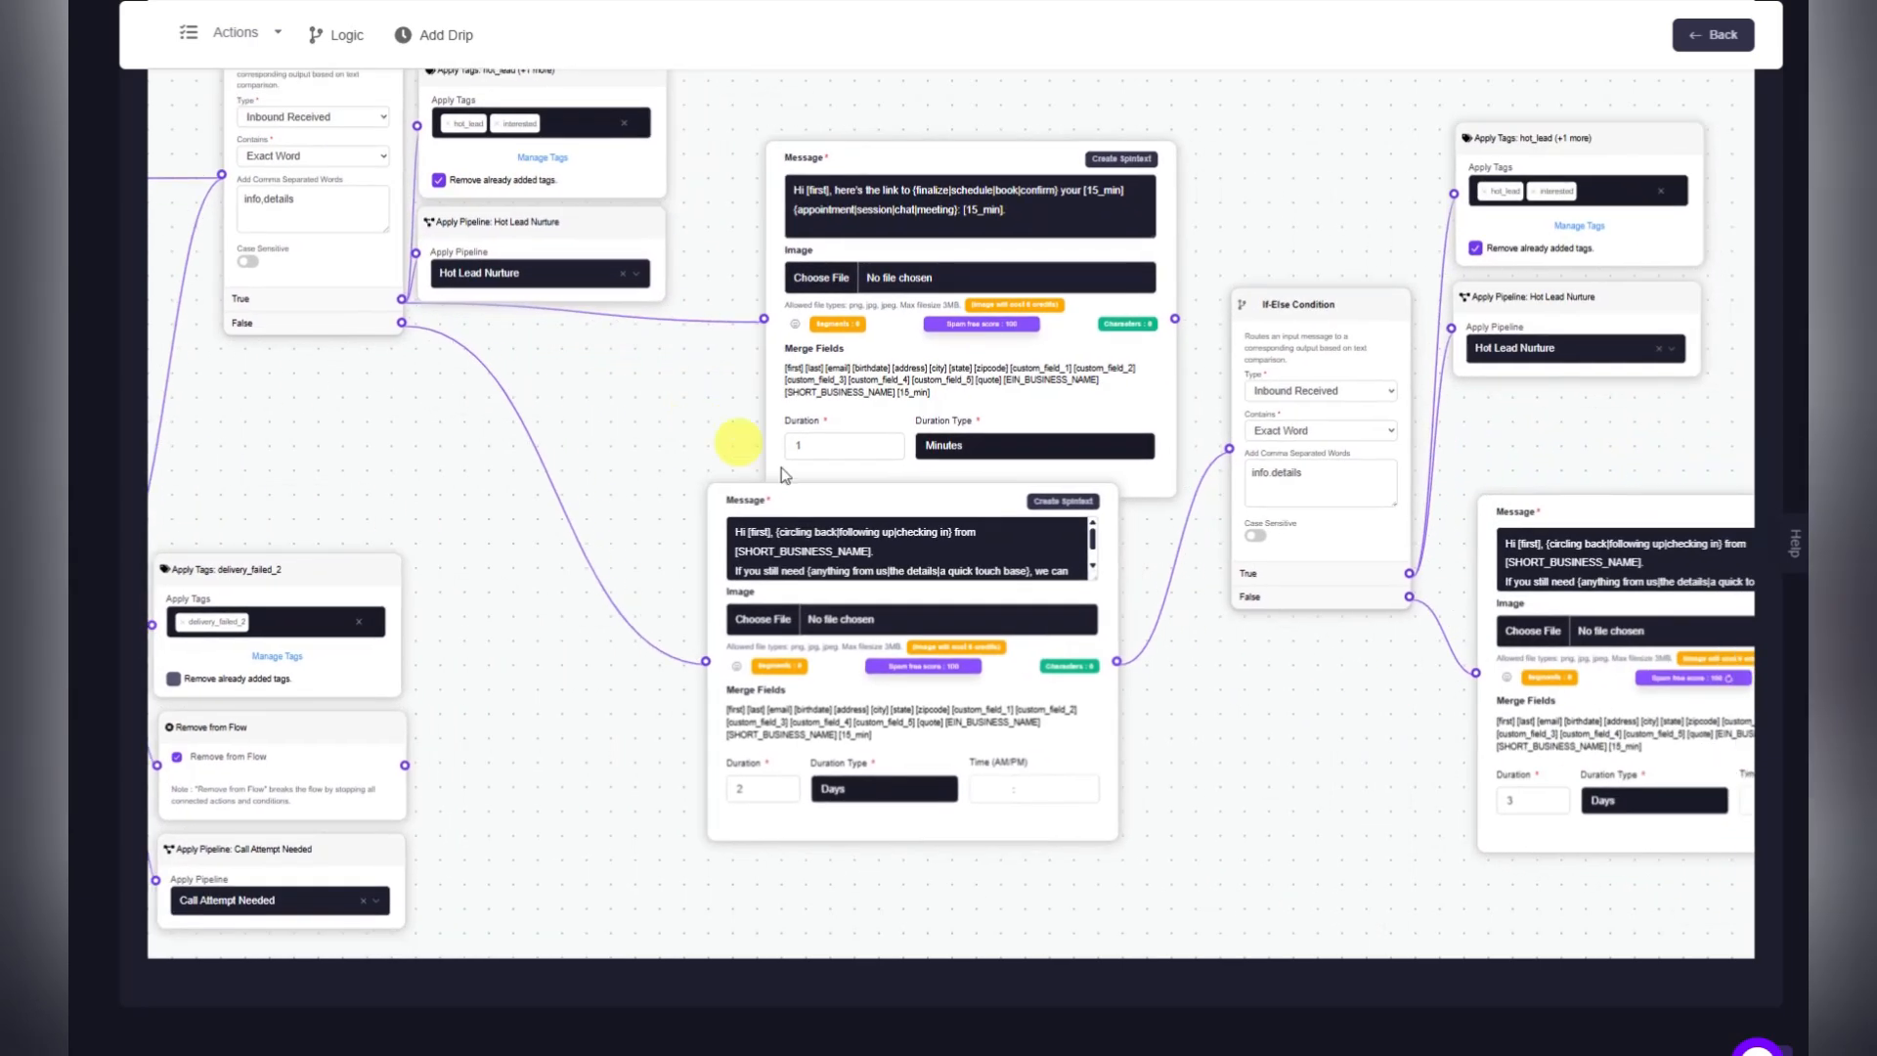
{"action": "left_click_drag", "start_coordinate": [1335, 724], "coordinate": [1434, 687]}
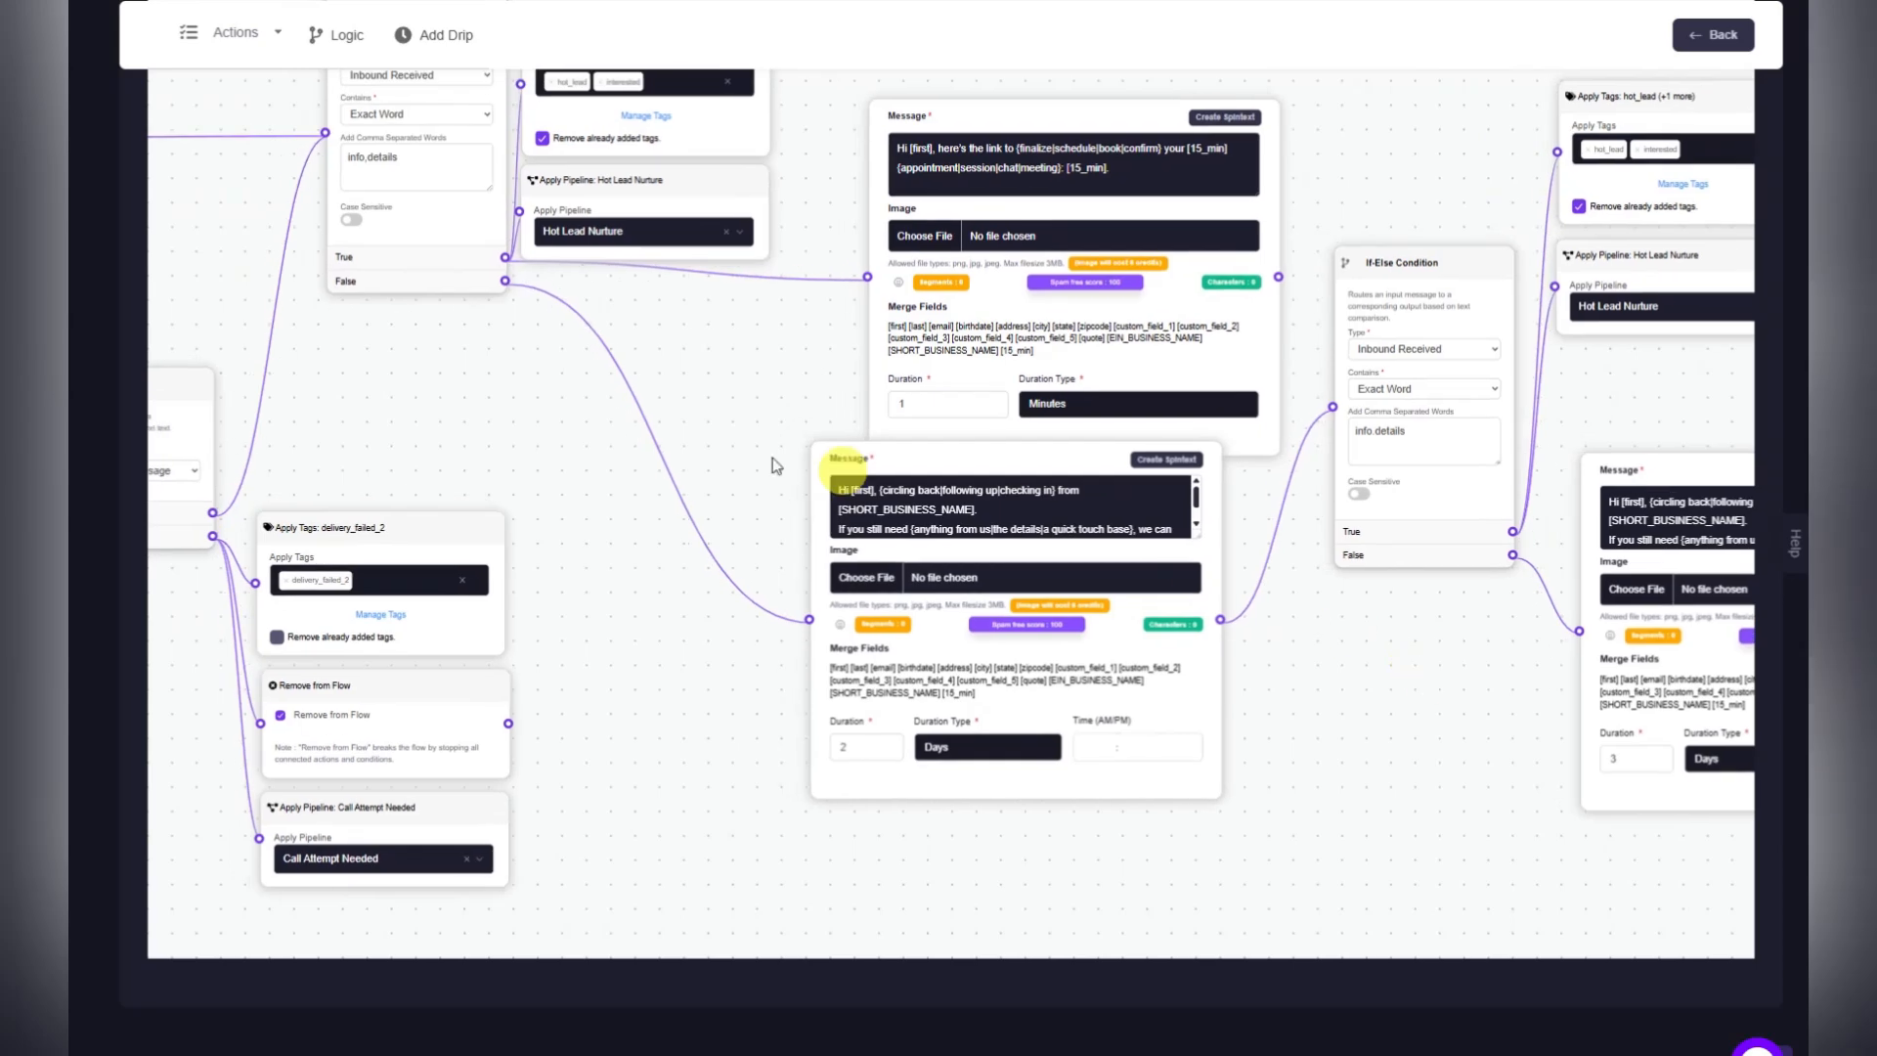
{"action": "left_click_drag", "start_coordinate": [393, 396], "coordinate": [804, 456]}
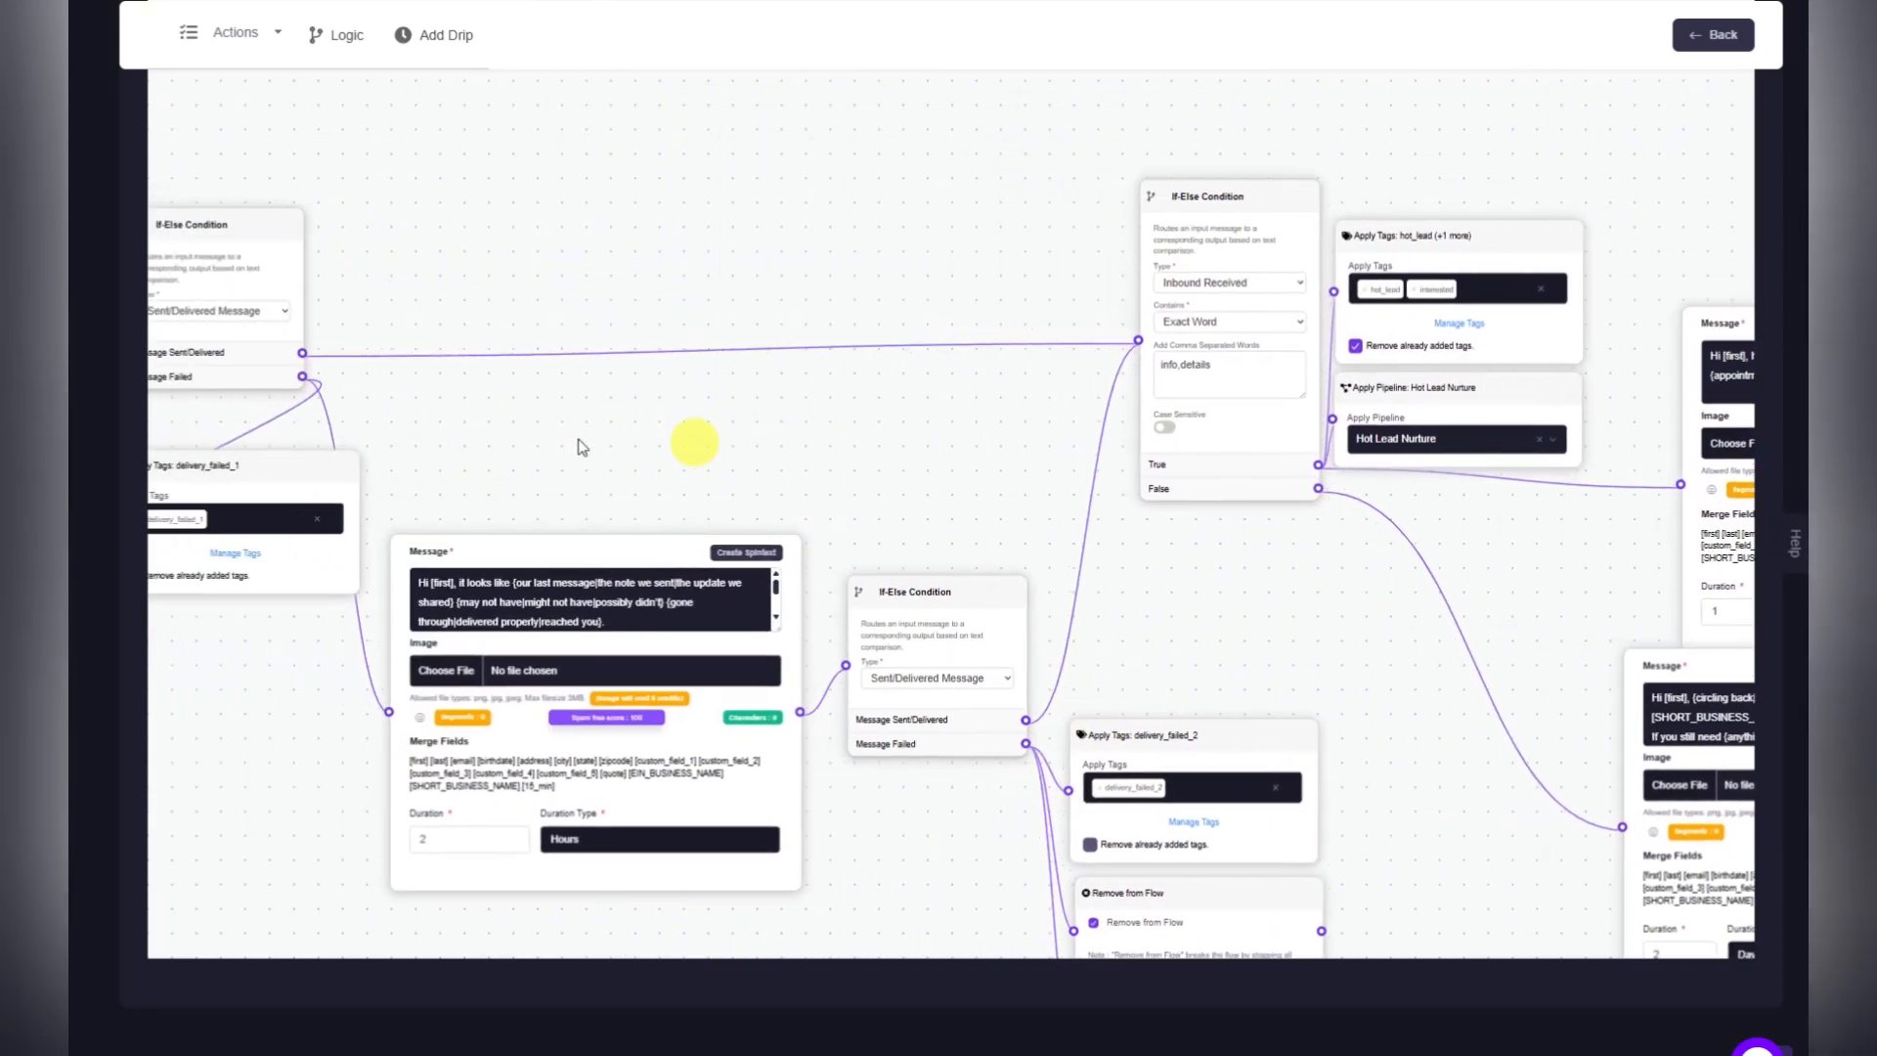
Look back over the flow's opening messages and leave the flow editor for the drip flow list.
{"action": "left_click_drag", "start_coordinate": [438, 417], "coordinate": [881, 414]}
{"action": "left_click_drag", "start_coordinate": [241, 748], "coordinate": [348, 706]}
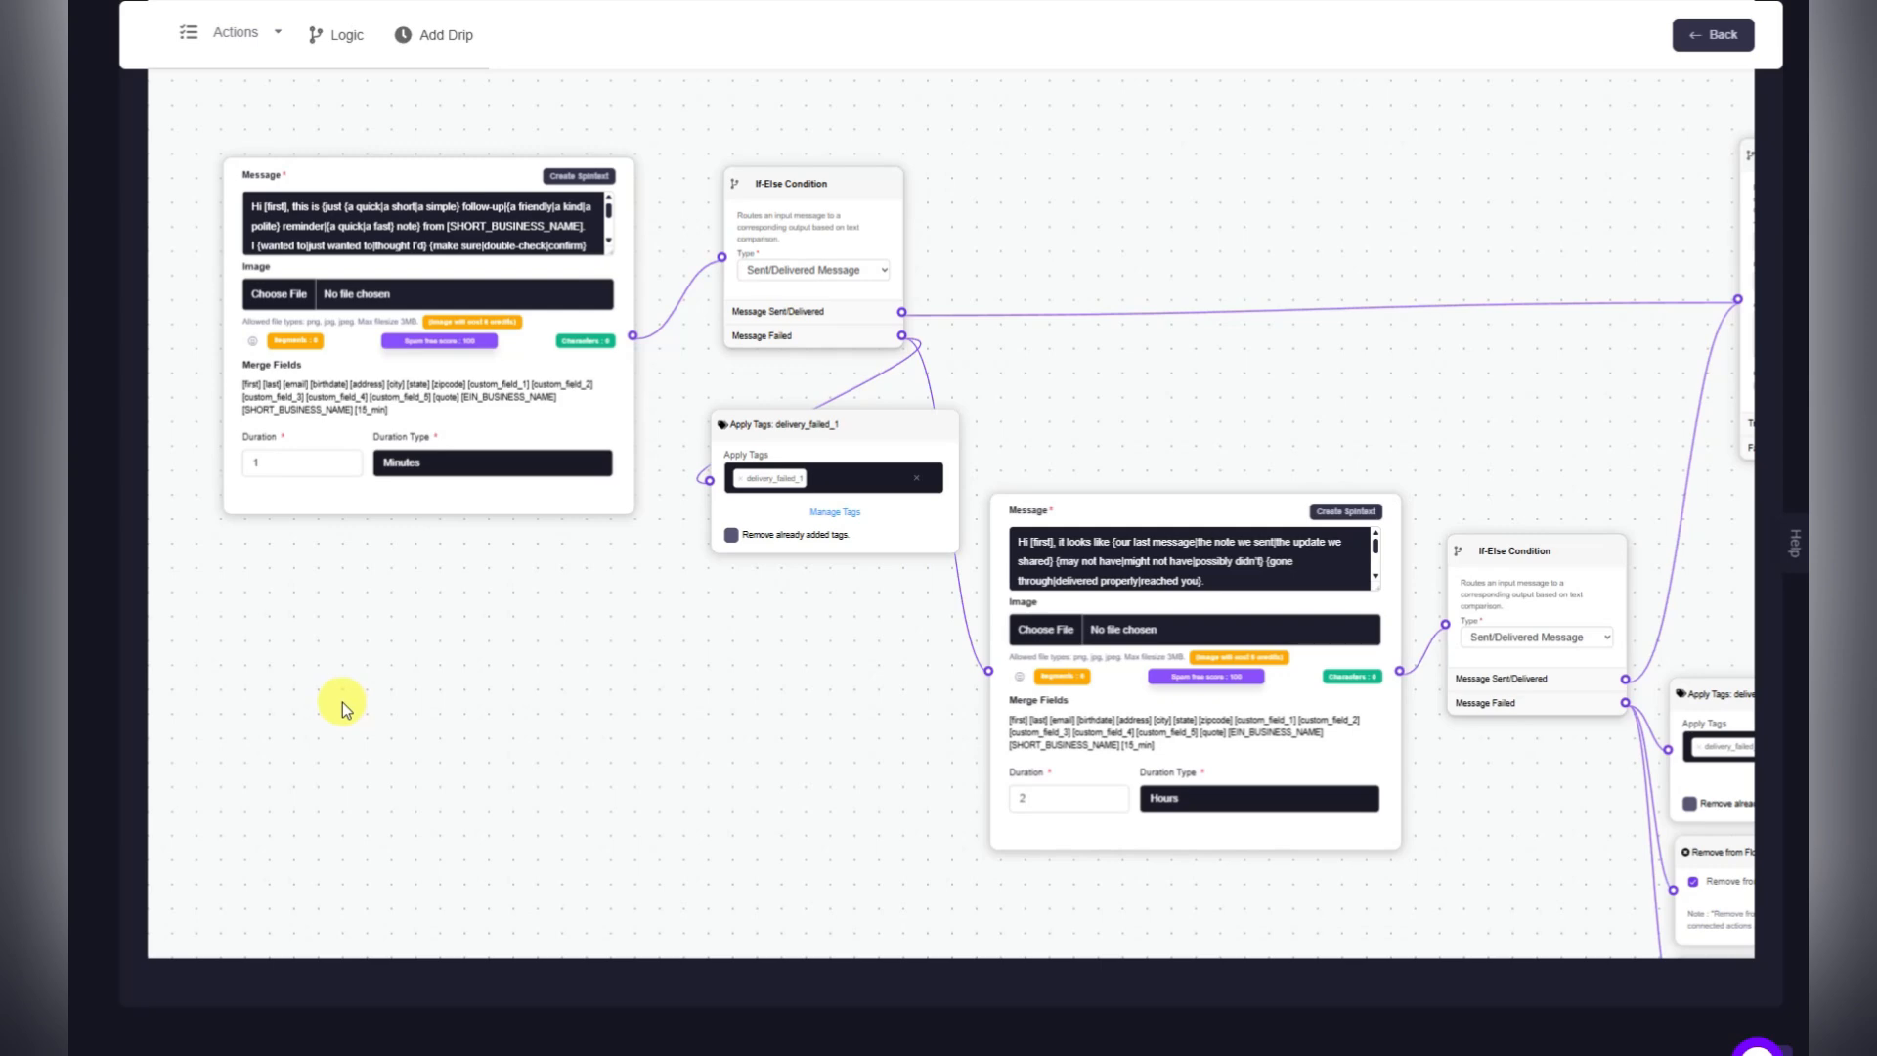
{"action": "left_click", "coordinate": [1716, 39]}
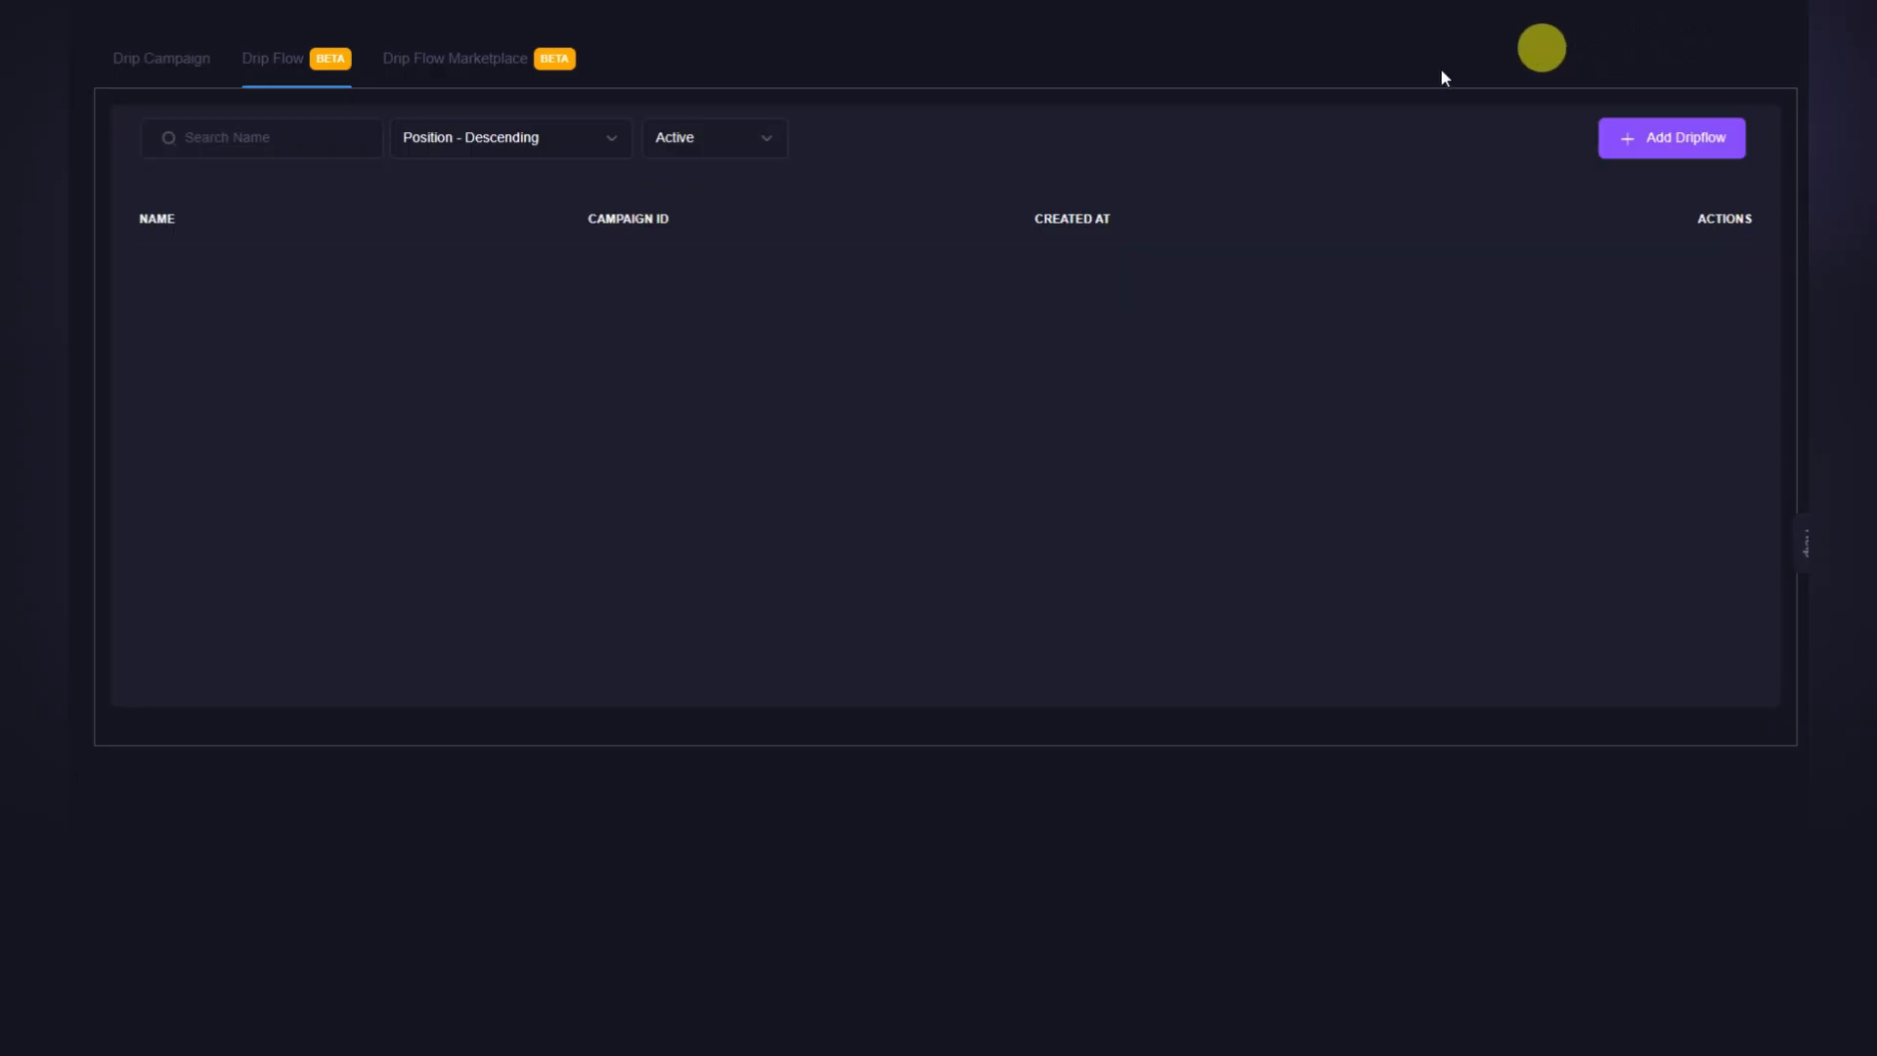
{"action": "left_click", "coordinate": [455, 69]}
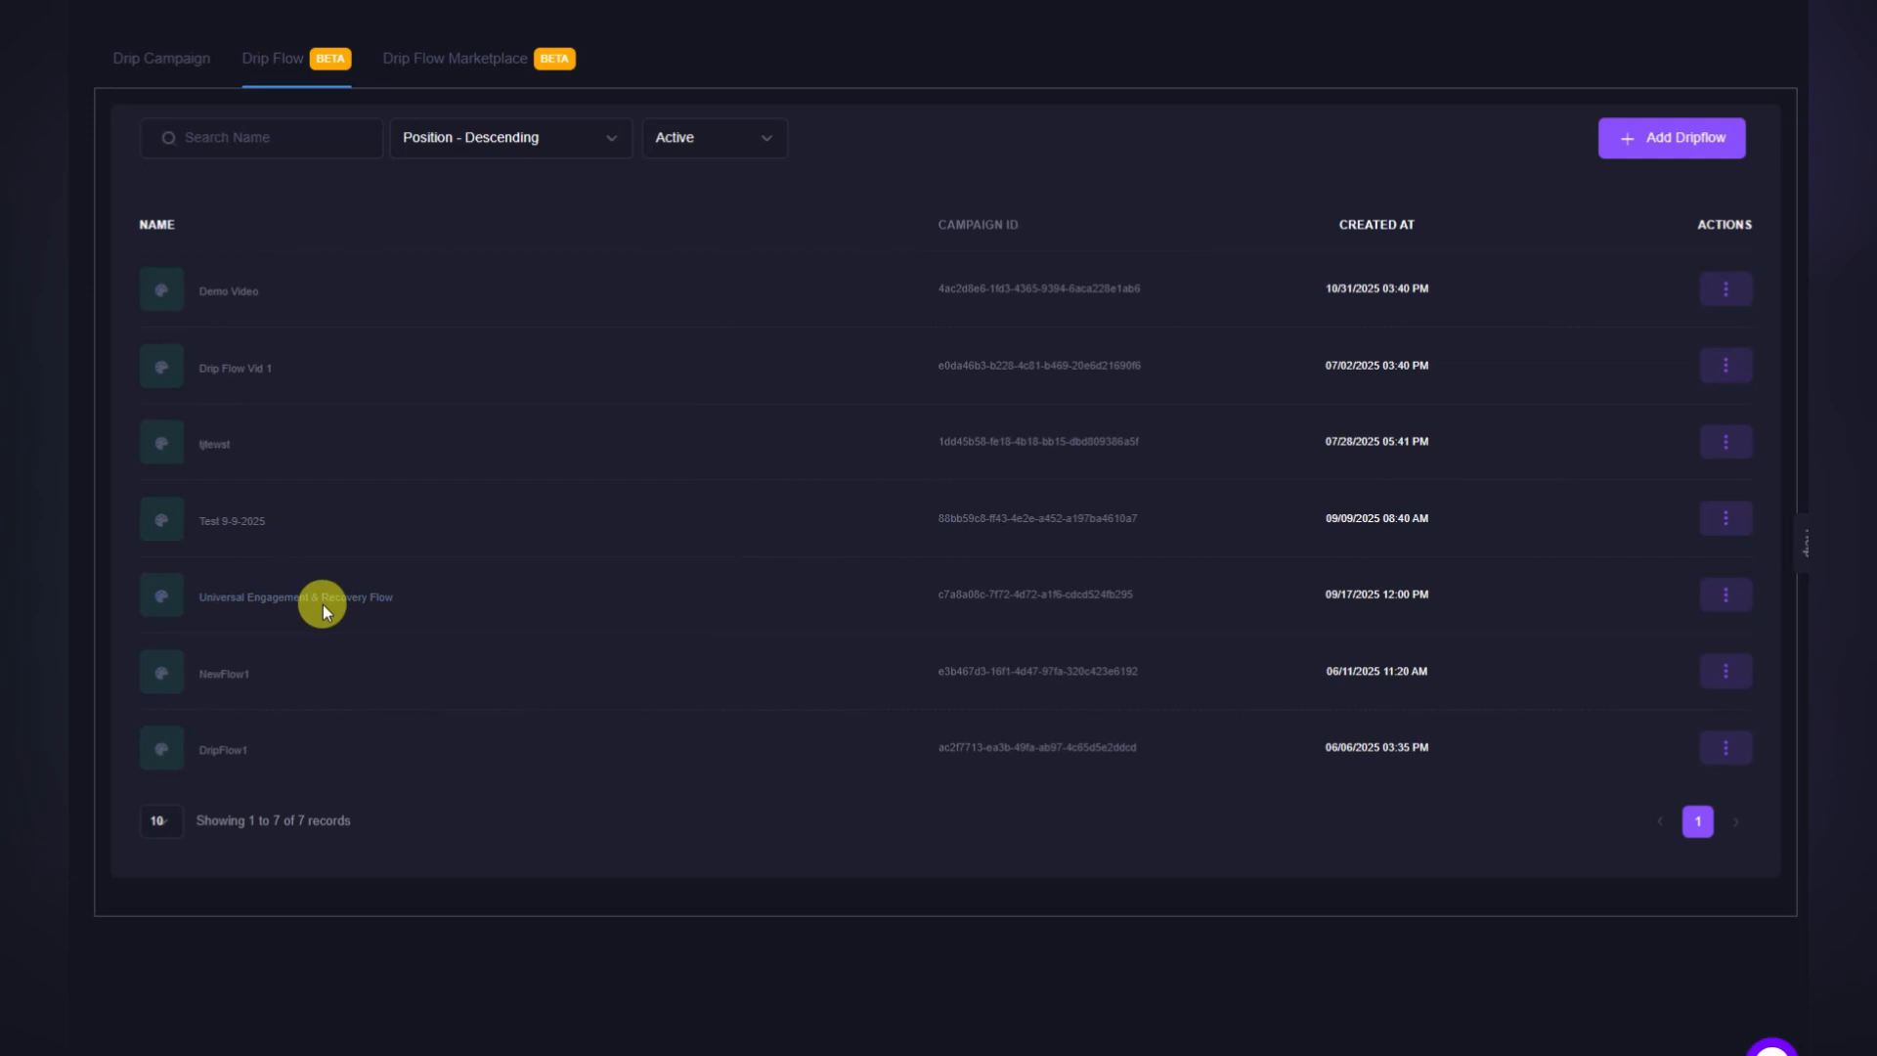
Set up sharing of the Universal Engagement & Recovery Flow to the marketplace, check the private option, and make the flow public.
{"action": "left_click", "coordinate": [1727, 598]}
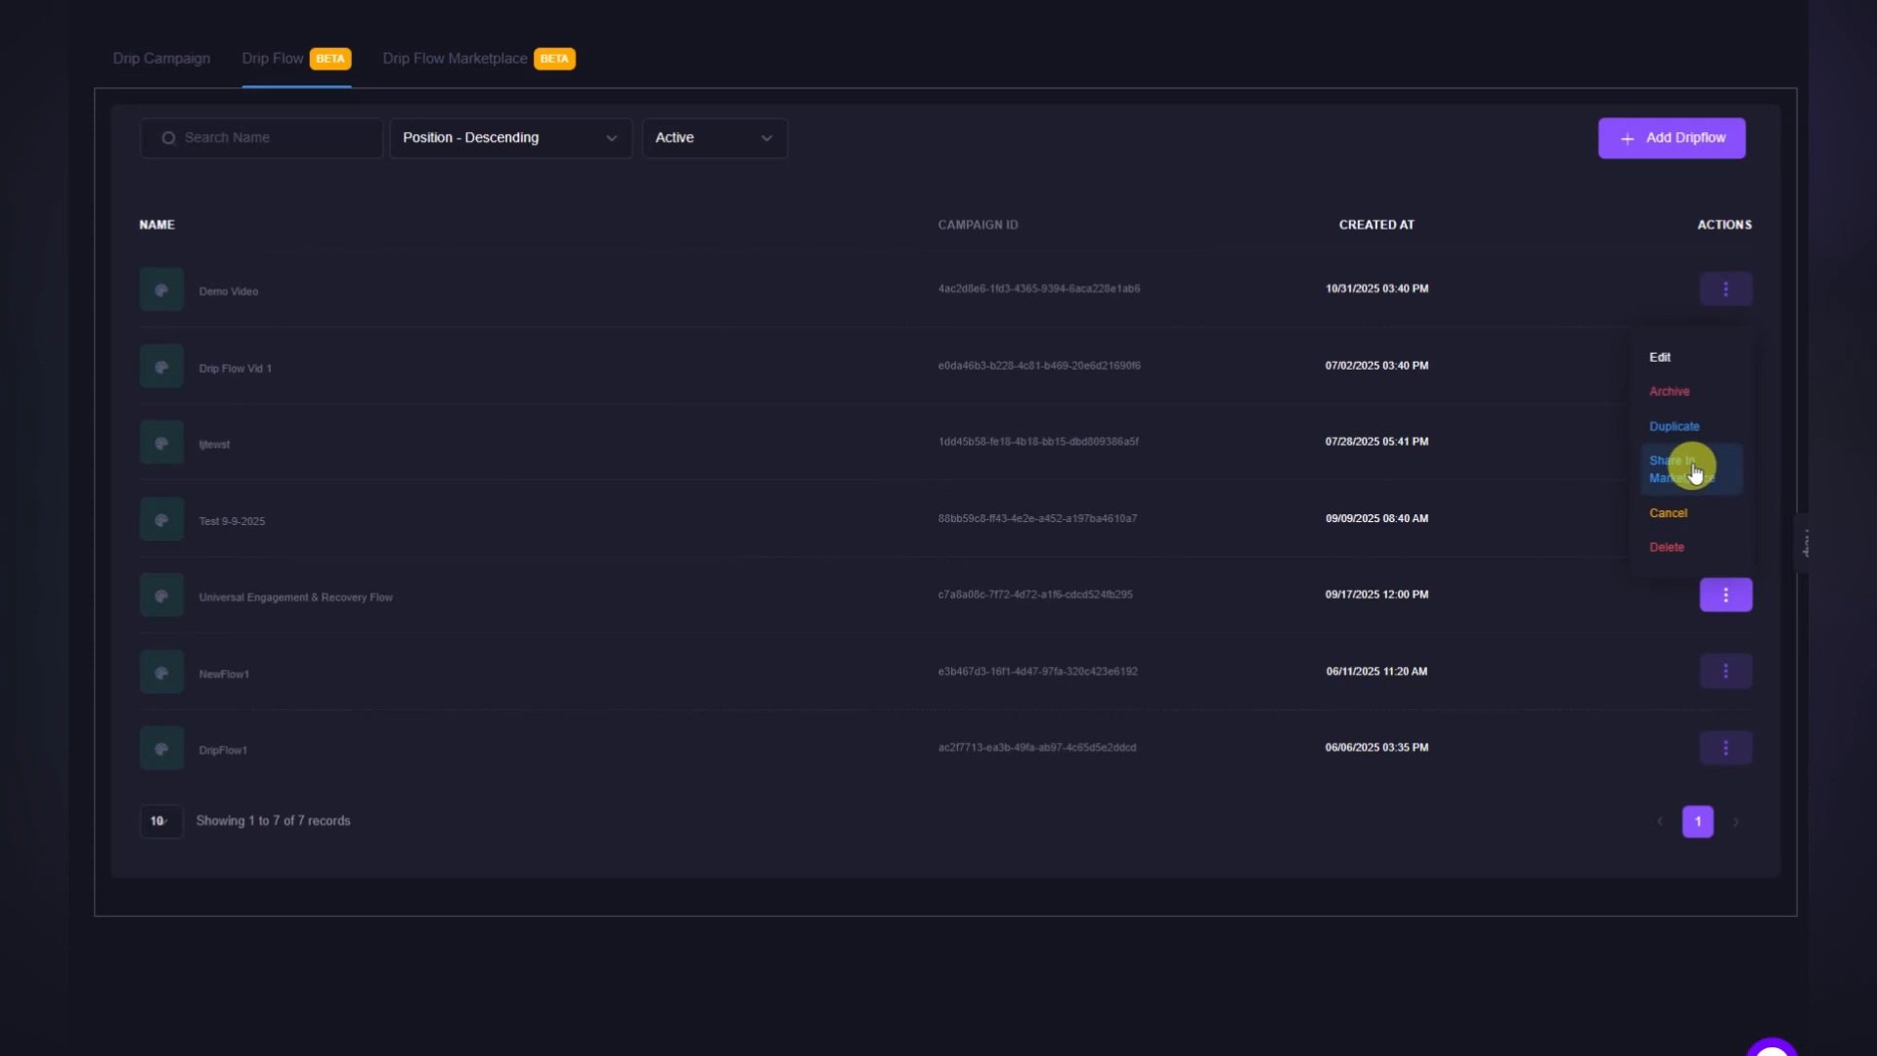
{"action": "left_click", "coordinate": [1695, 469]}
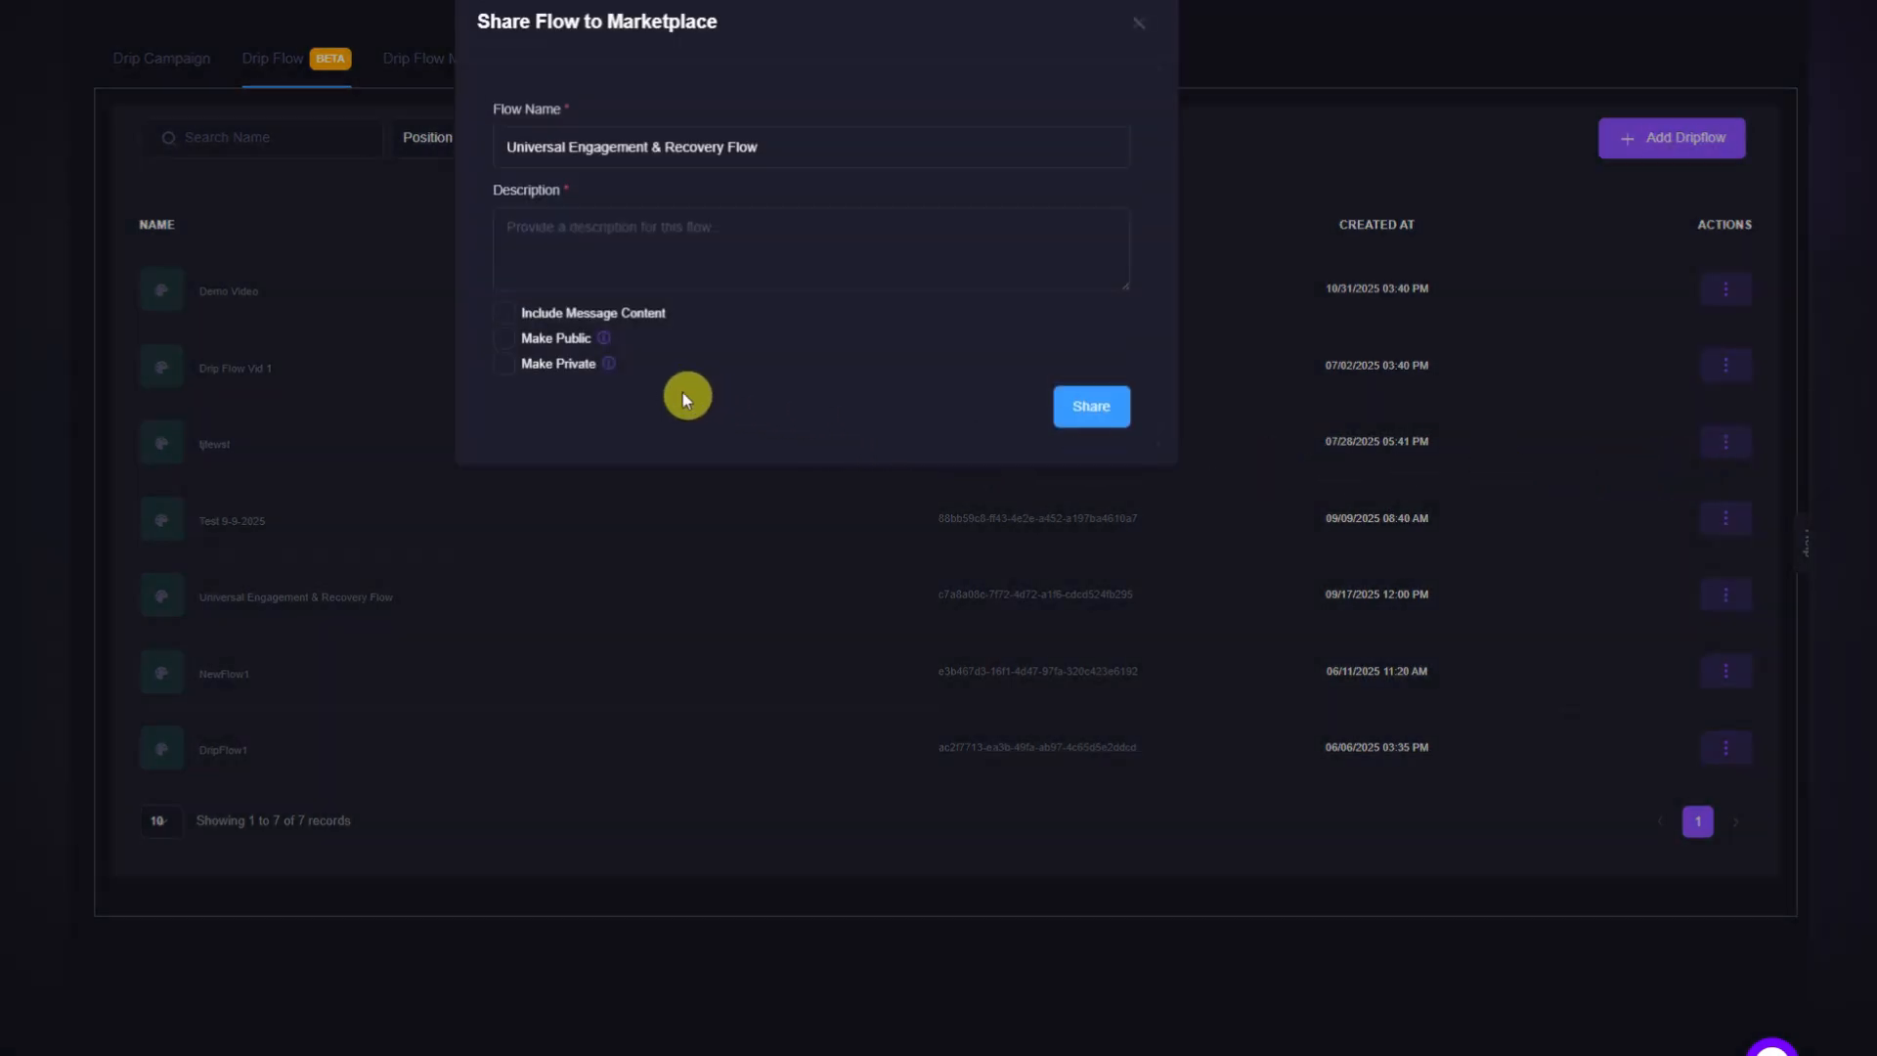
{"action": "left_click", "coordinate": [504, 364]}
{"action": "mouse_move", "coordinate": [614, 372]}
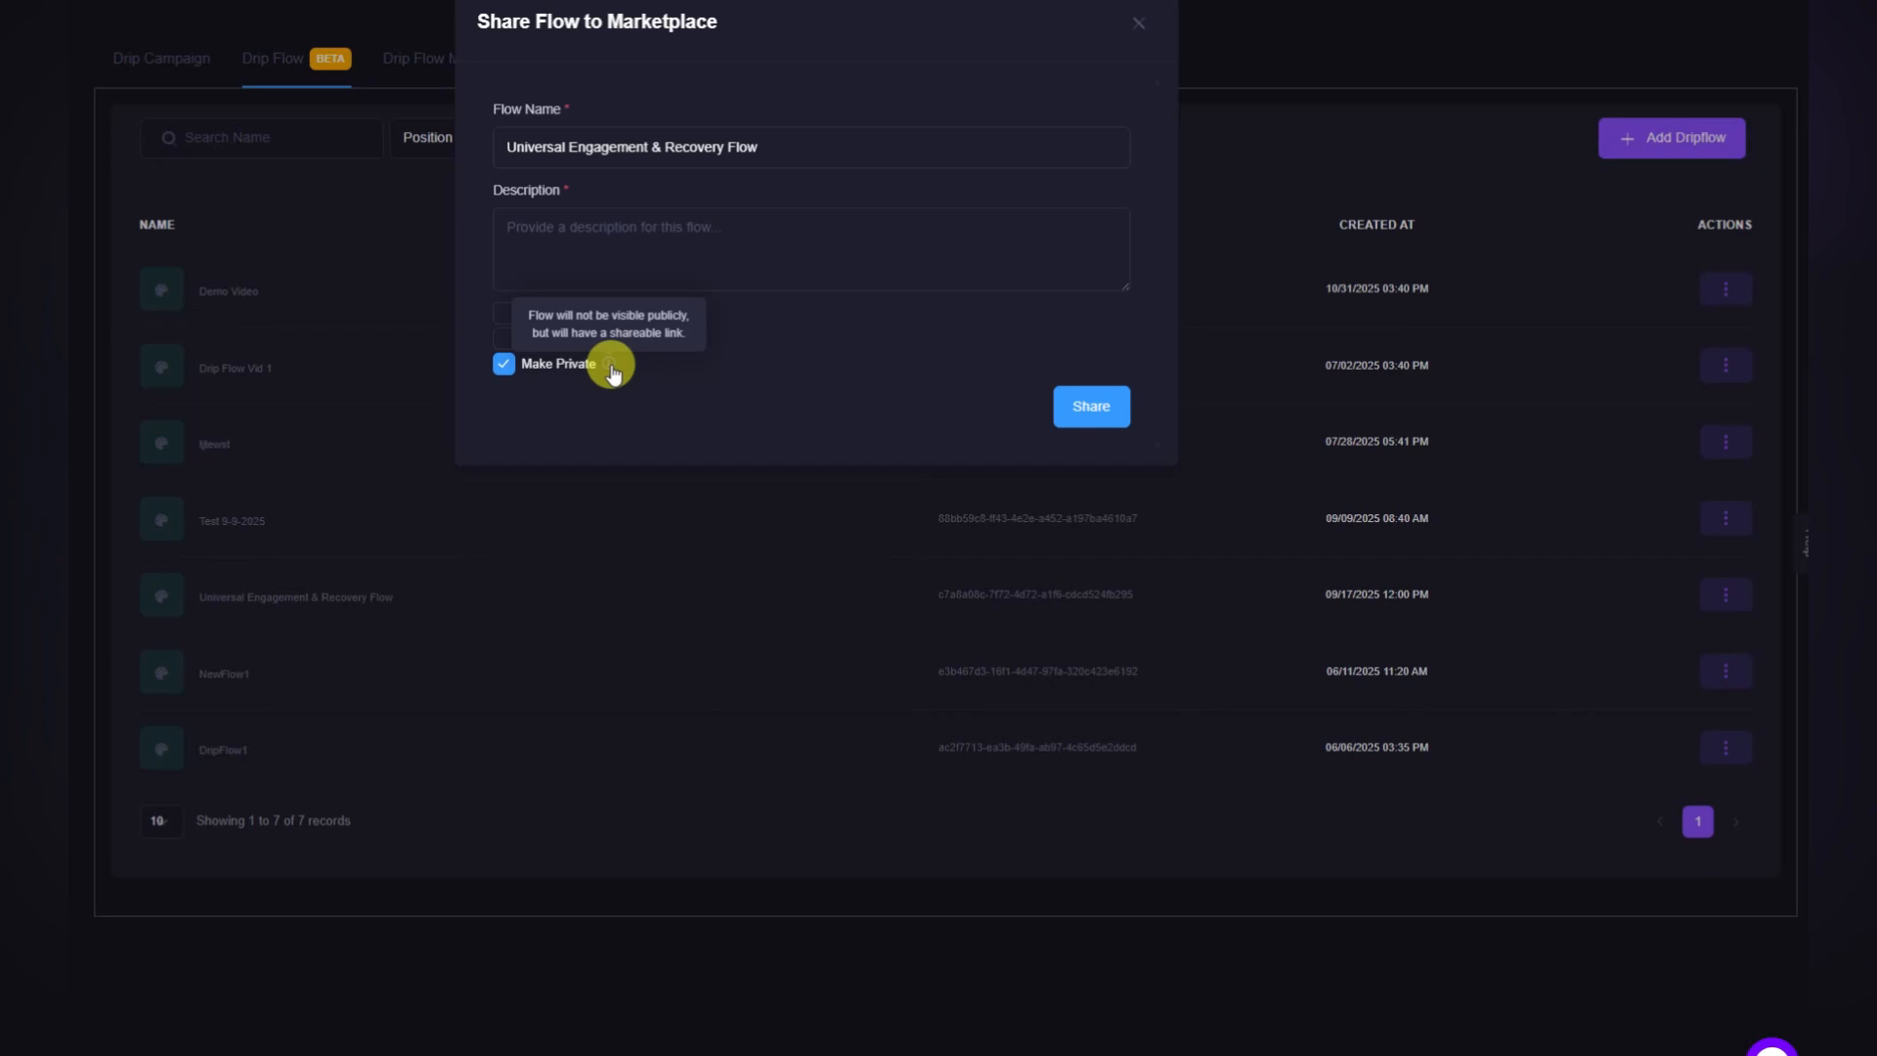
{"action": "left_click", "coordinate": [506, 339]}
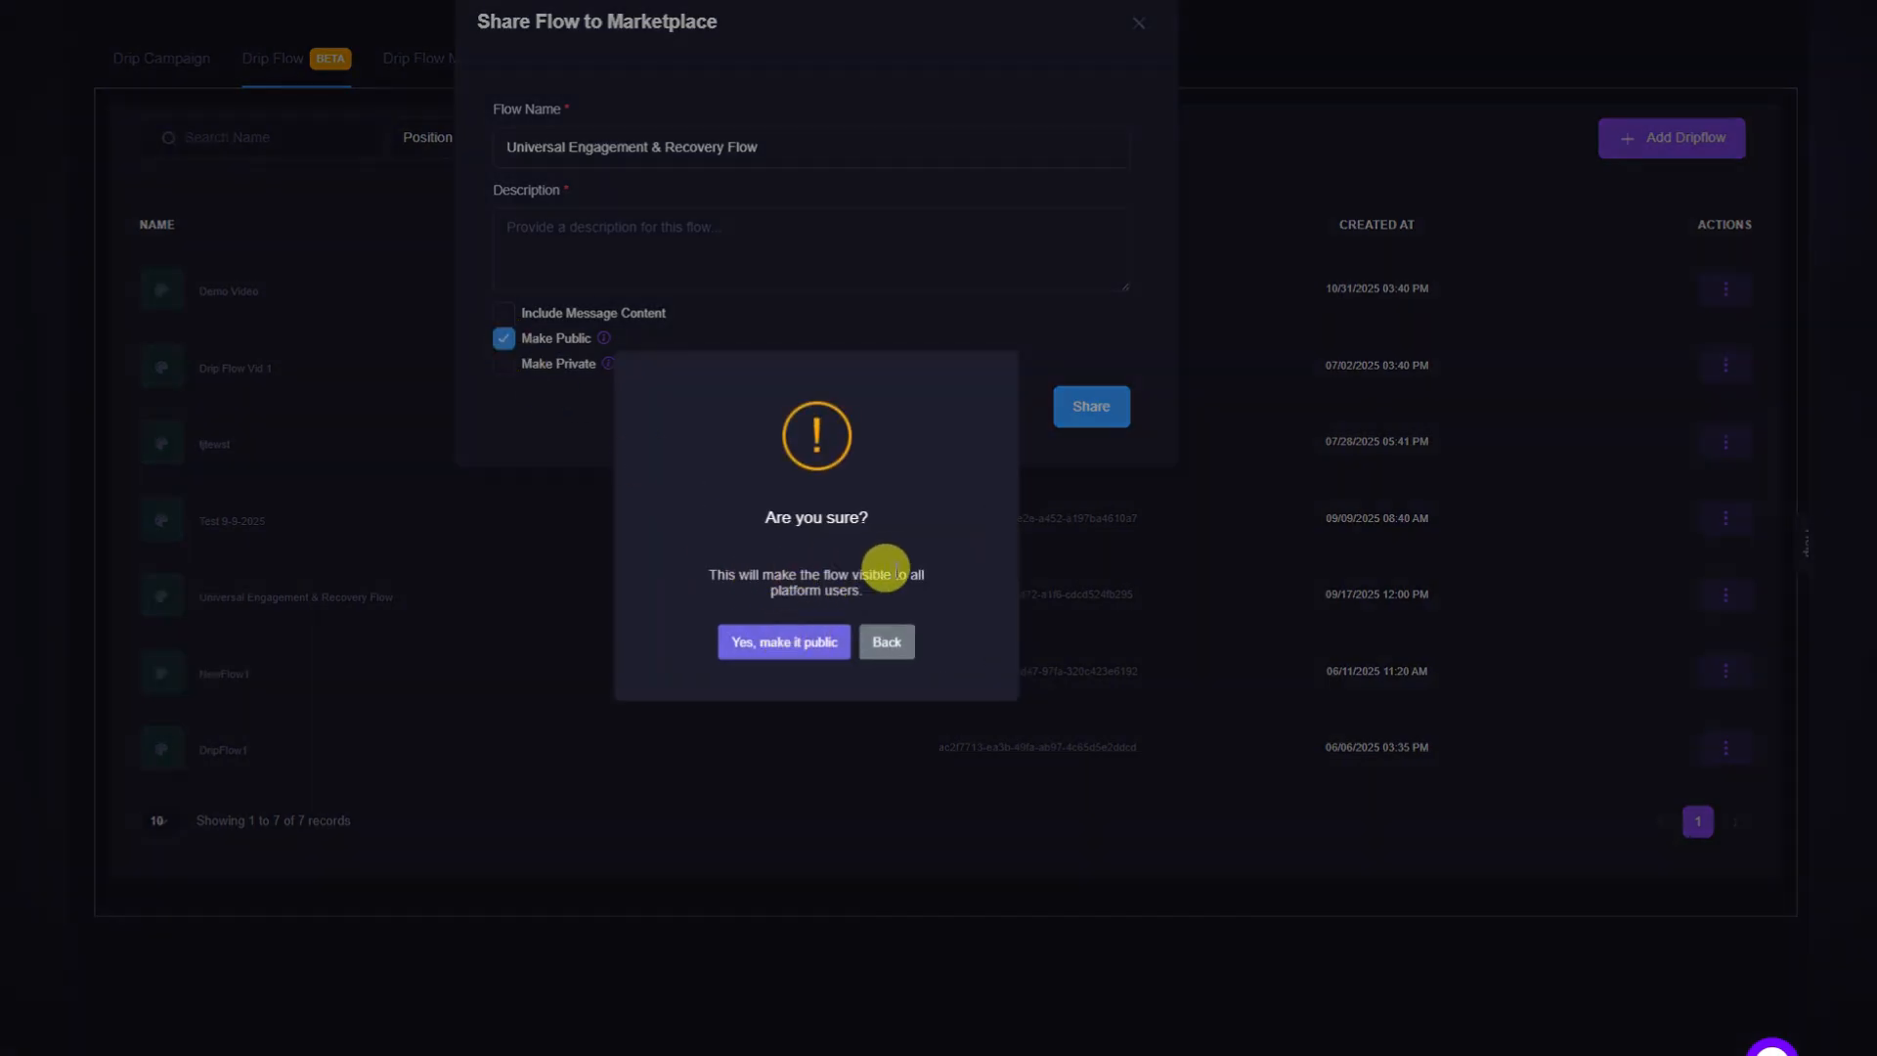
{"action": "left_click", "coordinate": [779, 645]}
Describe the flow as the demo video's advanced flow to clone, install, edit and make original, include its message content, and share it.
{"action": "left_click", "coordinate": [590, 244]}
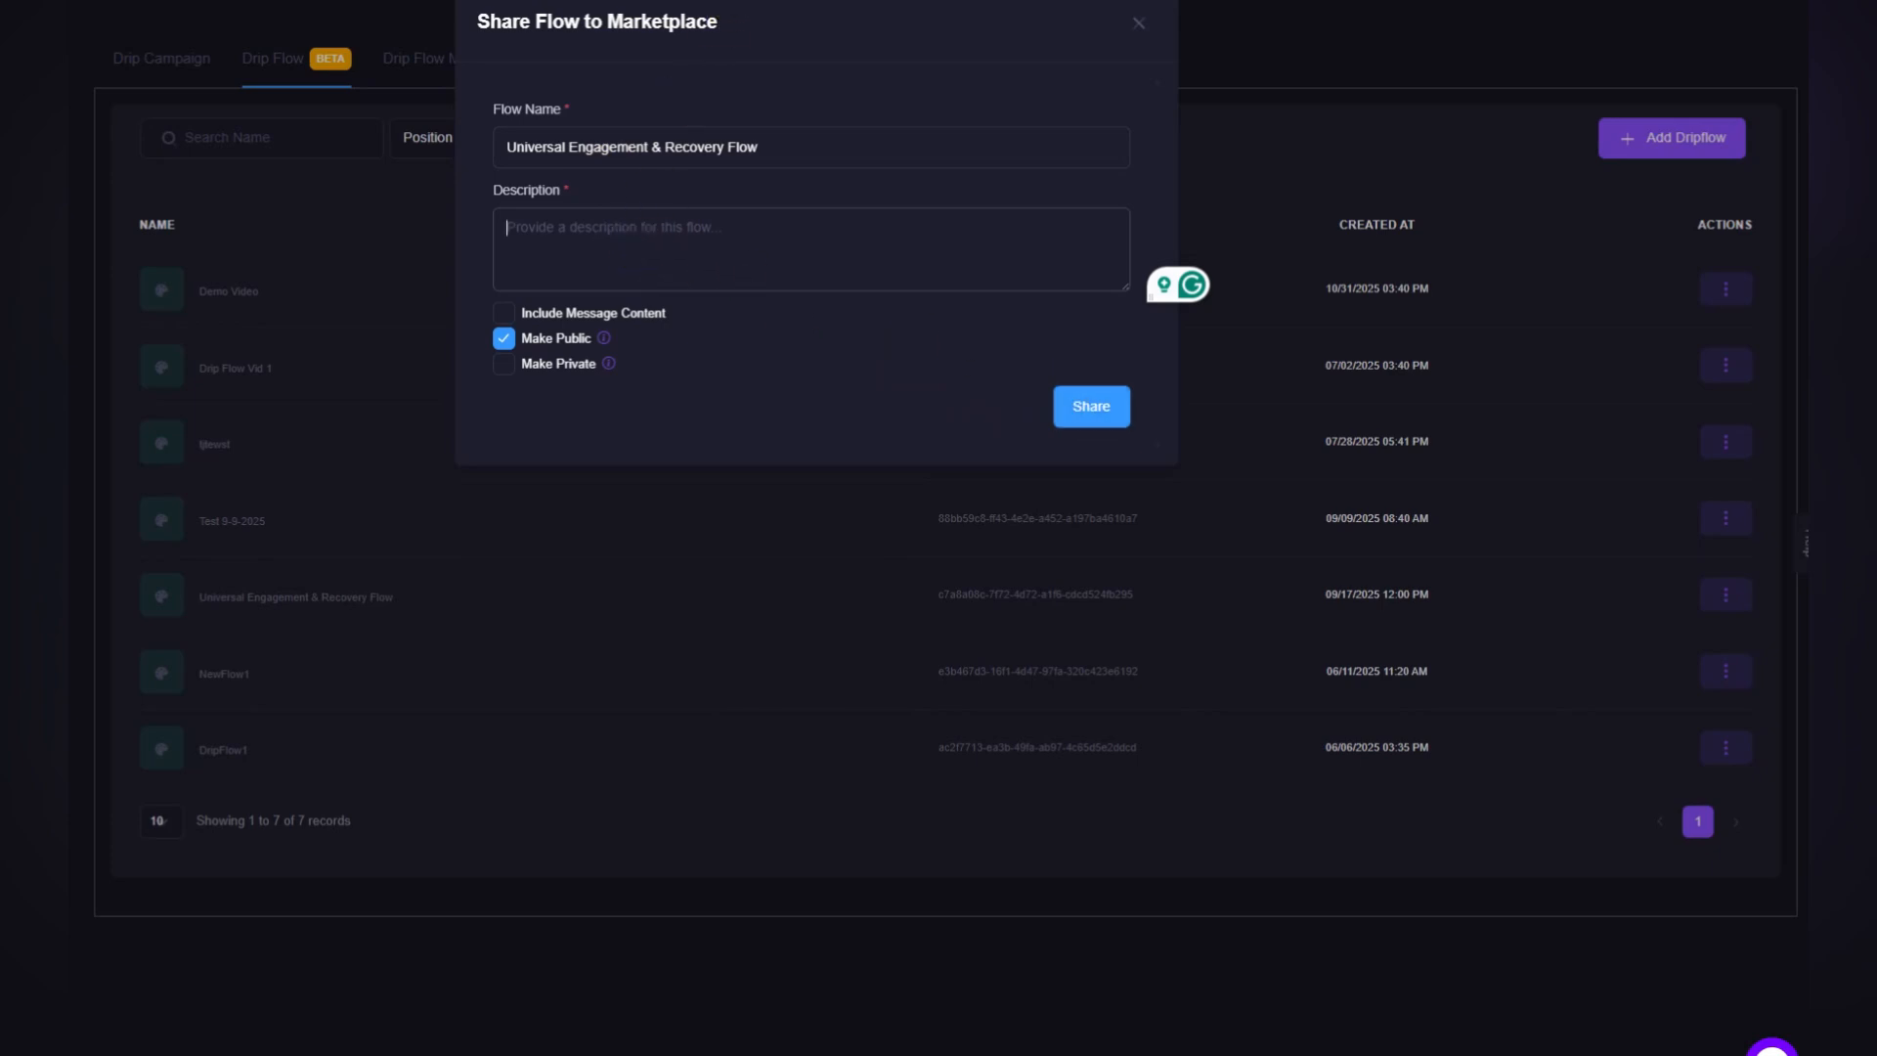
{"action": "type", "text": "As seen in the demo video for drip flows.  This is an advanced flow to clone and install to your platform, make edits, and make it original to you and your voice."}
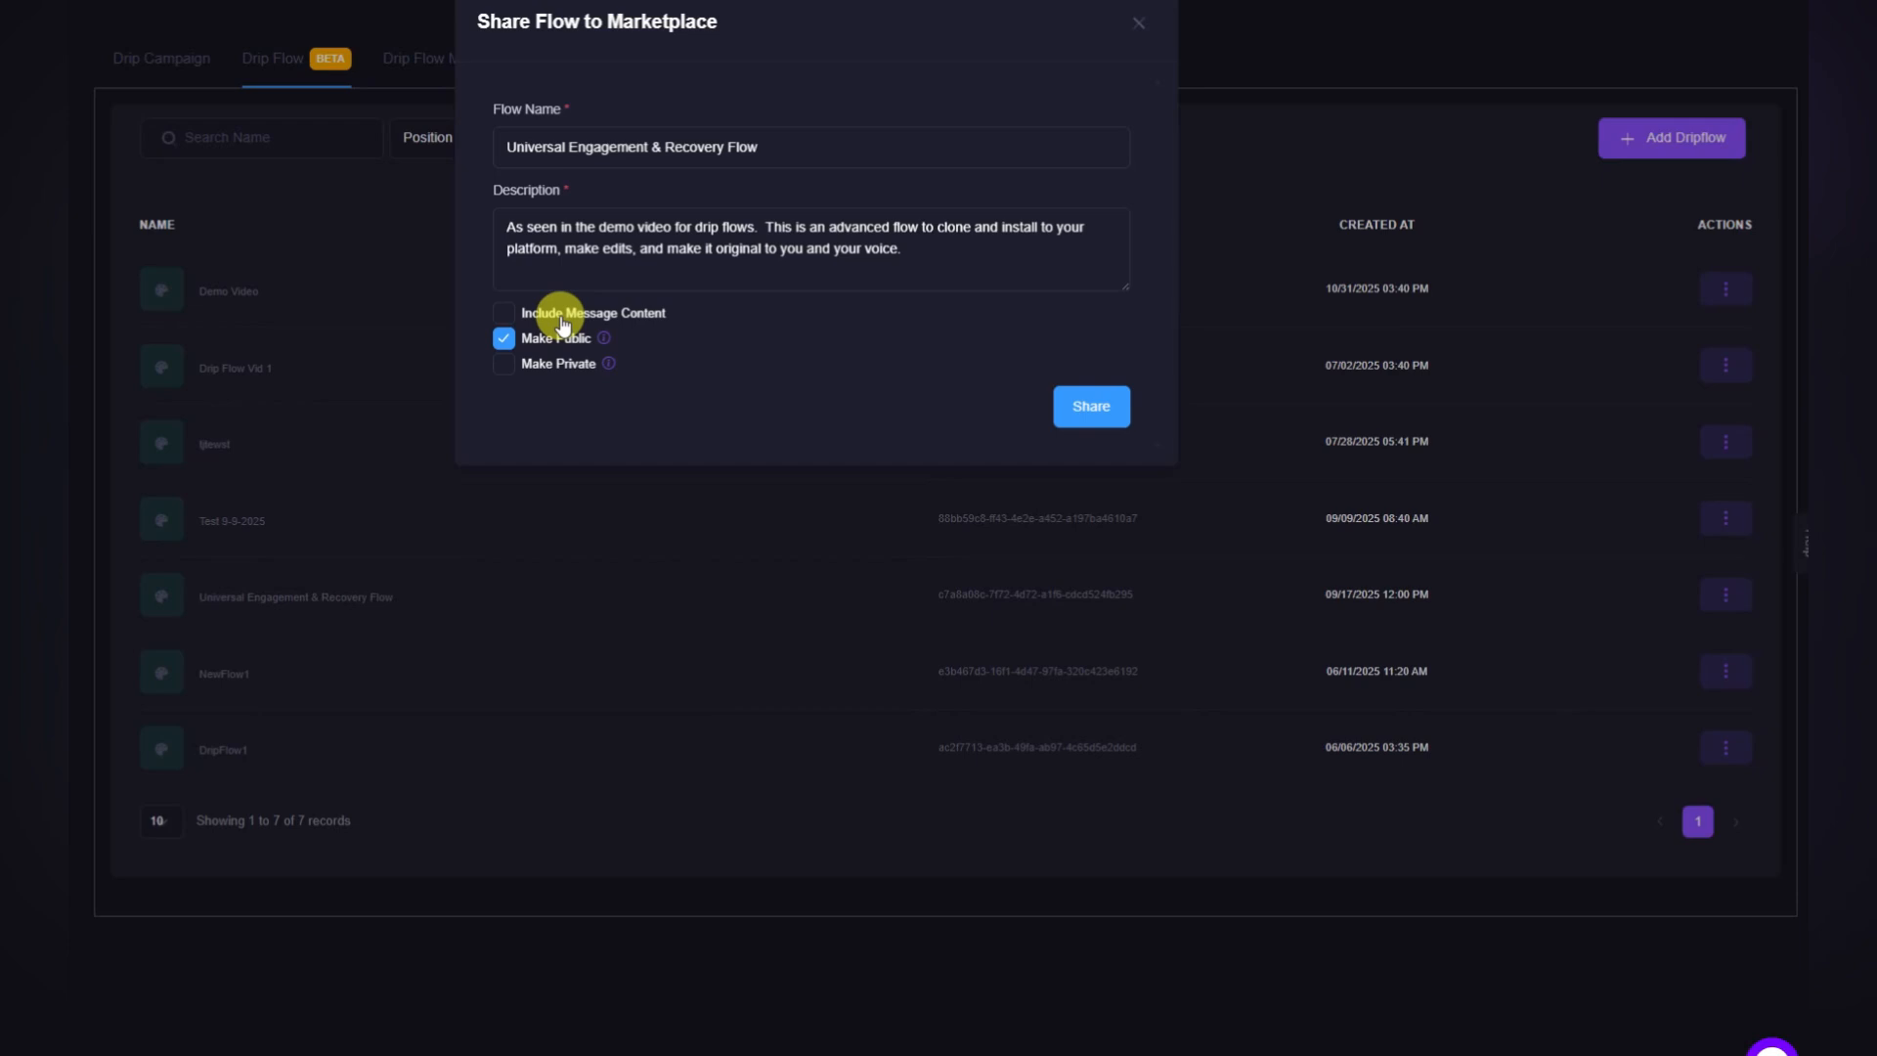
{"action": "left_click", "coordinate": [505, 315]}
{"action": "left_click", "coordinate": [1089, 406]}
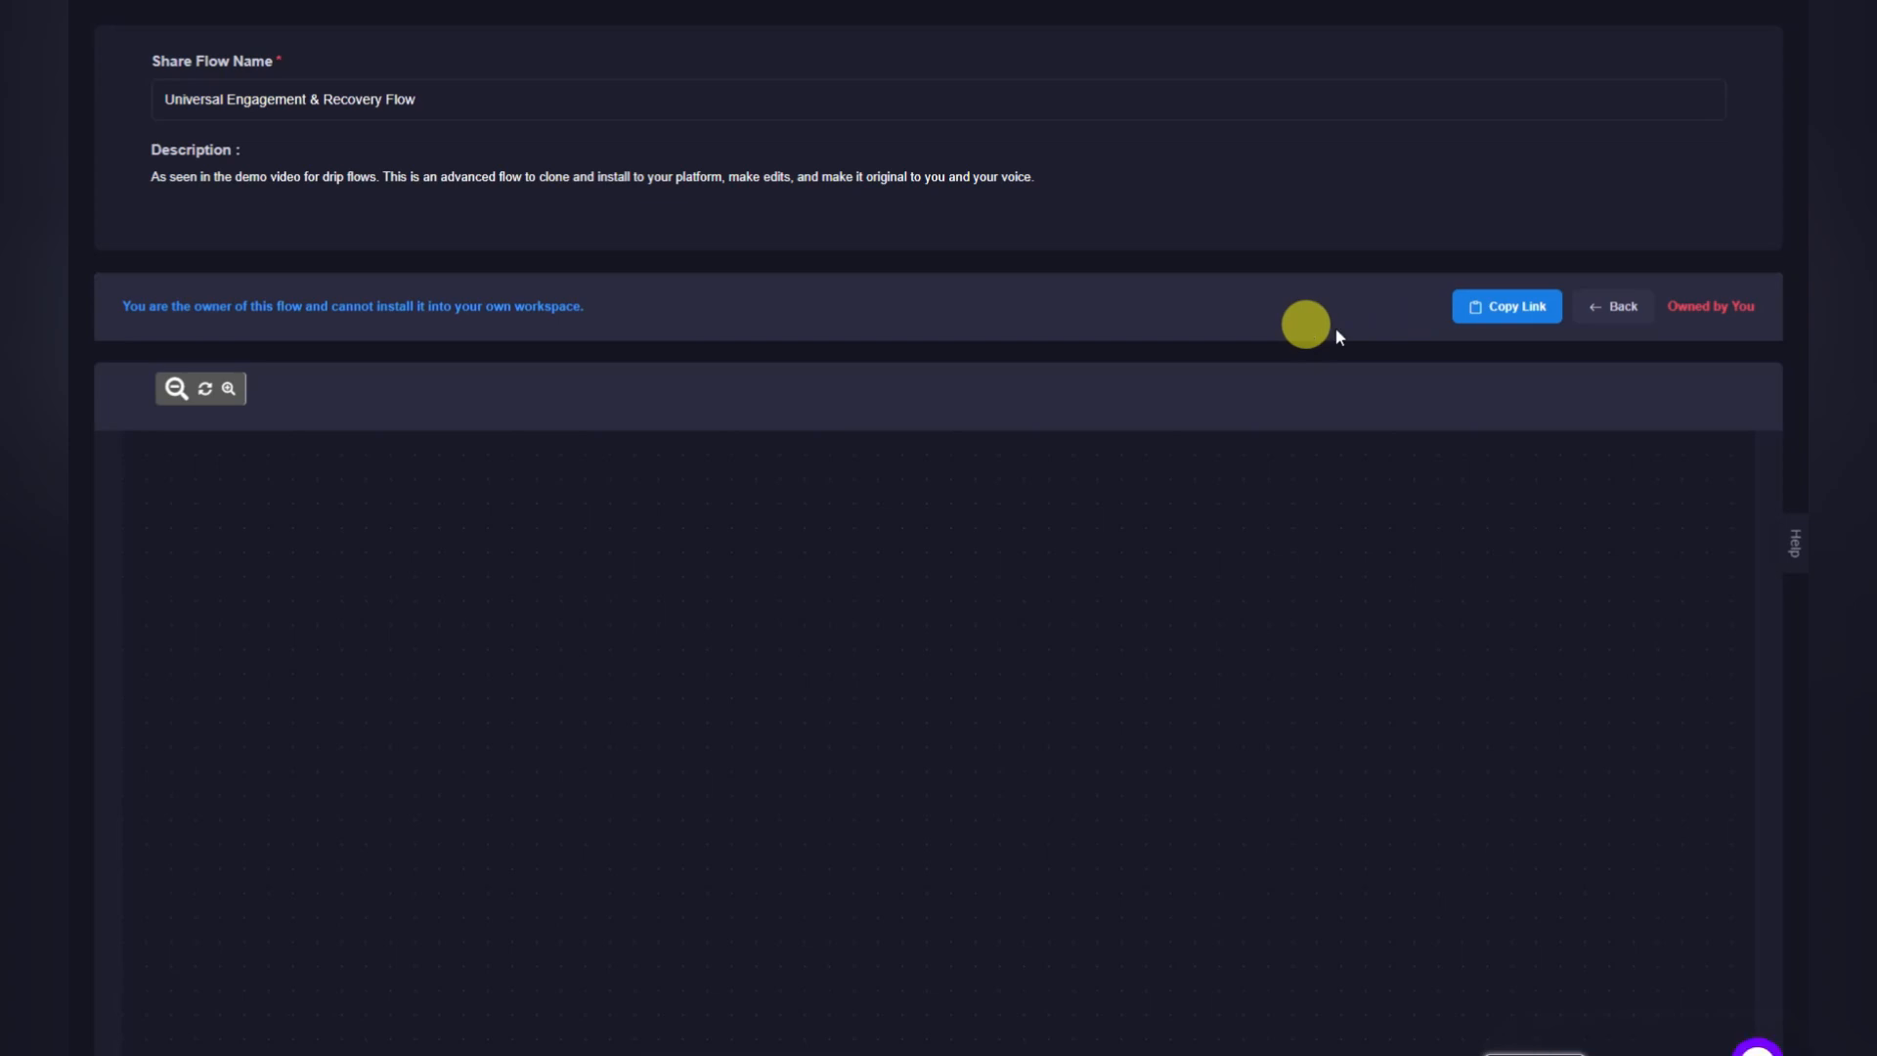
Check the shared flow's marketplace listing and its available actions, and return to the drip flow list.
{"action": "left_click", "coordinate": [1613, 309]}
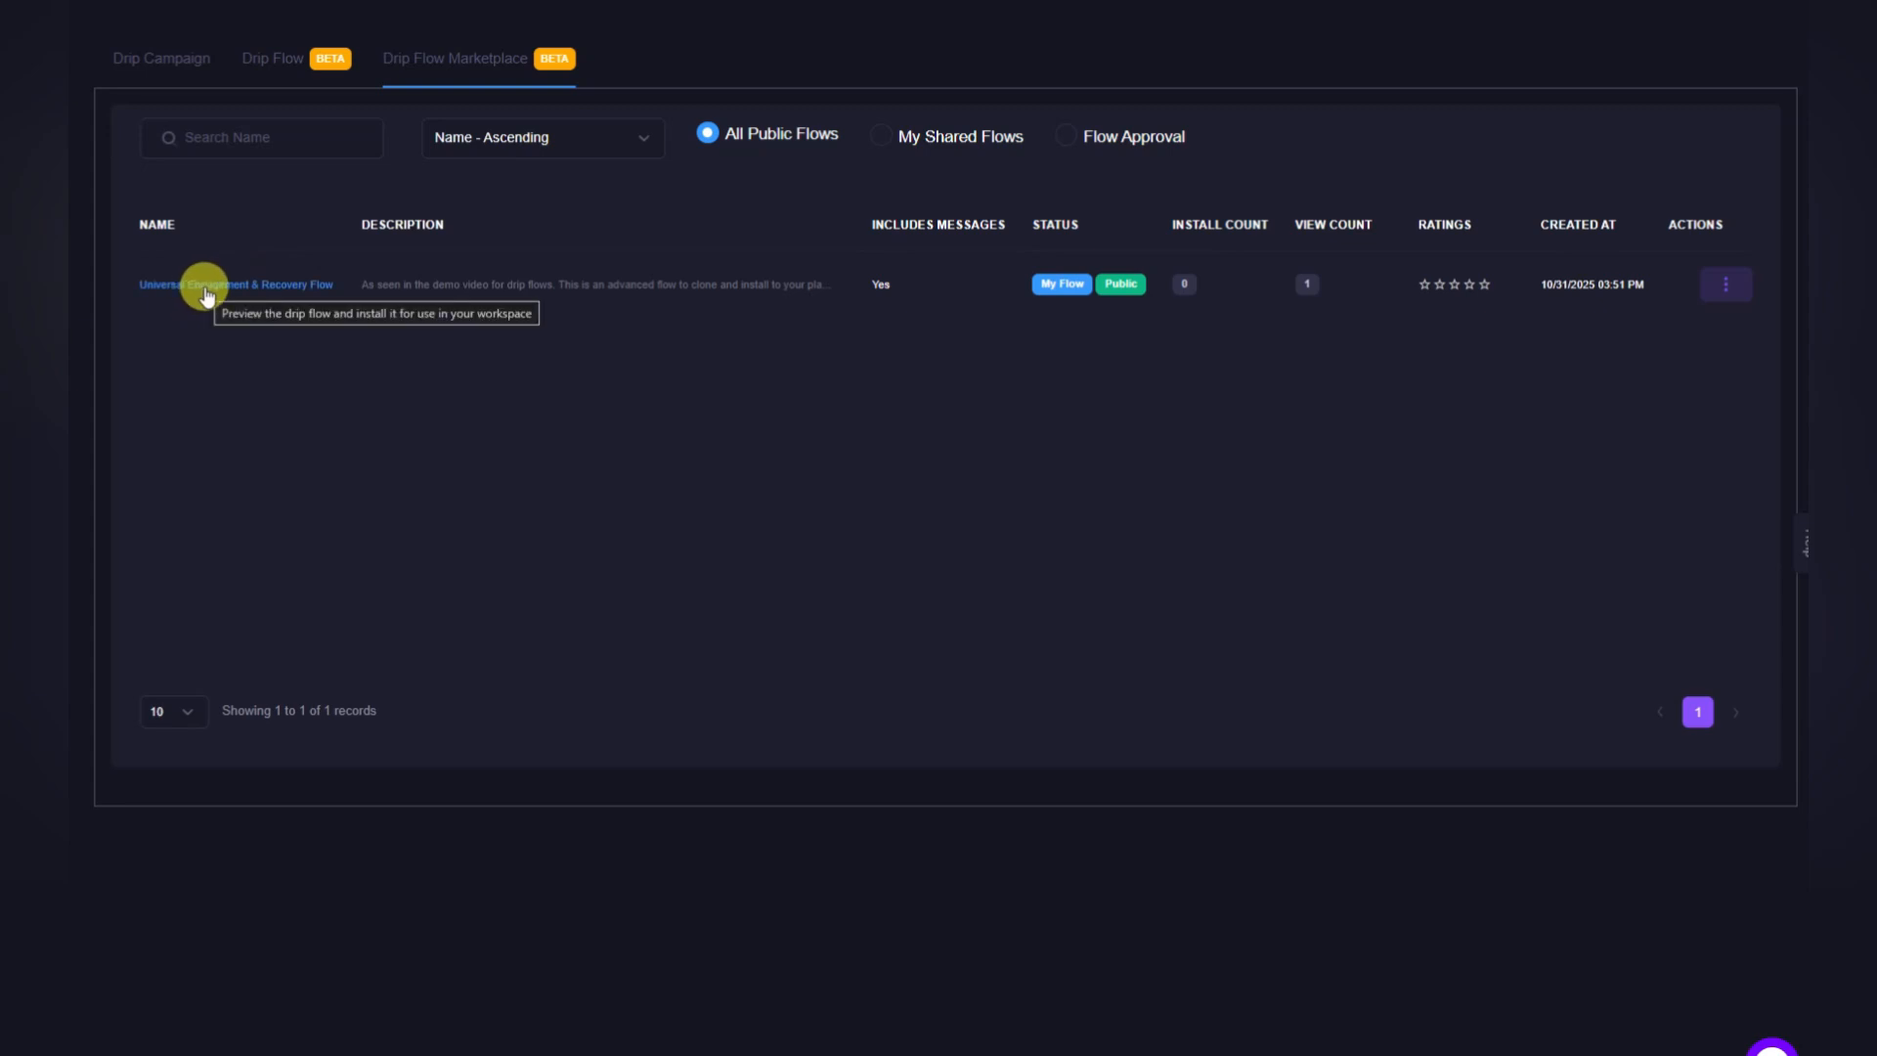
{"action": "left_click", "coordinate": [1734, 292]}
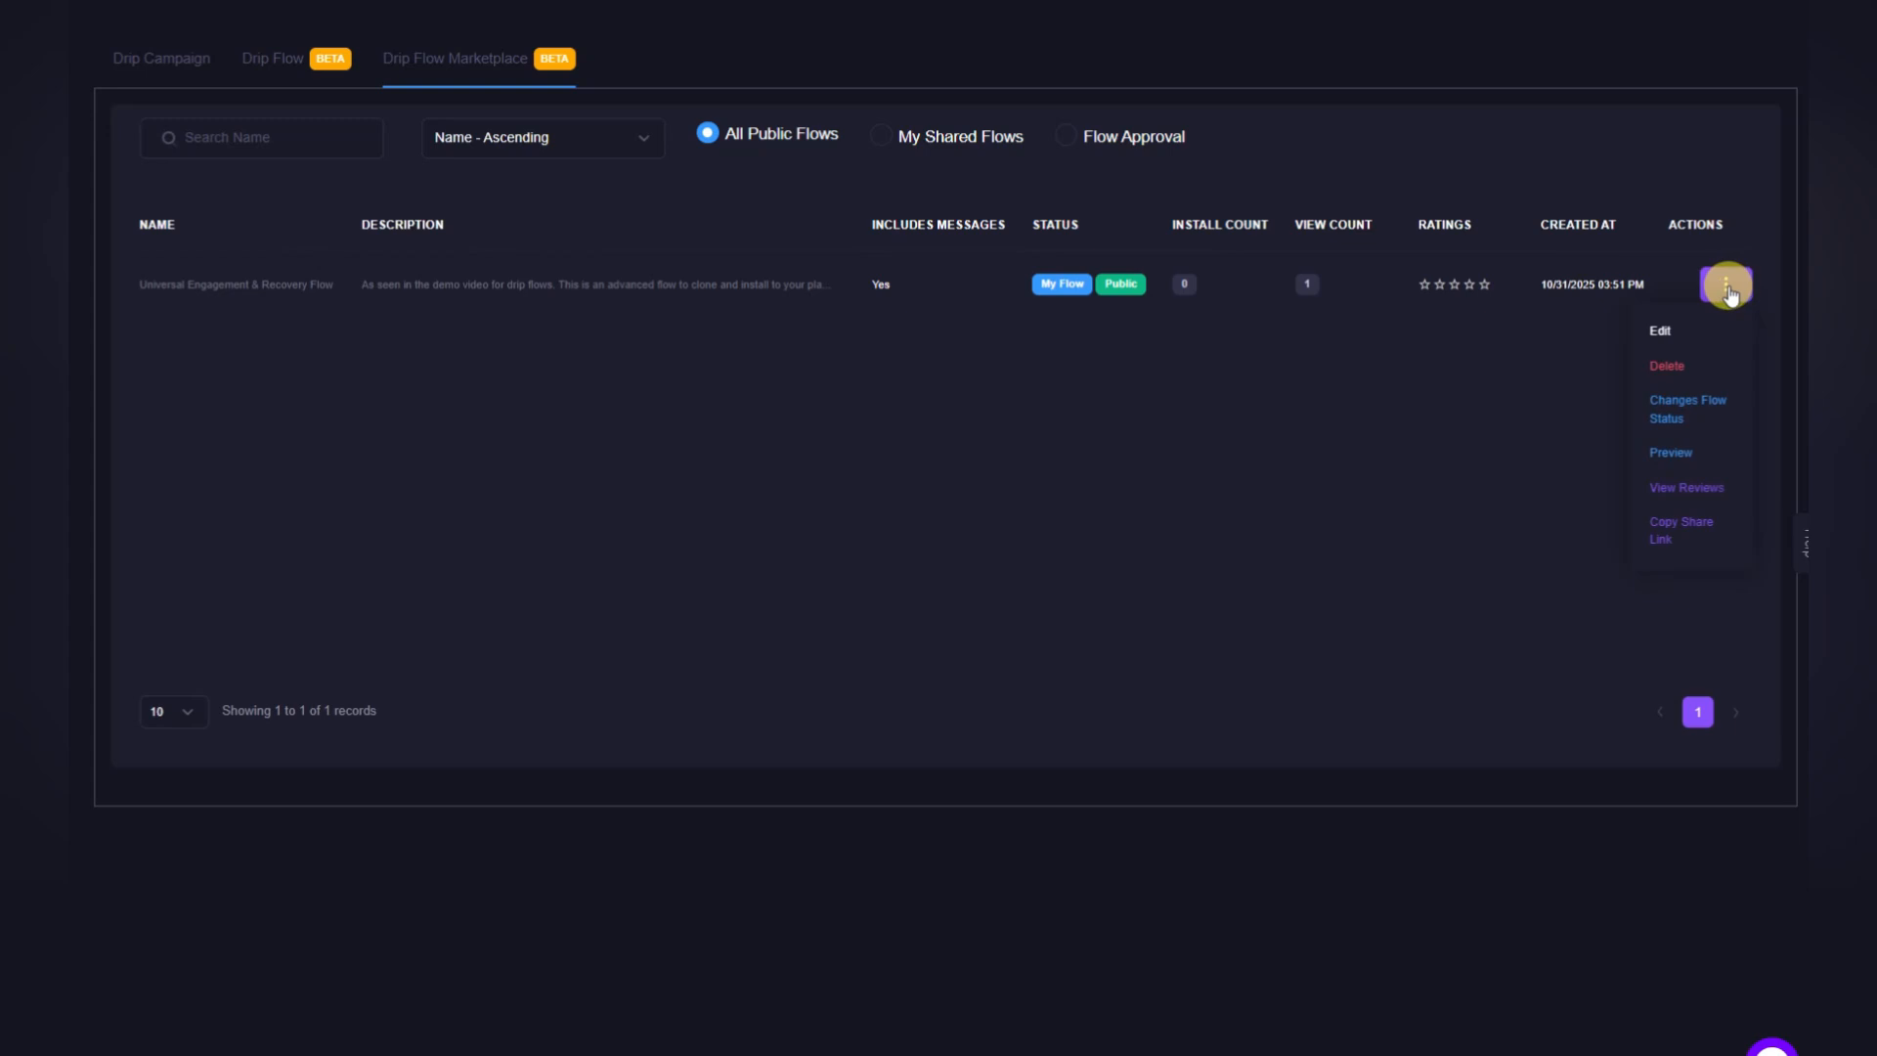
{"action": "left_click", "coordinate": [1390, 420]}
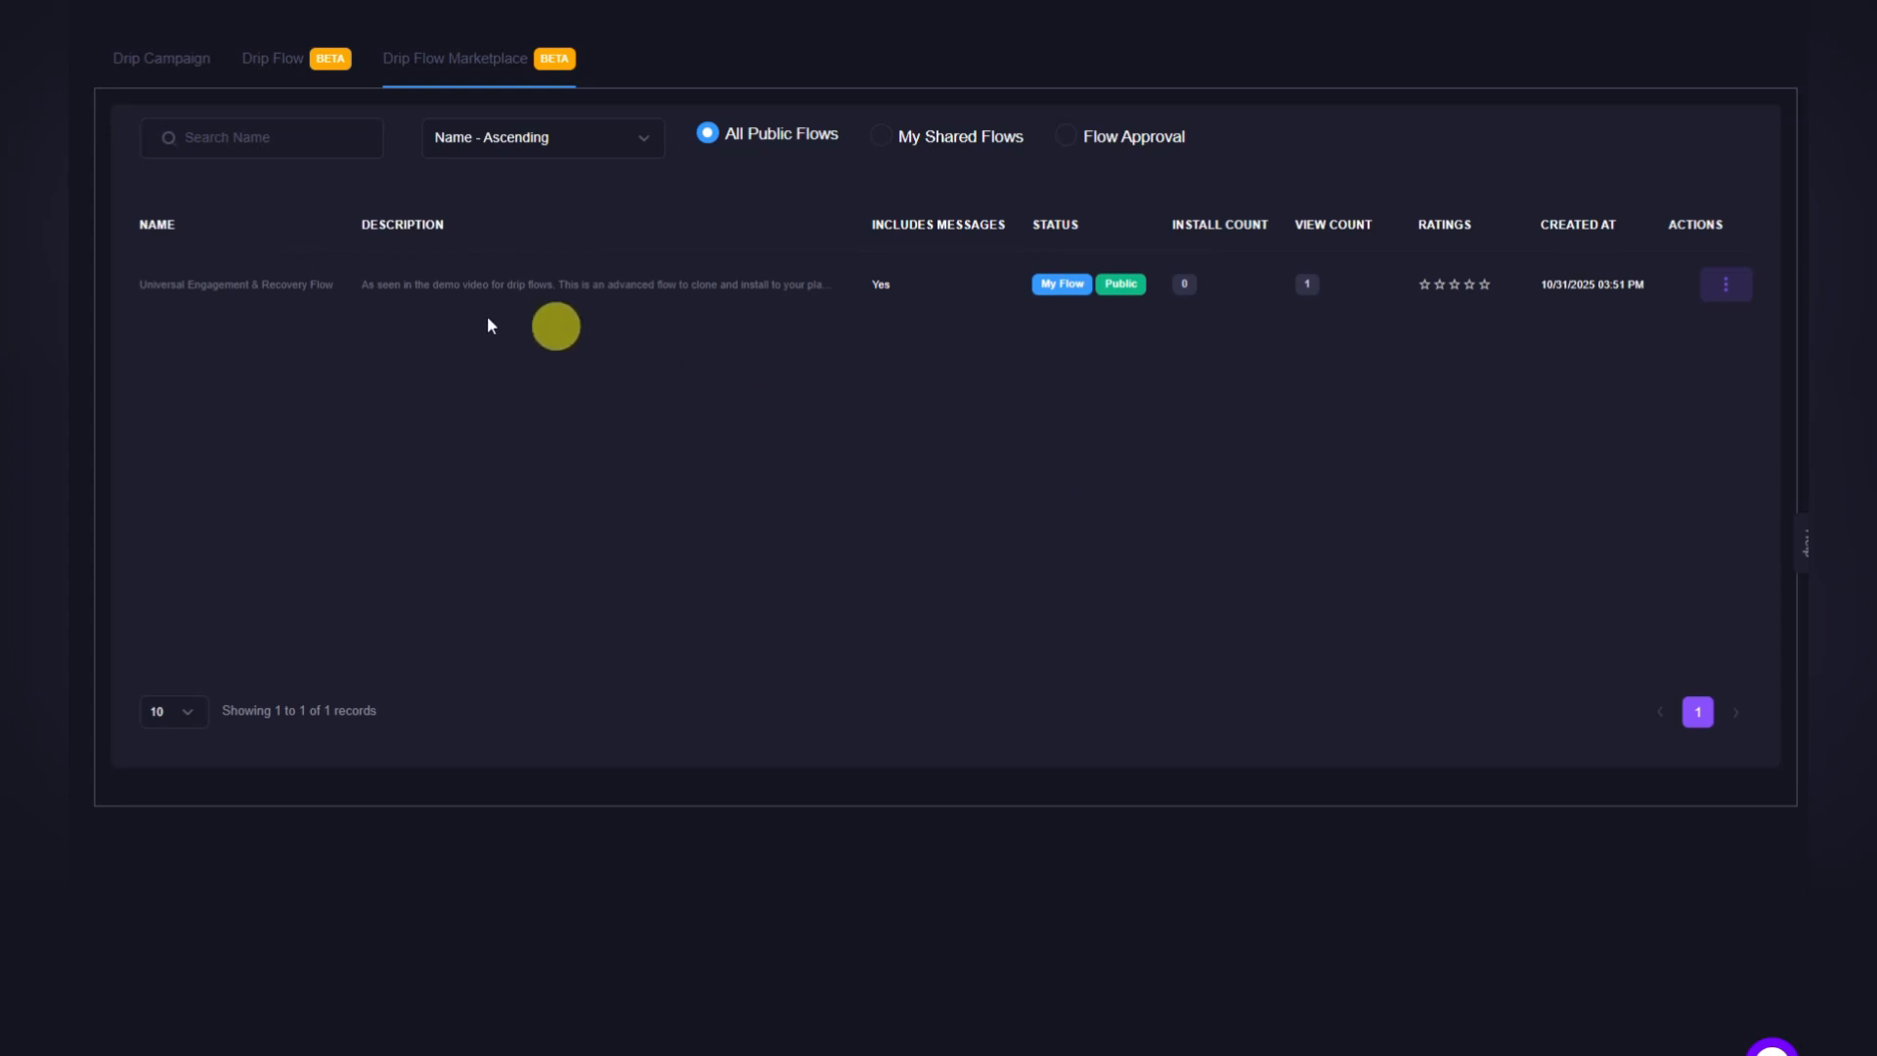
{"action": "left_click", "coordinate": [294, 60]}
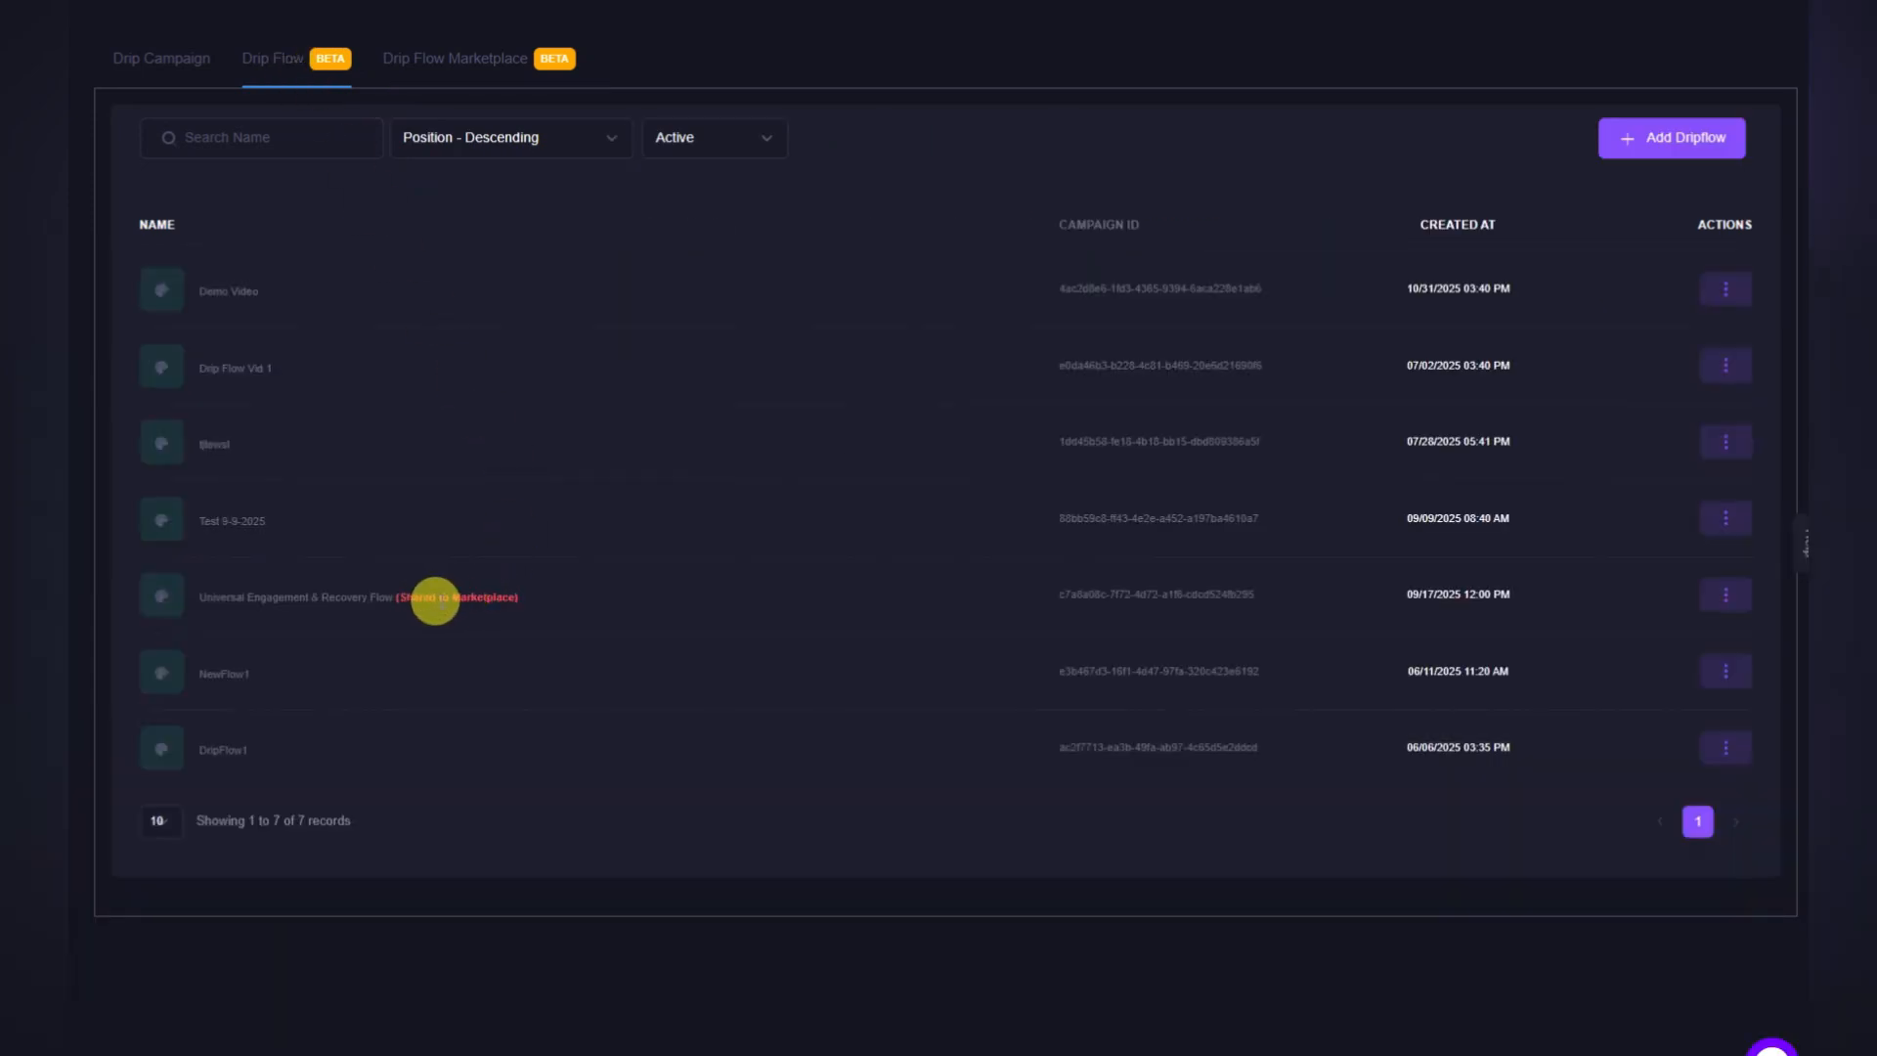